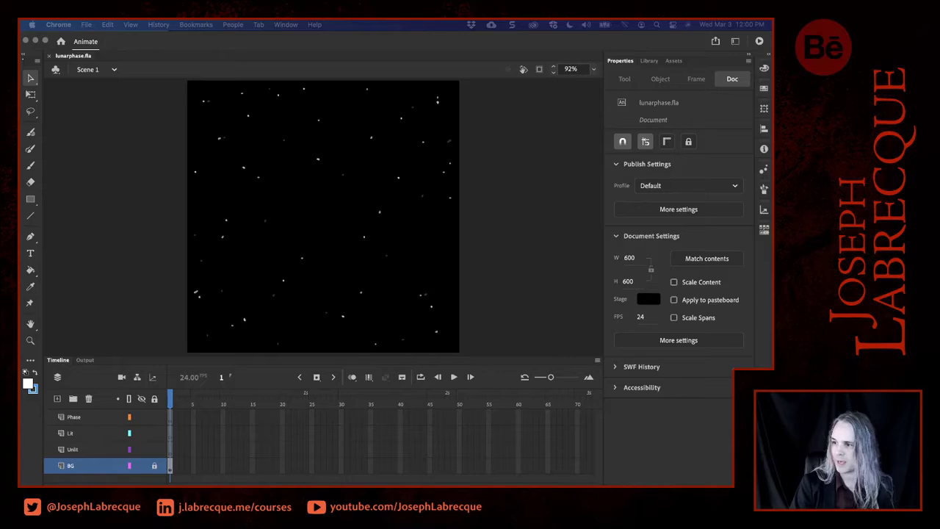
# View the Packt tweet in the browser, close its window and return to Animate.
pyautogui.click(505, 51)
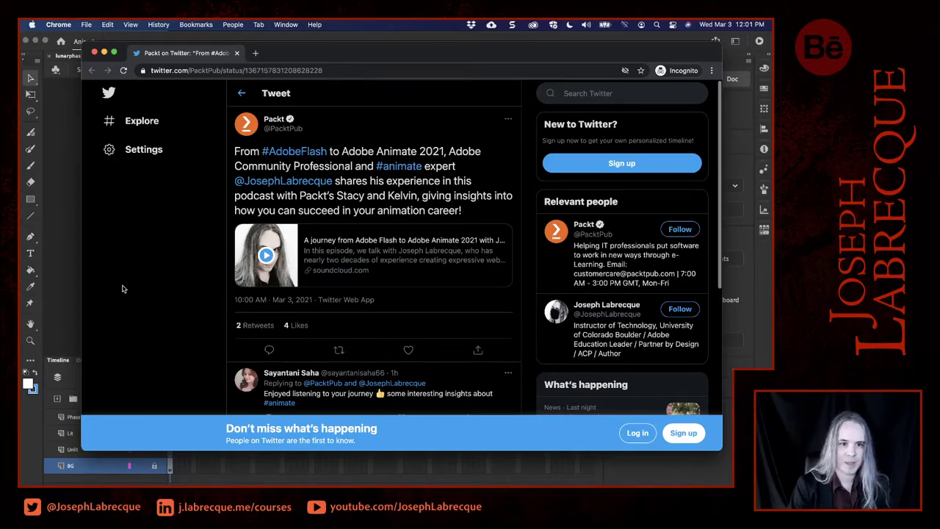
pyautogui.click(94, 52)
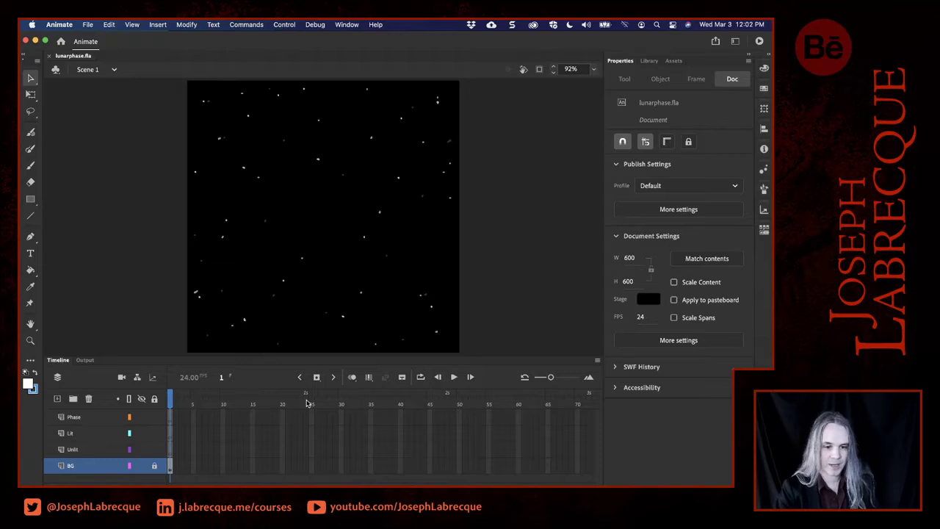
pyautogui.click(306, 417)
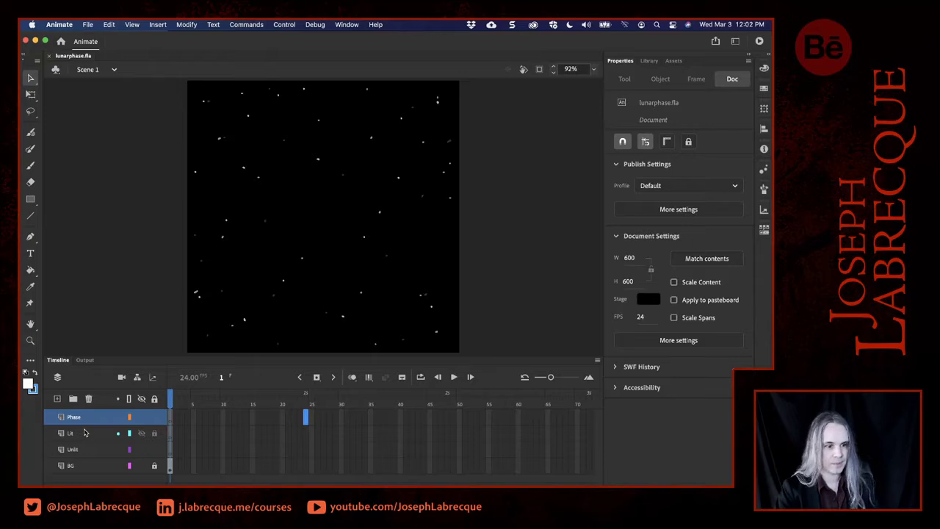
pyautogui.click(80, 469)
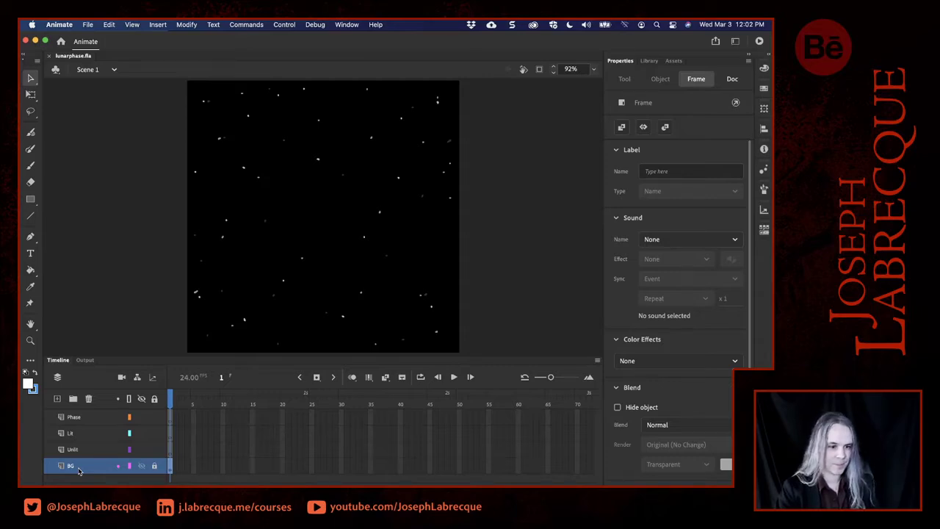
pyautogui.click(84, 455)
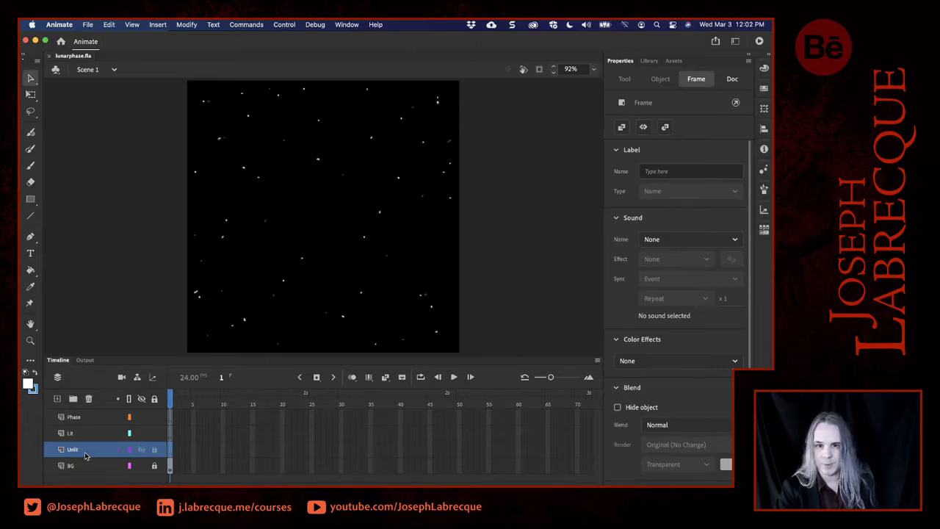
pyautogui.click(94, 433)
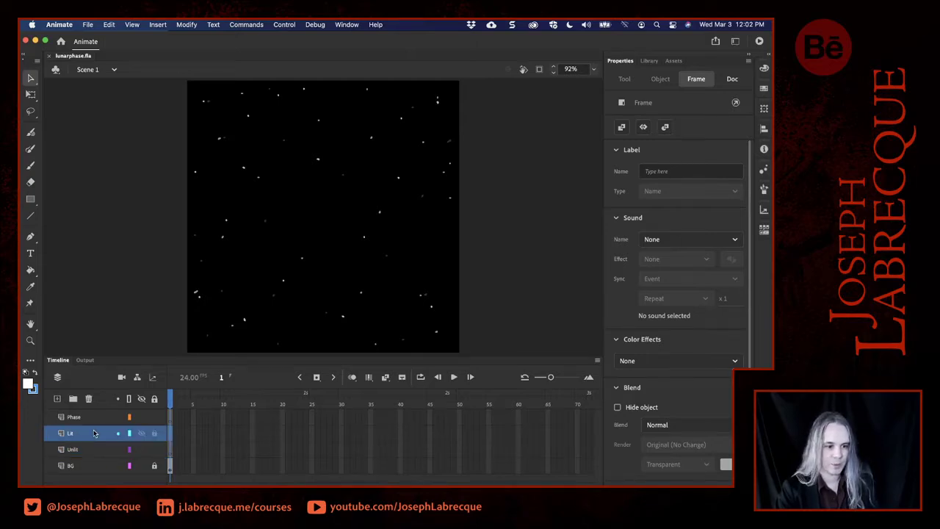
# On the Phase layer, draw a white circle about 400 px wide without a stroke, using the Oval tool in object drawing mode.
pyautogui.click(93, 418)
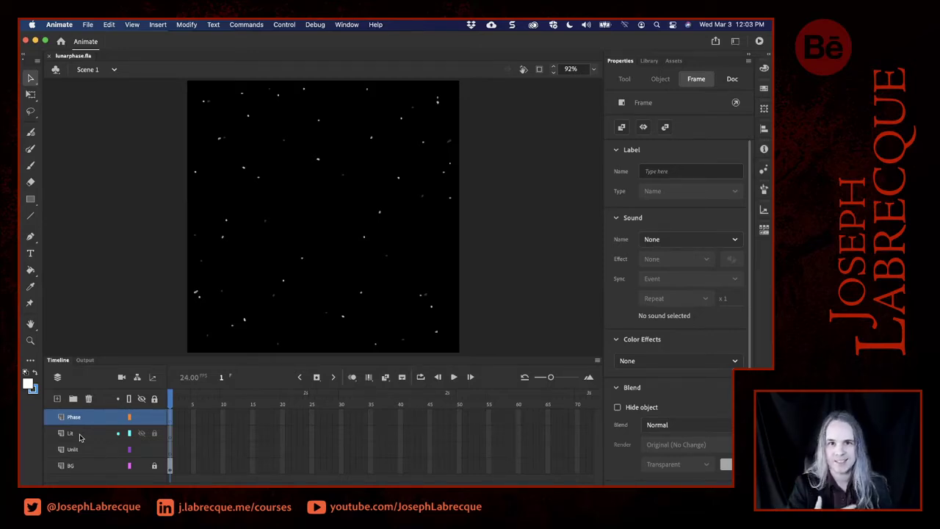
pyautogui.click(30, 205)
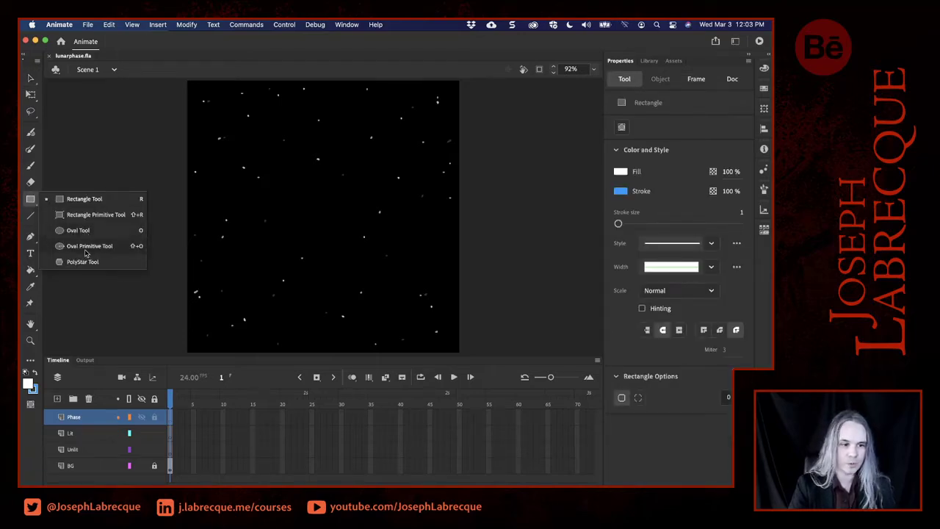
pyautogui.click(84, 229)
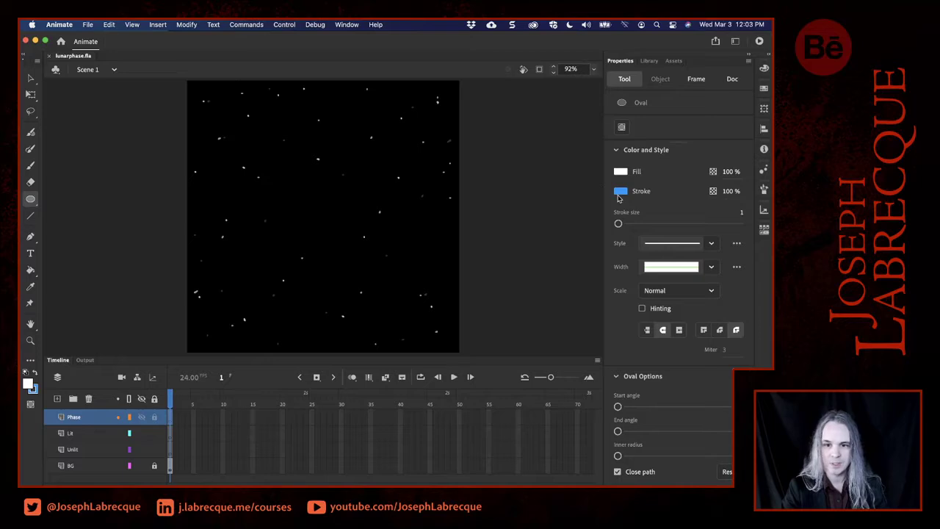
pyautogui.click(621, 197)
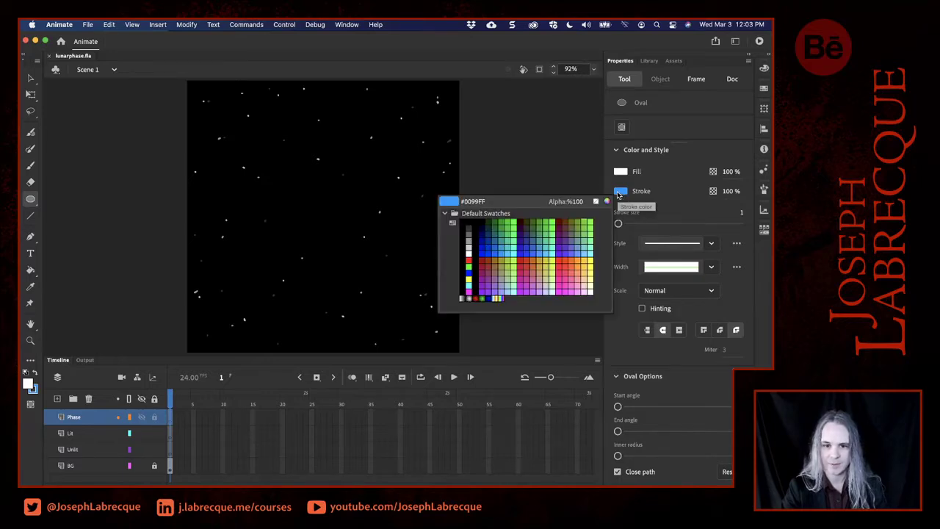
pyautogui.click(594, 202)
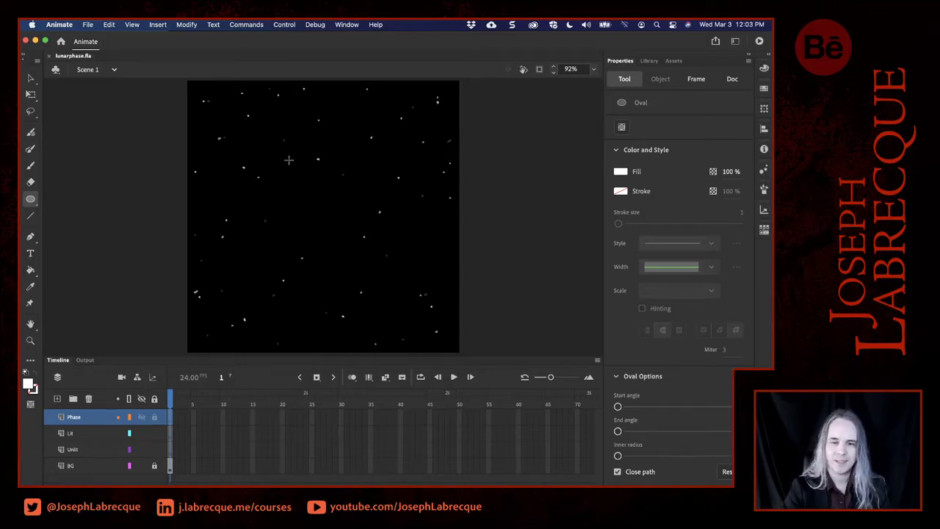
pyautogui.click(622, 128)
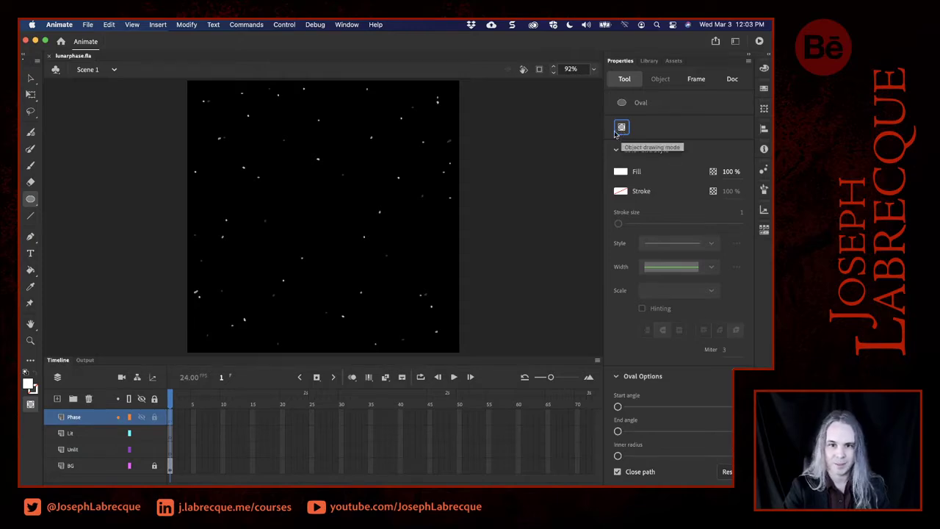
pyautogui.moveTo(221, 117); pyautogui.dragTo(407, 276)
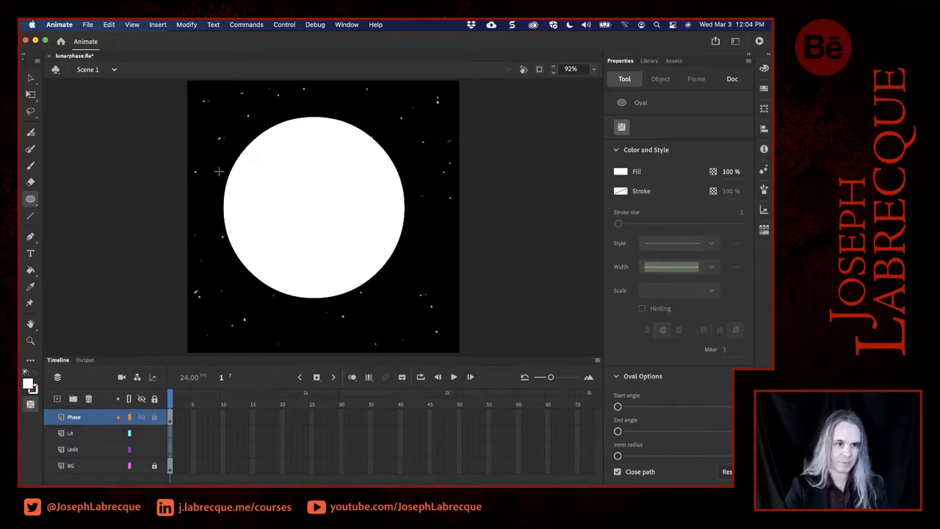
# Align the white circle to the stage's top edge and horizontal center.
pyautogui.click(31, 78)
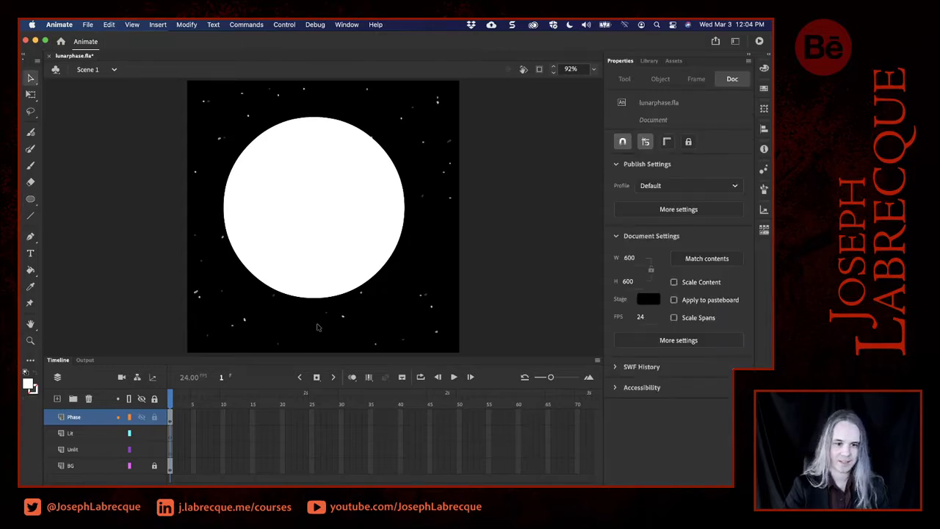
pyautogui.click(329, 260)
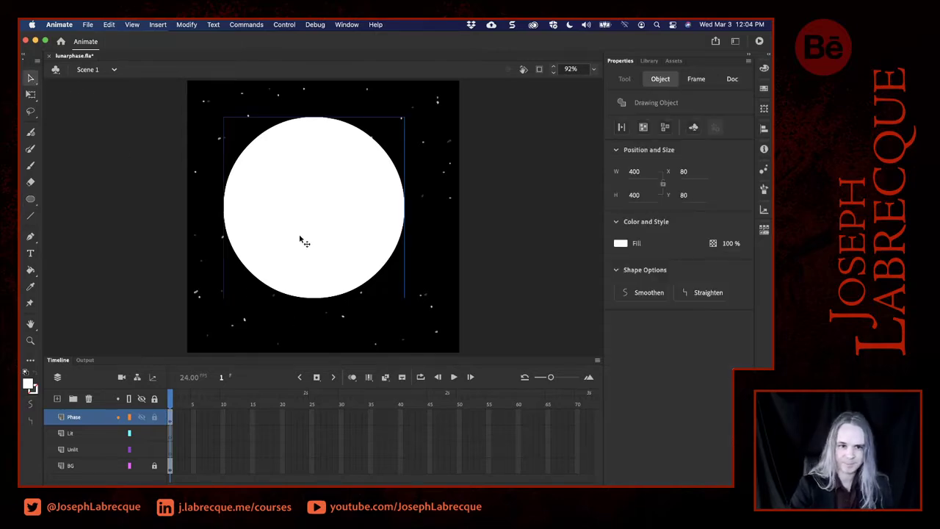
pyautogui.click(764, 129)
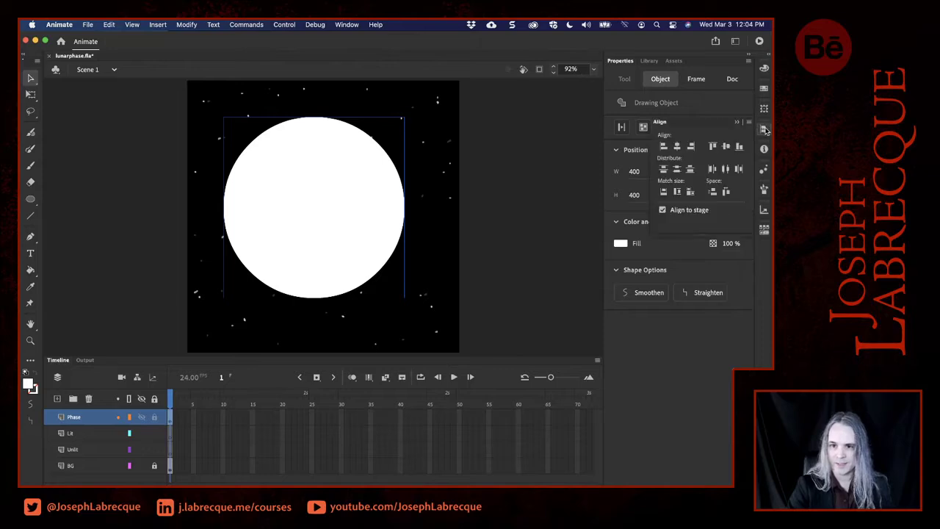
pyautogui.click(713, 148)
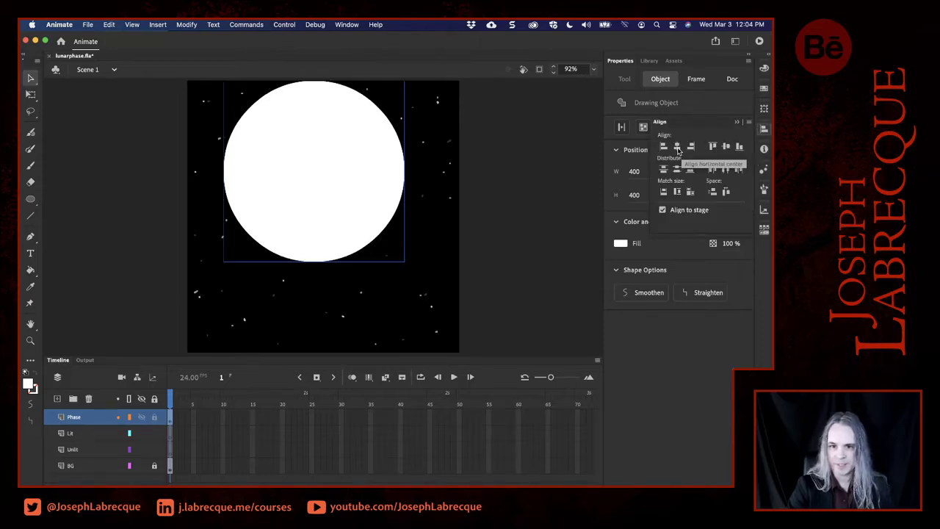
pyautogui.click(677, 148)
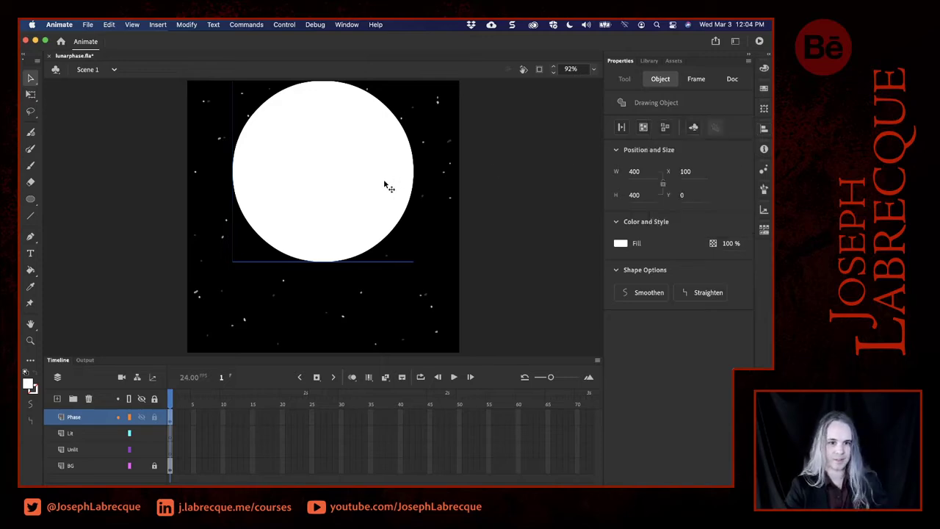
# Nudge the circle straight down to Y 70 and deselect it.
pyautogui.hotkey('shift', 'Down')
pyautogui.hotkey('shift', 'Down')
pyautogui.hotkey('shift', 'Down')
pyautogui.hotkey('shift', 'Down')
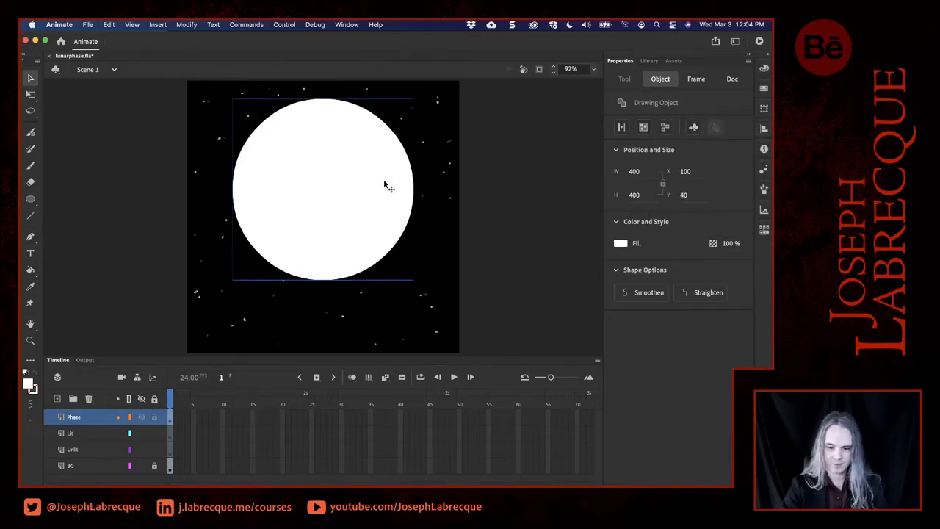
pyautogui.hotkey('shift', 'Down')
pyautogui.hotkey('shift', 'Down')
pyautogui.hotkey('shift', 'Down')
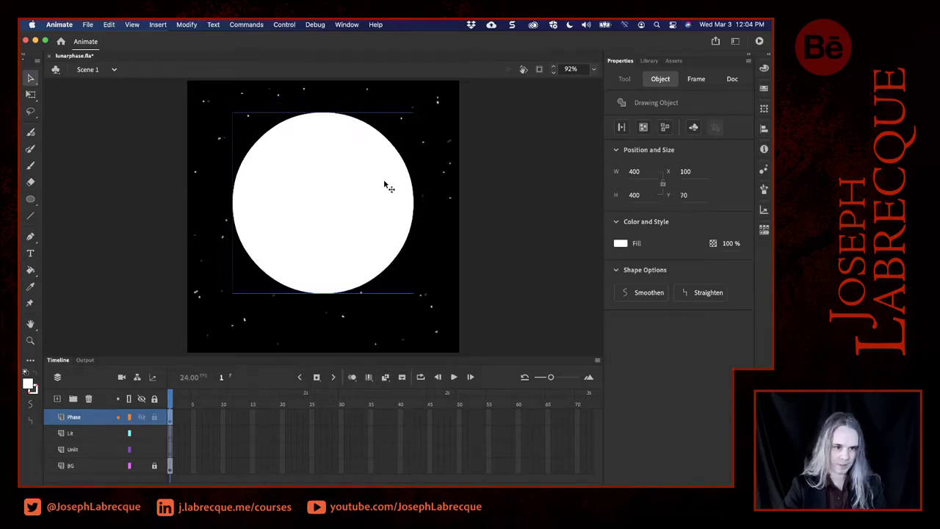
pyautogui.click(520, 230)
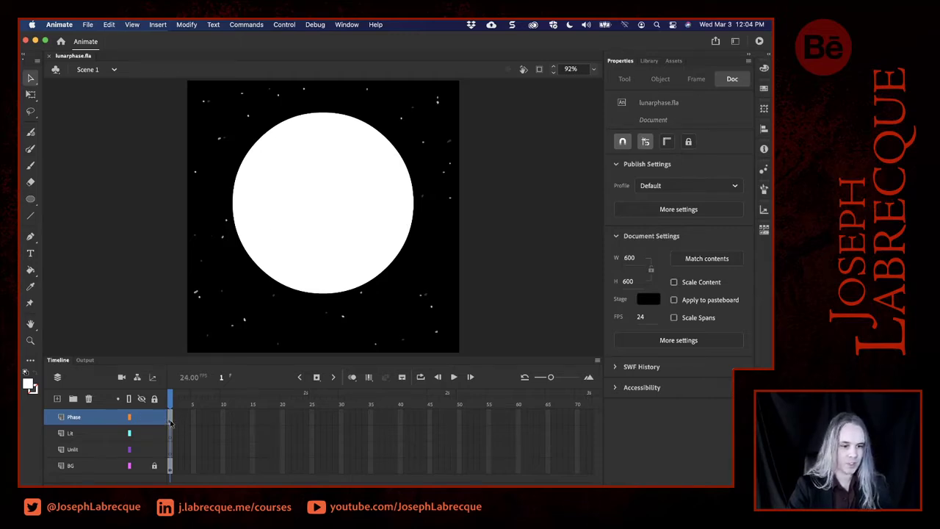
# Cut the circle from the Phase layer and paste it in place on the Lit layer.
pyautogui.moveTo(551, 378); pyautogui.dragTo(560, 377)
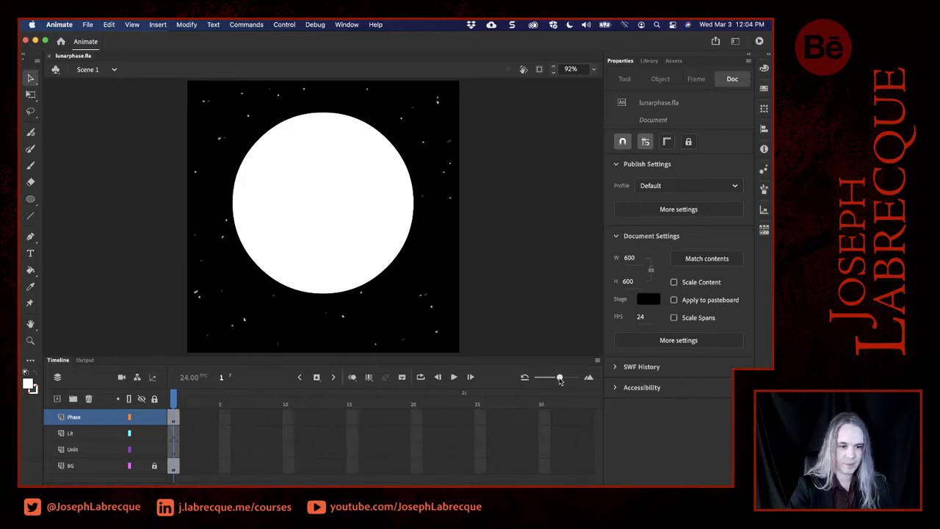
pyautogui.click(345, 270)
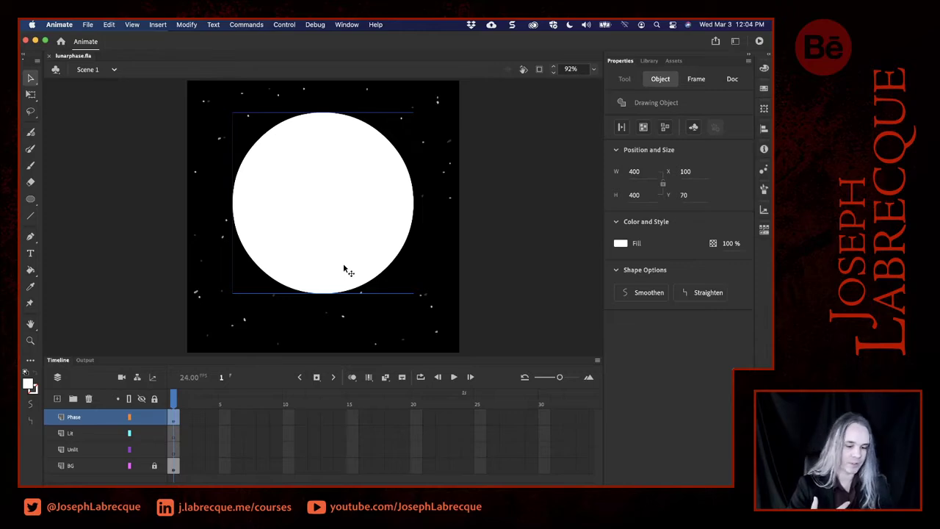
pyautogui.rightClick(316, 211)
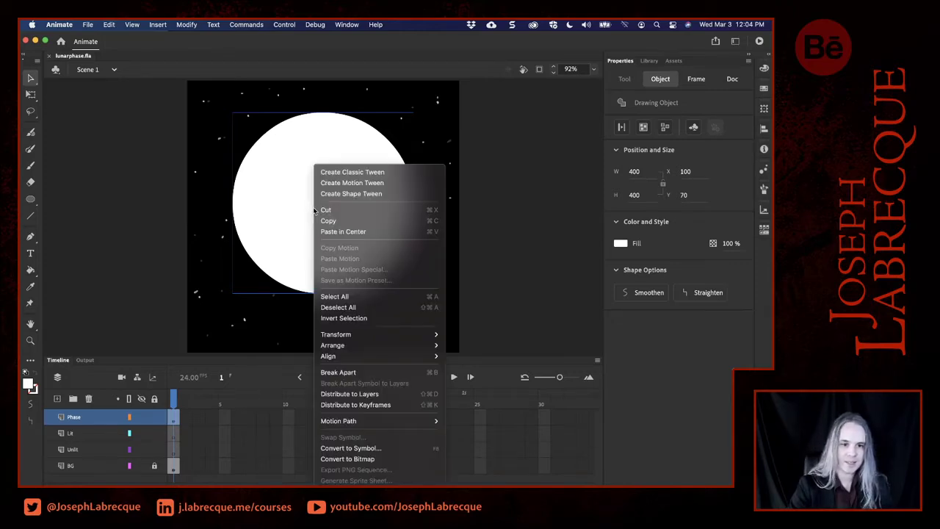
pyautogui.click(332, 211)
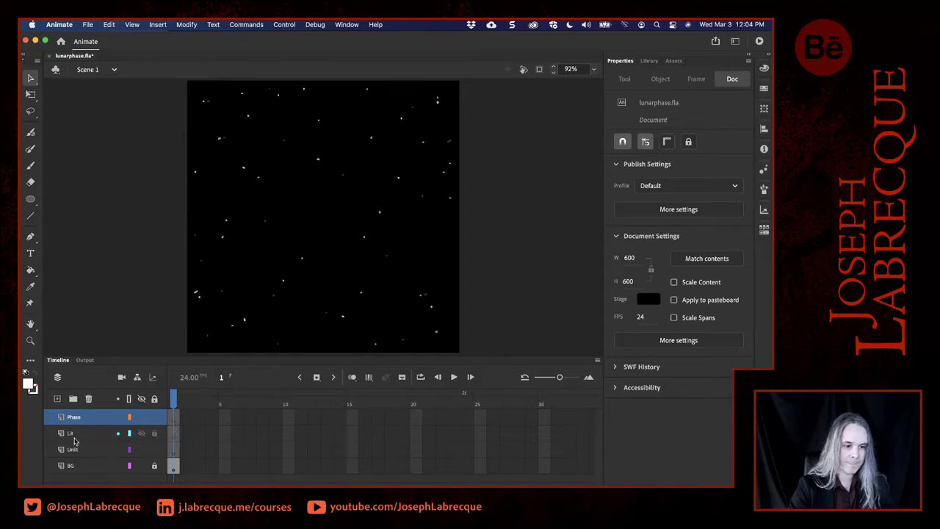
pyautogui.click(75, 434)
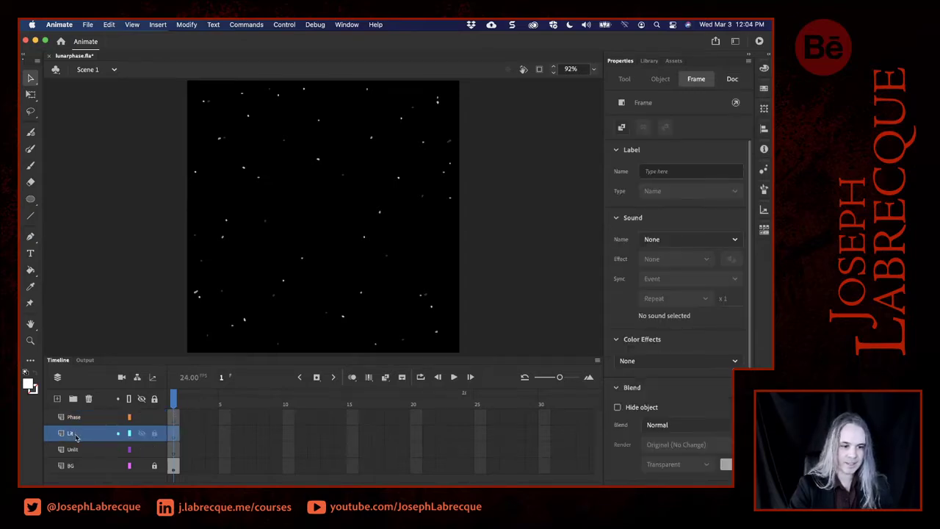
pyautogui.click(507, 211)
pyautogui.rightClick(509, 212)
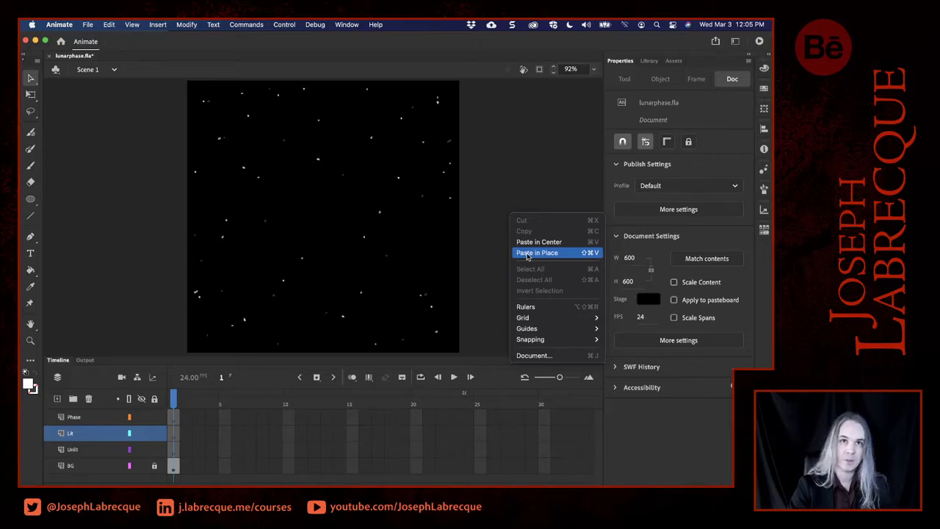
pyautogui.click(526, 255)
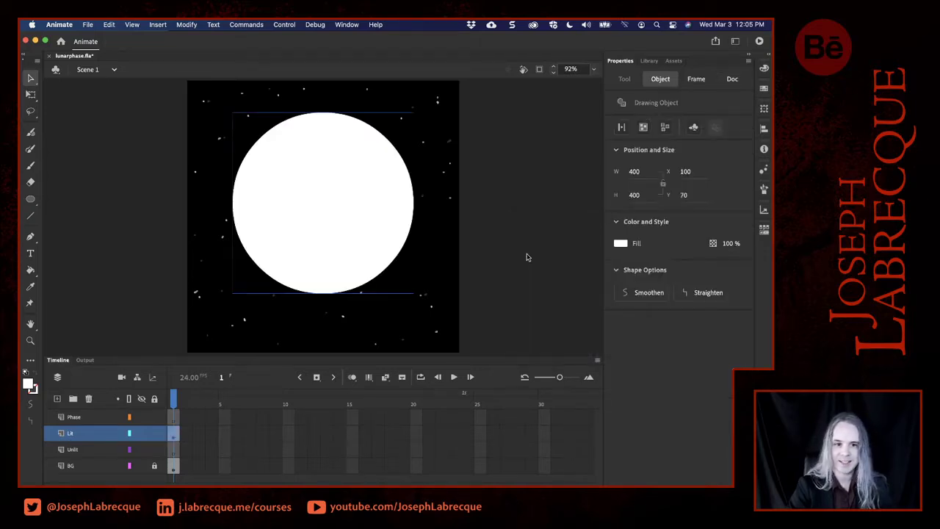
# Change the Lit circle's fill to a custom pale cream colour with the Color Picker.
pyautogui.click(620, 245)
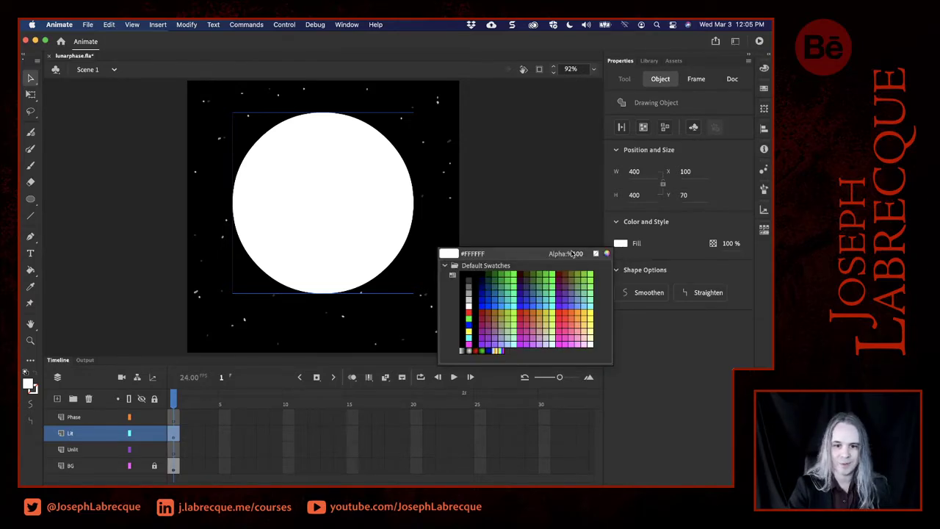
pyautogui.click(607, 254)
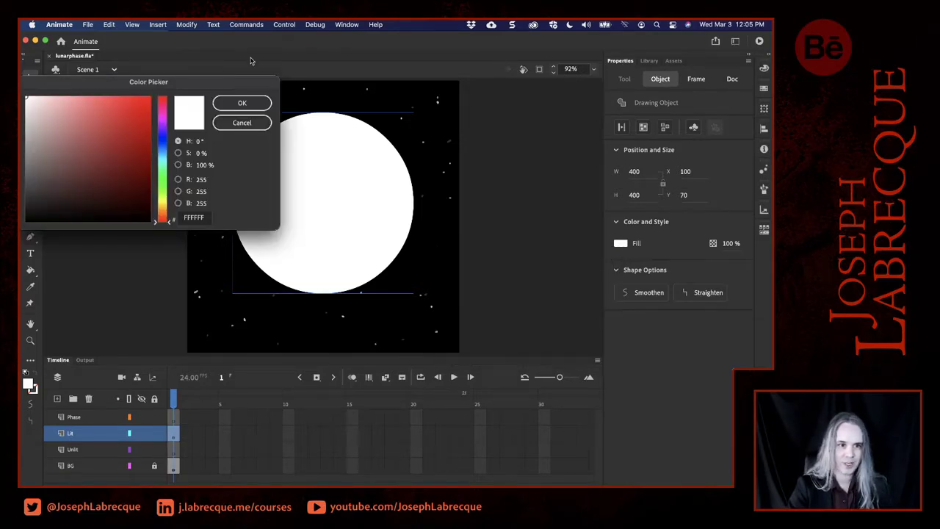
pyautogui.moveTo(232, 86); pyautogui.dragTo(659, 194)
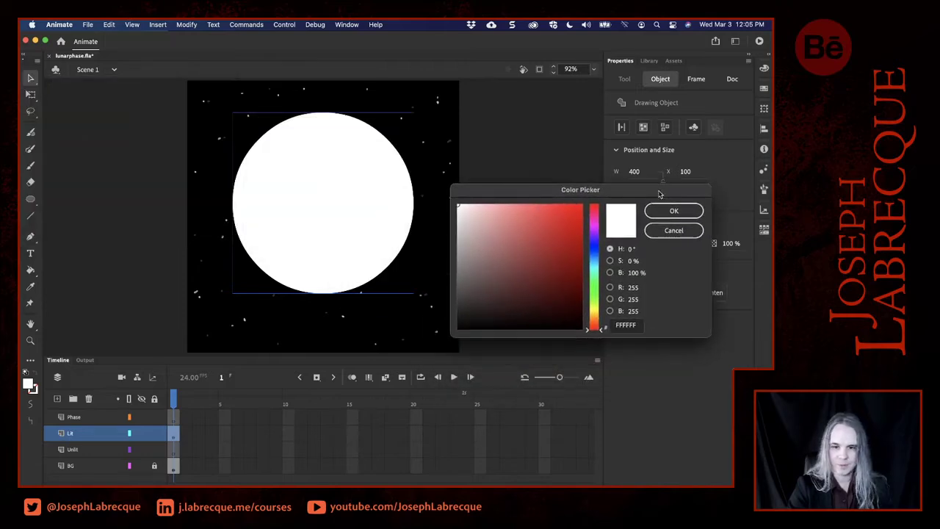
pyautogui.moveTo(594, 324); pyautogui.dragTo(596, 314)
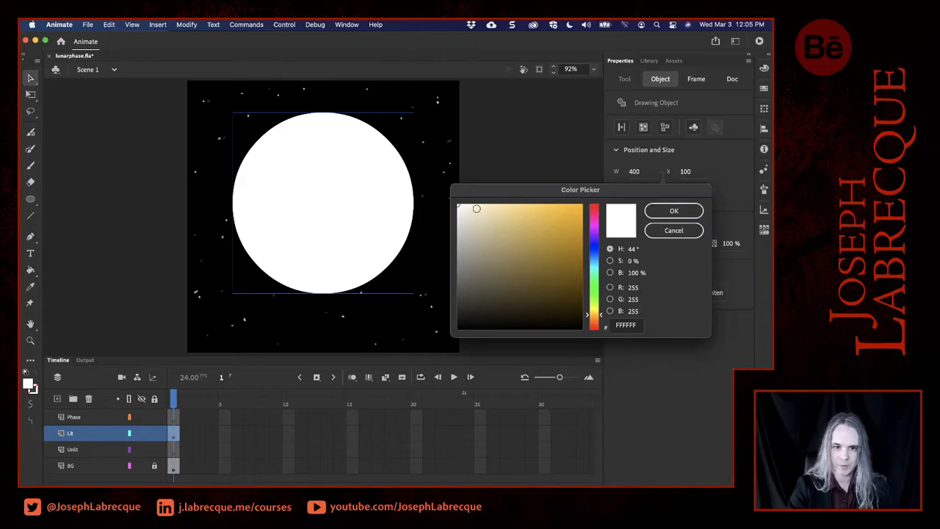
pyautogui.moveTo(467, 218)
pyautogui.mouseDown()
pyautogui.moveTo(475, 208)
pyautogui.moveTo(398, 282)
pyautogui.mouseUp()
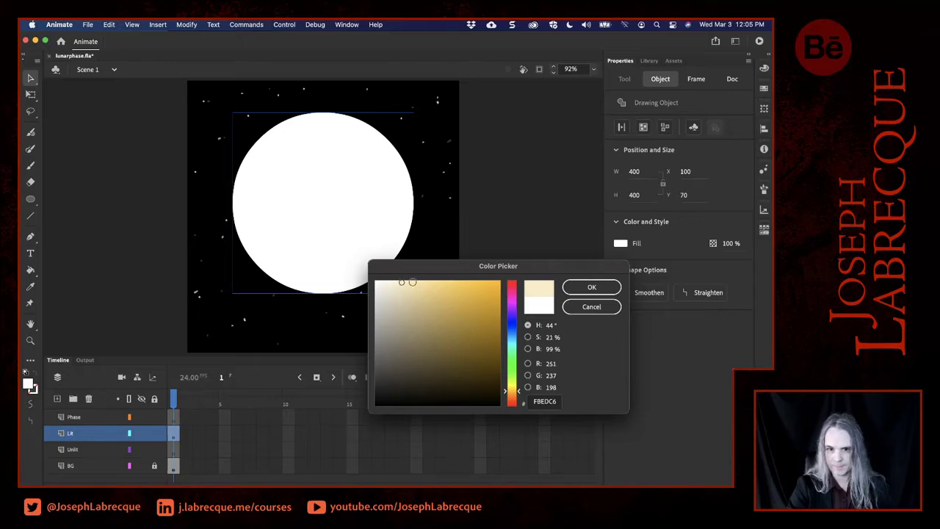
pyautogui.moveTo(504, 391); pyautogui.dragTo(505, 392)
pyautogui.press('Return')
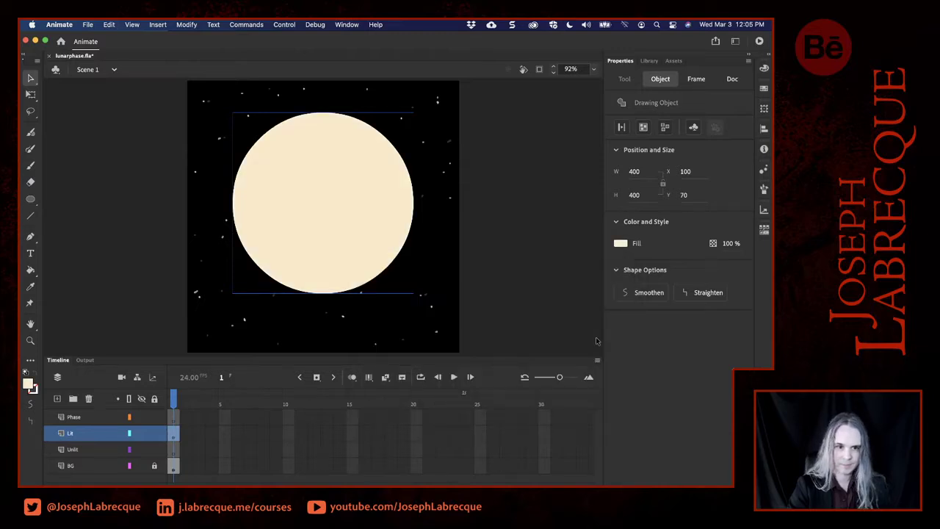
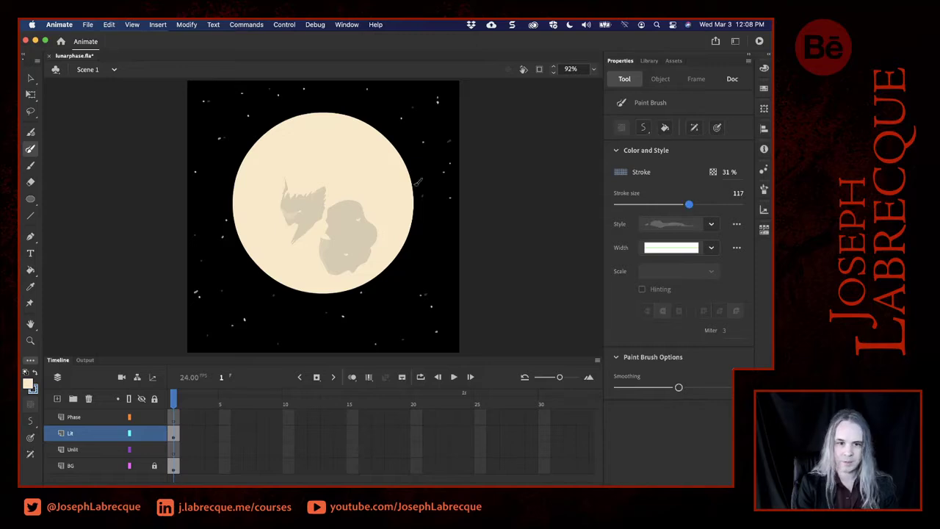
# Paint more translucent gray patches on the moon's upper right, both sides and upper left, reducing the brush stroke size to 97.
pyautogui.moveTo(336, 151)
pyautogui.mouseDown()
pyautogui.moveTo(360, 161)
pyautogui.moveTo(409, 193)
pyautogui.mouseUp()
pyautogui.moveTo(690, 204); pyautogui.dragTo(676, 204)
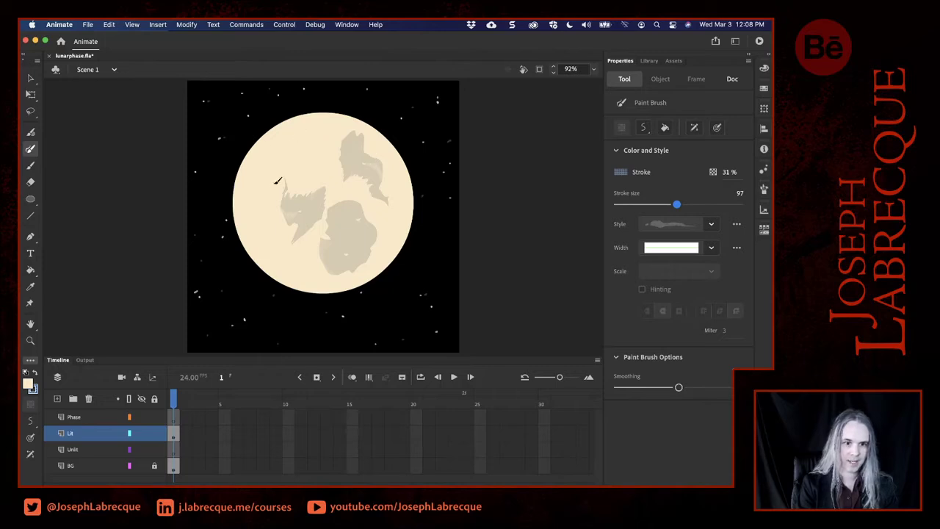
pyautogui.moveTo(273, 188)
pyautogui.mouseDown()
pyautogui.moveTo(234, 207)
pyautogui.moveTo(242, 224)
pyautogui.mouseUp()
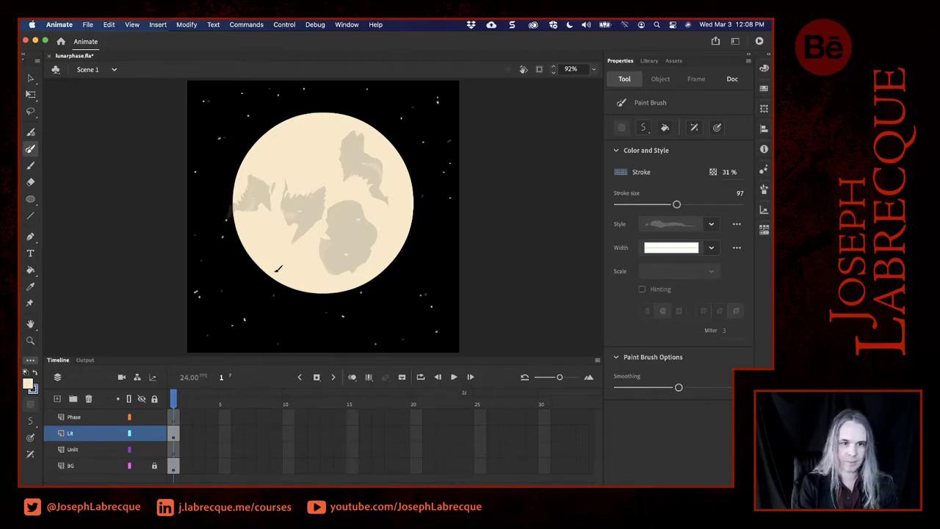
pyautogui.moveTo(275, 263); pyautogui.dragTo(263, 265)
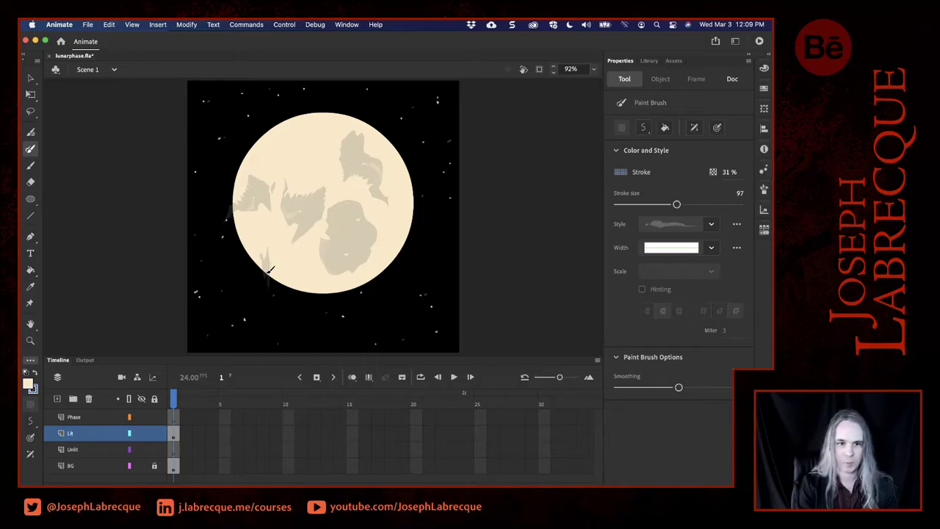
pyautogui.moveTo(258, 127)
pyautogui.mouseDown()
pyautogui.moveTo(276, 112)
pyautogui.moveTo(283, 121)
pyautogui.mouseUp()
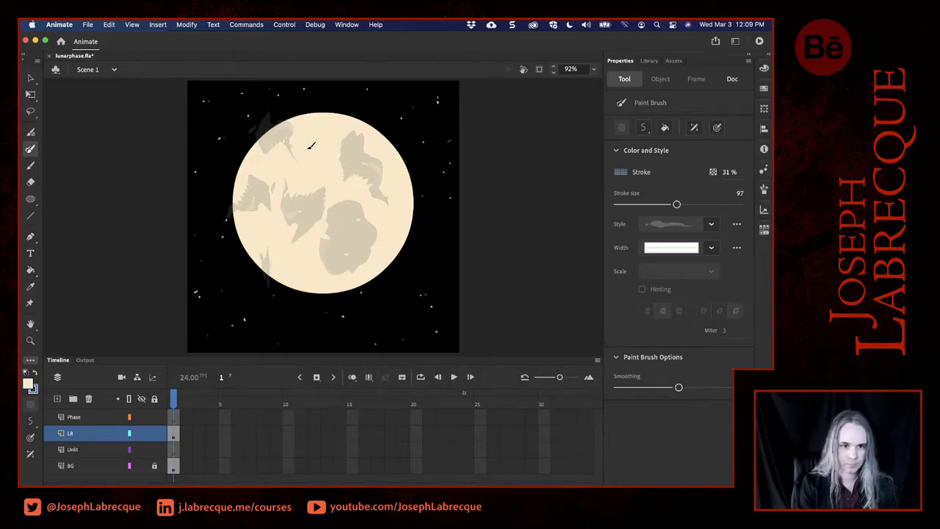
pyautogui.moveTo(418, 239); pyautogui.dragTo(383, 278)
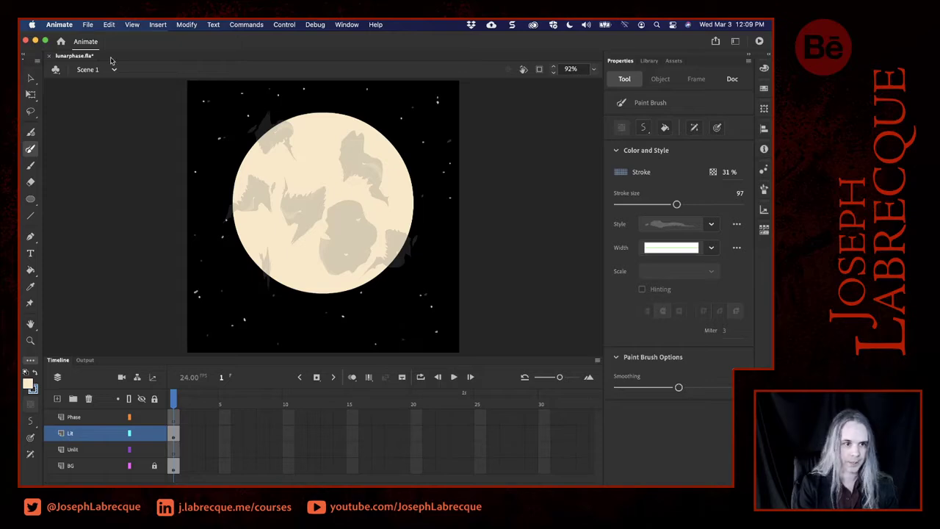
# Shrink the patch left of the moon's center to about 90 by 52 with Free Transform and move it toward the large patch.
pyautogui.click(31, 79)
pyautogui.click(30, 94)
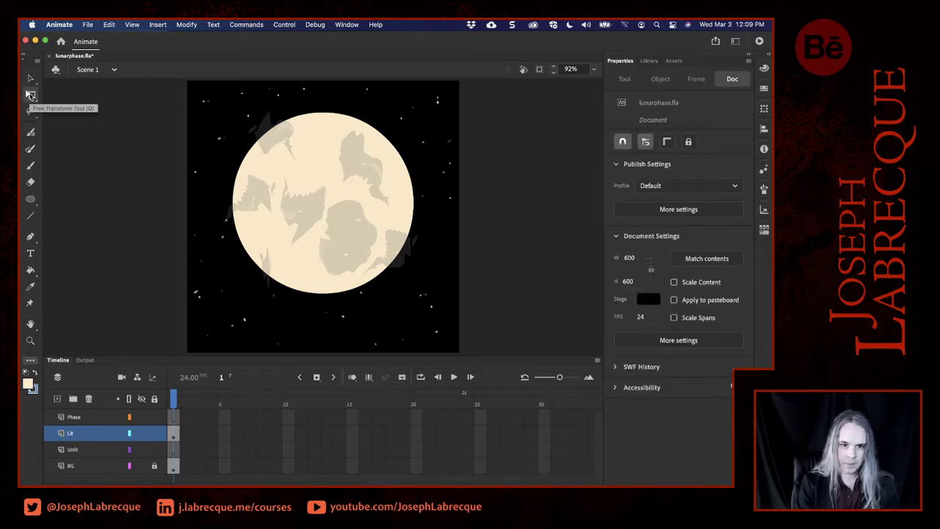
pyautogui.click(316, 204)
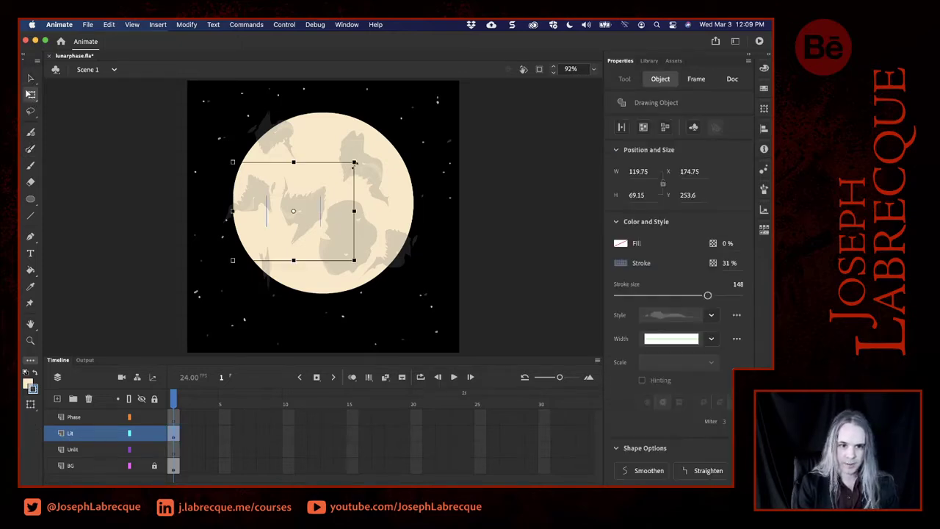
pyautogui.moveTo(354, 161)
pyautogui.mouseDown()
pyautogui.moveTo(332, 180)
pyautogui.moveTo(346, 169)
pyautogui.mouseUp()
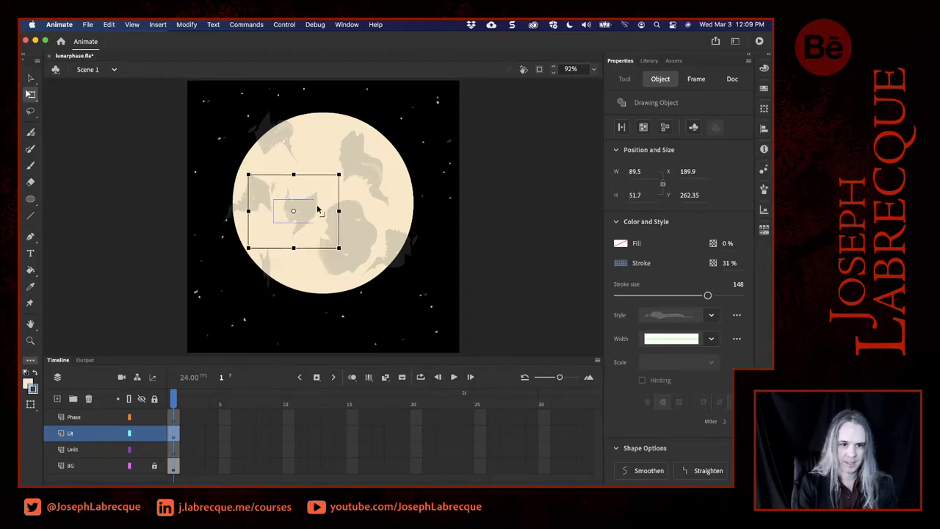
pyautogui.moveTo(317, 211); pyautogui.dragTo(329, 229)
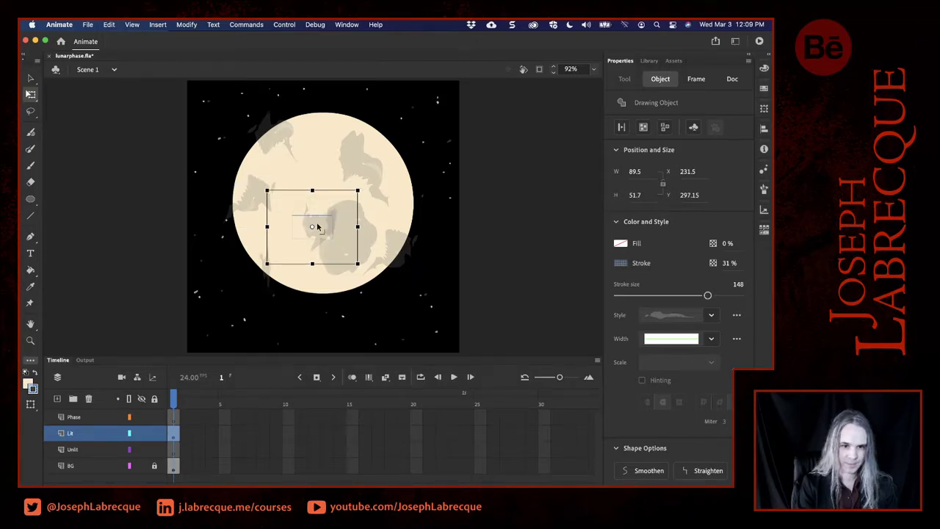
# Move the upper-right patch slightly down and shift the upper-left patch further out over the moon's left edge.
pyautogui.click(365, 160)
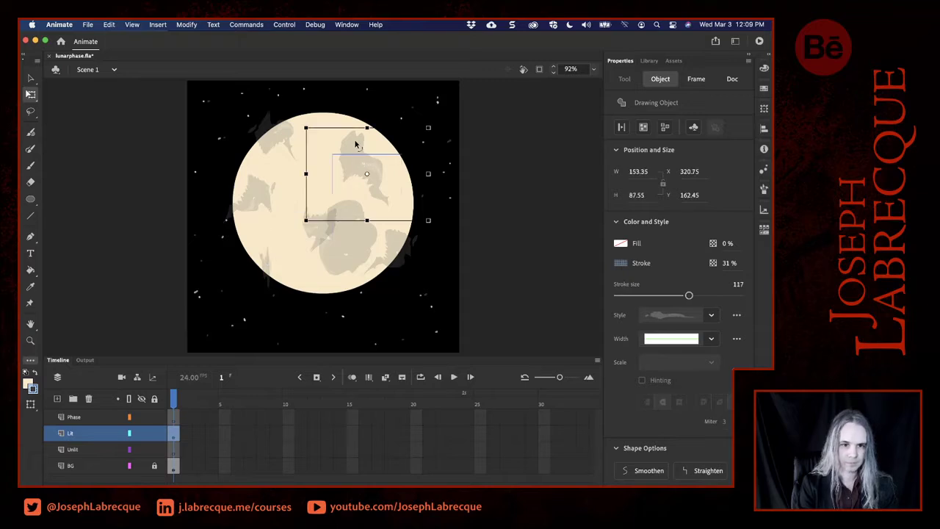
pyautogui.moveTo(357, 164)
pyautogui.mouseDown()
pyautogui.moveTo(322, 180)
pyautogui.moveTo(354, 183)
pyautogui.mouseUp()
pyautogui.click(266, 141)
pyautogui.moveTo(266, 141)
pyautogui.mouseDown()
pyautogui.moveTo(248, 156)
pyautogui.moveTo(249, 142)
pyautogui.mouseUp()
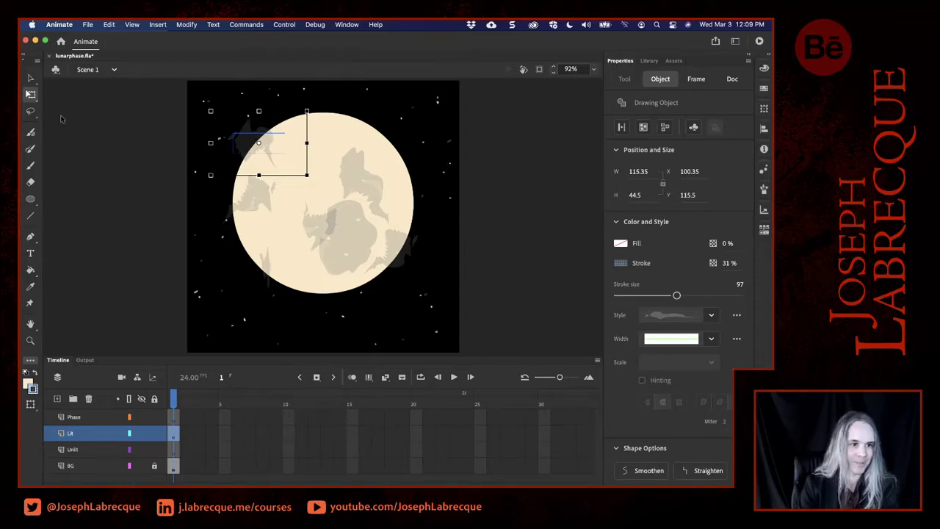
# Move the shrunken patch down and left, clear of the large patch, and deselect it.
pyautogui.click(31, 79)
pyautogui.click(98, 268)
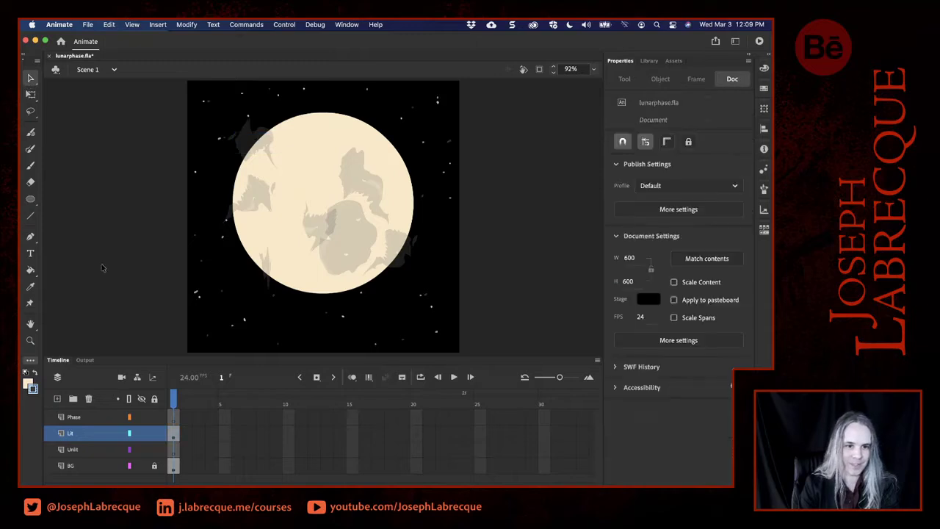
pyautogui.click(316, 235)
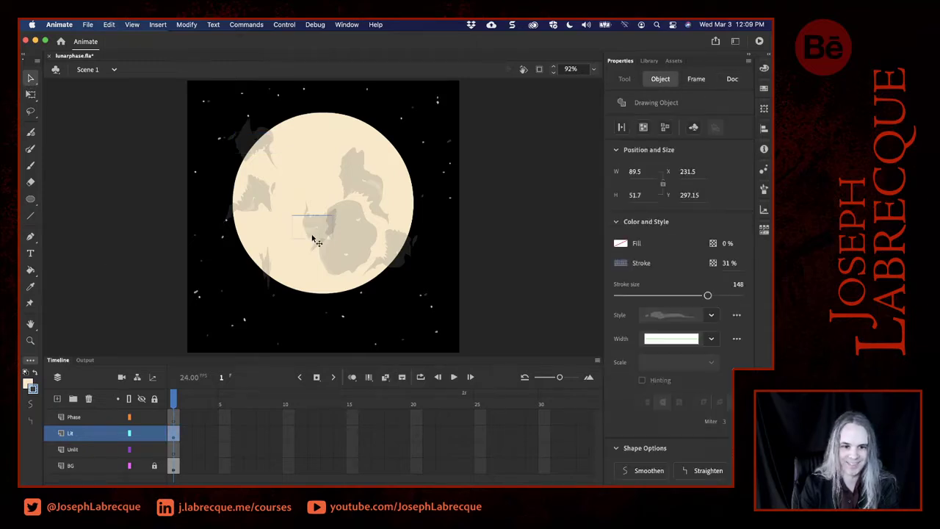
pyautogui.moveTo(314, 233); pyautogui.dragTo(302, 242)
pyautogui.click(547, 276)
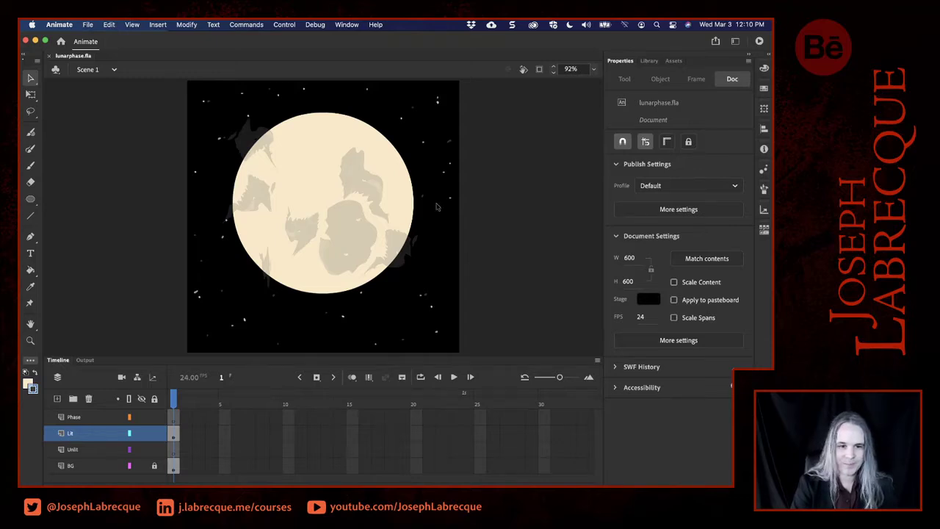
# Set up the Oval tool with a solid stroke style and no stroke color.
pyautogui.click(30, 199)
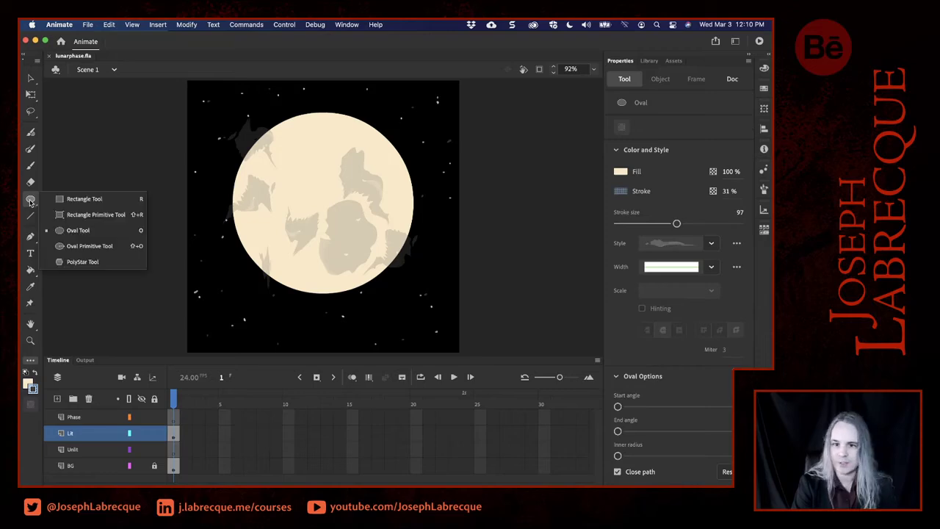
pyautogui.click(621, 191)
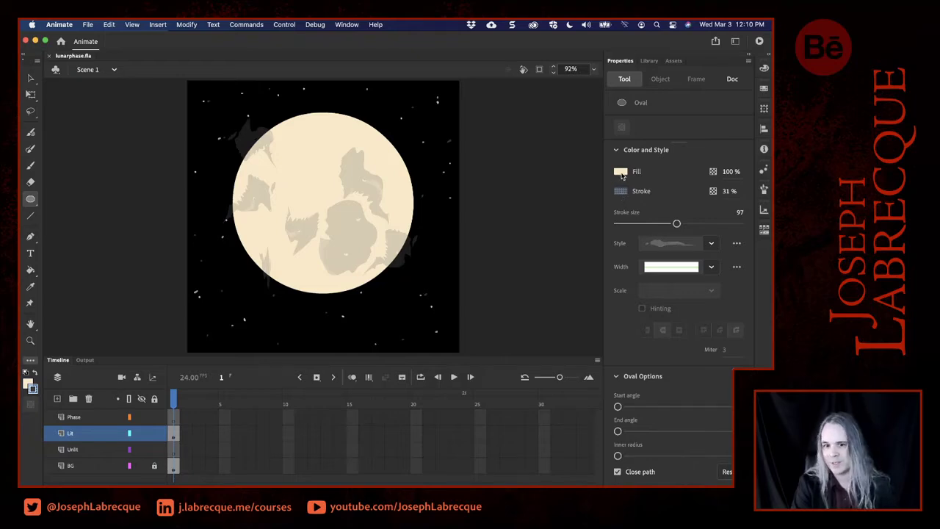
pyautogui.click(710, 245)
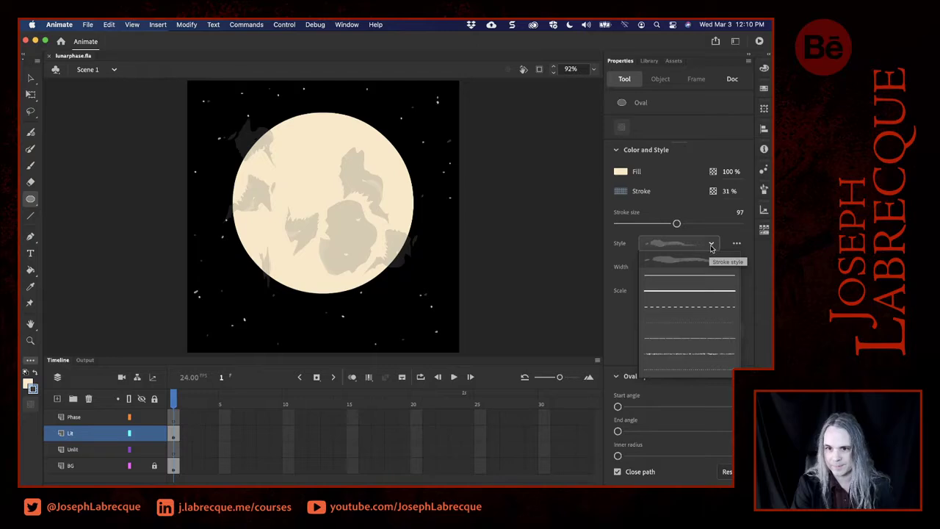
pyautogui.click(703, 288)
pyautogui.click(622, 191)
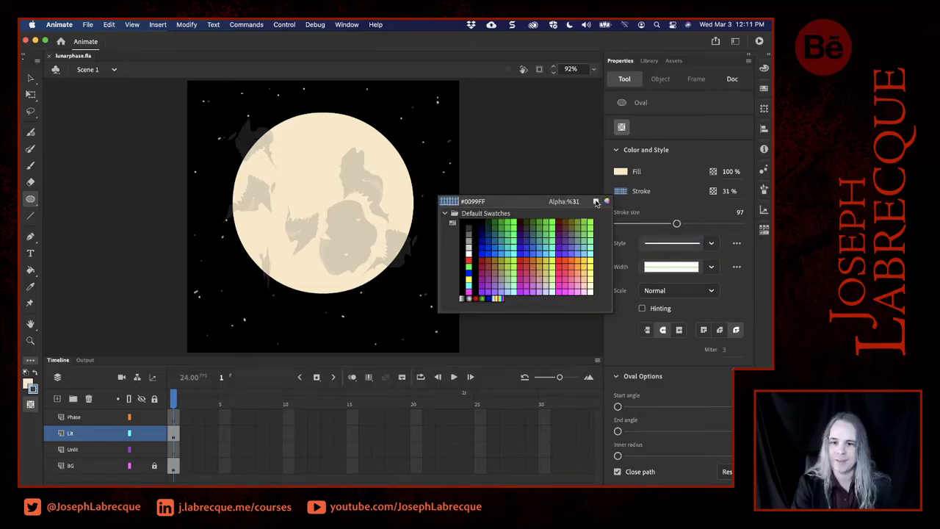
pyautogui.click(595, 201)
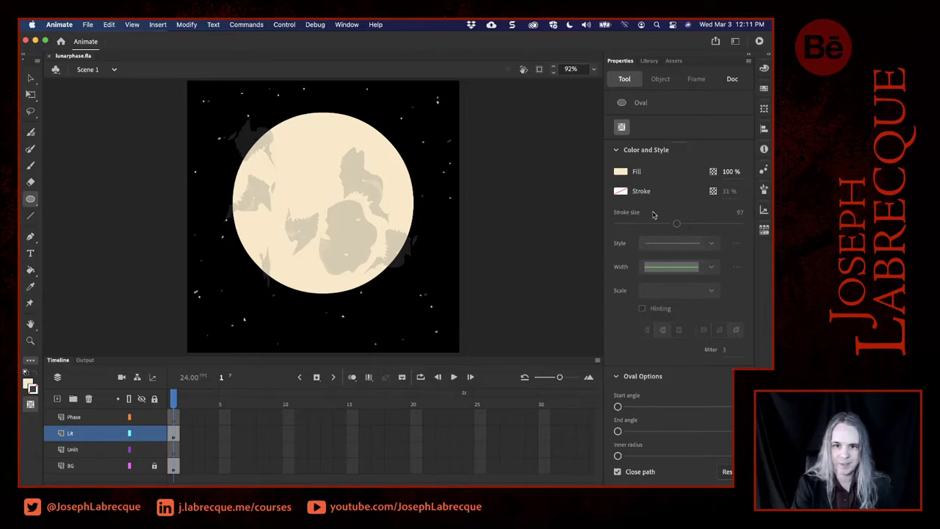
# Set the oval fill to tan E2CA9C and draw small round craters of varying sizes across the moon.
pyautogui.click(620, 173)
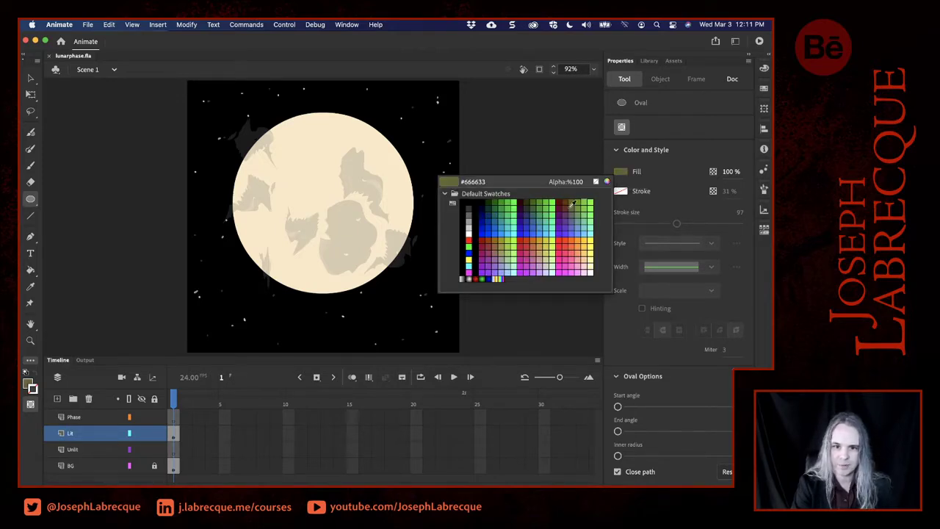
pyautogui.click(607, 181)
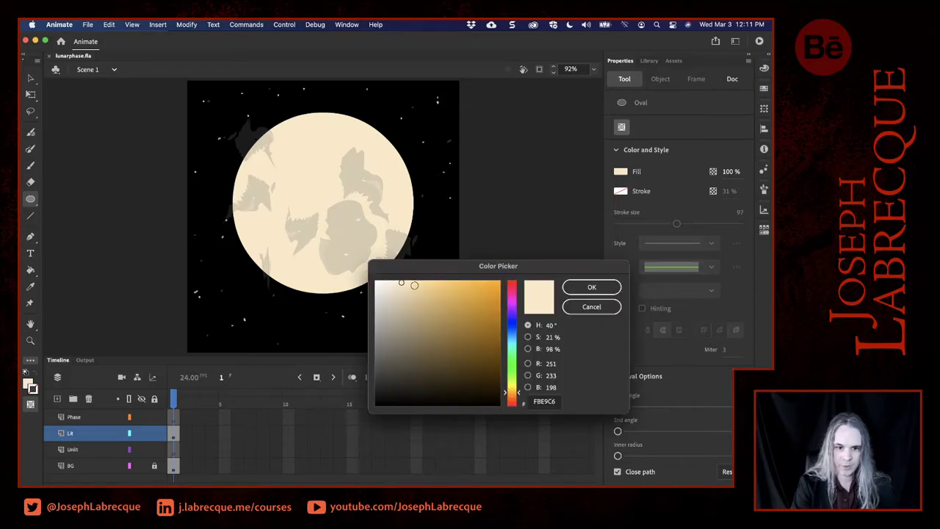
pyautogui.click(412, 291)
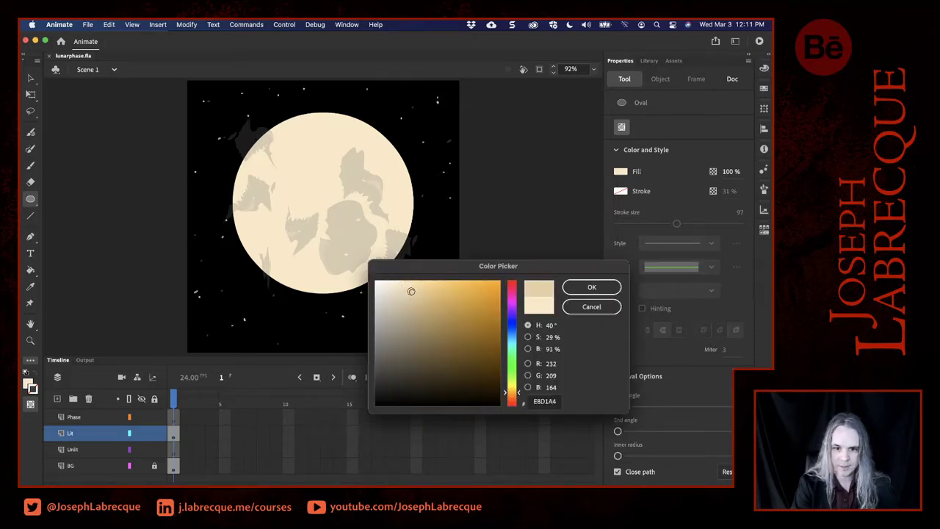
pyautogui.click(413, 294)
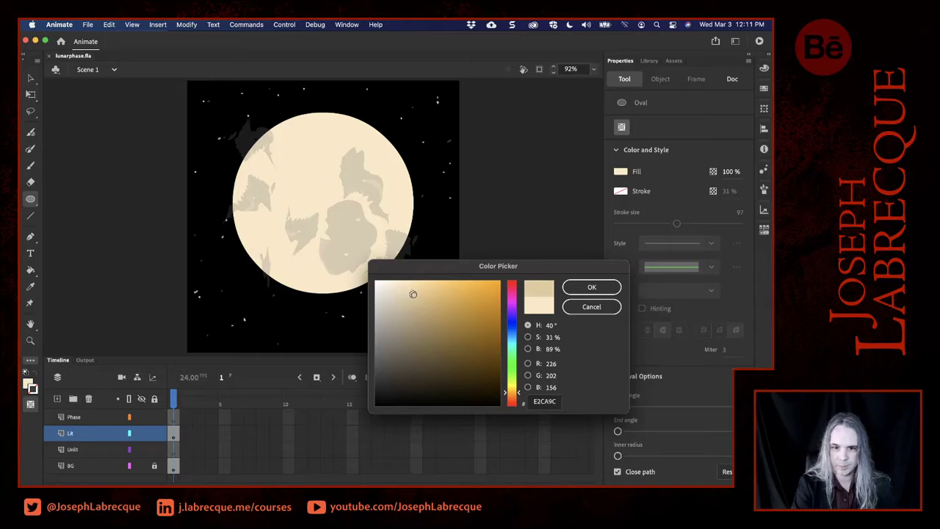
pyautogui.click(619, 286)
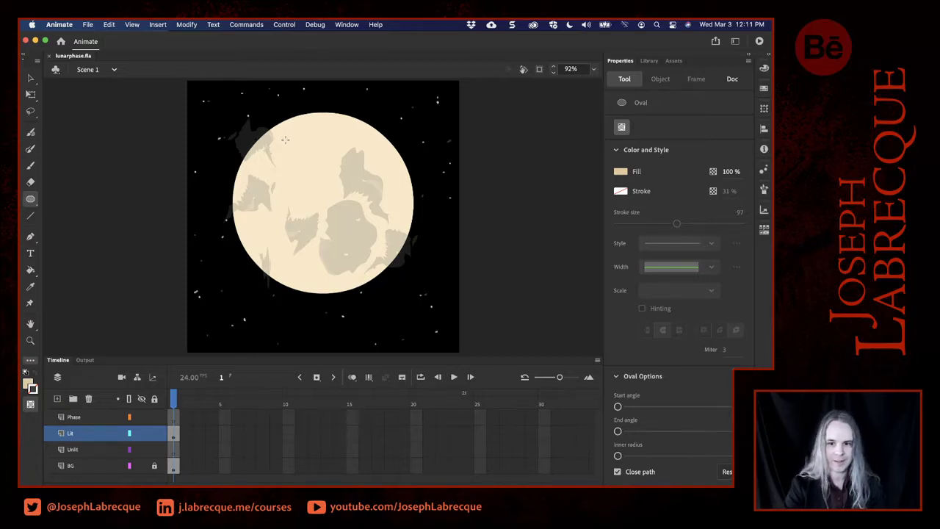
pyautogui.moveTo(285, 139); pyautogui.dragTo(306, 160)
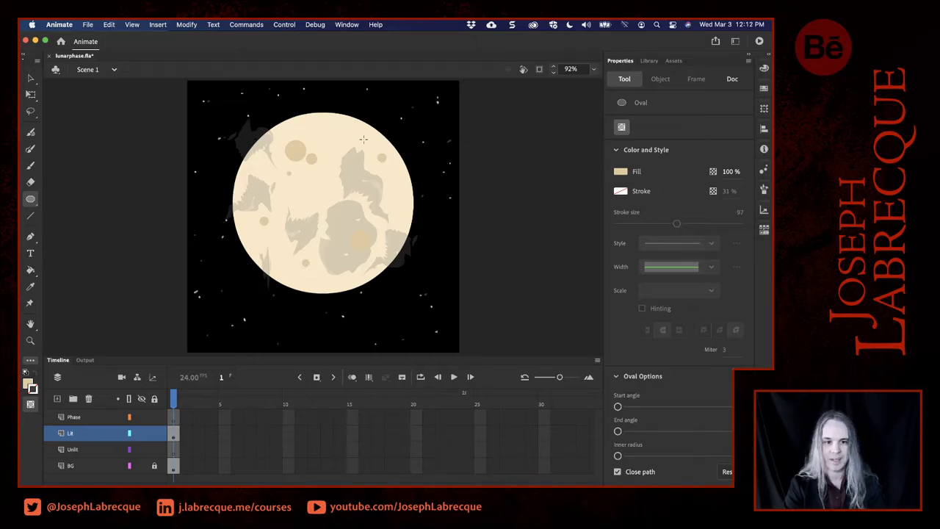
# Change the oval fill to a darker, grayer tan and draw round craters across the moon, several overlapping its outer edge.
pyautogui.click(622, 173)
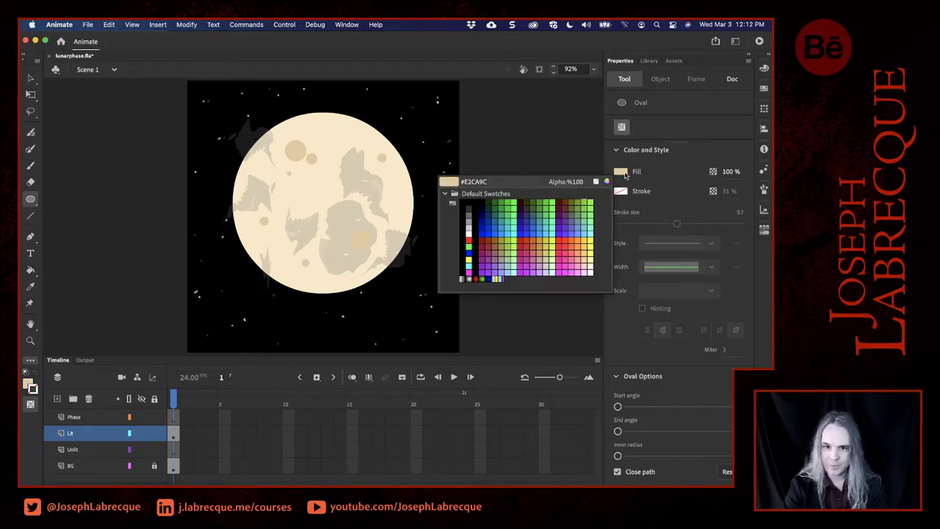
pyautogui.click(607, 181)
pyautogui.click(401, 311)
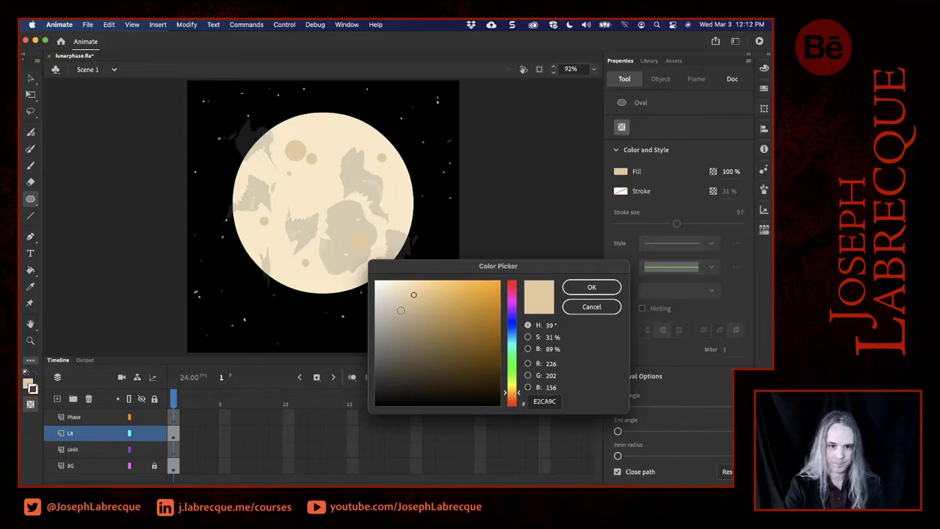
pyautogui.click(592, 288)
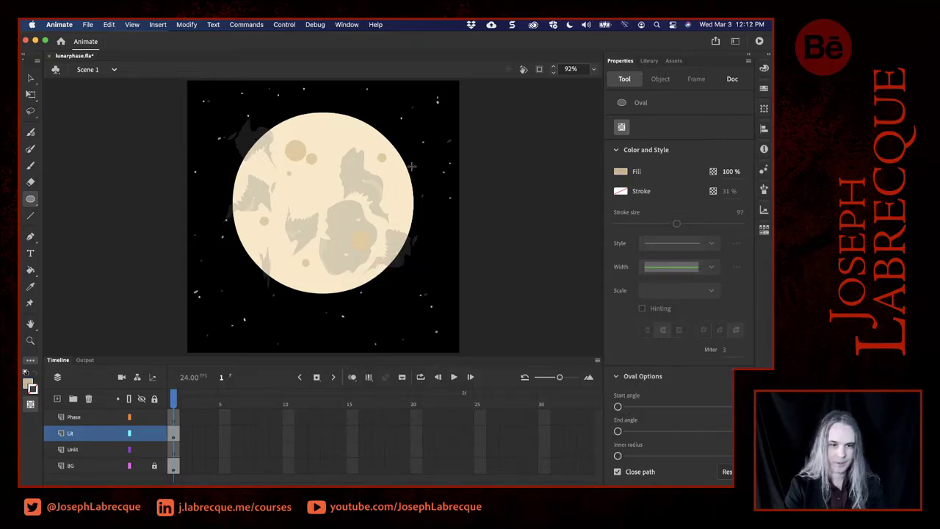
pyautogui.moveTo(319, 120); pyautogui.dragTo(328, 130)
pyautogui.moveTo(251, 162); pyautogui.dragTo(259, 171)
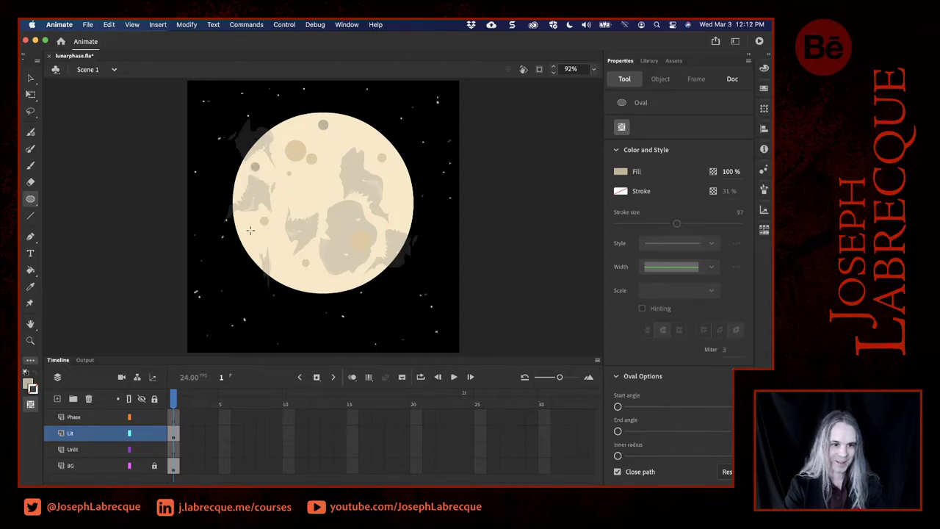
pyautogui.moveTo(230, 226); pyautogui.dragTo(240, 237)
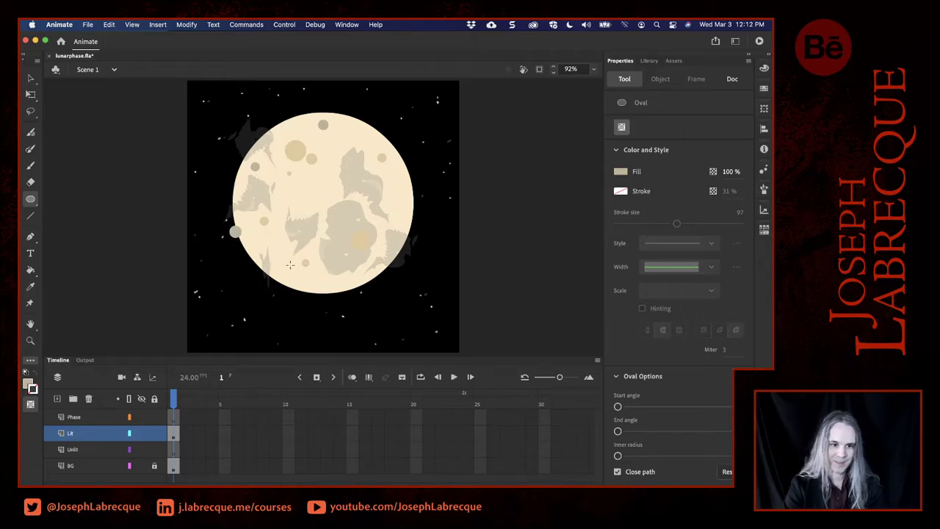
pyautogui.moveTo(287, 270); pyautogui.dragTo(269, 288)
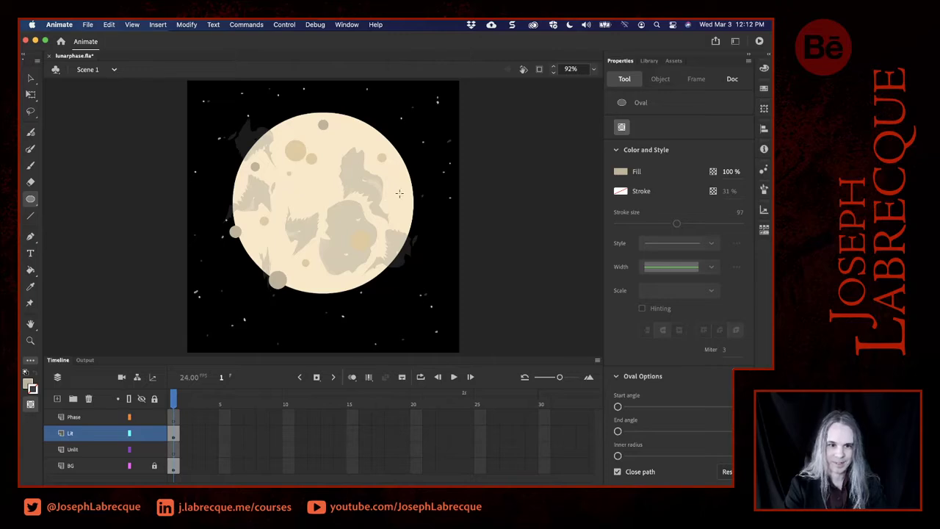
pyautogui.moveTo(390, 193); pyautogui.dragTo(400, 203)
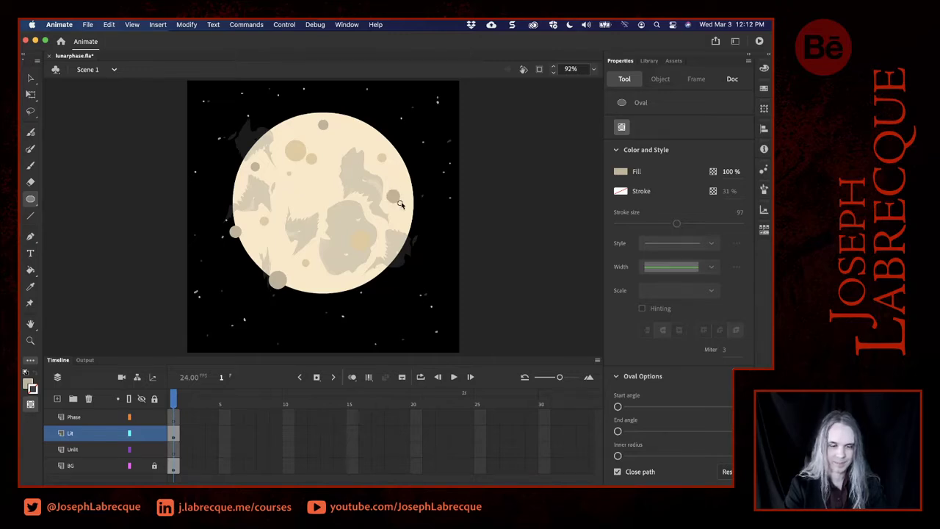
pyautogui.moveTo(313, 198); pyautogui.dragTo(324, 207)
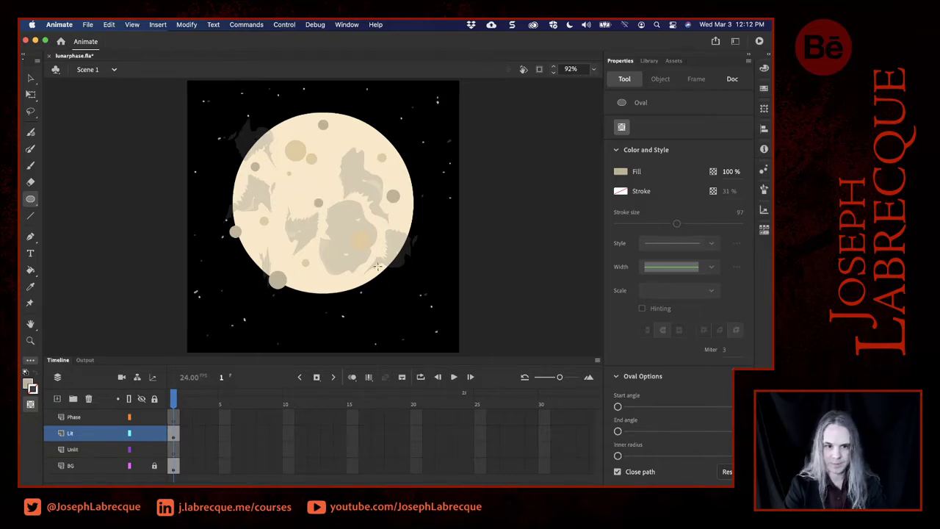
pyautogui.moveTo(350, 279); pyautogui.dragTo(362, 291)
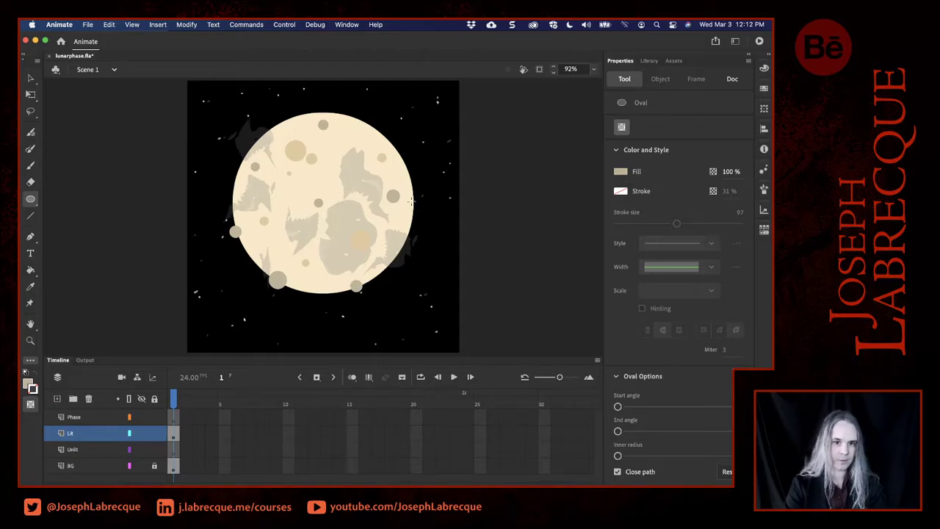
pyautogui.moveTo(403, 161); pyautogui.dragTo(431, 189)
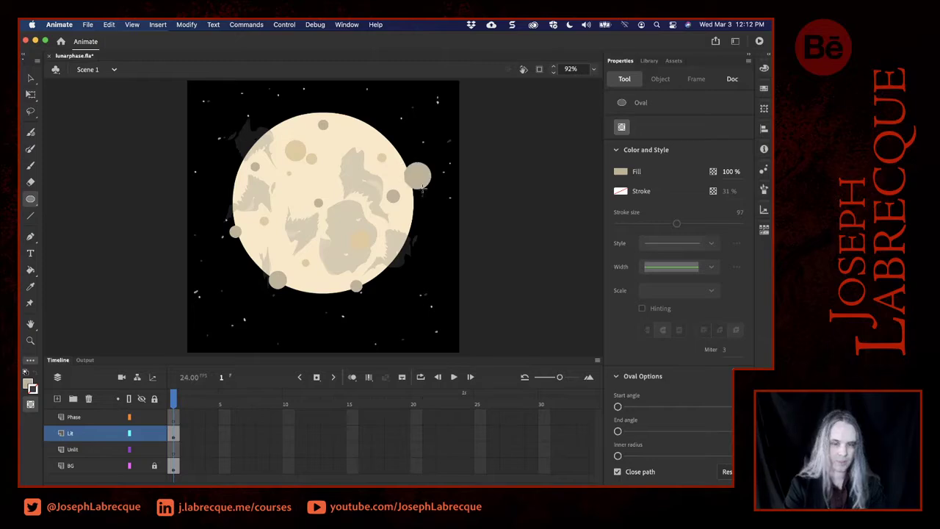
# Nudge the large crater on the moon's right edge slightly left to X 476.
pyautogui.click(31, 78)
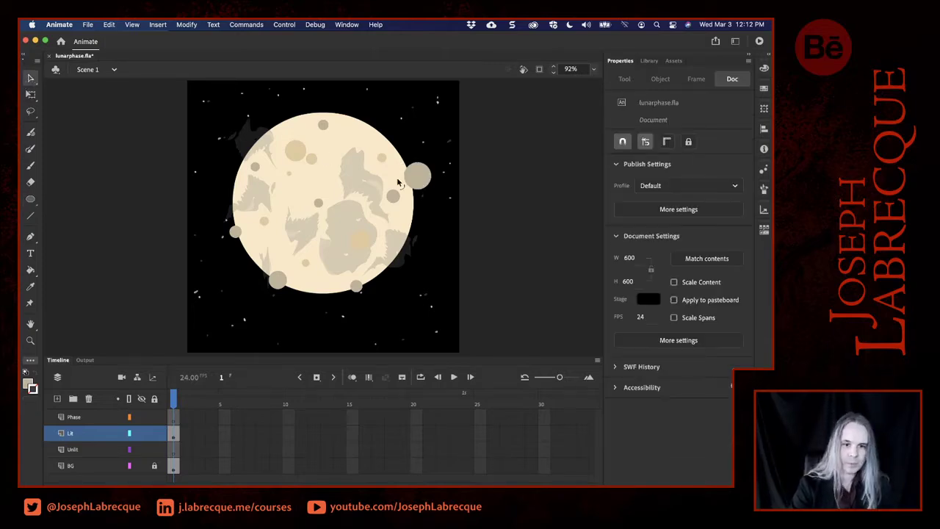
pyautogui.click(422, 184)
pyautogui.press('Left')
pyautogui.press('Left')
pyautogui.press('Left')
pyautogui.press('Left')
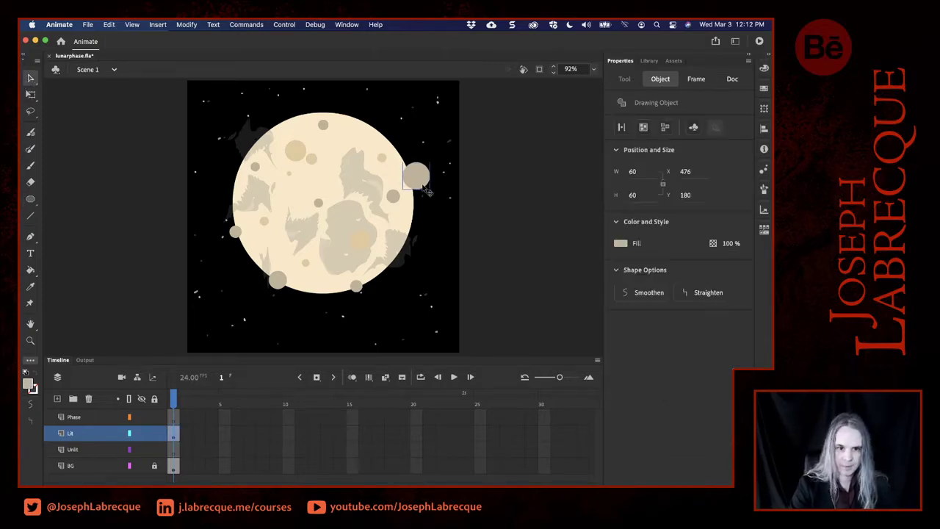
# Nudge the small crater on the moon's bottom edge down and right to X 365, Y 446.
pyautogui.click(357, 287)
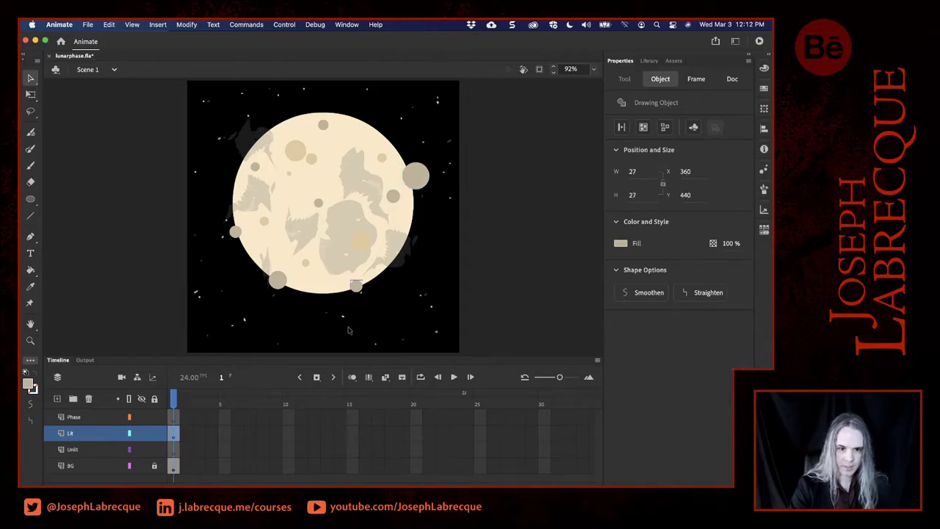
pyautogui.press('Down')
pyautogui.press('Down')
pyautogui.press('Down')
pyautogui.press('Right')
pyautogui.press('Right')
pyautogui.press('Right')
pyautogui.press('Right')
pyautogui.press('Down')
pyautogui.press('Down')
pyautogui.press('Down')
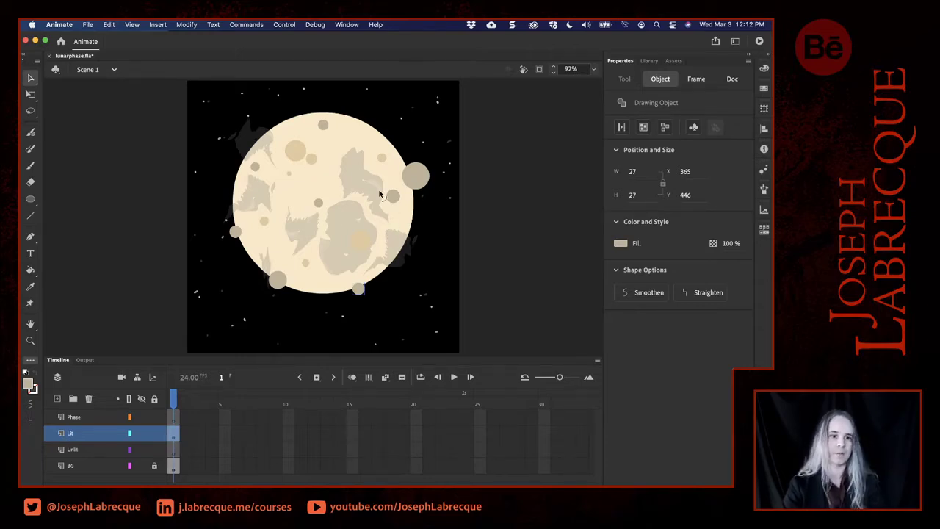
# Select all craters and patches without the moon disc and set up their conversion to a Movie Clip symbol, entering Craters as the name.
pyautogui.press('super+a')
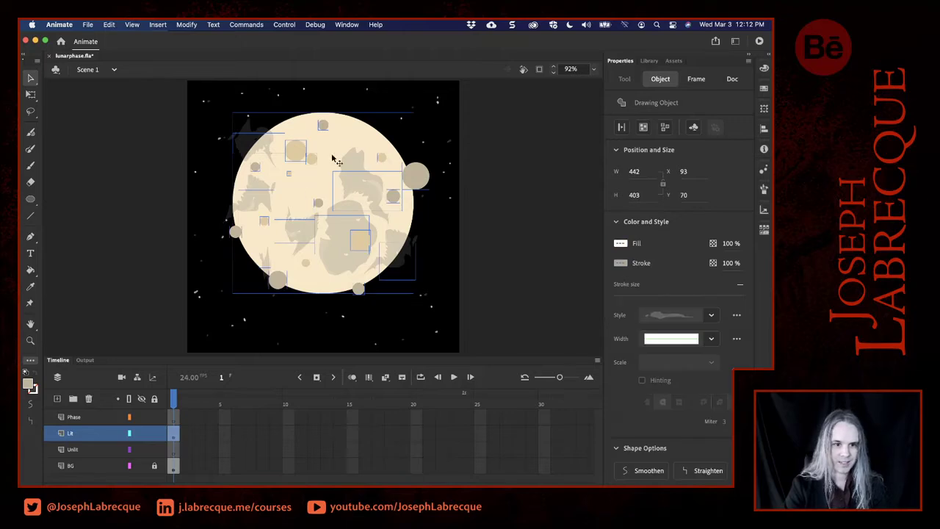
pyautogui.keyDown('shift'); pyautogui.click(351, 132); pyautogui.keyUp('shift')
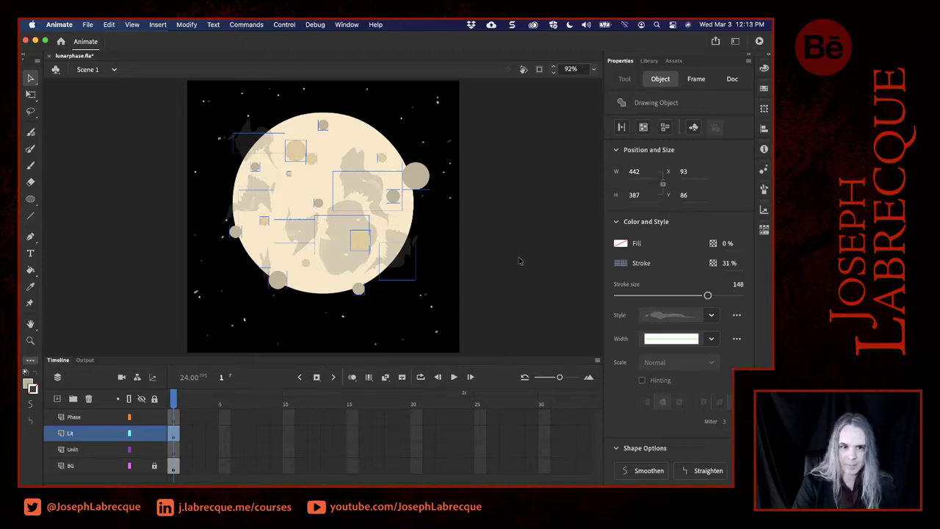
pyautogui.rightClick(418, 182)
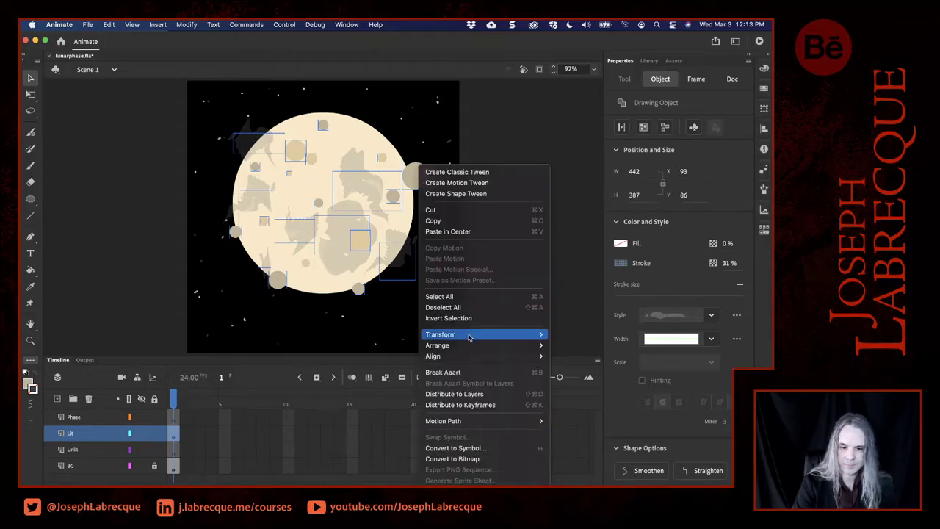
pyautogui.moveTo(468, 337)
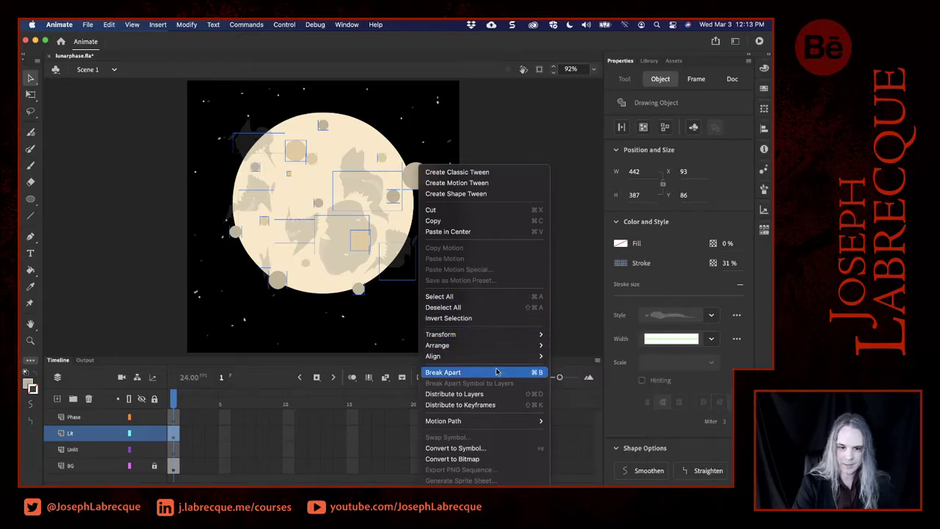
pyautogui.click(506, 453)
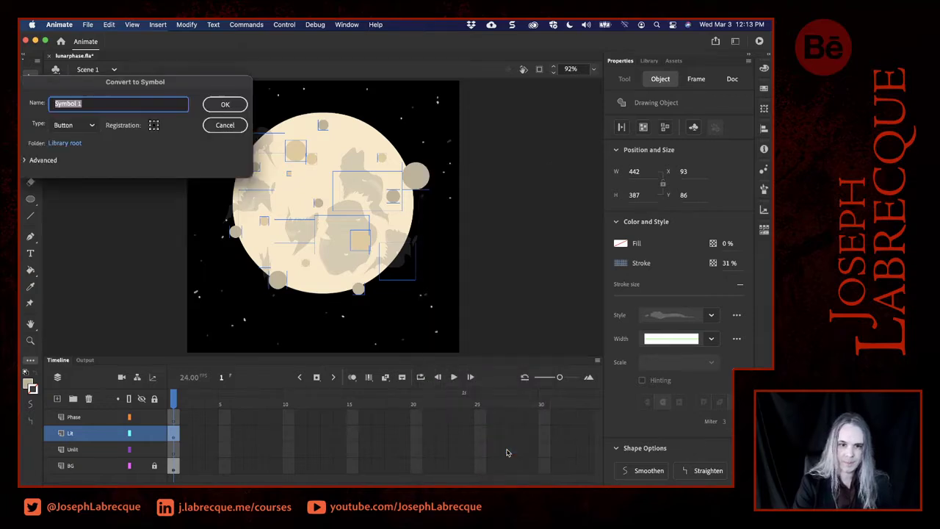
pyautogui.click(91, 126)
pyautogui.click(82, 144)
pyautogui.click(95, 108)
pyautogui.moveTo(96, 108); pyautogui.dragTo(28, 105)
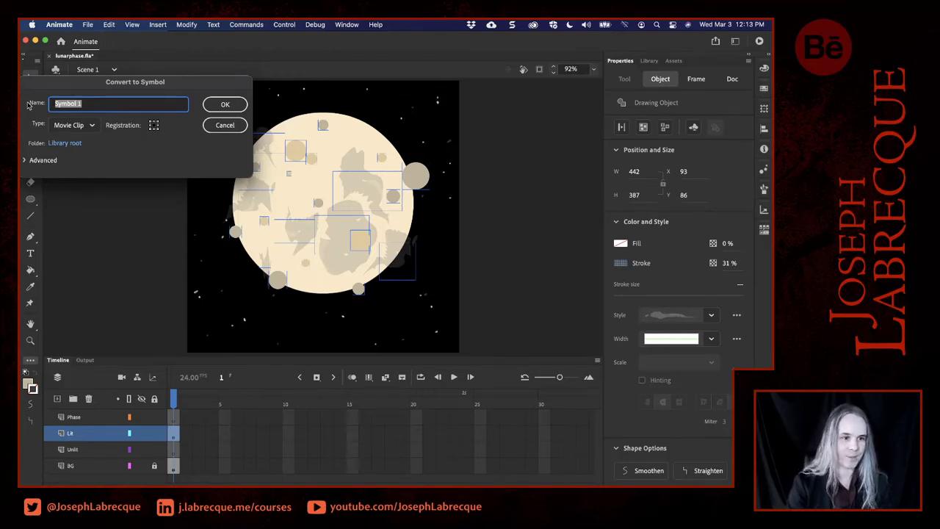
pyautogui.moveTo(189, 86); pyautogui.dragTo(498, 177)
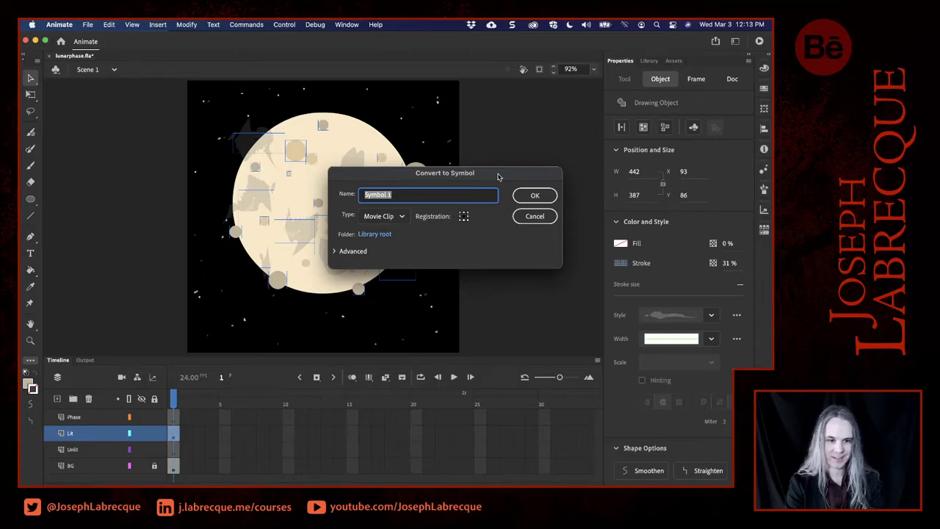
pyautogui.write('Cr')
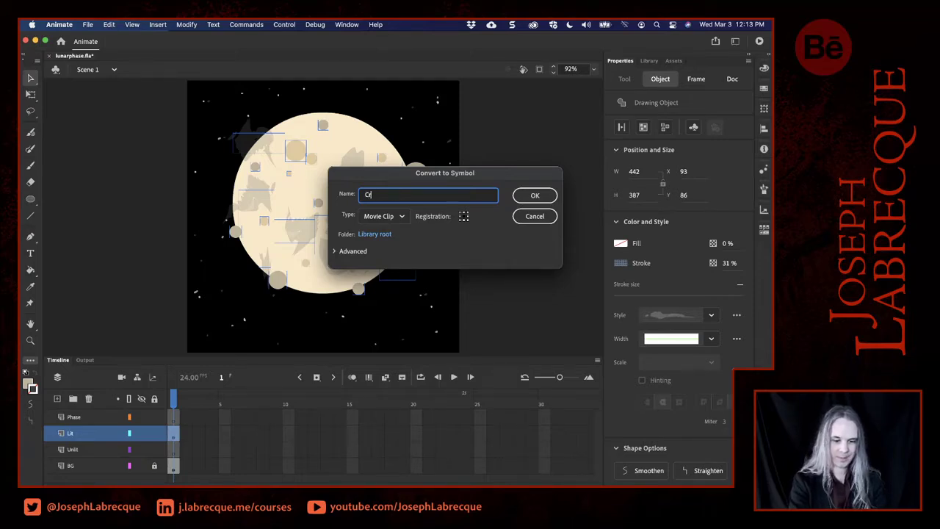
pyautogui.write('aters')
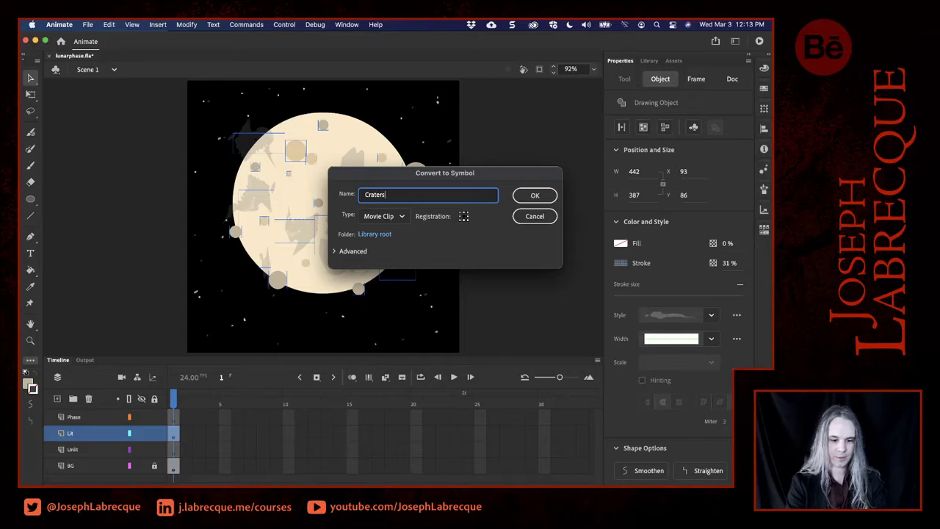
pyautogui.write('N')
pyautogui.press('BackSpace')
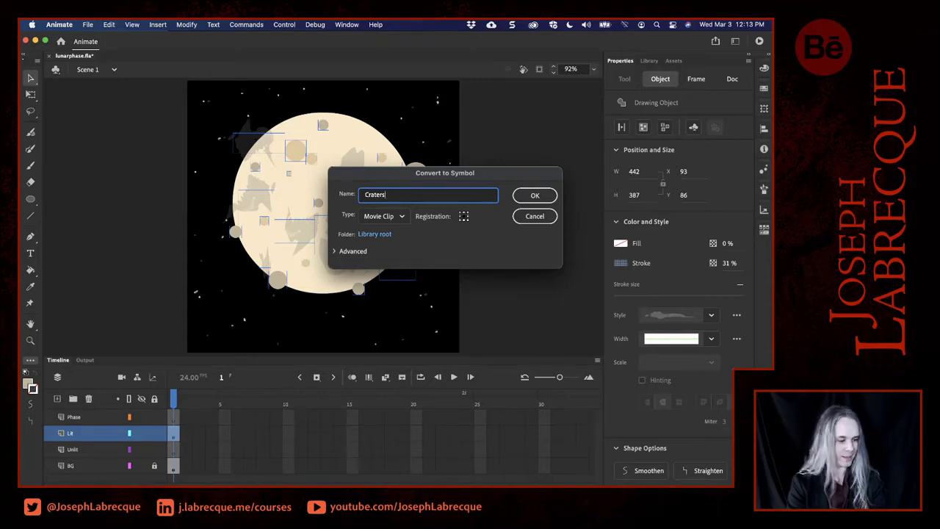
pyautogui.write('nLakes')
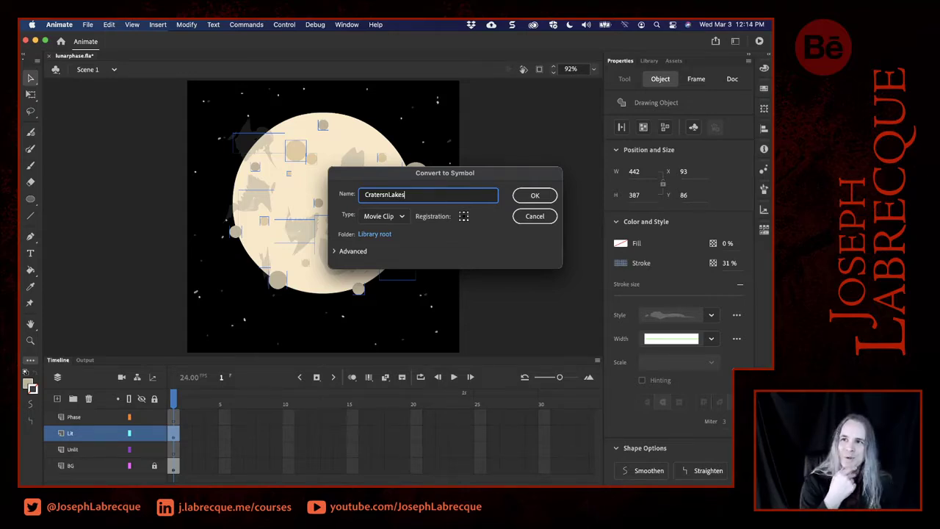
pyautogui.press('BackSpace')
pyautogui.press('BackSpace')
pyautogui.press('BackSpace')
pyautogui.press('BackSpace')
pyautogui.press('BackSpace')
pyautogui.press('BackSpace')
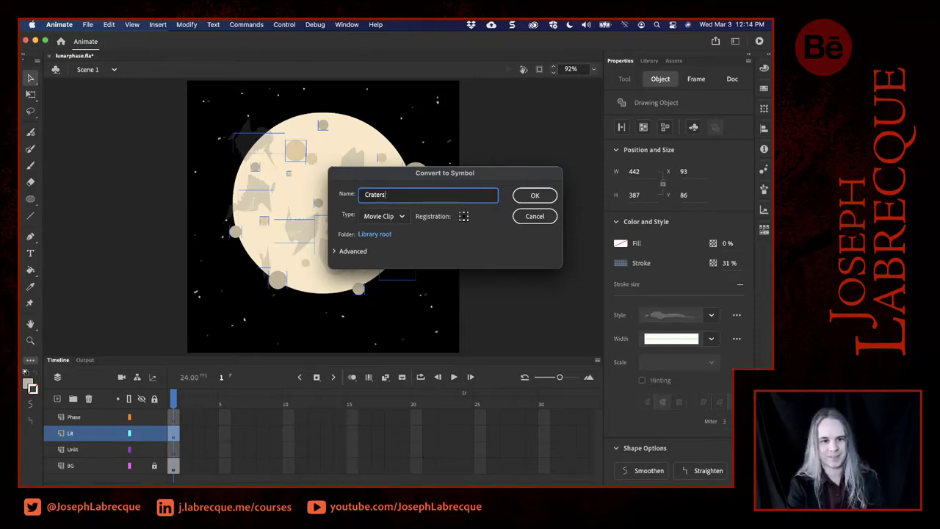
# Extend the symbol name to CratersOceans and create the symbol.
pyautogui.write('Oceans')
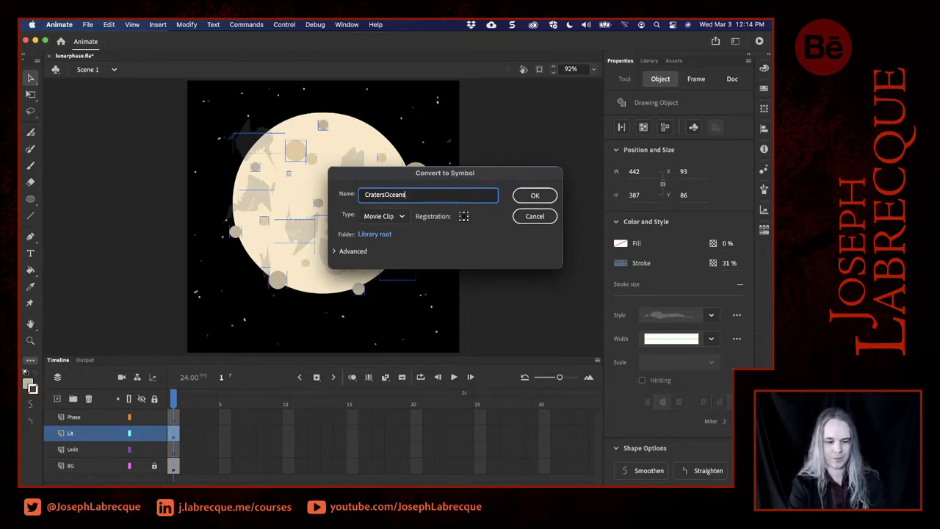
pyautogui.click(544, 200)
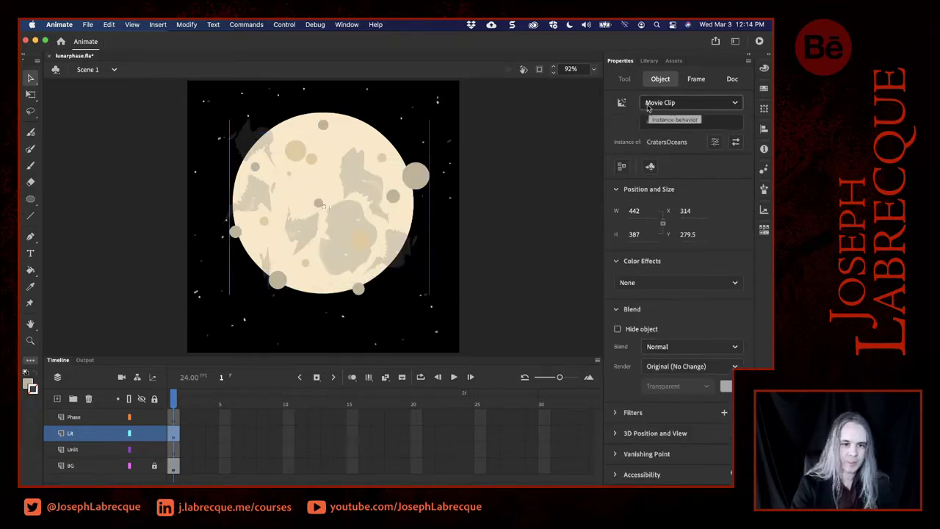
# Apply an Alpha color effect of 75% to the CratersOceans instance.
pyautogui.click(696, 285)
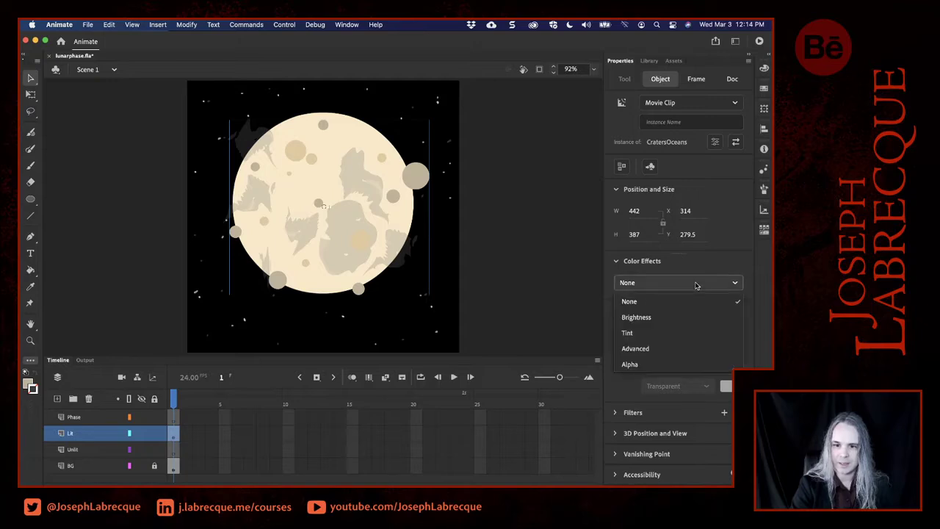
pyautogui.click(674, 367)
pyautogui.moveTo(739, 312); pyautogui.dragTo(710, 318)
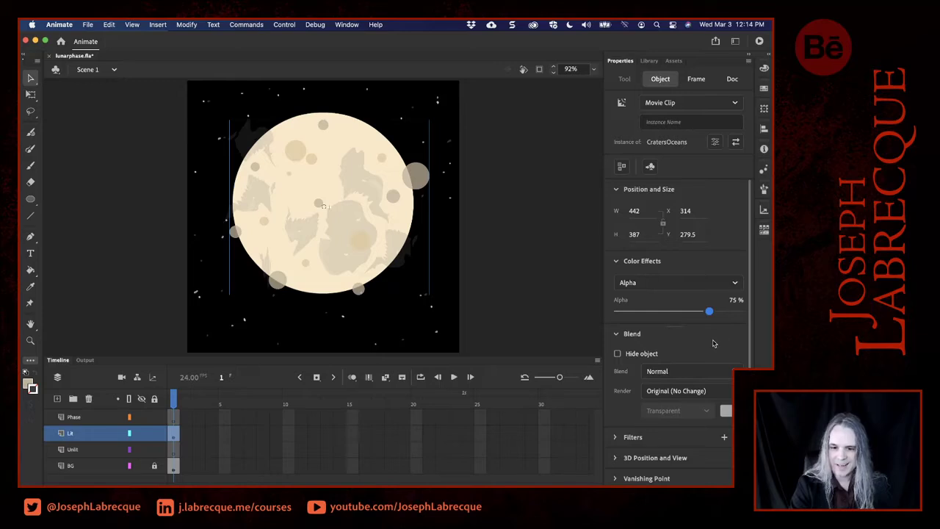
# Try the Multiply and Overlay blend modes on the CratersOceans instance and set blending back to Normal.
pyautogui.scroll(-1, 713, 343)
pyautogui.click(714, 352)
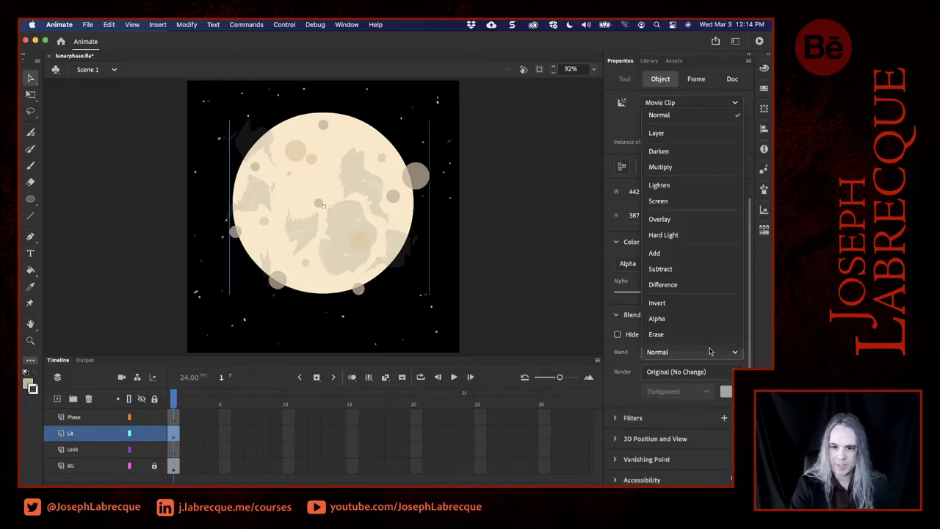
pyautogui.click(685, 168)
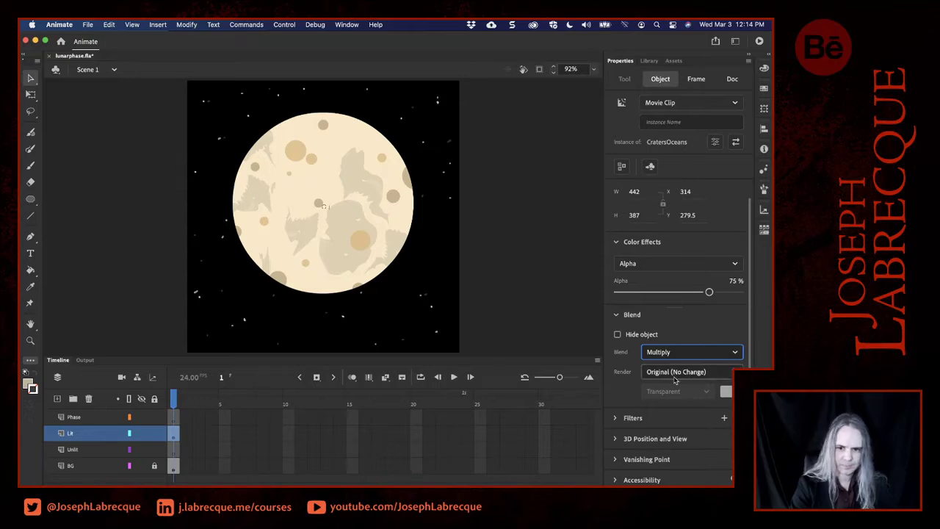
pyautogui.click(686, 351)
pyautogui.click(687, 351)
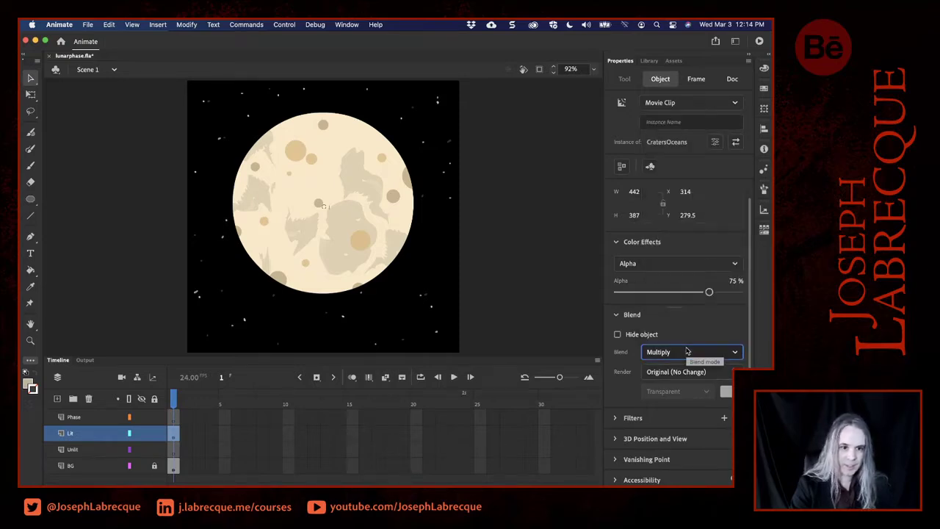
pyautogui.click(681, 354)
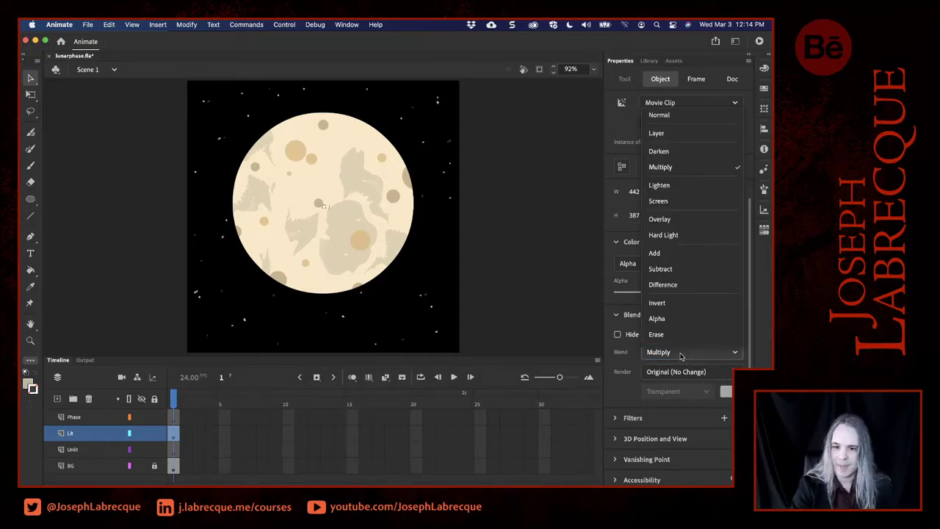
pyautogui.click(681, 222)
pyautogui.click(687, 353)
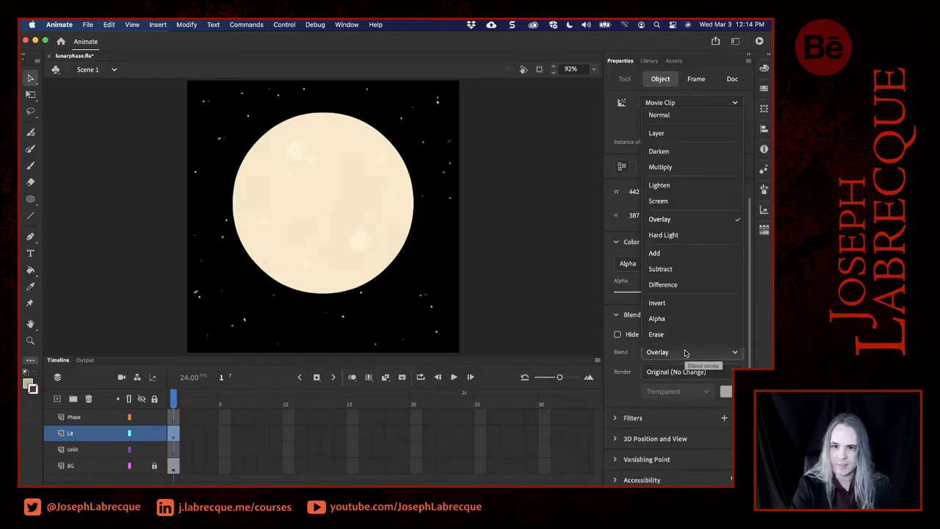
pyautogui.click(659, 116)
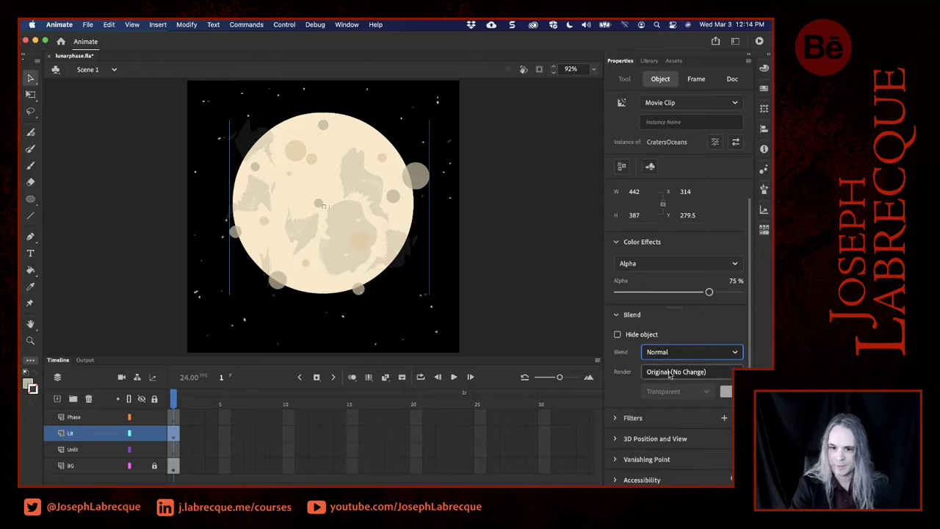
# Add a Drop Shadow filter with 59% strength to the CratersOceans instance and make it an inner shadow.
pyautogui.click(616, 419)
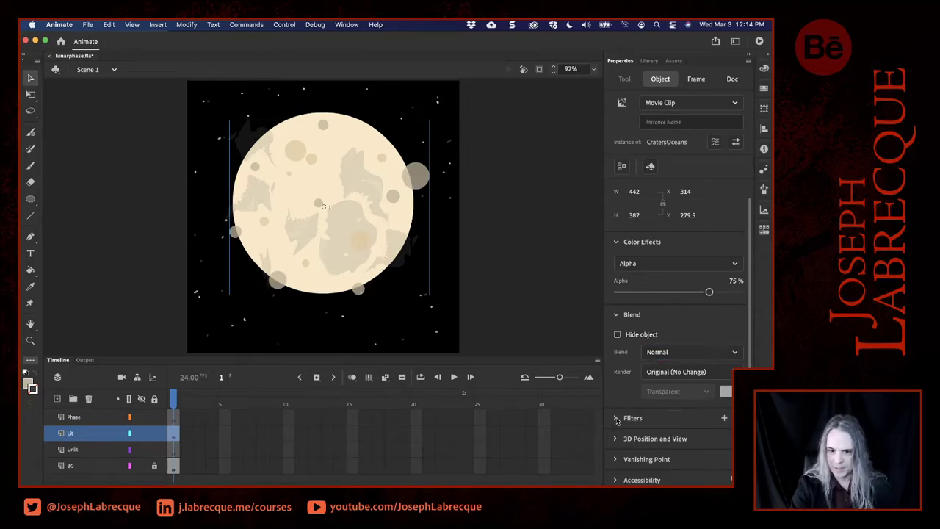
pyautogui.scroll(-1, 621, 389)
pyautogui.click(724, 398)
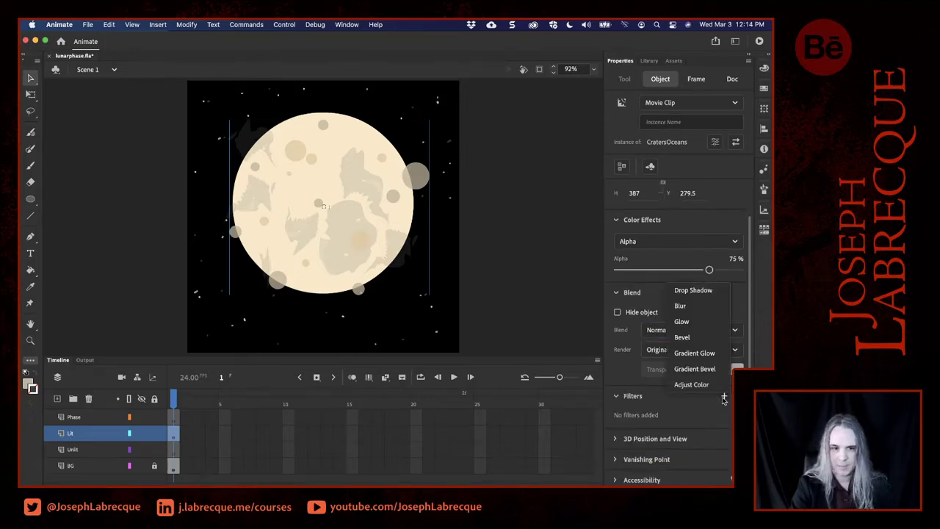
pyautogui.click(694, 291)
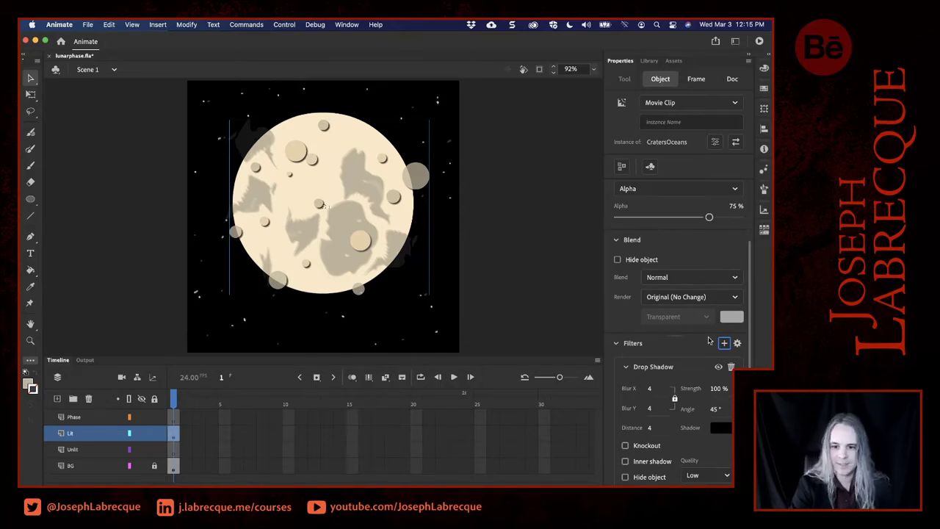
pyautogui.moveTo(687, 392); pyautogui.dragTo(696, 391)
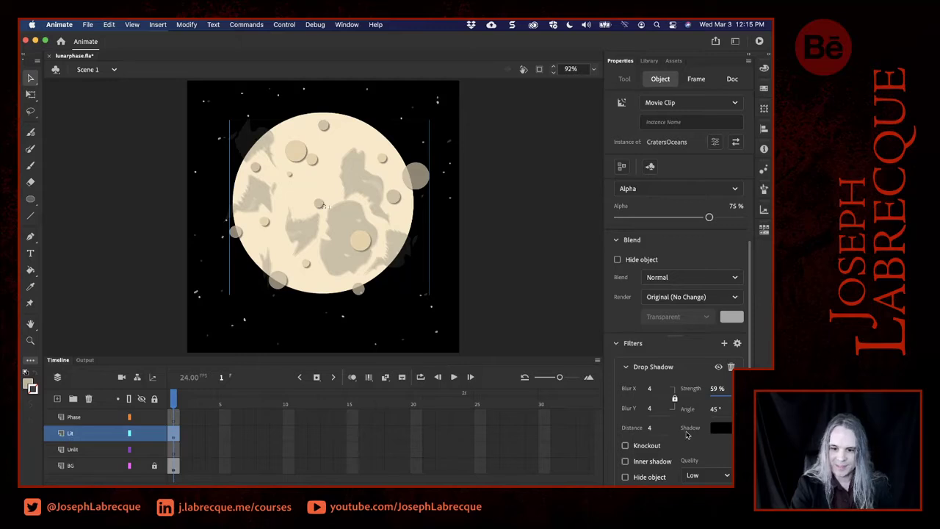
pyautogui.scroll(-3, 688, 435)
pyautogui.click(625, 390)
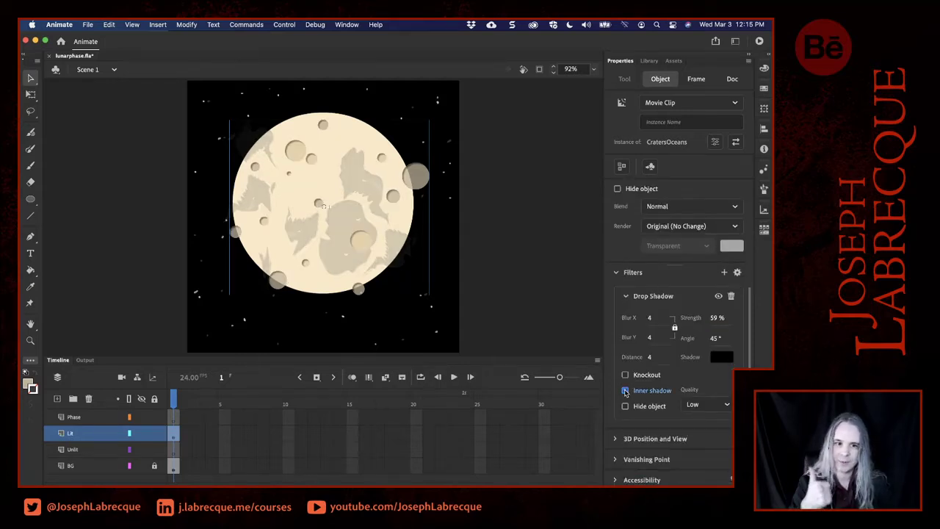
# Set the inner shadow's strength to 55%.
pyautogui.click(712, 318)
pyautogui.write('85')
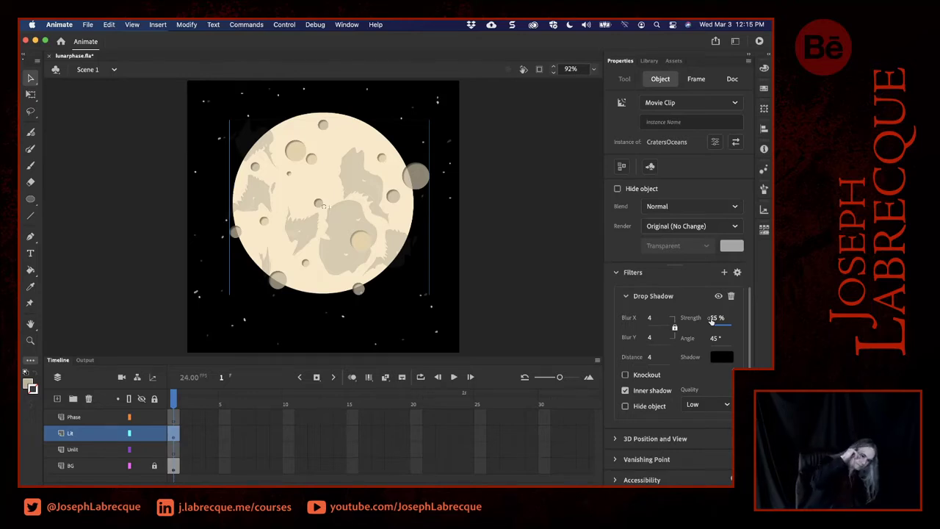
pyautogui.moveTo(710, 321); pyautogui.dragTo(660, 333)
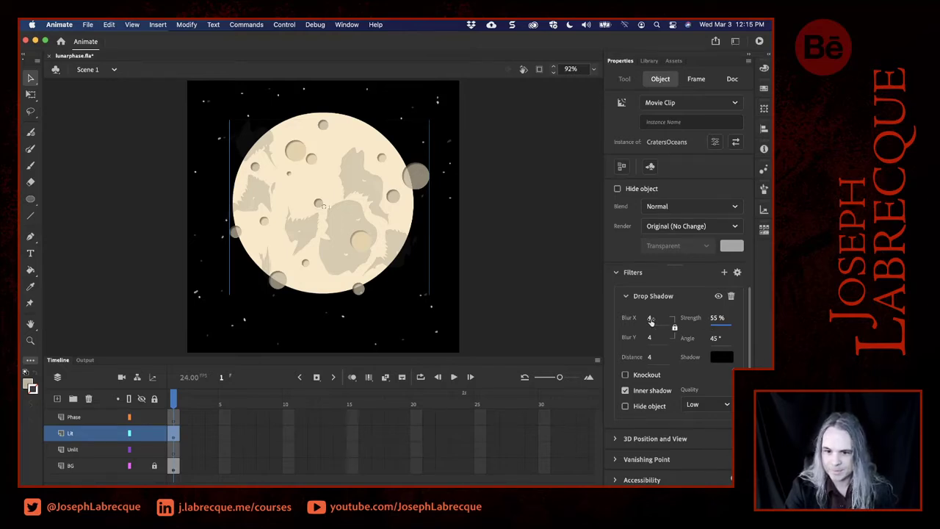
# Set the inner shadow's horizontal and vertical blur to 15 and its quality to Medium.
pyautogui.click(650, 318)
pyautogui.moveTo(650, 318); pyautogui.dragTo(662, 323)
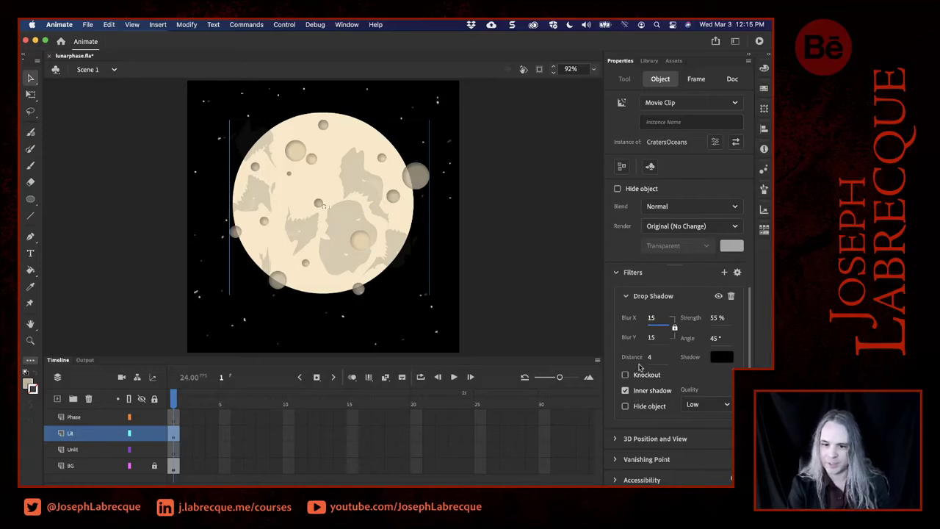
pyautogui.click(715, 405)
pyautogui.click(710, 437)
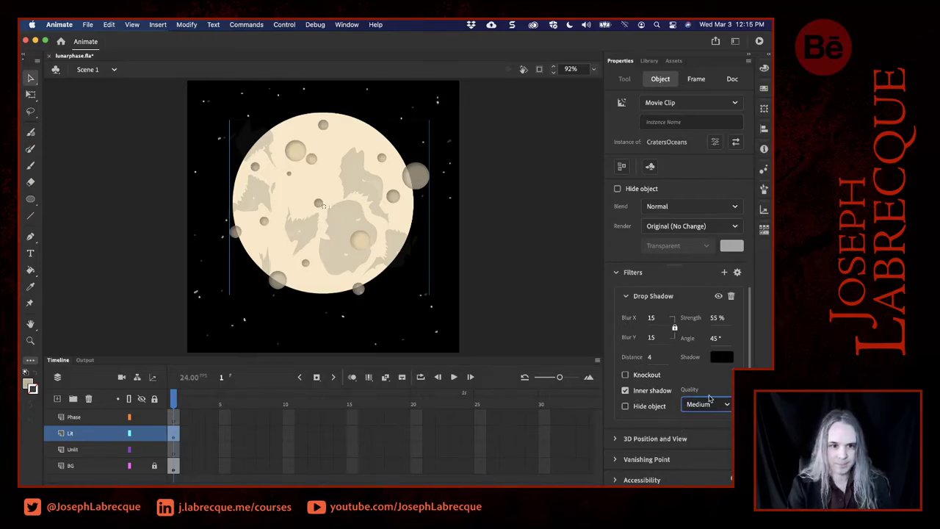
# Try larger horizontal and vertical blurs of 20, 28 and 34 on the CratersOceans inner shadow.
pyautogui.click(651, 318)
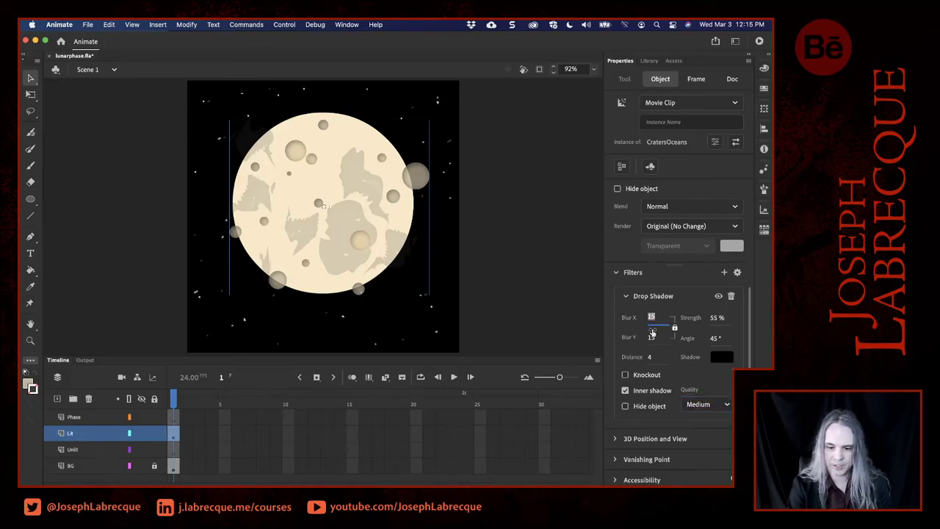
pyautogui.write('20')
pyautogui.press('Return')
pyautogui.write('28')
pyautogui.press('Return')
pyautogui.write('34')
pyautogui.press('Return')
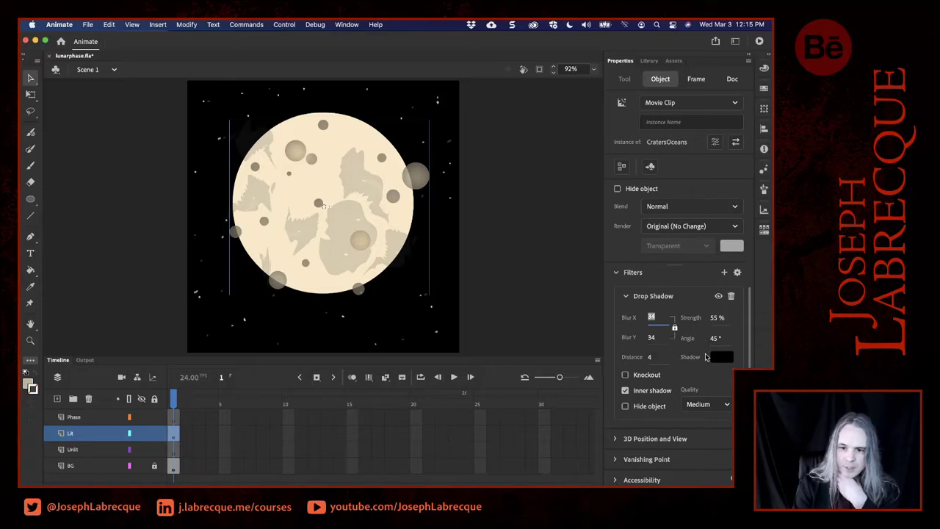
# Sample a tan from the moon artwork for the inner shadow and darken the colour to #A08B5F.
pyautogui.click(722, 356)
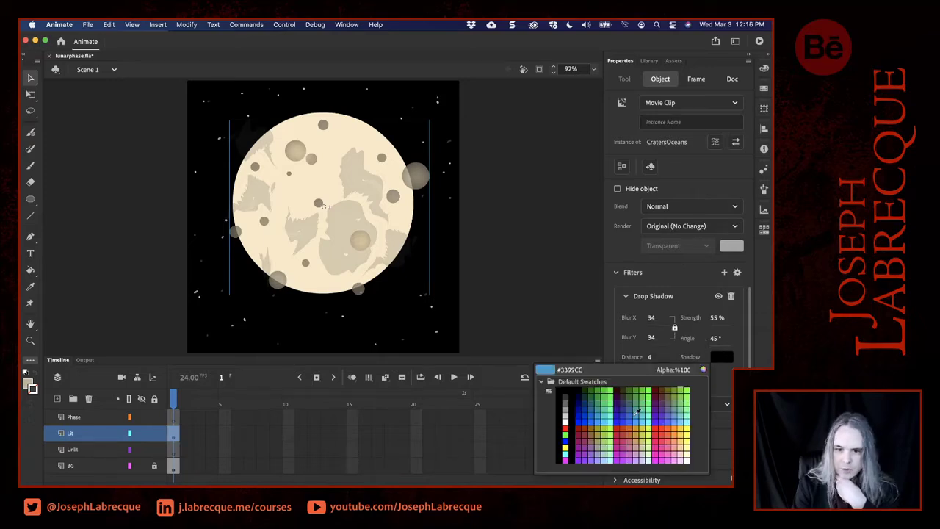
pyautogui.click(319, 152)
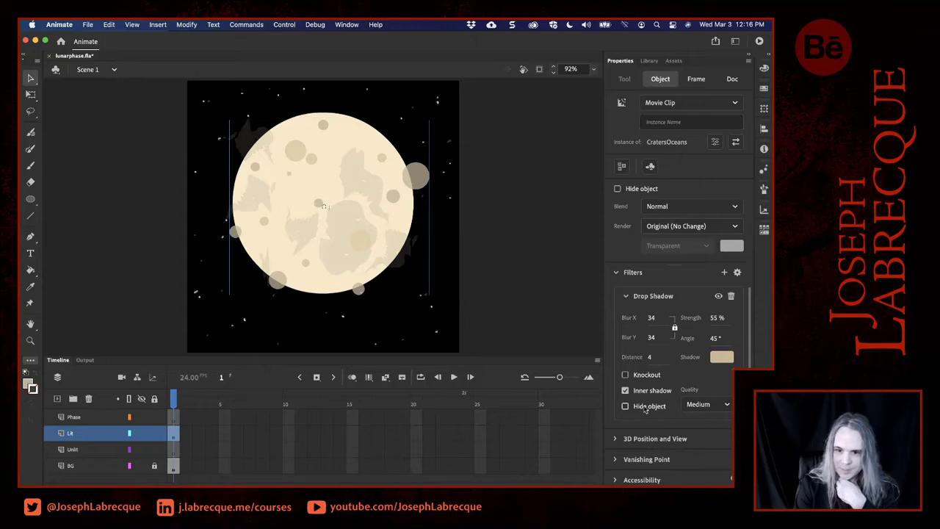
pyautogui.click(721, 359)
pyautogui.click(703, 369)
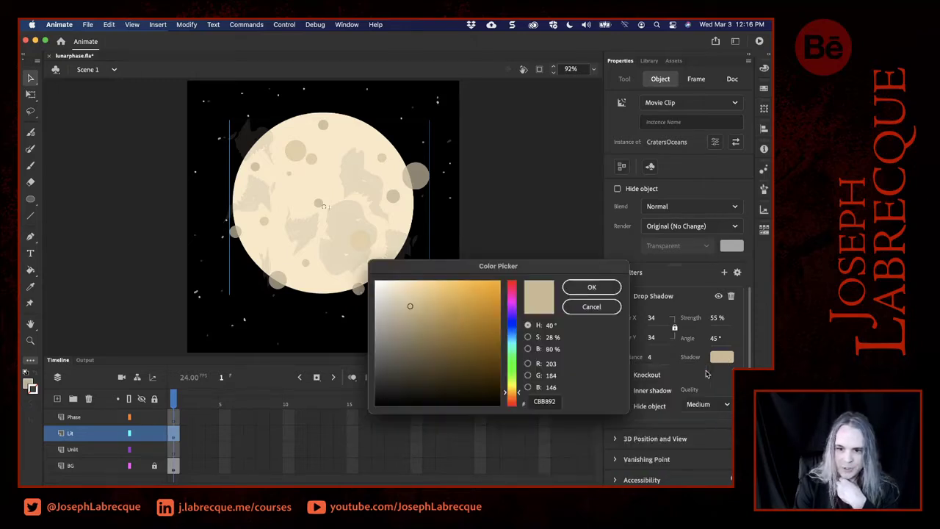
pyautogui.moveTo(405, 311)
pyautogui.mouseDown()
pyautogui.moveTo(417, 352)
pyautogui.moveTo(414, 331)
pyautogui.moveTo(456, 377)
pyautogui.moveTo(420, 318)
pyautogui.moveTo(425, 326)
pyautogui.mouseUp()
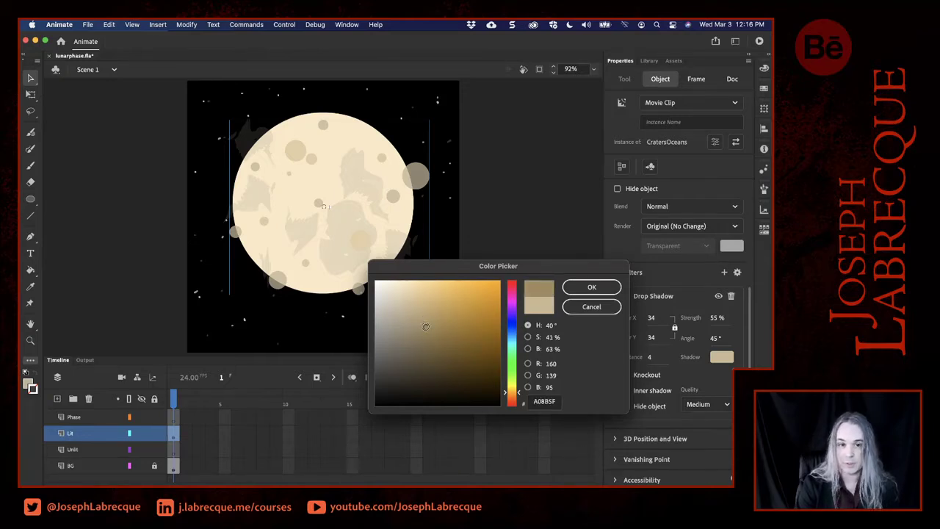
pyautogui.click(591, 287)
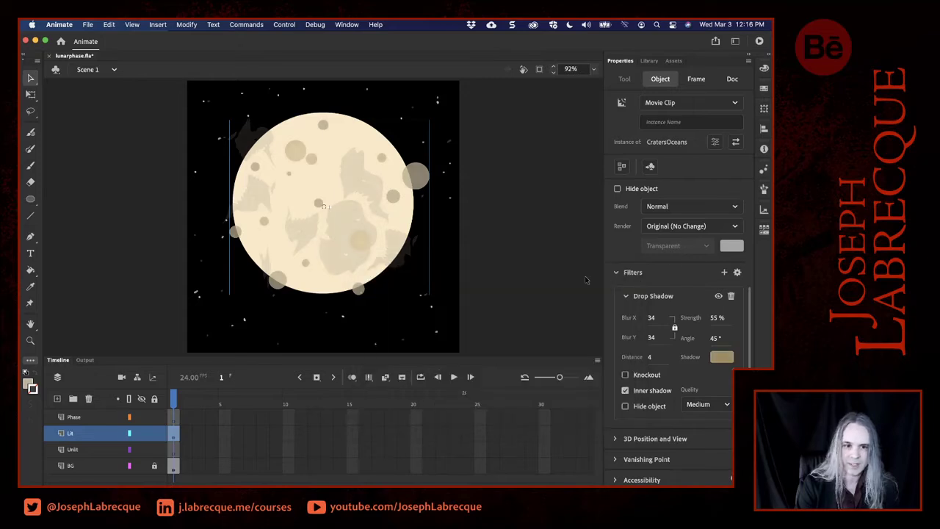
# Set the inner shadow's horizontal and vertical blur to 7 and deselect the CratersOceans instance.
pyautogui.click(716, 339)
pyautogui.click(659, 318)
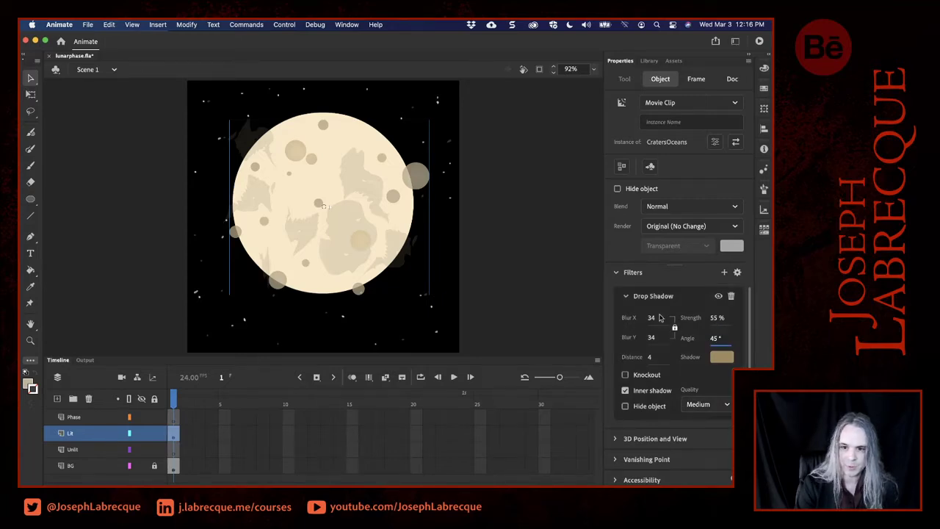
pyautogui.click(652, 317)
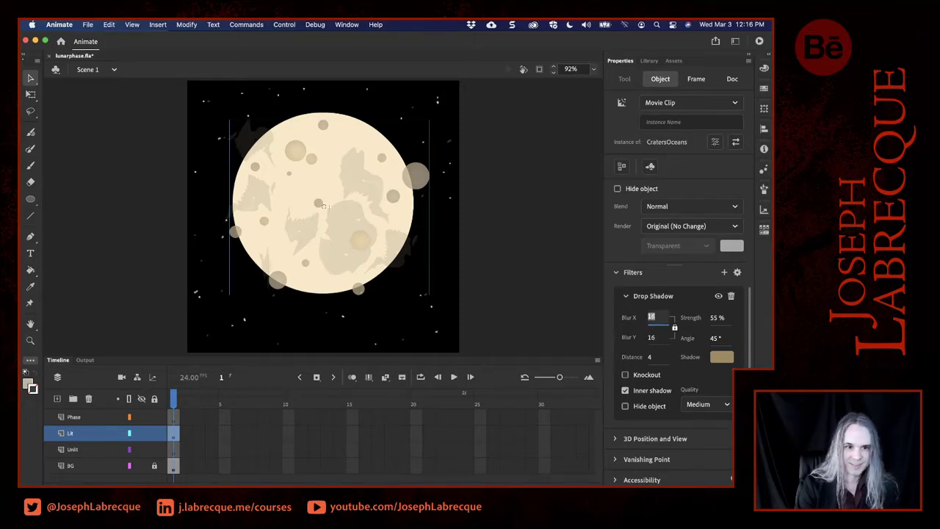
pyautogui.press('Down')
pyautogui.press('Down')
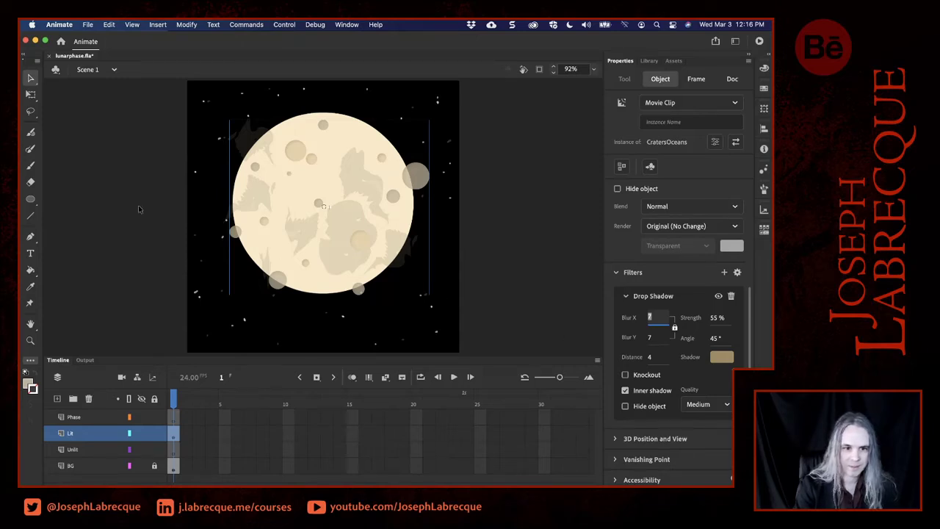
pyautogui.click(83, 134)
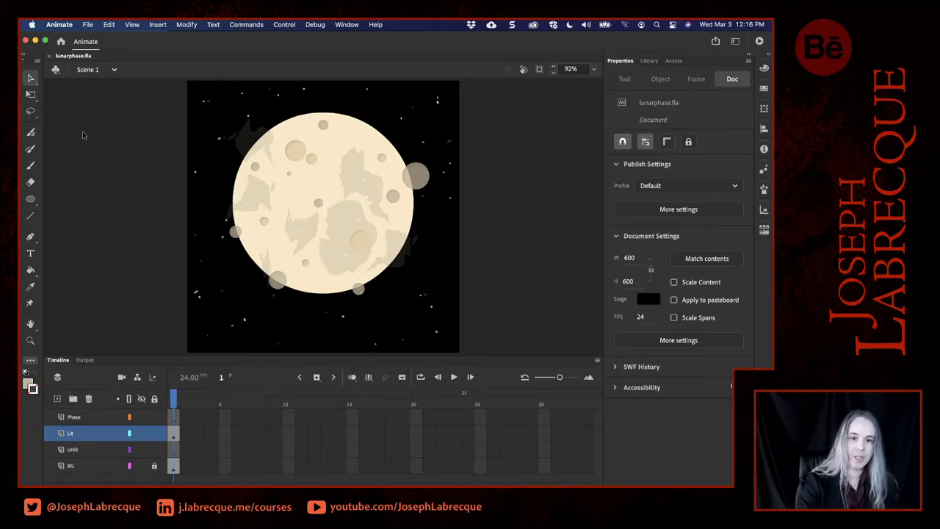
# Inside the CratersOceans symbol, place copies of a small tan crater on the moon's upper-right and upper-left edges.
pyautogui.doubleClick(308, 152)
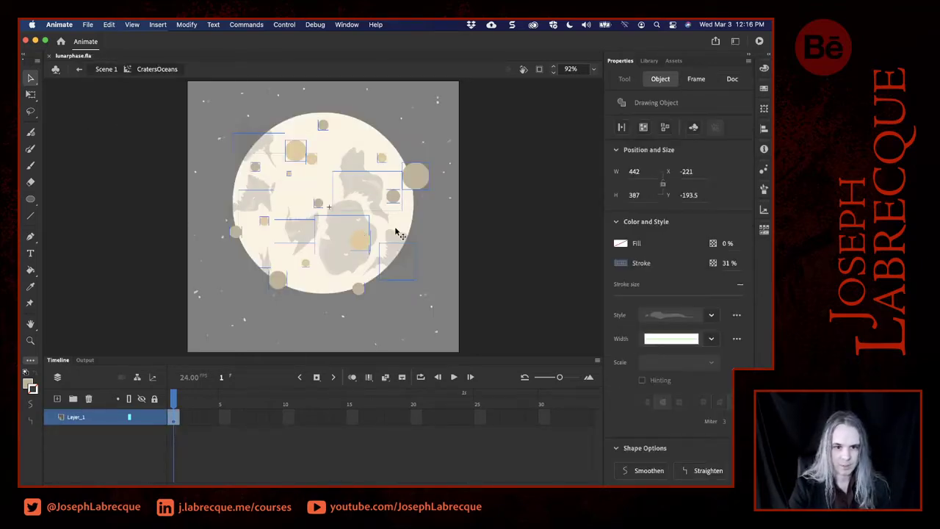
pyautogui.click(470, 214)
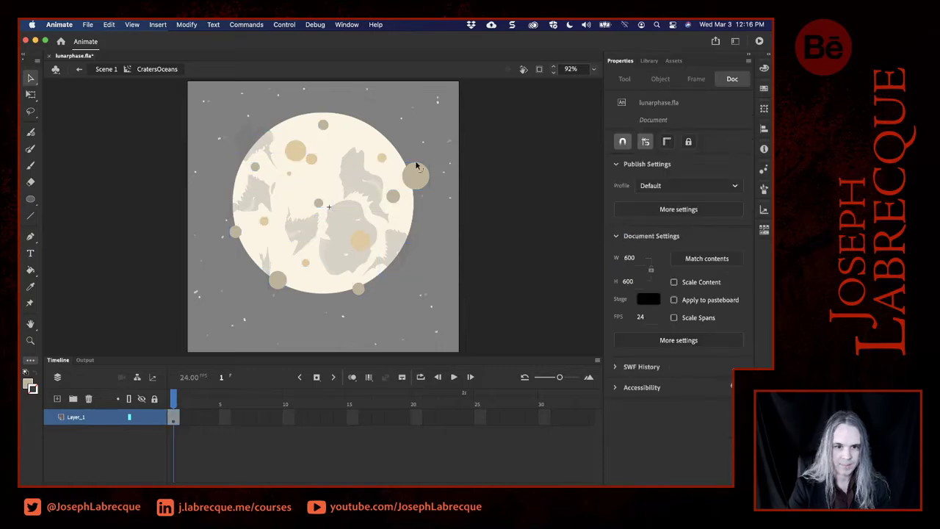
pyautogui.click(310, 163)
pyautogui.moveTo(310, 163); pyautogui.dragTo(286, 117)
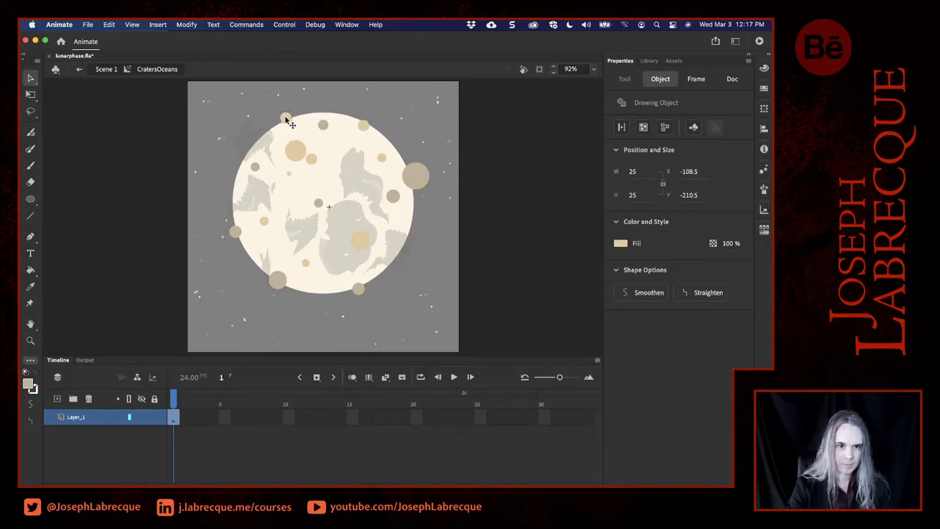
# Place two more copies of the small tan crater near the moon's bottom and on its lower-right edge, then return to Scene 1.
pyautogui.moveTo(289, 172); pyautogui.dragTo(329, 276)
pyautogui.press('Up')
pyautogui.press('Up')
pyautogui.press('Up')
pyautogui.press('Up')
pyautogui.moveTo(329, 277); pyautogui.dragTo(409, 236)
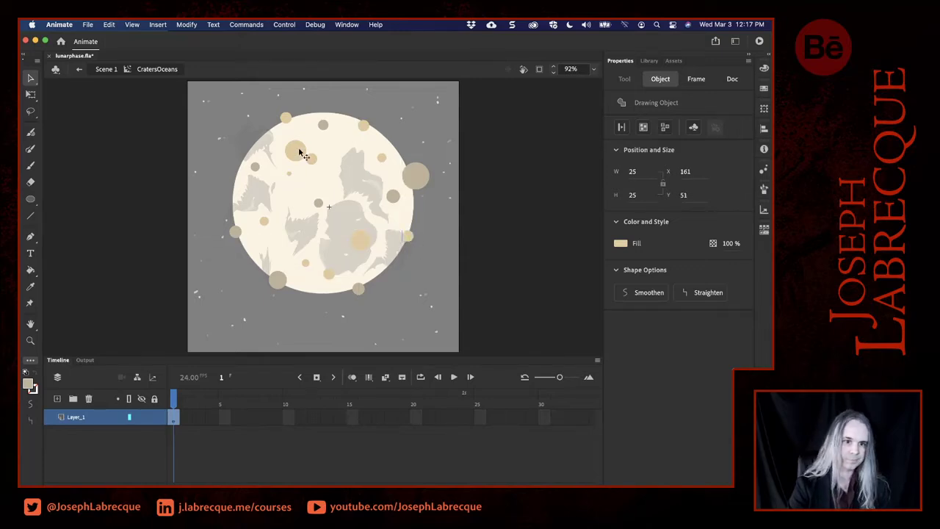
pyautogui.click(107, 70)
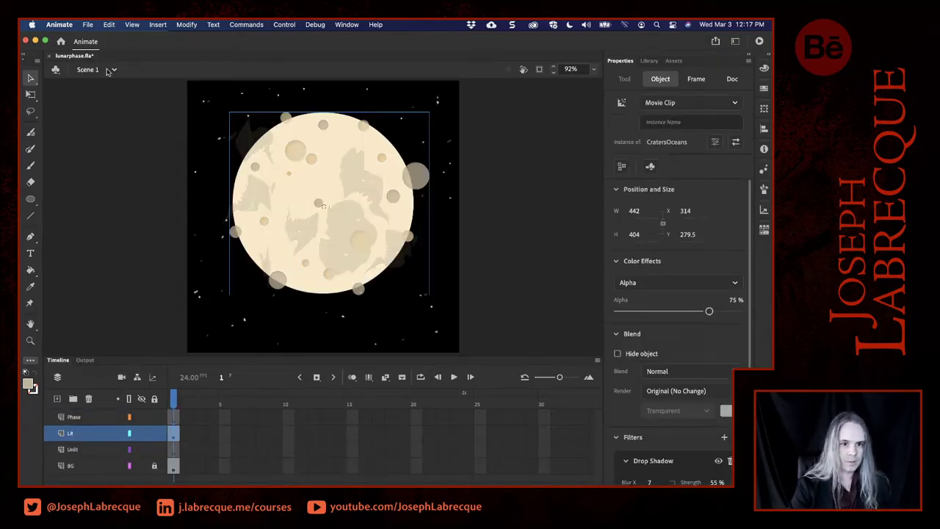
pyautogui.click(125, 162)
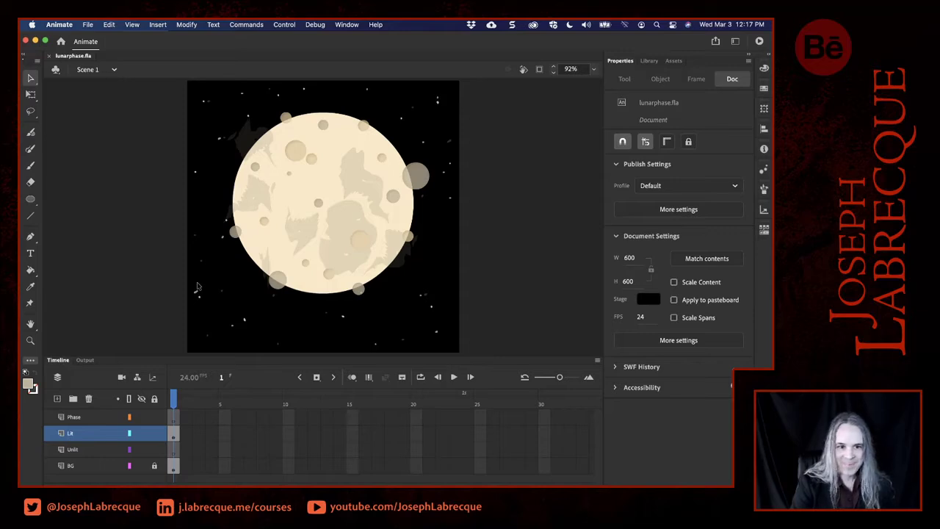
pyautogui.doubleClick(320, 293)
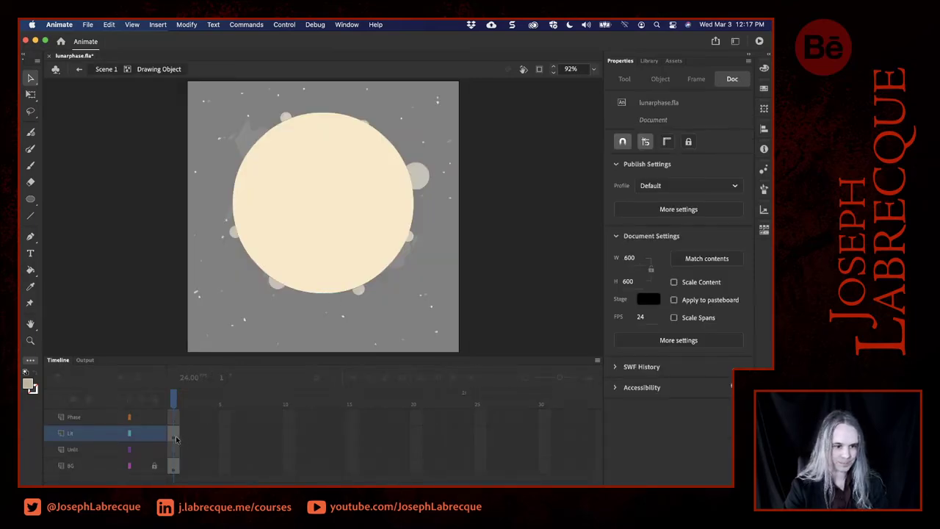
pyautogui.click(111, 68)
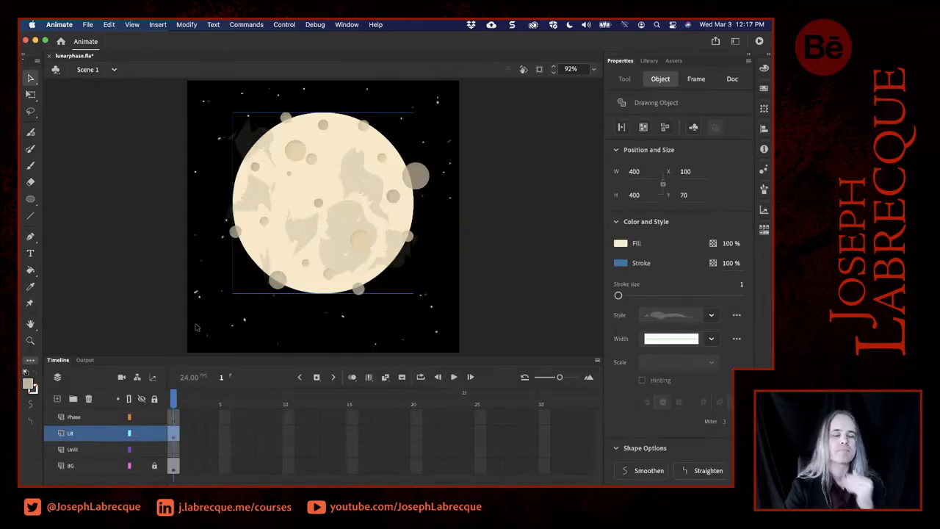
pyautogui.click(483, 187)
pyautogui.click(349, 151)
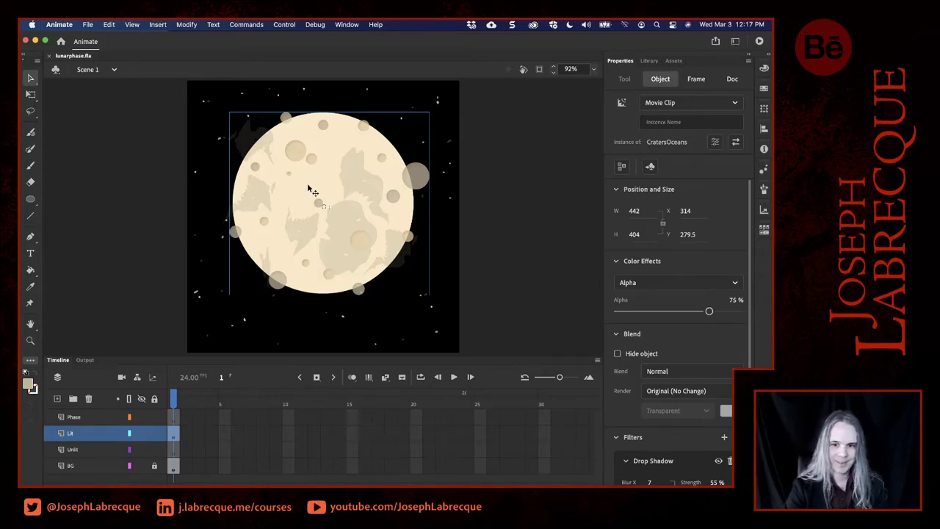
# Copy the fill shape from inside the moon circle's drawing object and paste it in place on the Lit layer in Scene 1.
pyautogui.doubleClick(309, 189)
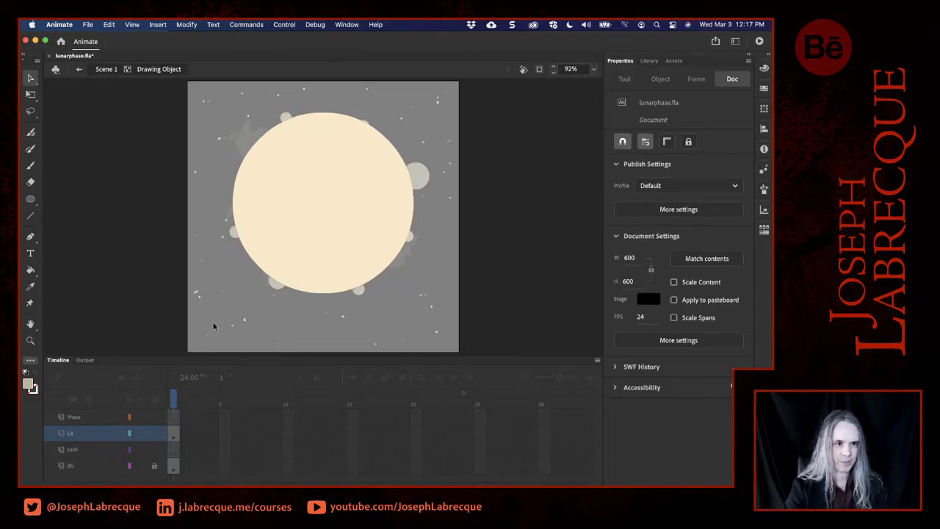
pyautogui.click(290, 224)
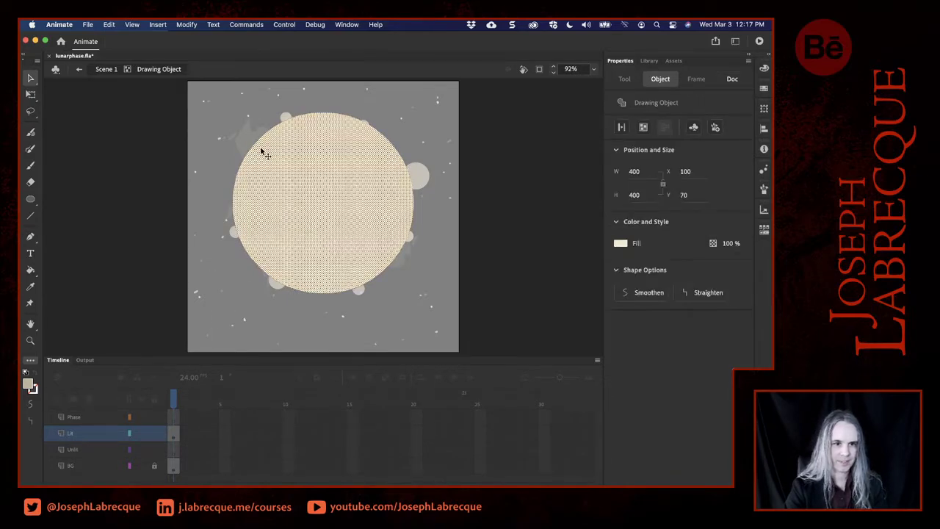
pyautogui.click(249, 144)
pyautogui.click(297, 185)
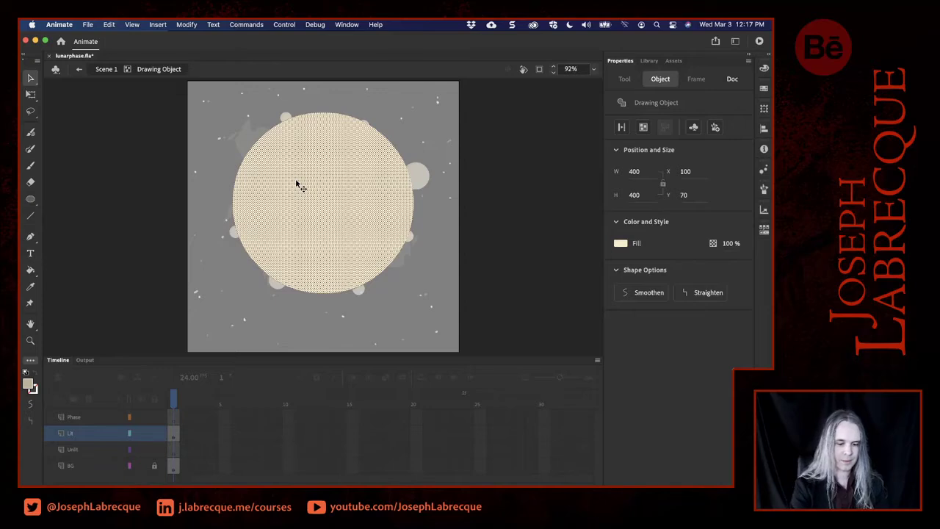
pyautogui.click(107, 69)
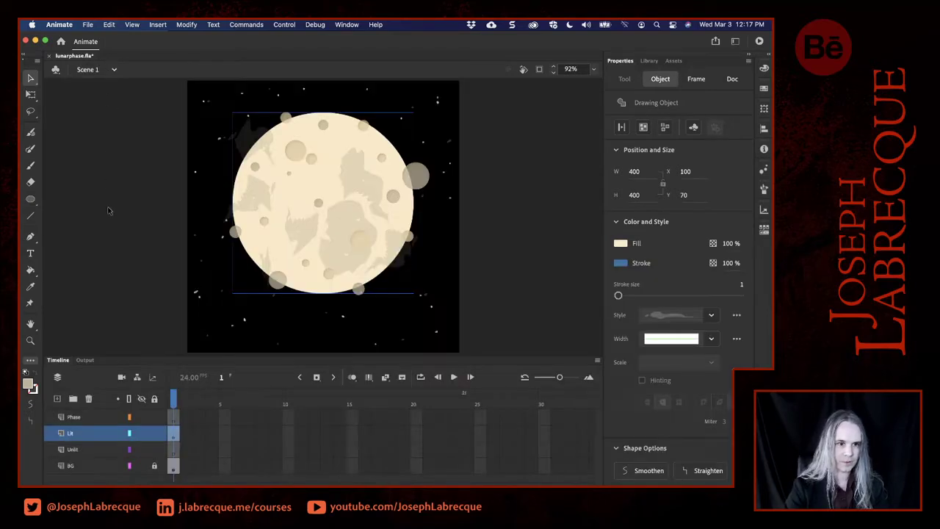
pyautogui.click(111, 213)
pyautogui.rightClick(111, 218)
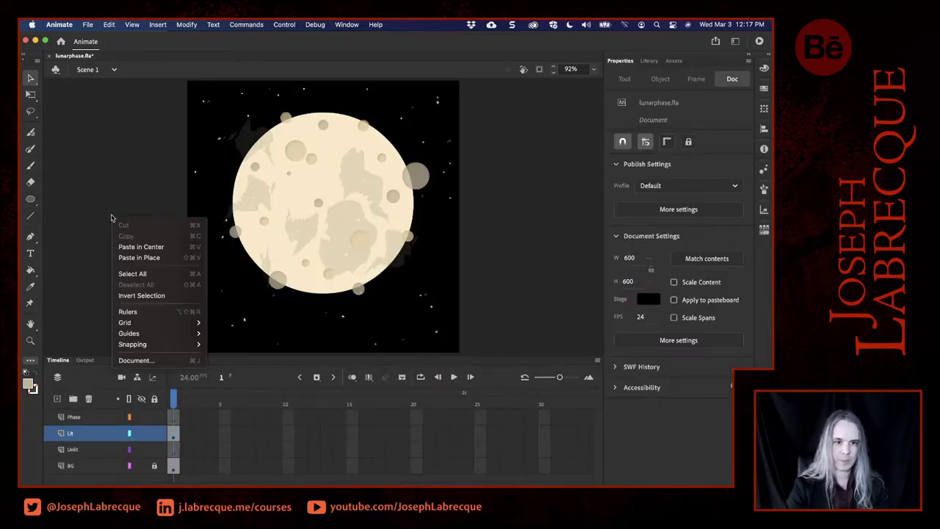
pyautogui.click(137, 254)
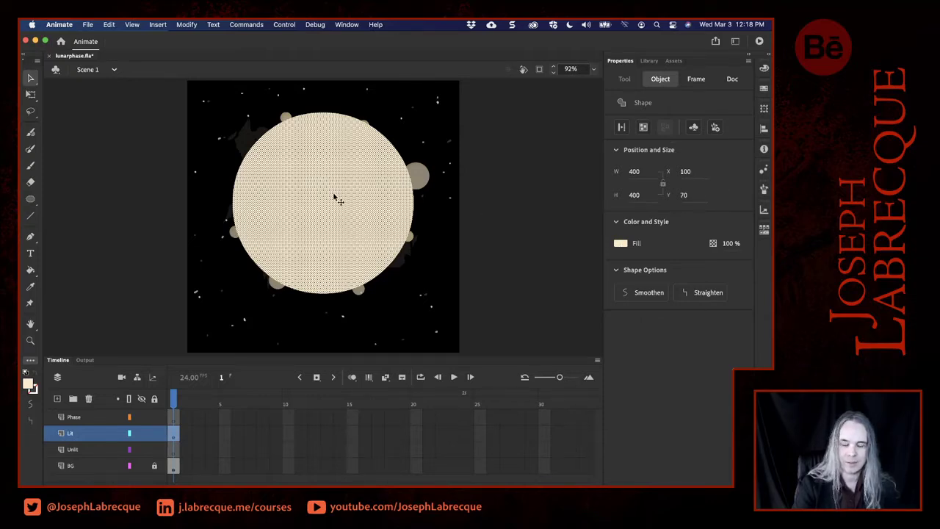
# Change the pasted circle shape's fill to bright green #33FF00 and deselect it.
pyautogui.click(621, 244)
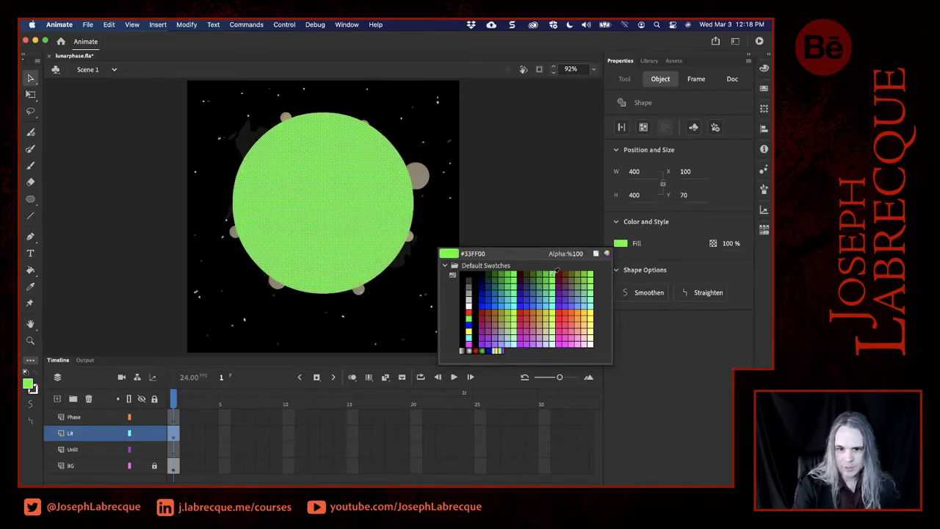
pyautogui.click(552, 276)
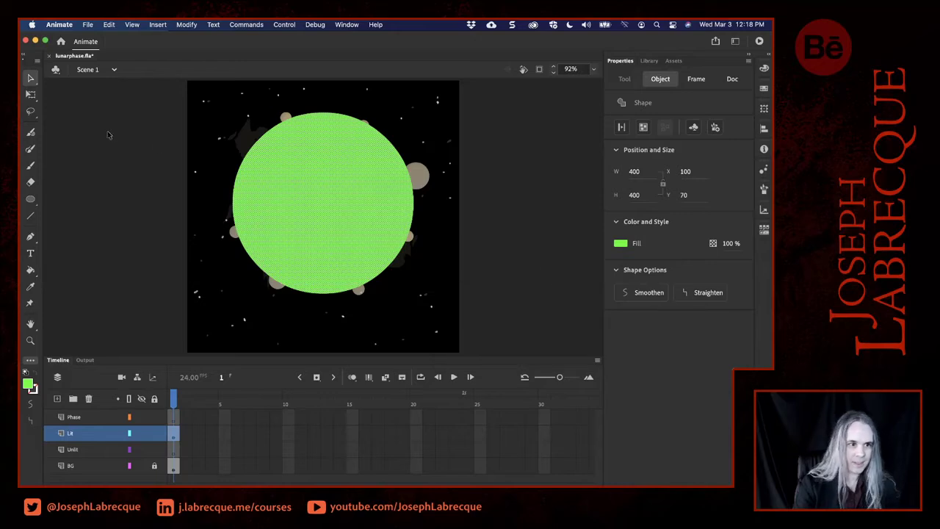
pyautogui.press('super+z')
pyautogui.click(110, 154)
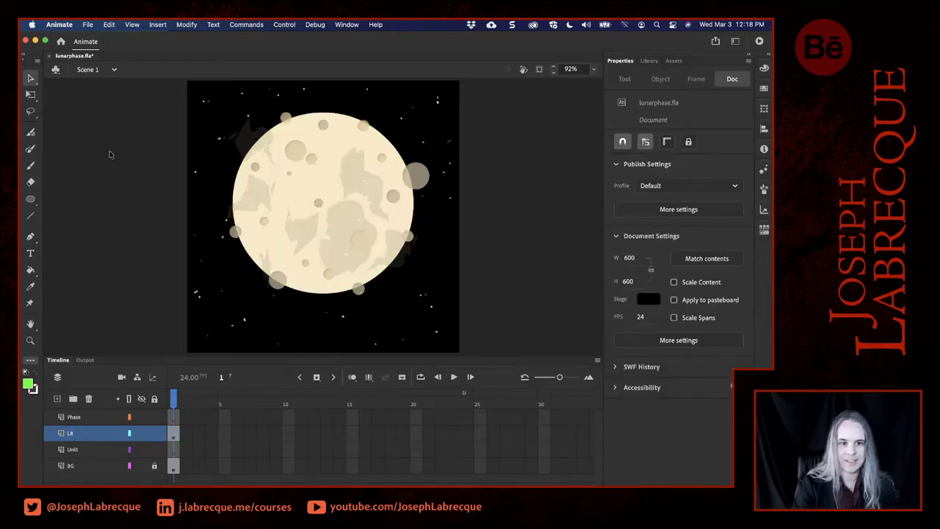
pyautogui.click(265, 199)
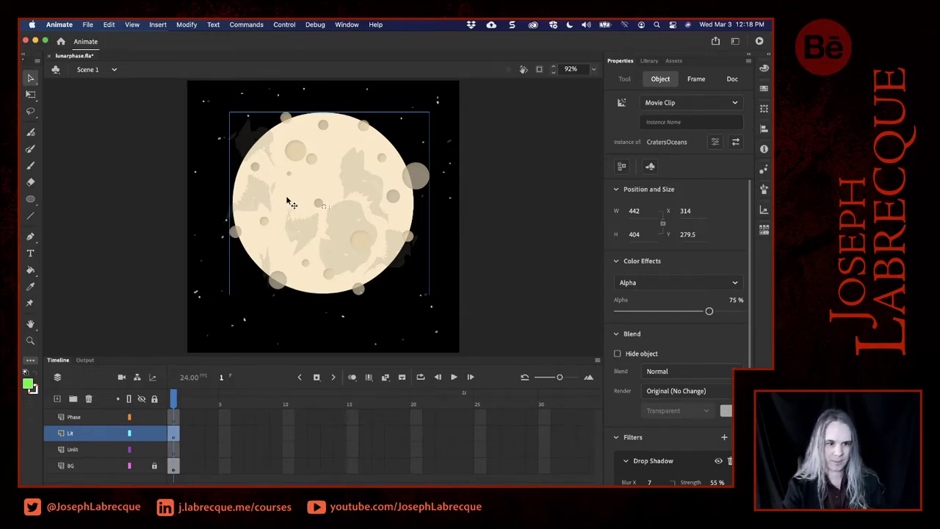
pyautogui.hotkey('shift', 'Right')
pyautogui.hotkey('shift', 'Right')
pyautogui.hotkey('shift', 'Left')
pyautogui.hotkey('shift', 'Left')
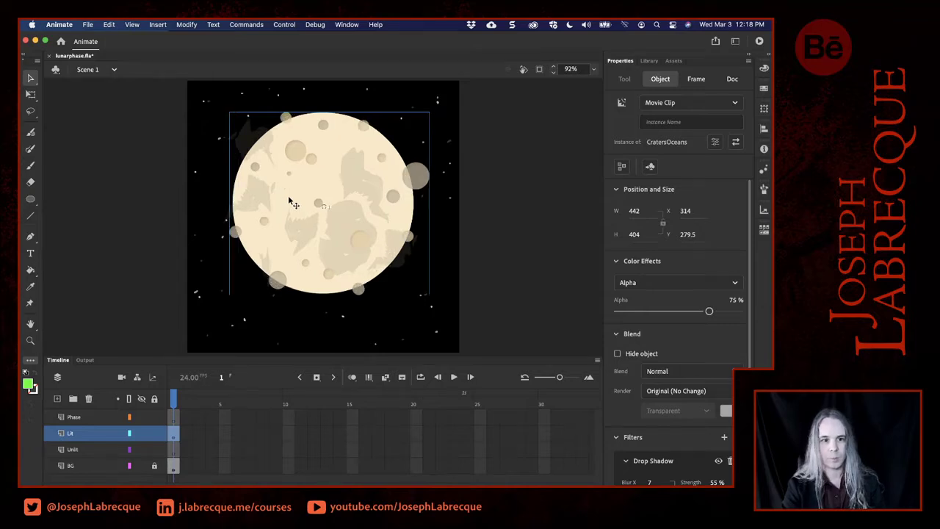
pyautogui.press('Escape')
# Convert the green circle shape on the Lit layer into a drawing object.
pyautogui.click(341, 213)
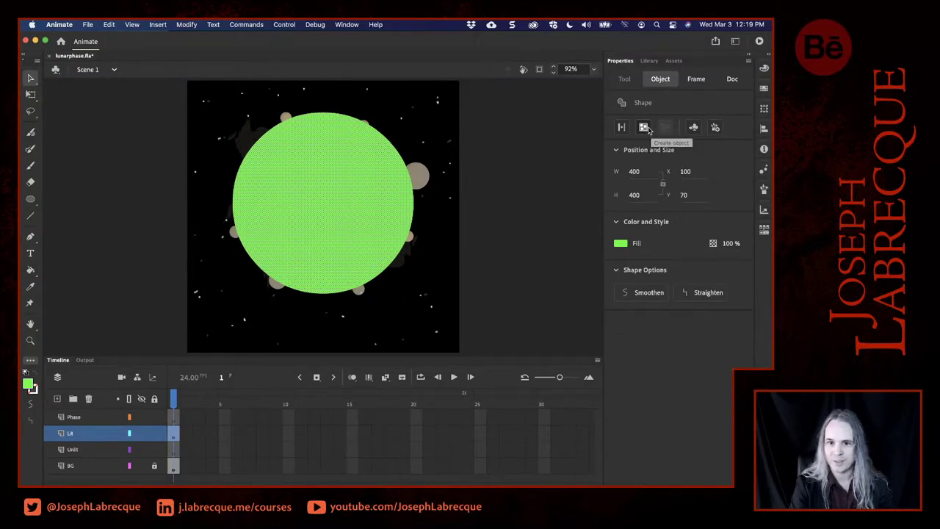
pyautogui.click(643, 128)
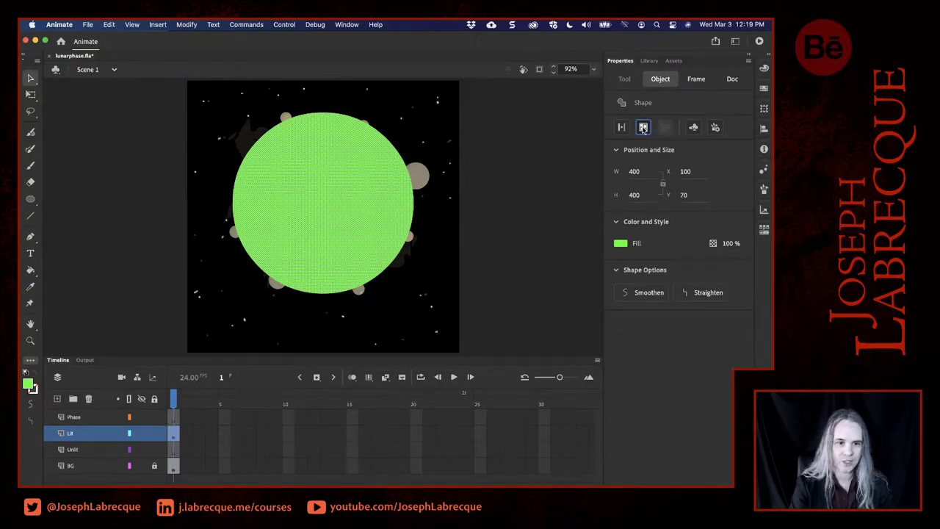
pyautogui.click(535, 180)
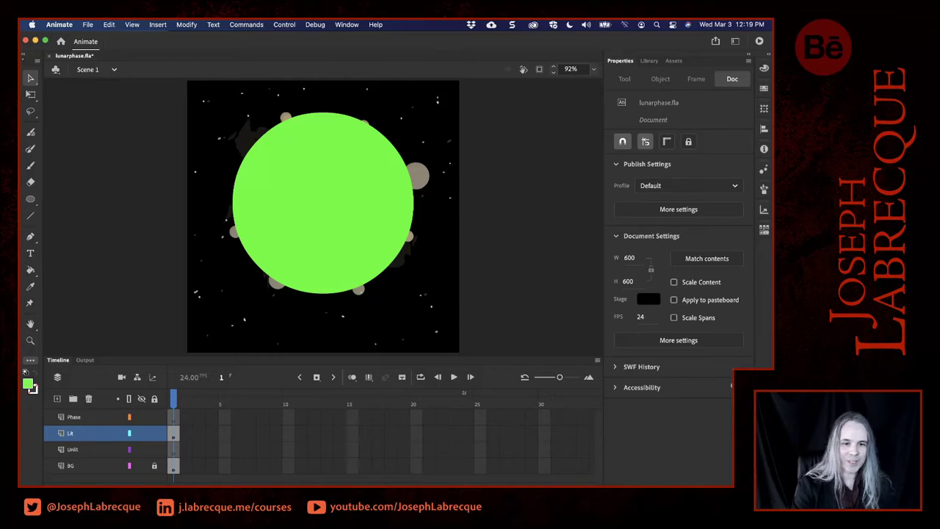
pyautogui.click(328, 261)
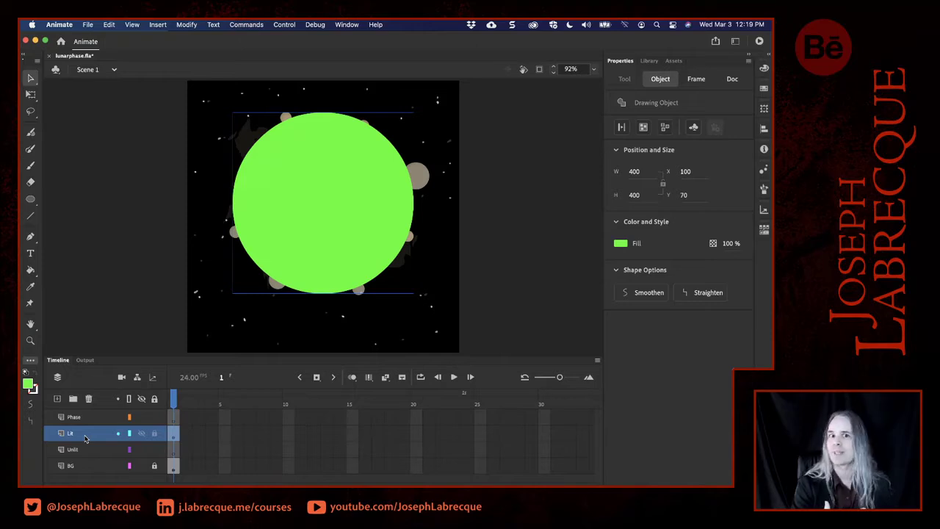
# Add a new layer directly above the Lit layer and name it MaskLit.
pyautogui.click(440, 316)
pyautogui.click(339, 217)
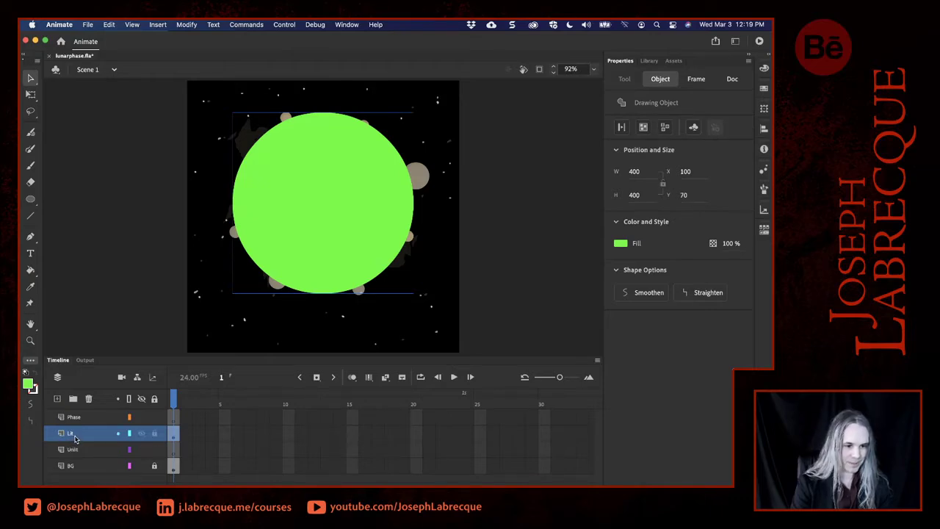
pyautogui.click(58, 399)
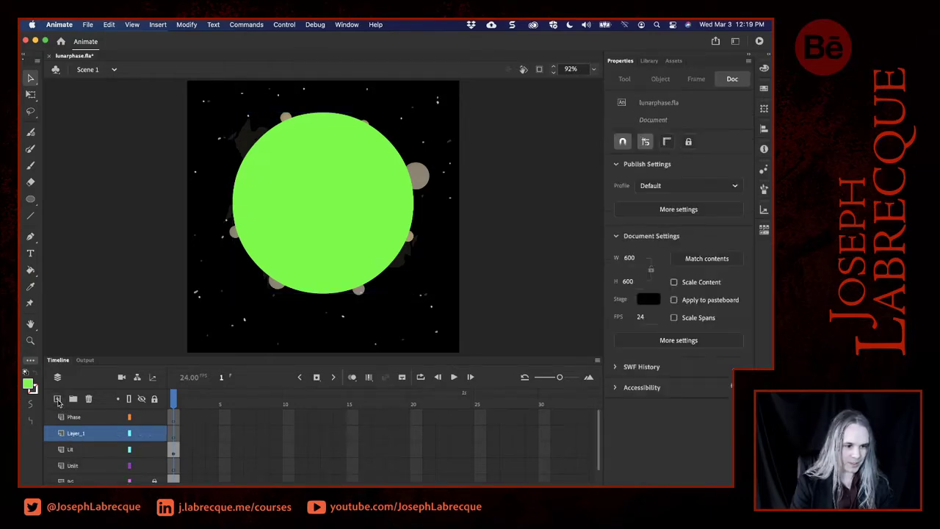
pyautogui.doubleClick(76, 432)
pyautogui.write('MaskLit')
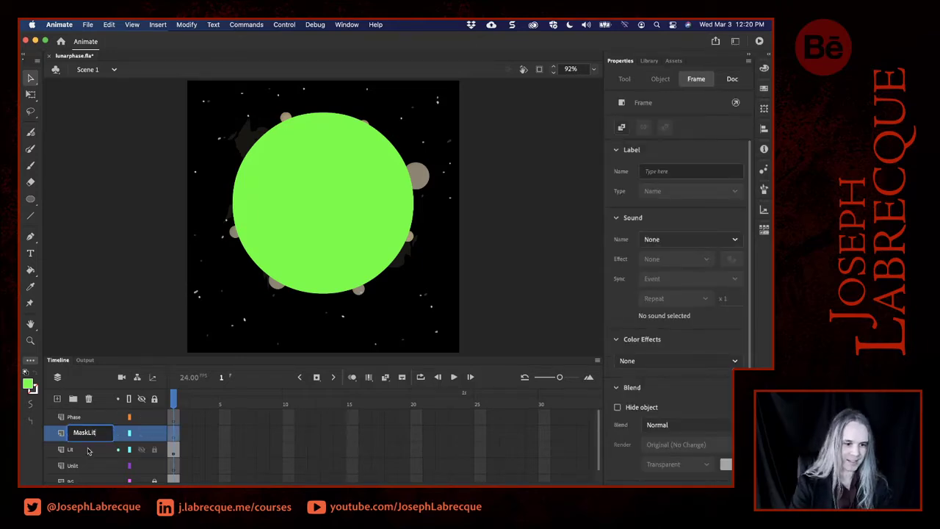
pyautogui.press('Return')
# Cut the green circle from the Lit layer and paste it in place on the MaskLit layer.
pyautogui.click(345, 247)
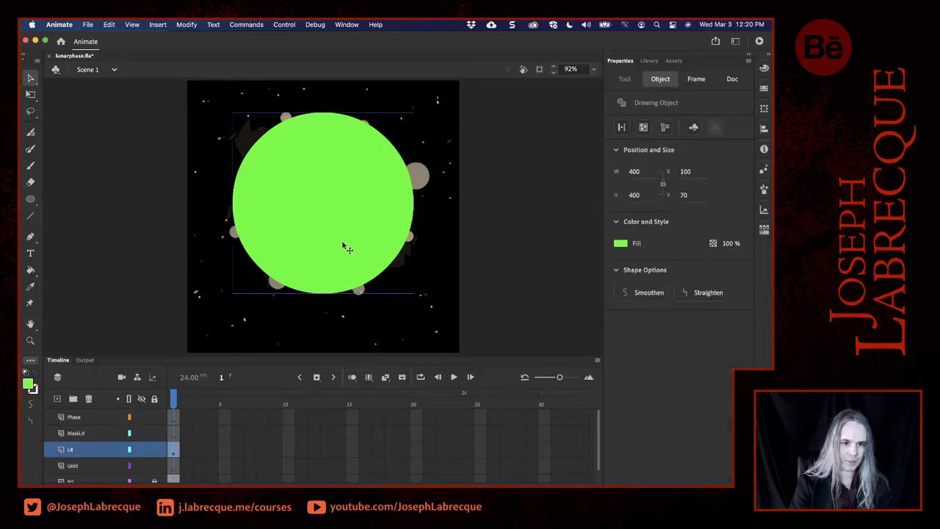
pyautogui.press('super+x')
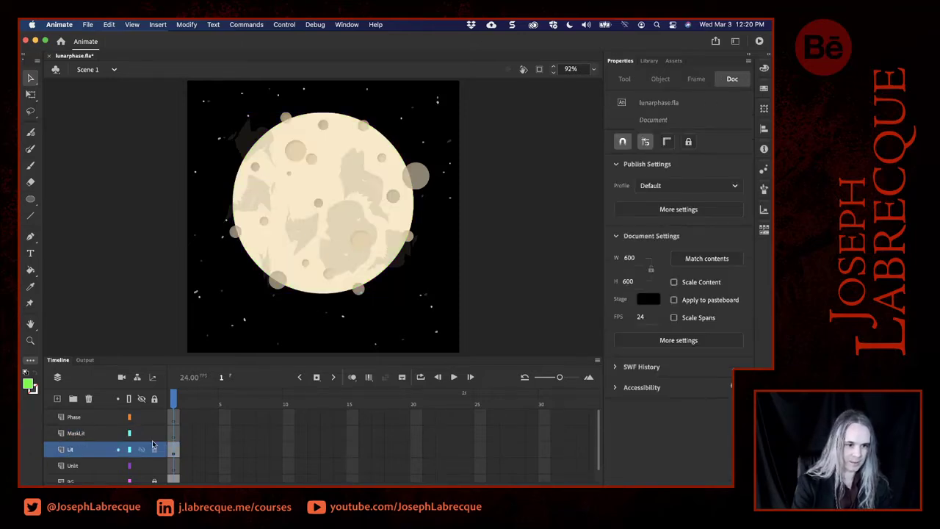
pyautogui.click(180, 434)
pyautogui.rightClick(133, 244)
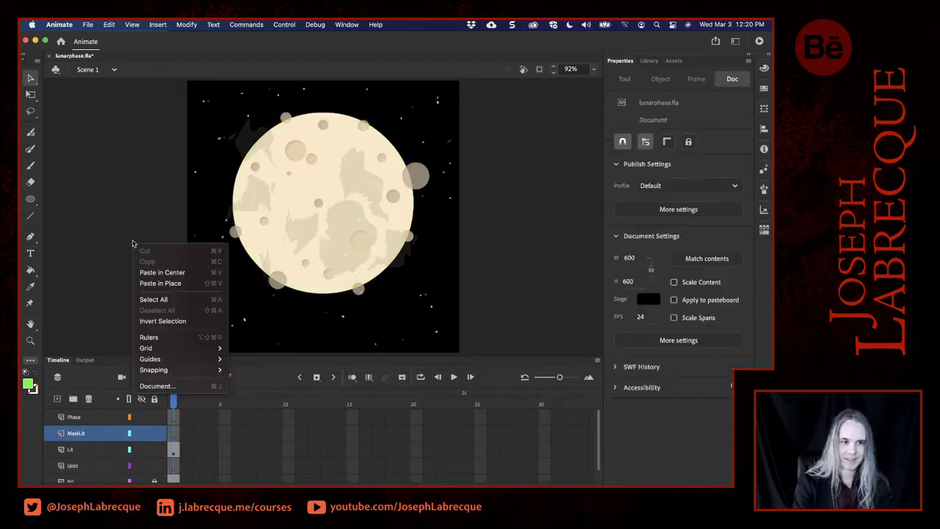
pyautogui.click(156, 283)
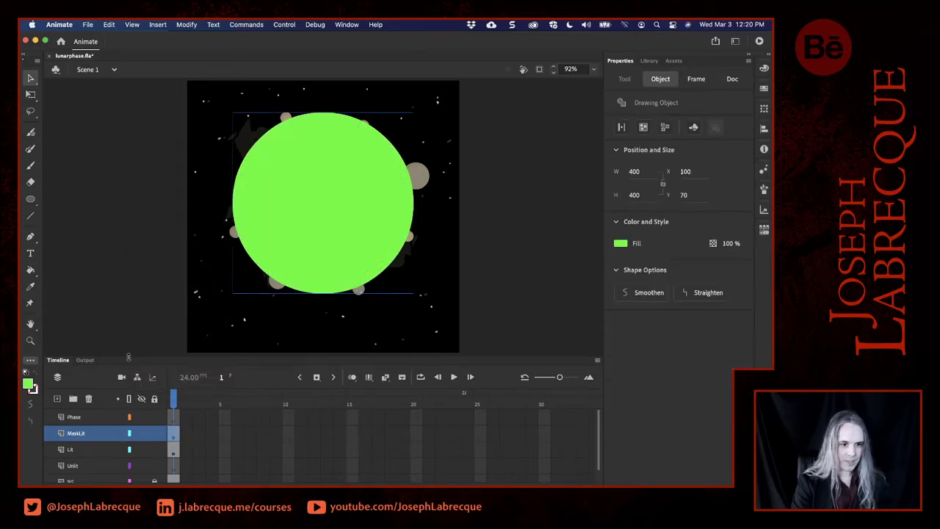
# Hide the MaskLit layer to check the moon artwork beneath the green circle, and show the layer again.
pyautogui.moveTo(128, 355); pyautogui.dragTo(121, 330)
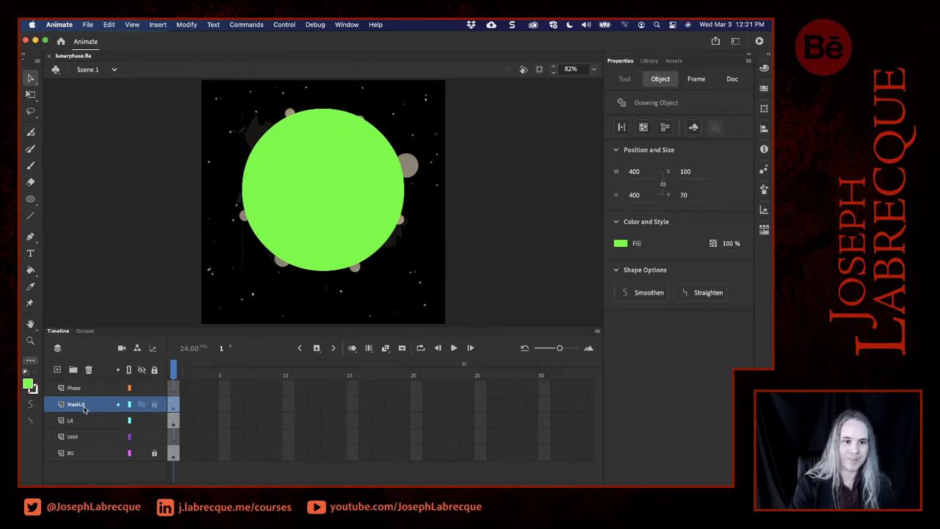
pyautogui.click(489, 273)
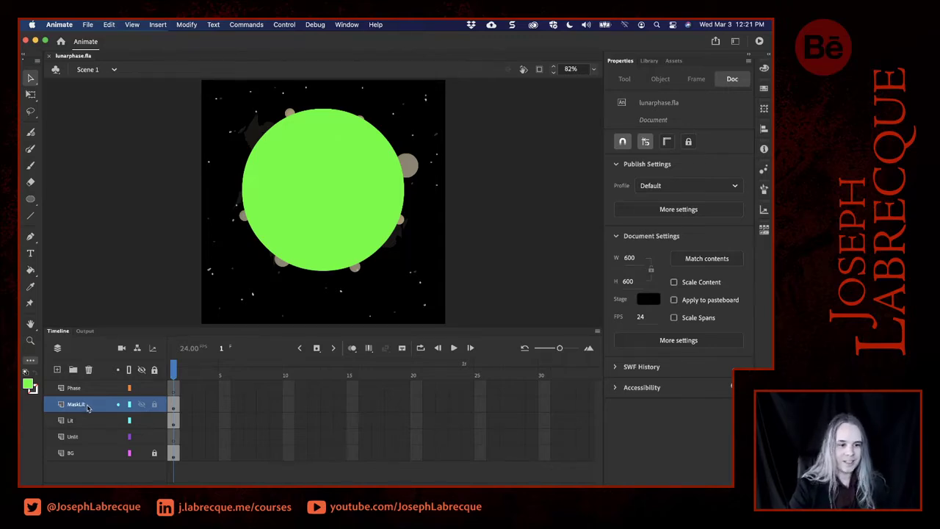
pyautogui.click(142, 405)
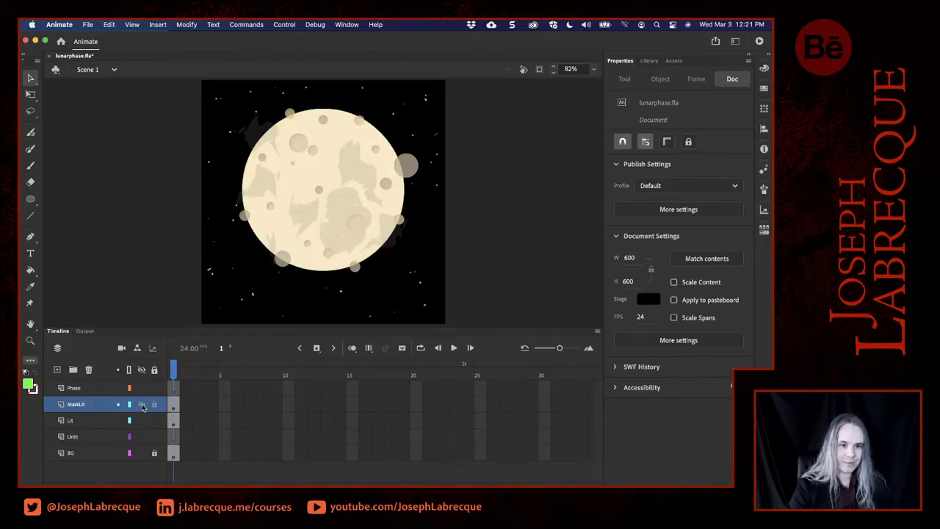
pyautogui.click(142, 405)
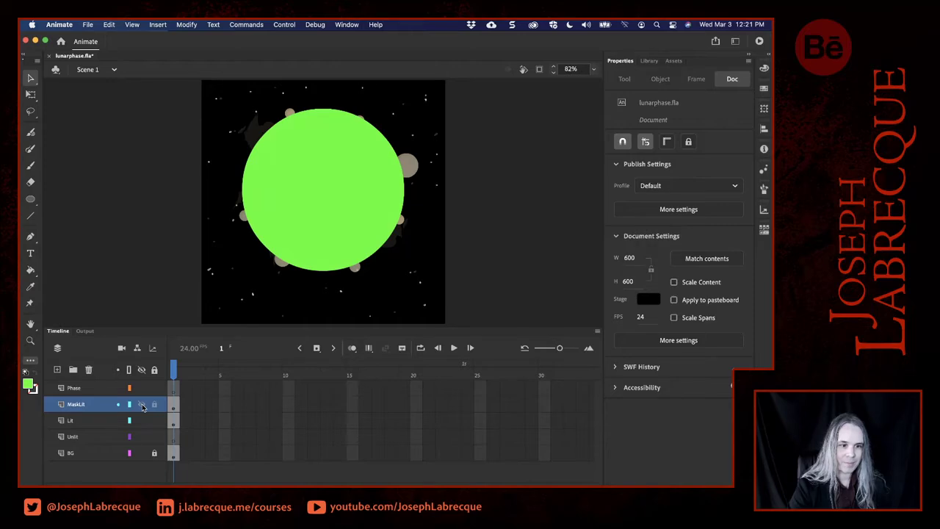
# Set the MaskLit layer's outline color to green and its layer type to Mask.
pyautogui.rightClick(94, 408)
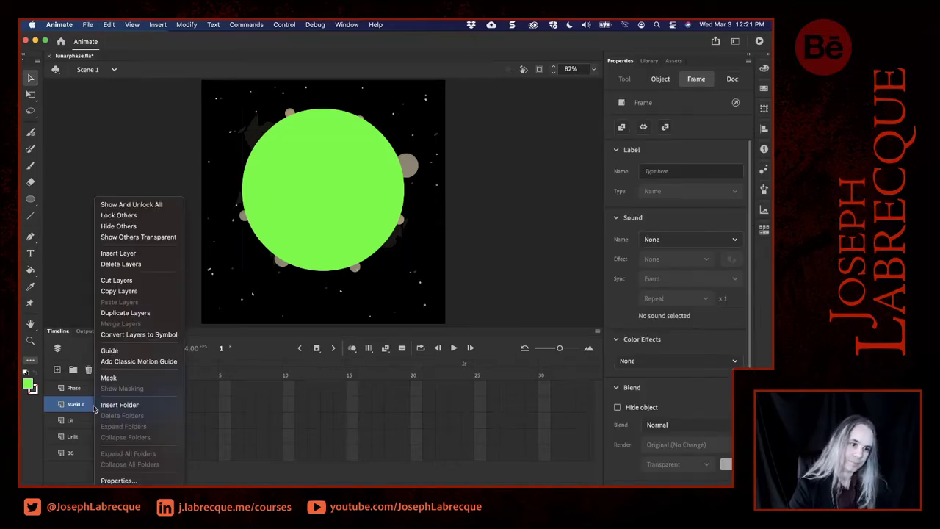
pyautogui.click(136, 481)
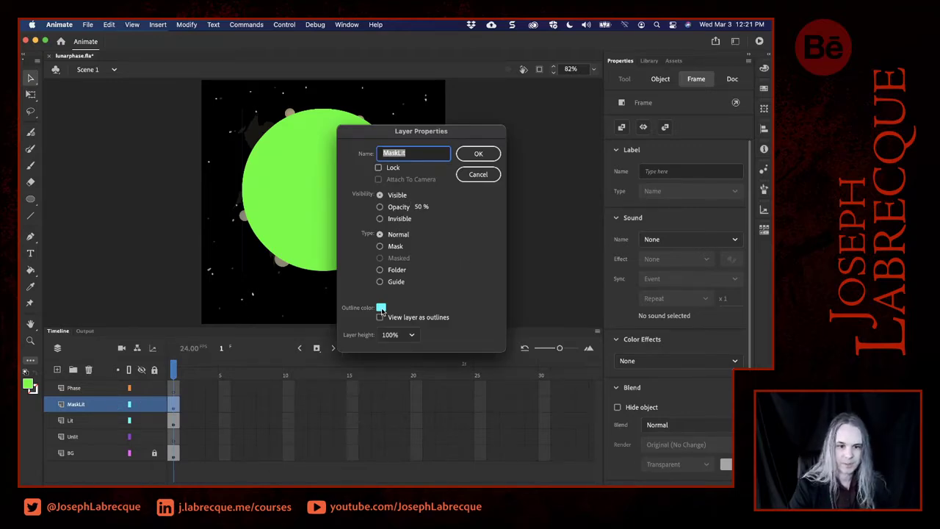
pyautogui.click(381, 308)
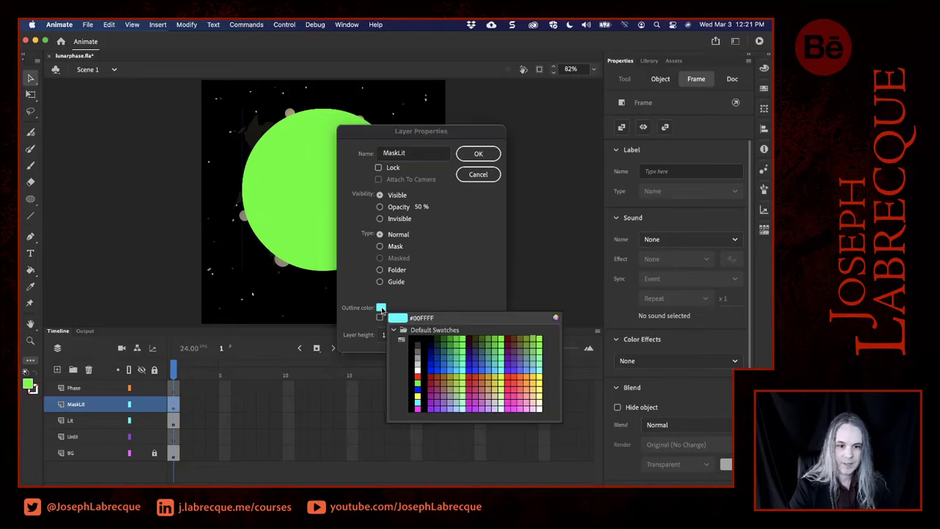
pyautogui.click(463, 338)
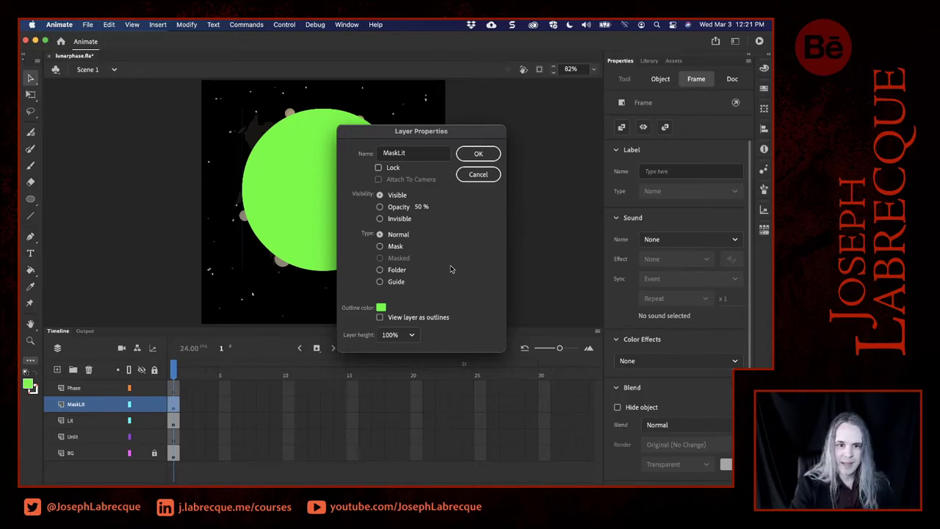
pyautogui.click(380, 246)
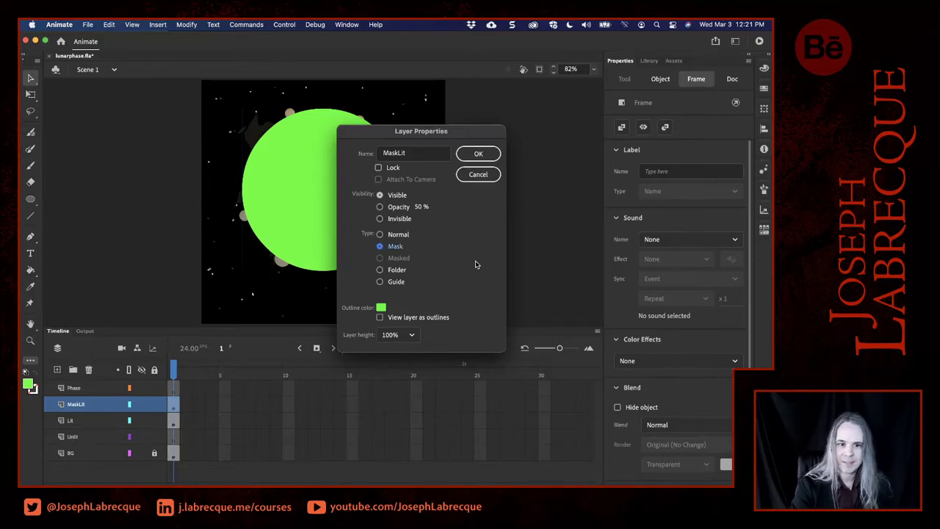
pyautogui.click(479, 155)
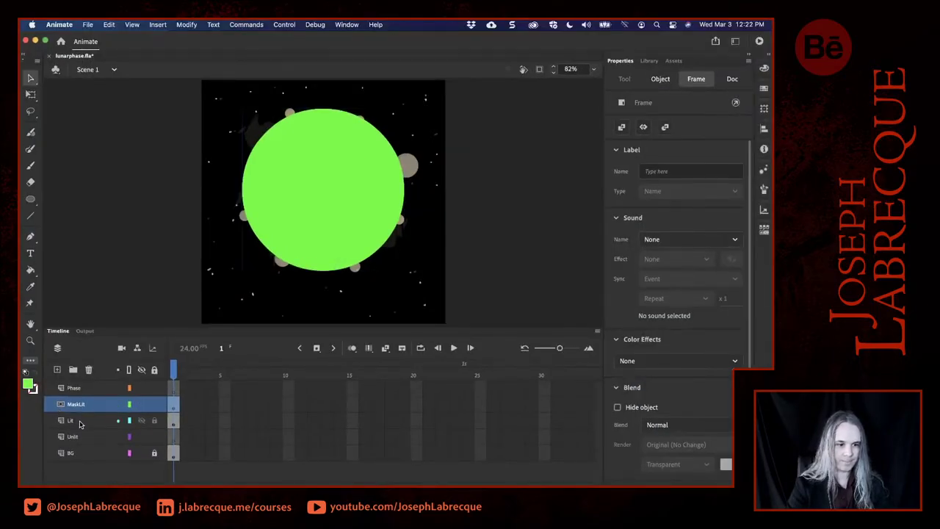
# Nest the Lit layer under the MaskLit mask layer and save the file.
pyautogui.click(80, 424)
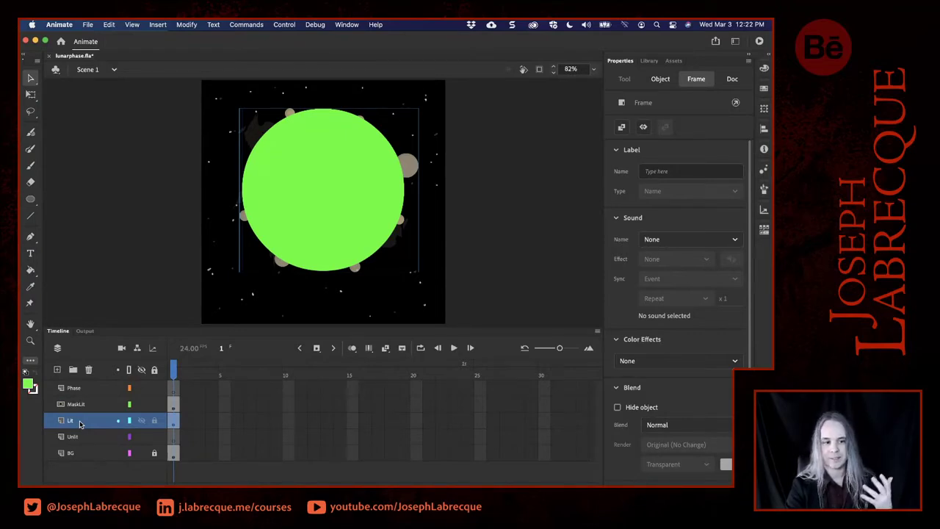
pyautogui.moveTo(80, 424); pyautogui.dragTo(82, 420)
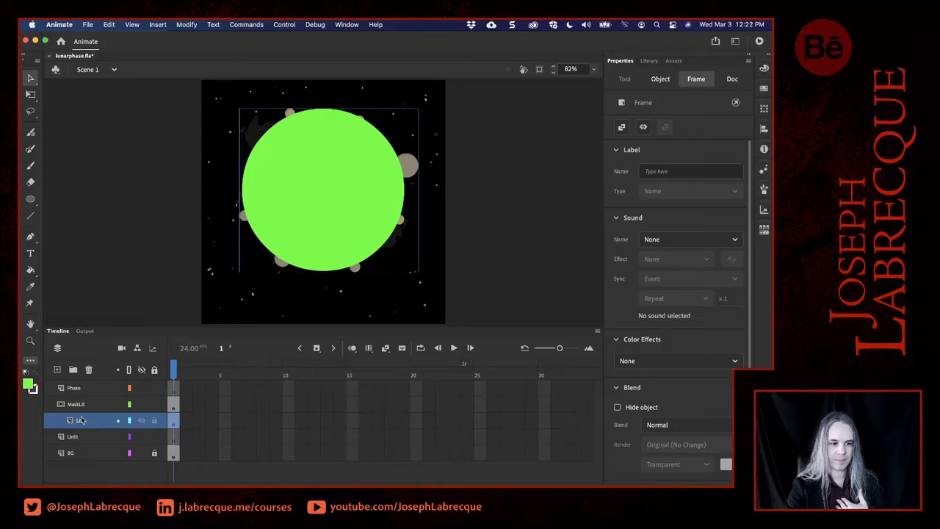
pyautogui.press('super+s')
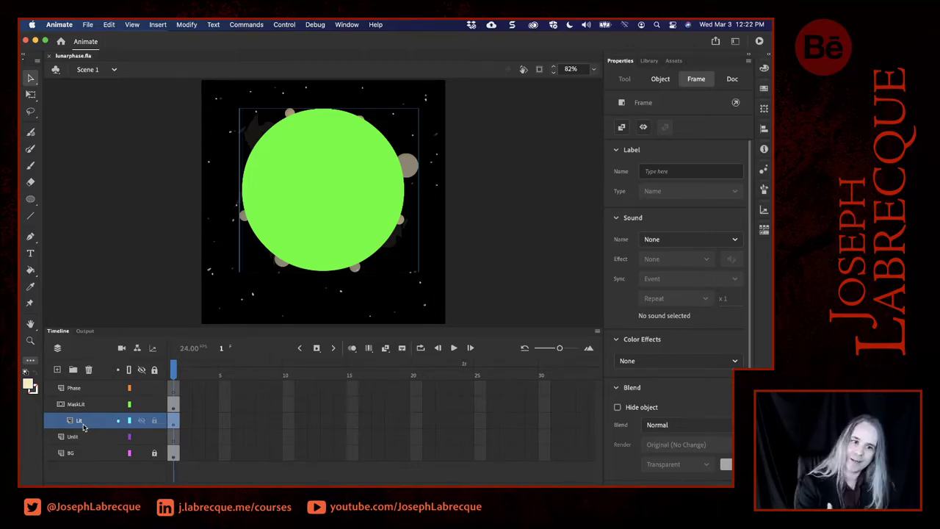
# Lock the MaskLit and Lit layers to preview the masked moon, and select both layers.
pyautogui.click(155, 405)
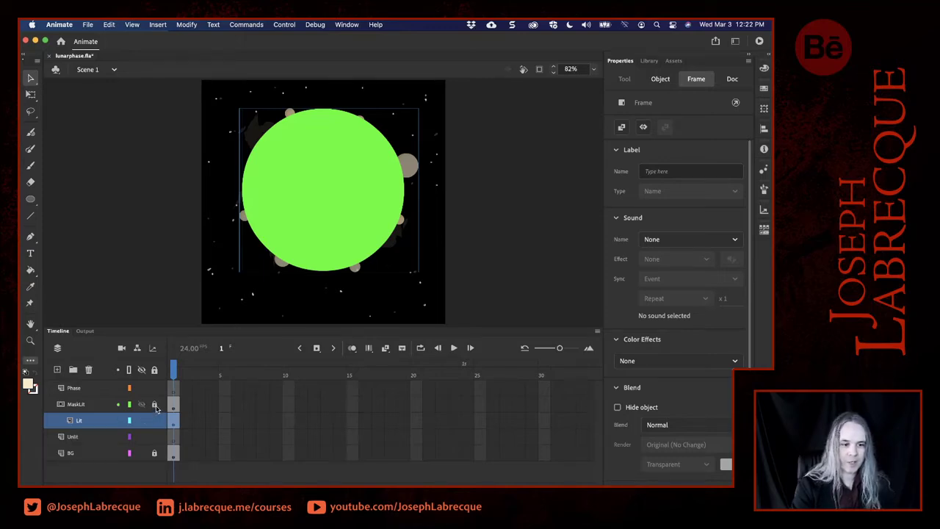
pyautogui.click(155, 421)
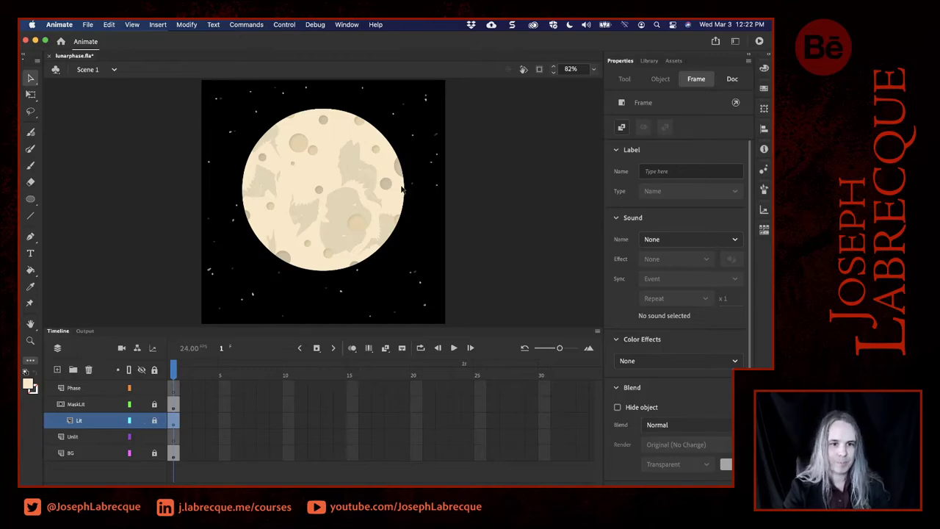
pyautogui.keyDown('shift'); pyautogui.click(90, 408); pyautogui.keyUp('shift')
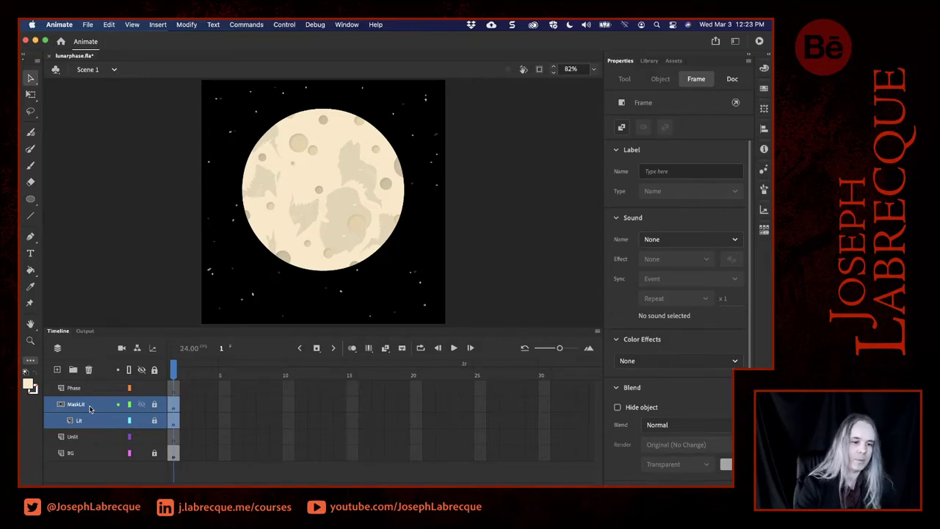
# Move the Unlit layer above MaskLit and add a new layer named MaskUnlit directly above Unlit.
pyautogui.moveTo(89, 437); pyautogui.dragTo(81, 403)
pyautogui.click(88, 420)
pyautogui.click(82, 403)
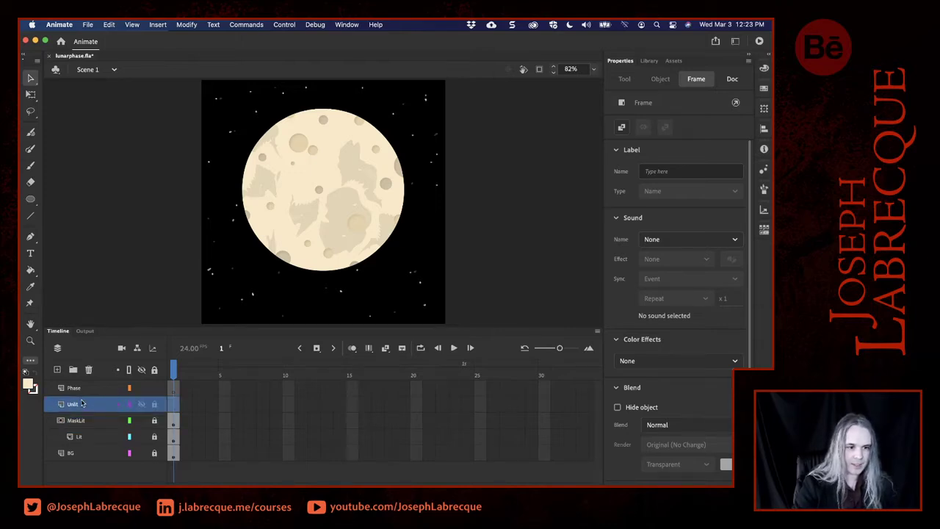
pyautogui.click(58, 369)
pyautogui.doubleClick(73, 404)
pyautogui.write('Ma')
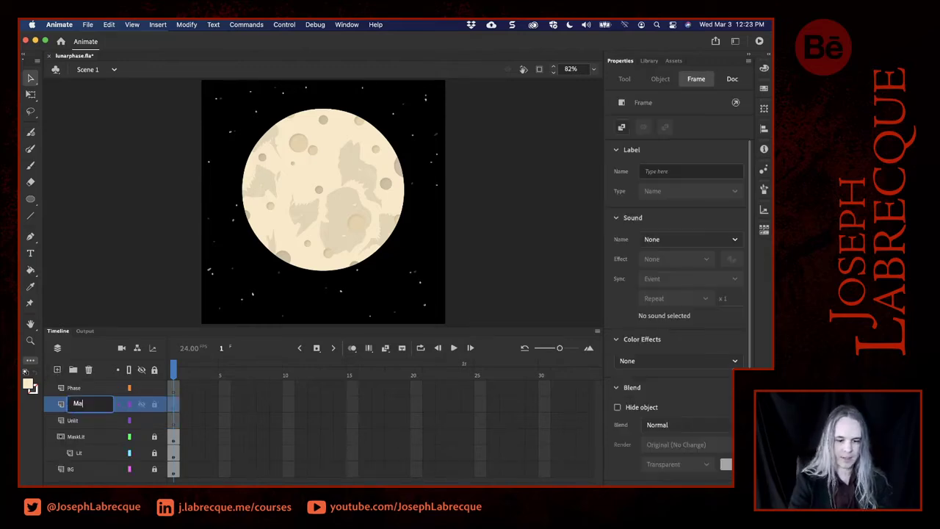
pyautogui.write('skUnlit')
pyautogui.click(77, 435)
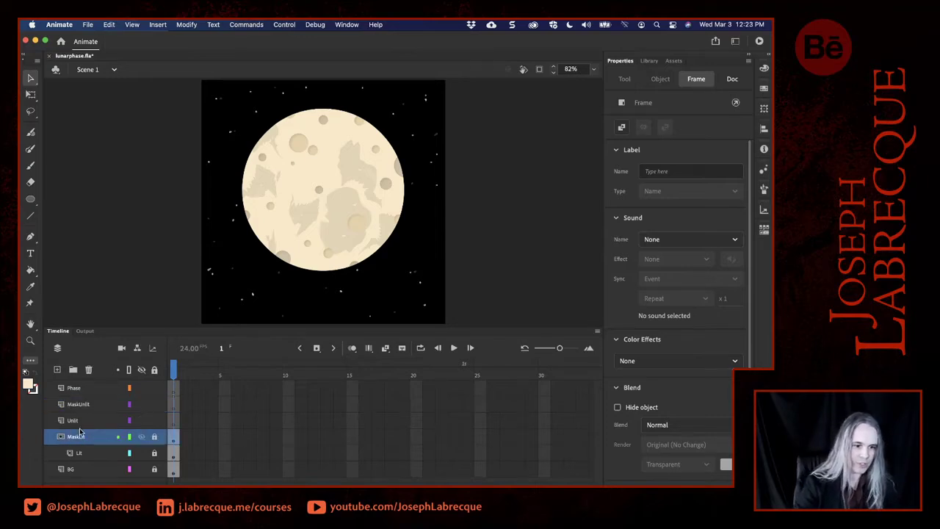
# Convert the MaskUnlit layer into a mask for the Unlit layer.
pyautogui.click(81, 406)
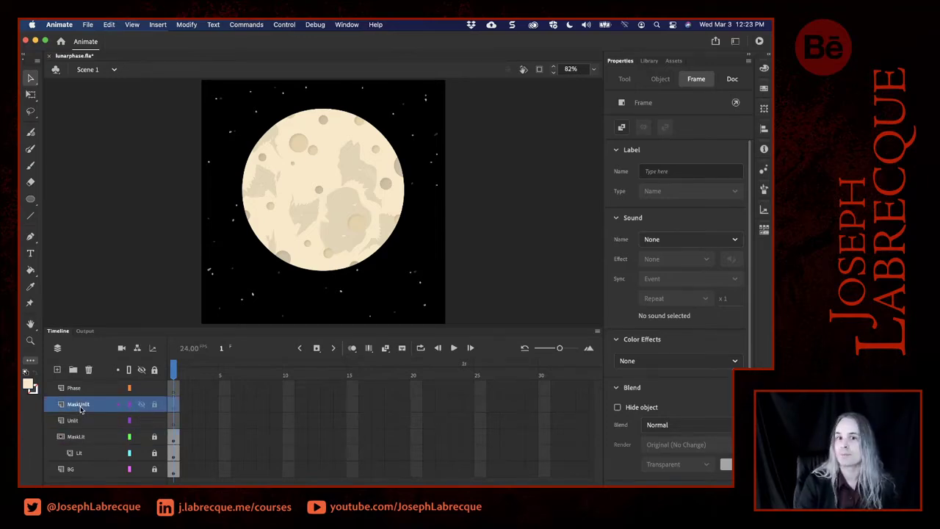
pyautogui.click(81, 425)
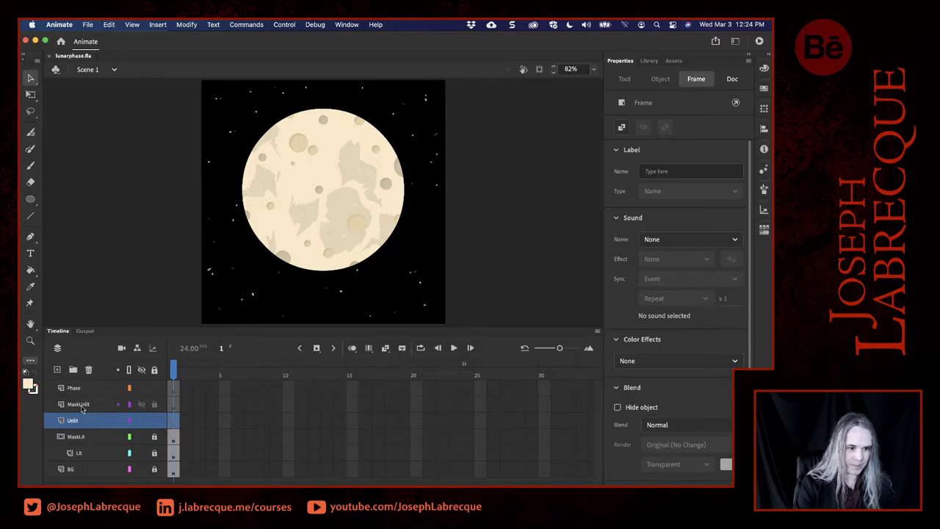
pyautogui.click(81, 409)
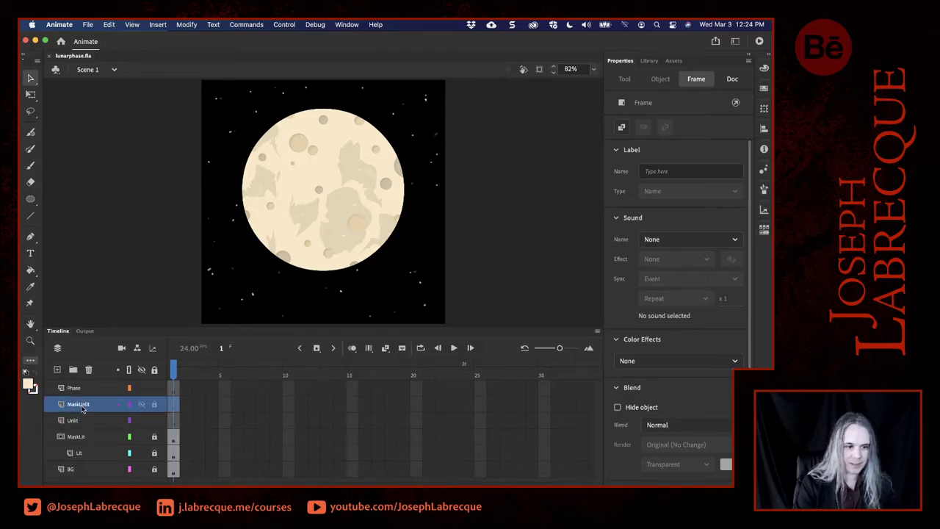
pyautogui.rightClick(82, 409)
pyautogui.click(103, 378)
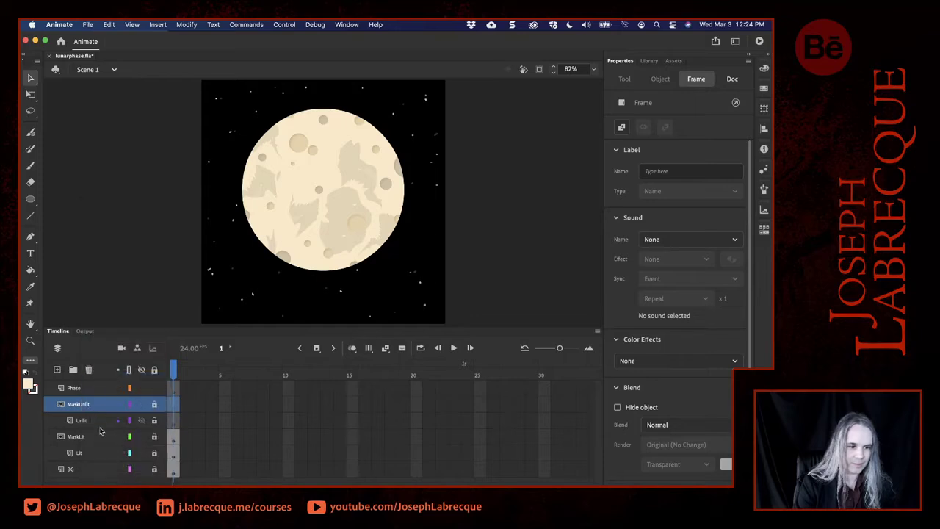
# Unlock the MaskUnlit and Unlit layers and paste the green circle in place on the Unlit layer.
pyautogui.click(88, 425)
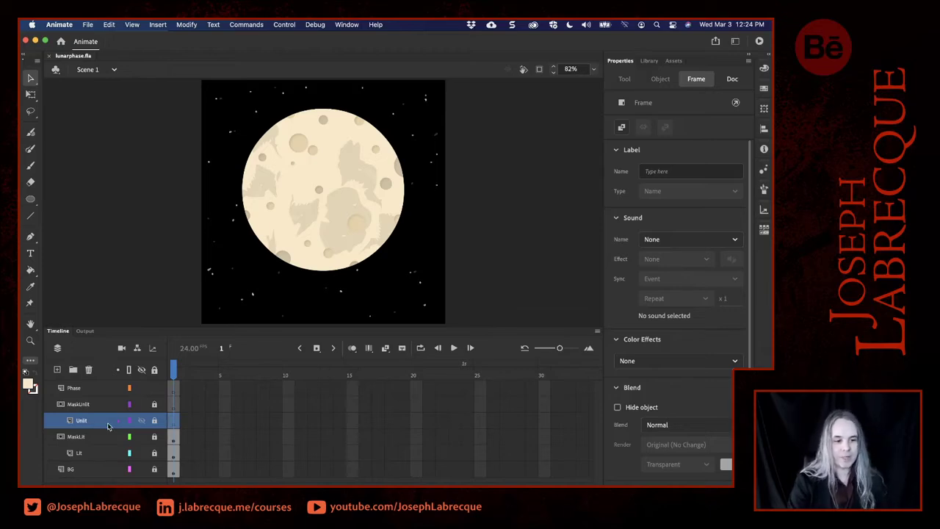
pyautogui.click(154, 404)
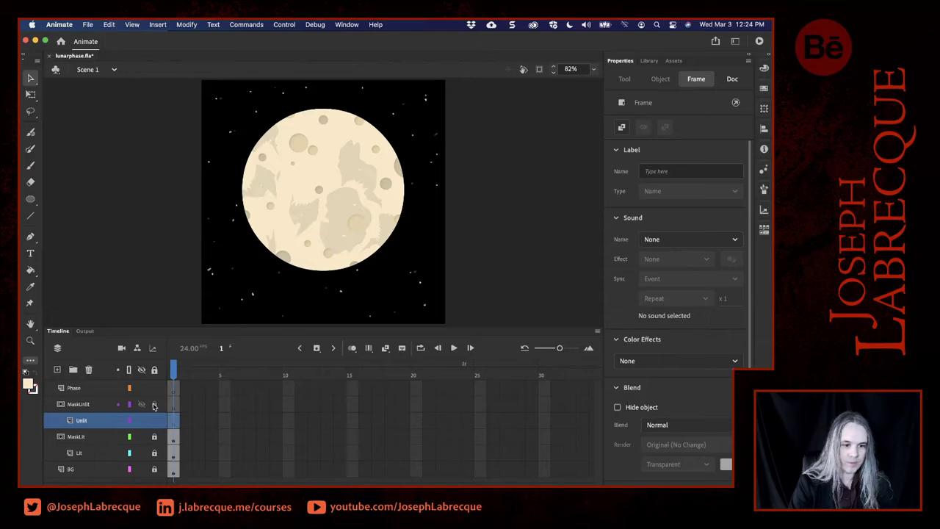
pyautogui.rightClick(146, 218)
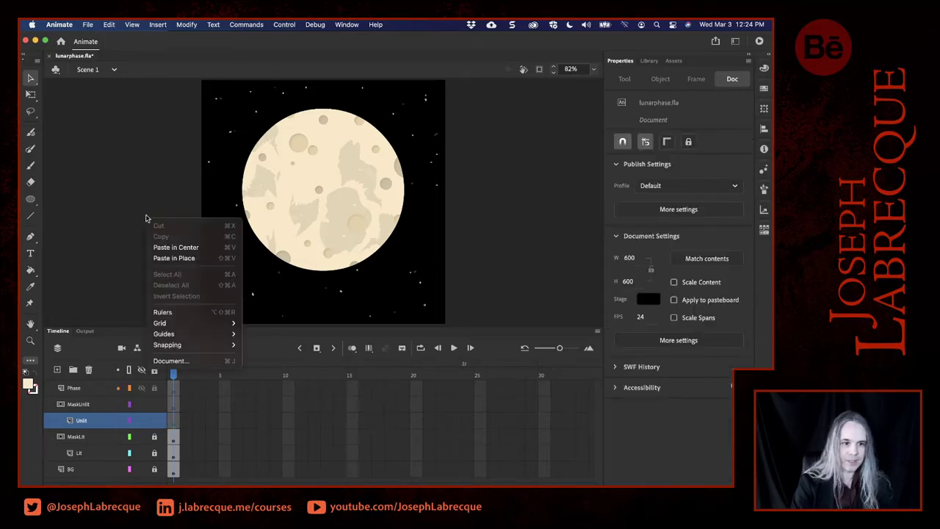
pyautogui.click(162, 260)
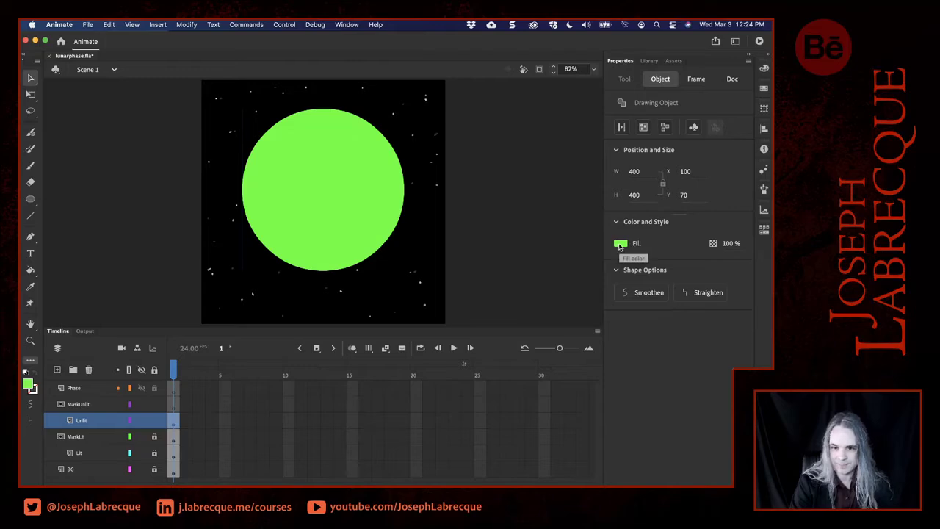
# Fill the circle on the Unlit layer with dark gray #333333.
pyautogui.click(620, 245)
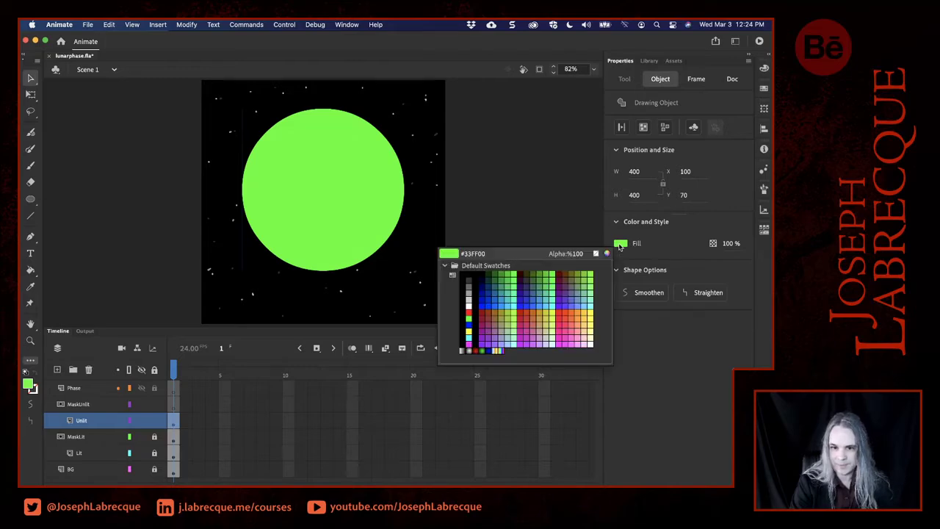
pyautogui.click(469, 278)
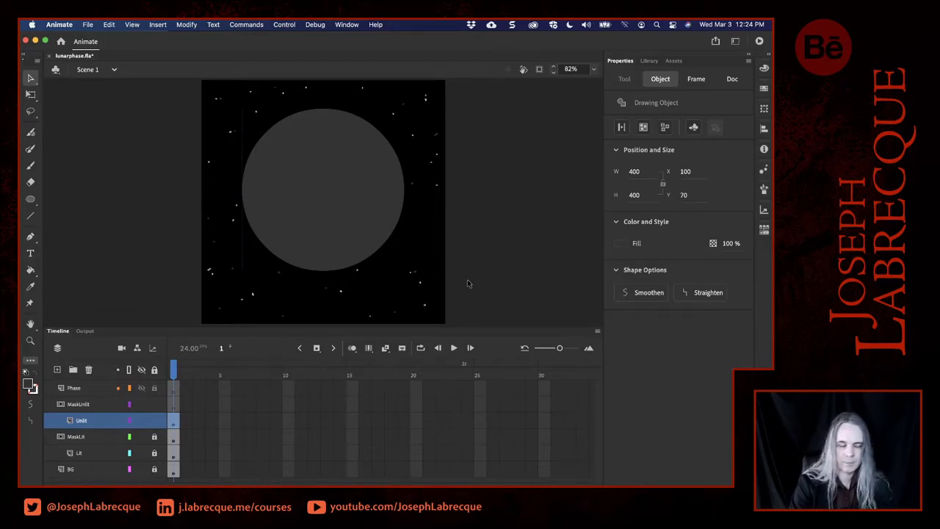
pyautogui.moveTo(731, 245)
pyautogui.mouseDown()
pyautogui.moveTo(705, 248)
pyautogui.moveTo(745, 247)
pyautogui.mouseUp()
pyautogui.click(623, 245)
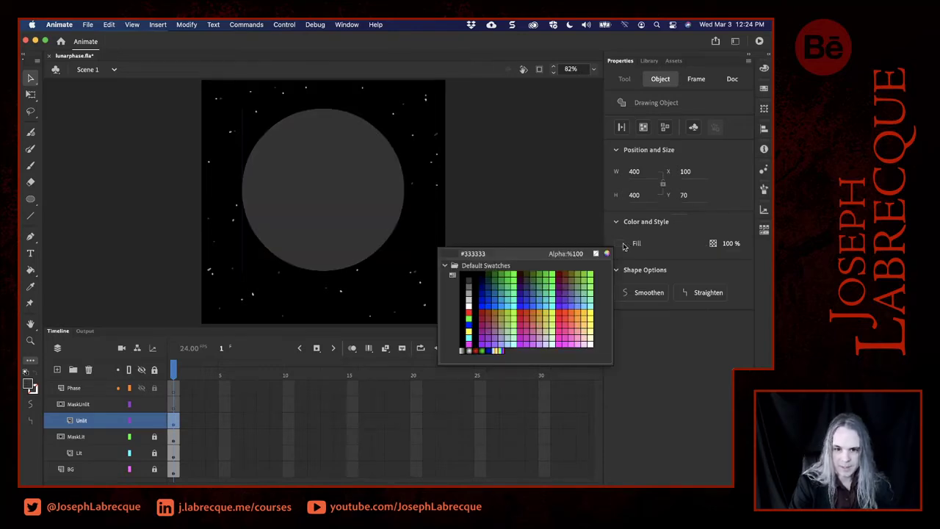
pyautogui.click(461, 278)
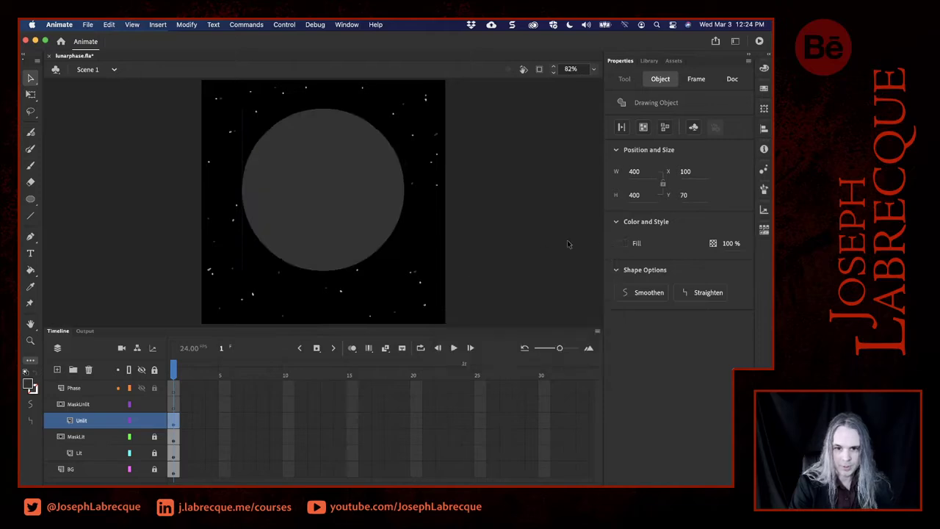
# Fill the circle on the Unlit layer with black #000000 at 90% opacity and deselect it.
pyautogui.click(623, 243)
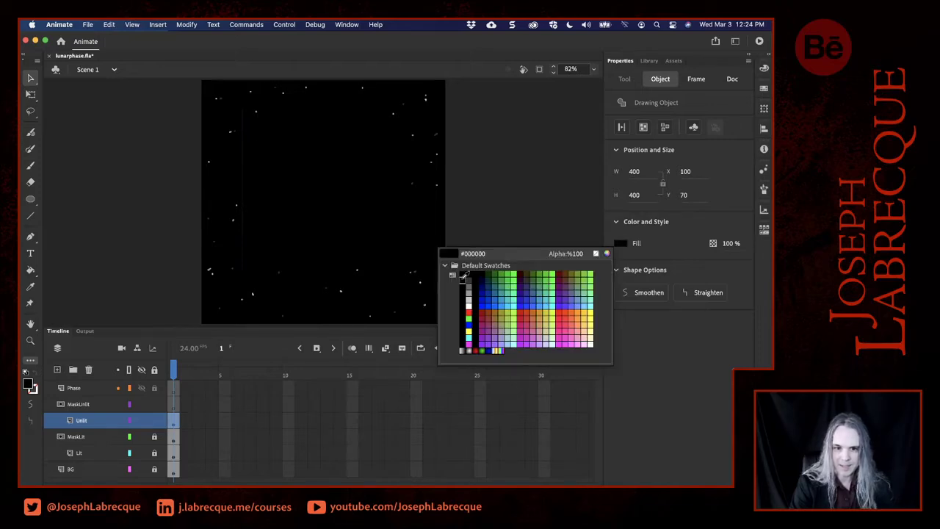
pyautogui.click(463, 278)
pyautogui.moveTo(731, 247); pyautogui.dragTo(719, 246)
pyautogui.click(730, 246)
pyautogui.write('90')
pyautogui.press('Return')
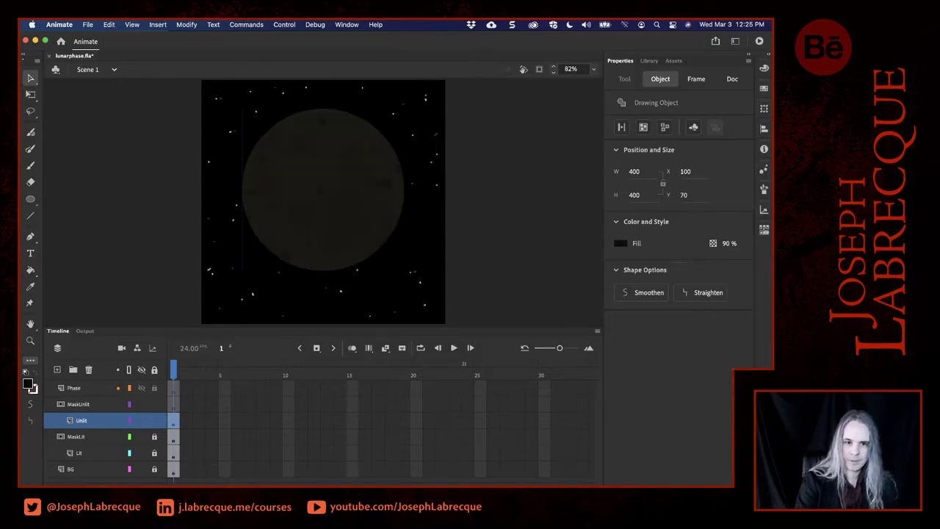
pyautogui.click(529, 273)
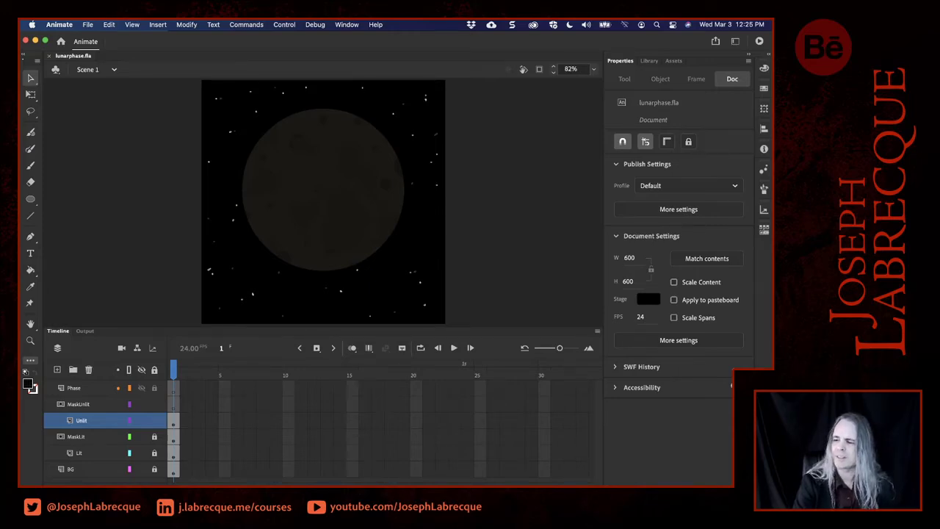
# Switch to Finder and preview moon-phases-explained.png to study the sequence of lunar phases.
pyautogui.press('super+Tab')
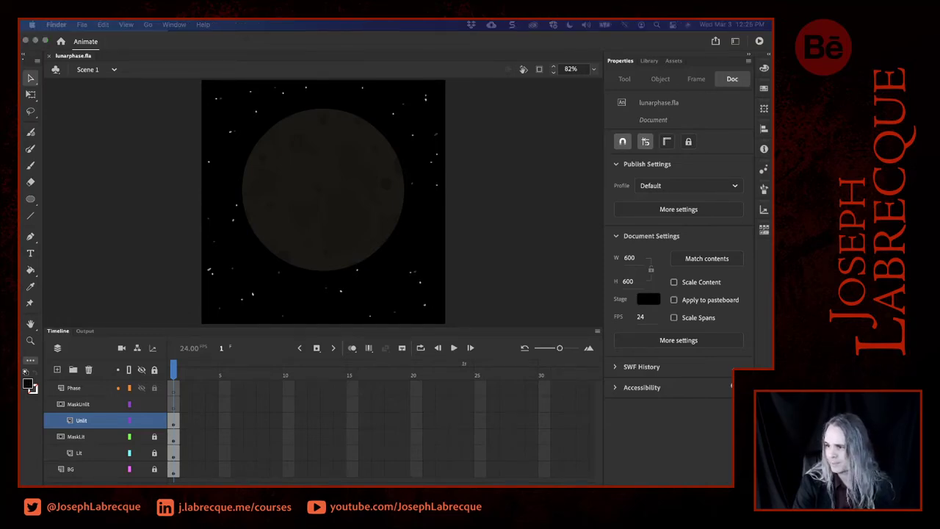
pyautogui.press('space')
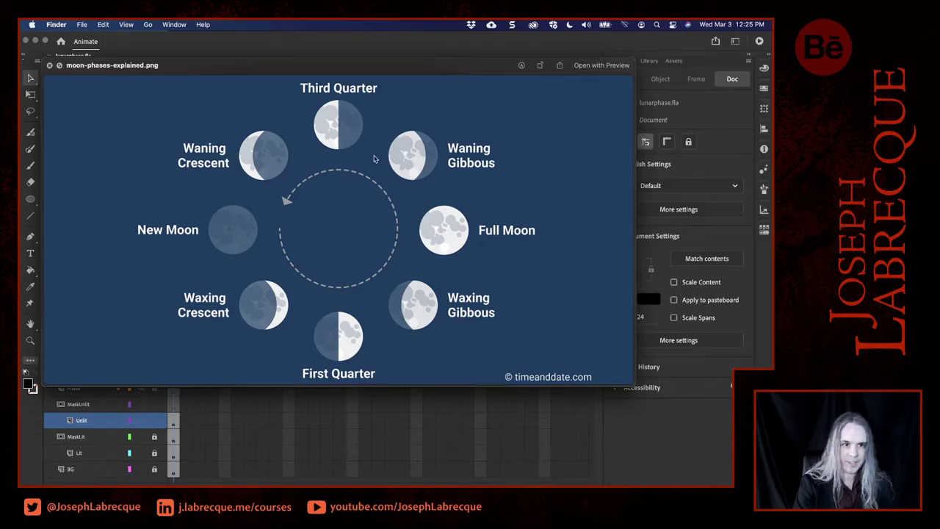
pyautogui.press('space')
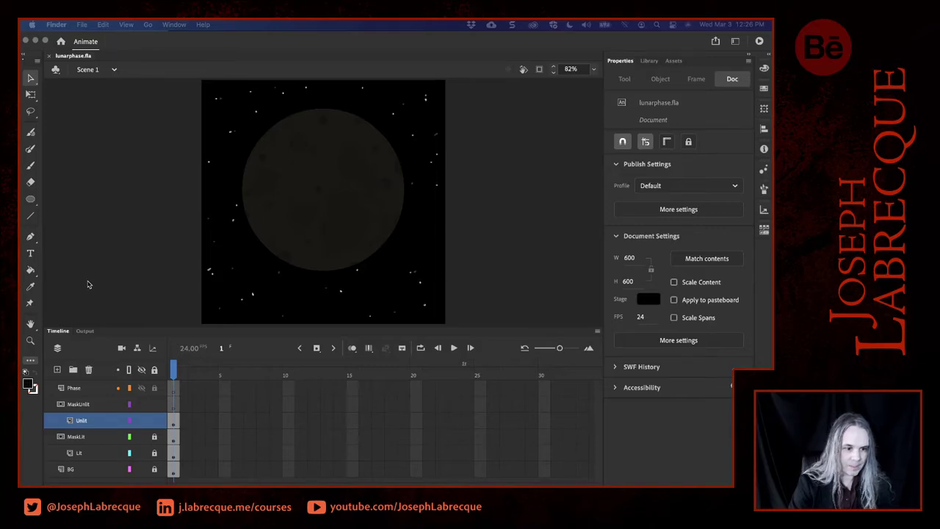
# Paste the green circle in place on the first frame of the MaskUnlit layer.
pyautogui.click(171, 409)
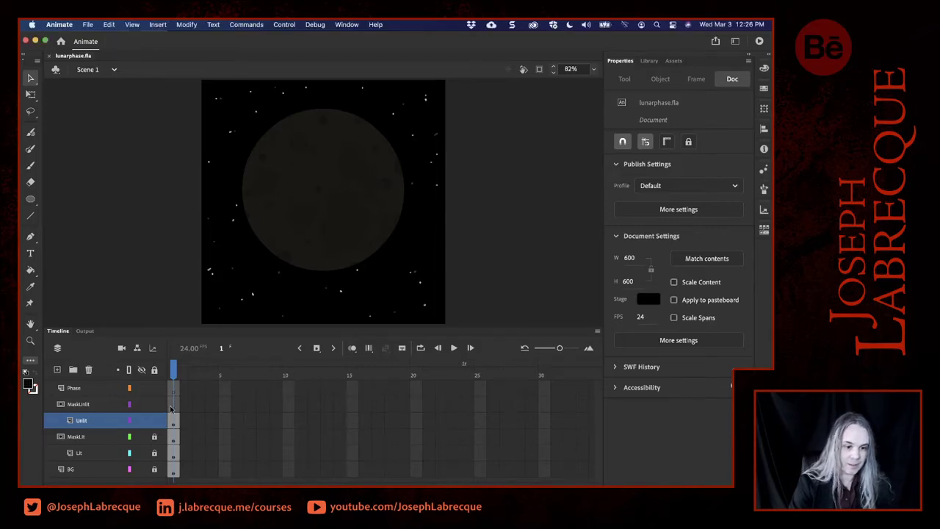
pyautogui.rightClick(137, 235)
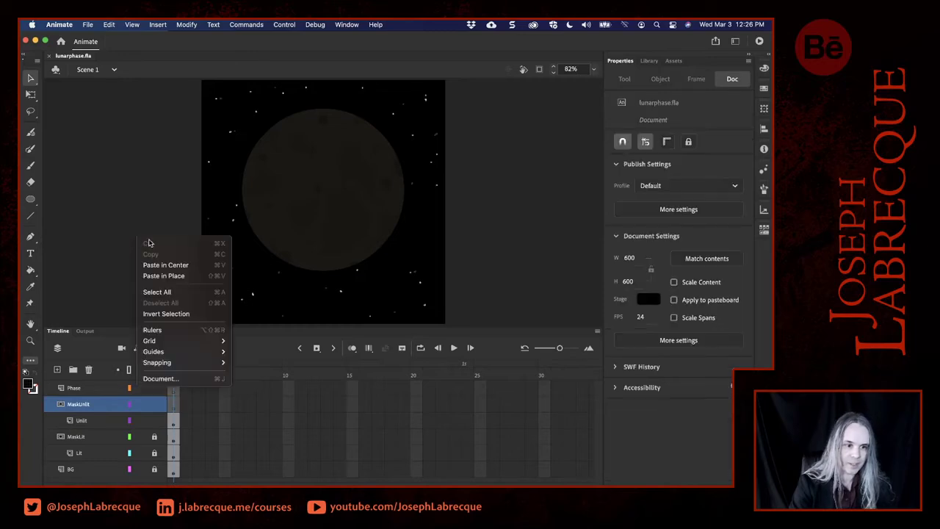
pyautogui.click(166, 276)
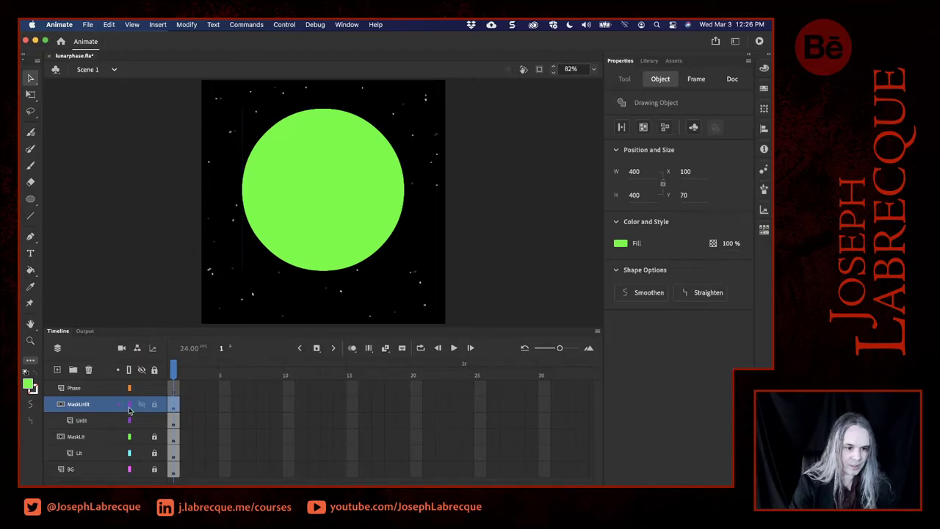
# Change the MaskUnlit layer's outline color to bright green and highlight both the MaskUnlit and MaskLit layers in the timeline.
pyautogui.rightClick(94, 406)
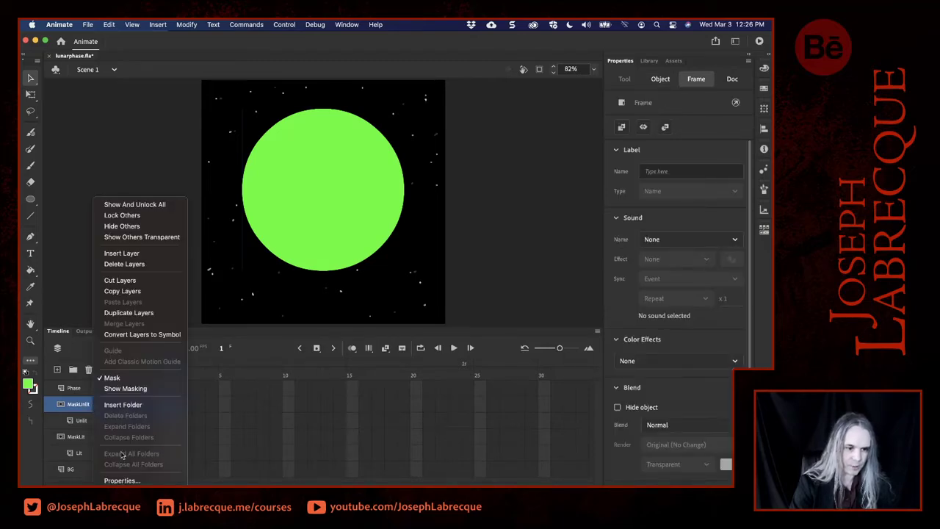
pyautogui.click(121, 480)
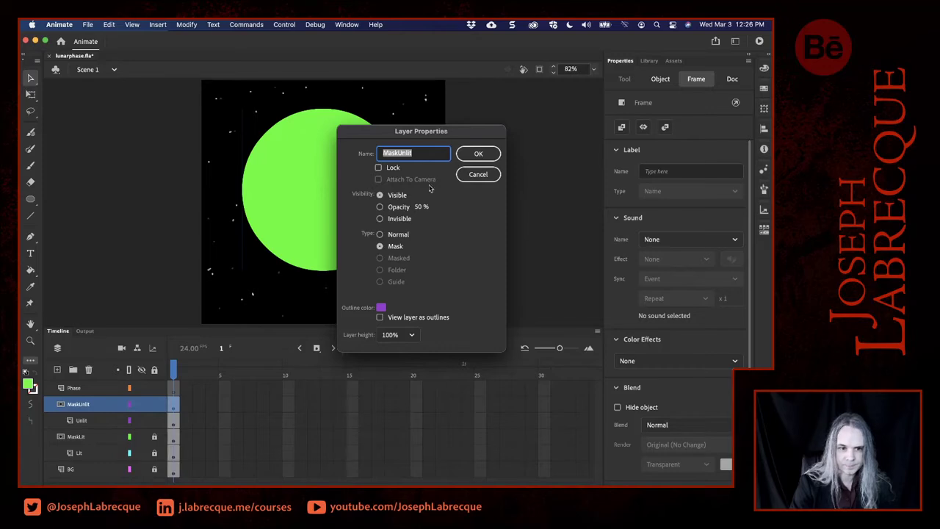
pyautogui.click(381, 307)
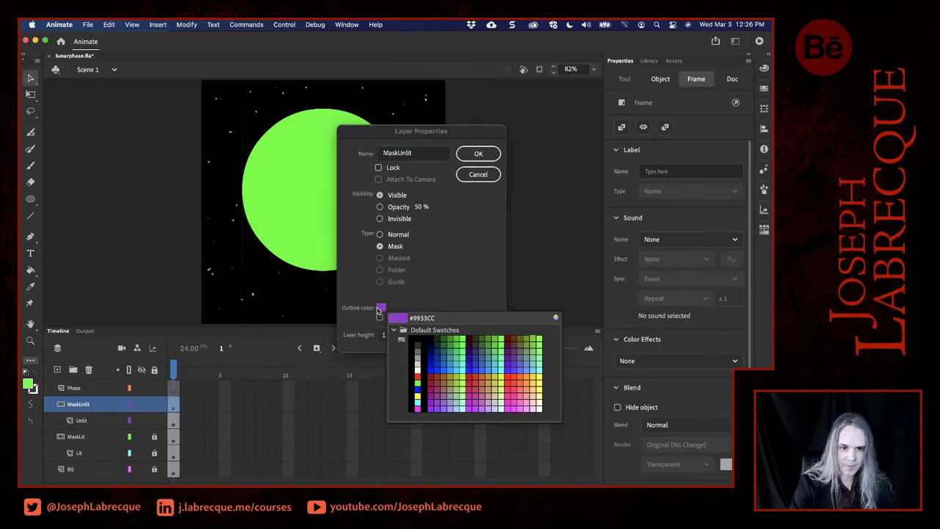
pyautogui.click(466, 340)
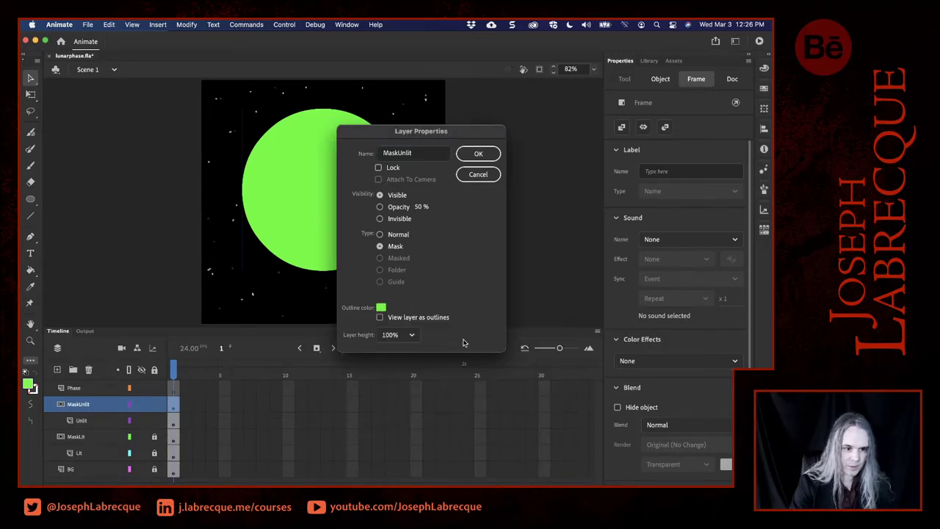
pyautogui.click(478, 153)
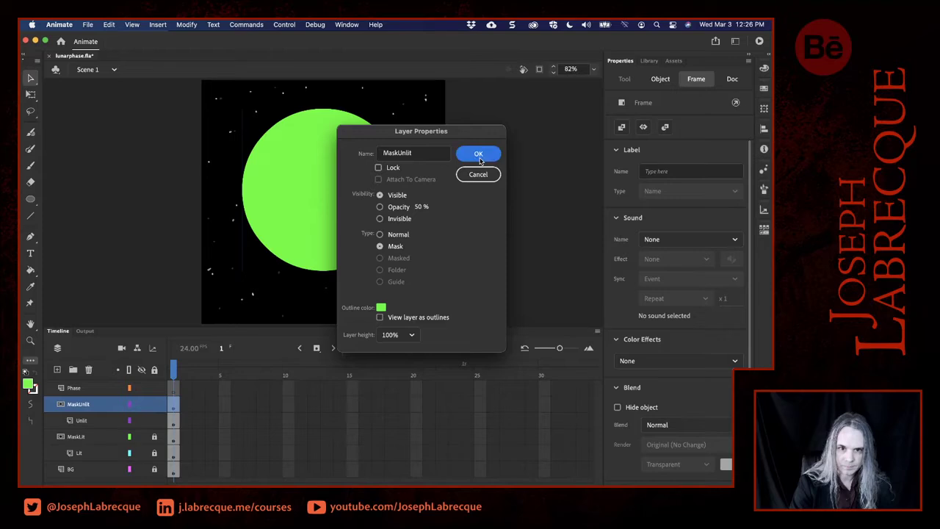
pyautogui.click(118, 405)
pyautogui.click(118, 436)
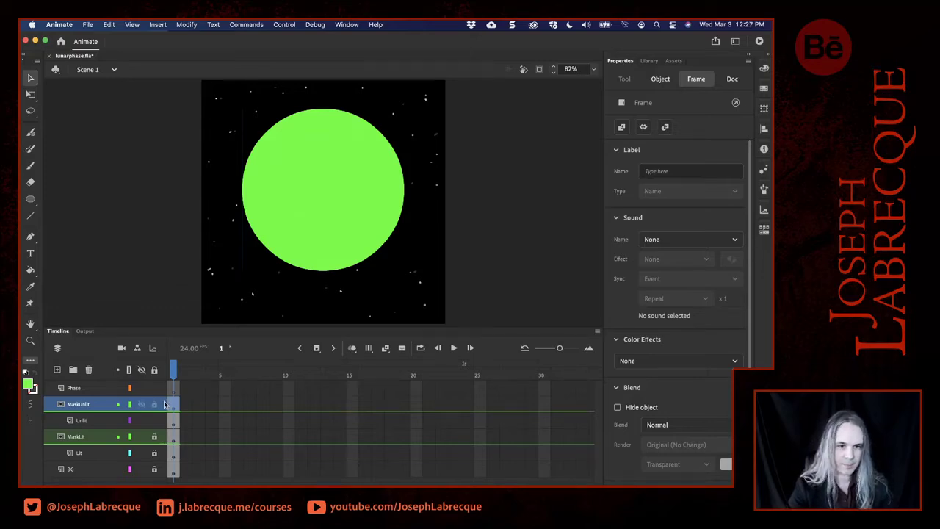
# Break the green circle on the MaskUnlit layer apart from a drawing object into a plain shape.
pyautogui.click(321, 209)
pyautogui.click(505, 175)
pyautogui.click(365, 184)
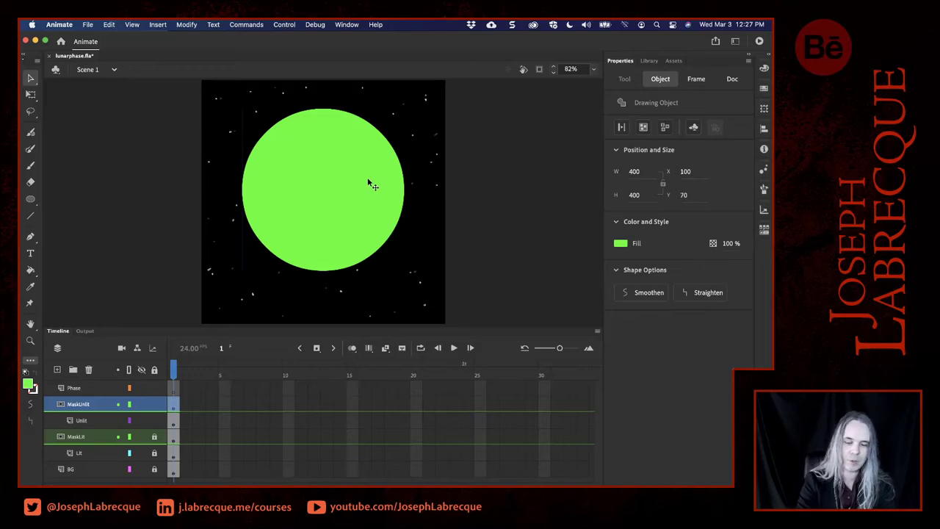
pyautogui.press('super+b')
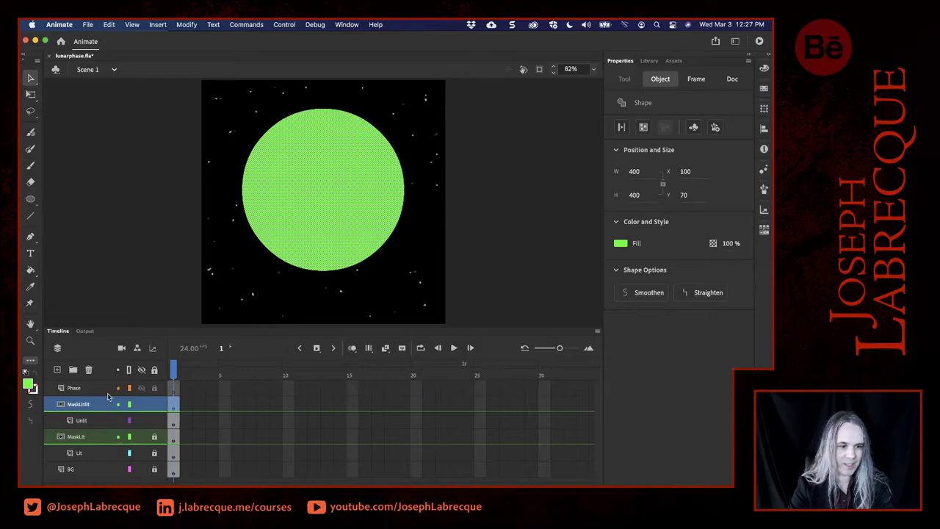
# Lock the MaskUnlit and Unlit layers to preview the masked dark moon.
pyautogui.click(85, 427)
pyautogui.click(90, 437)
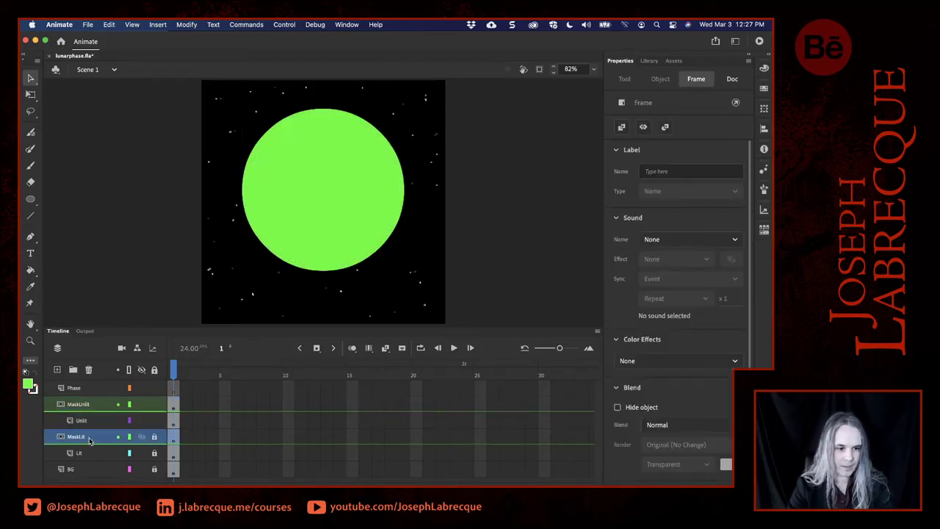
pyautogui.click(86, 426)
pyautogui.click(154, 404)
pyautogui.click(154, 420)
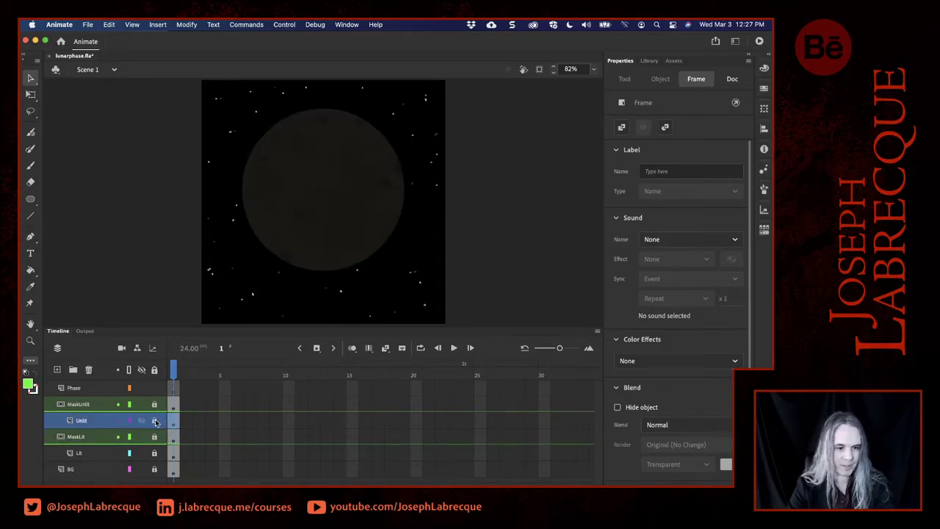
# Unlock MaskUnlit, move its circle to about X 258, Y 152, preview the masking with the layer locked, and undo the move.
pyautogui.click(155, 404)
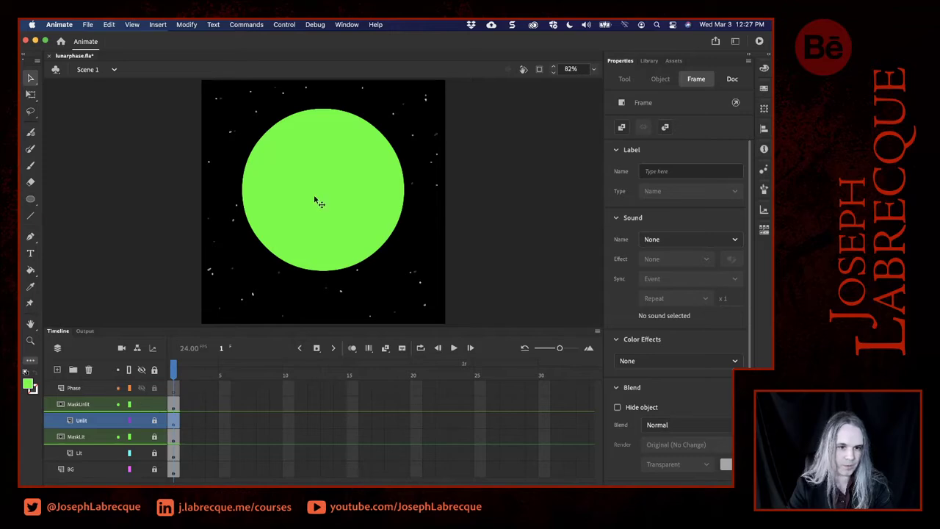
pyautogui.moveTo(316, 201); pyautogui.dragTo(379, 234)
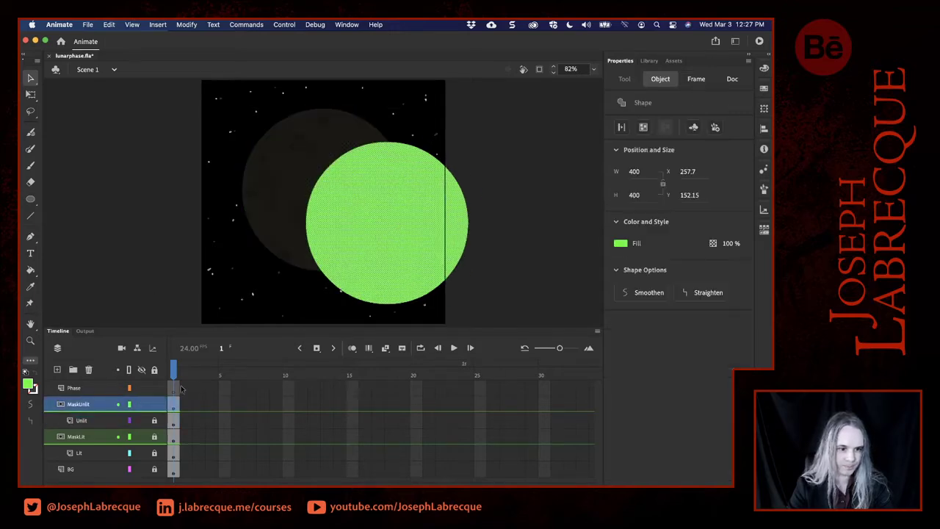
pyautogui.click(155, 404)
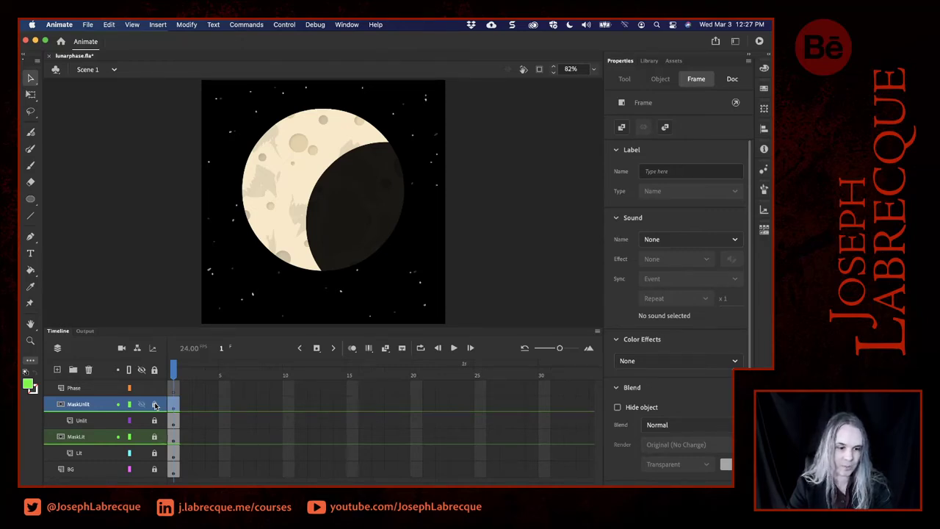
pyautogui.click(155, 406)
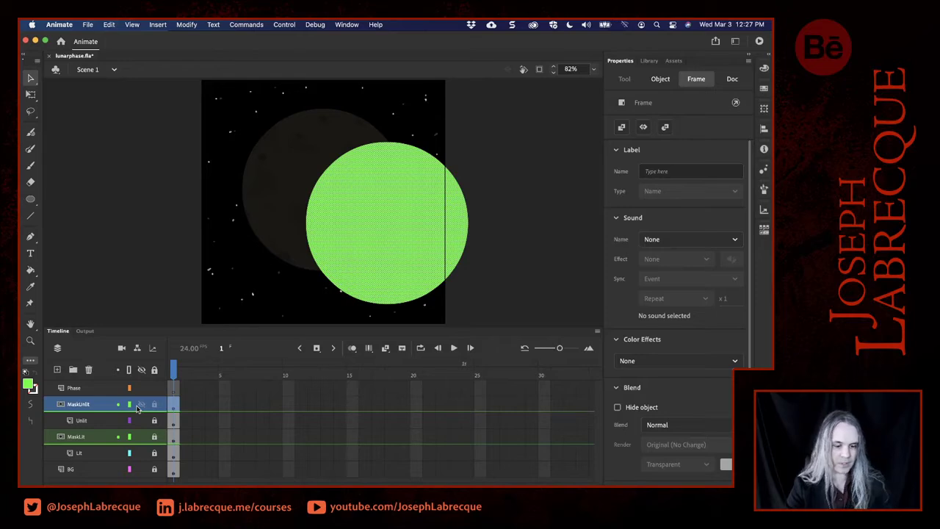
pyautogui.click(137, 409)
pyautogui.click(137, 409)
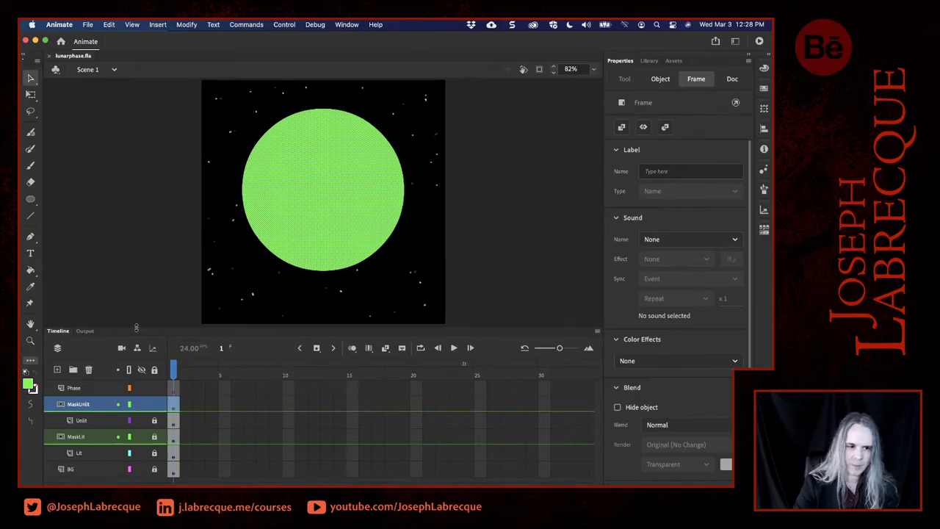
# Give the timeline more height, lock the MaskUnlit layer, and hide it together with the Unlit layer.
pyautogui.moveTo(136, 328); pyautogui.dragTo(134, 301)
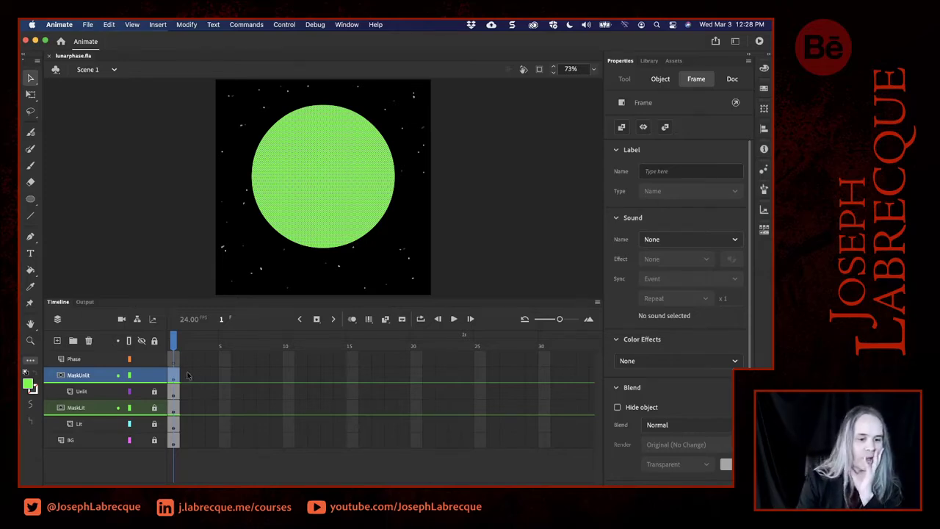
pyautogui.click(155, 376)
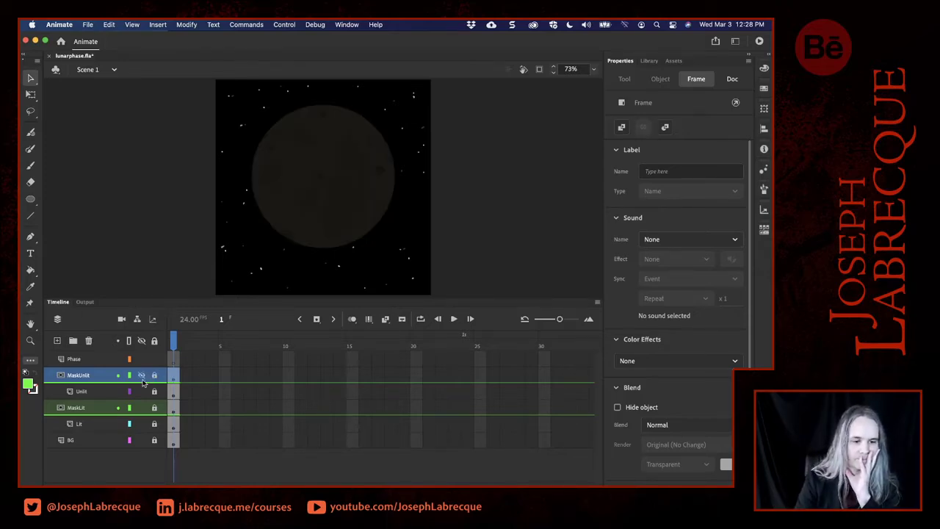
pyautogui.click(141, 391)
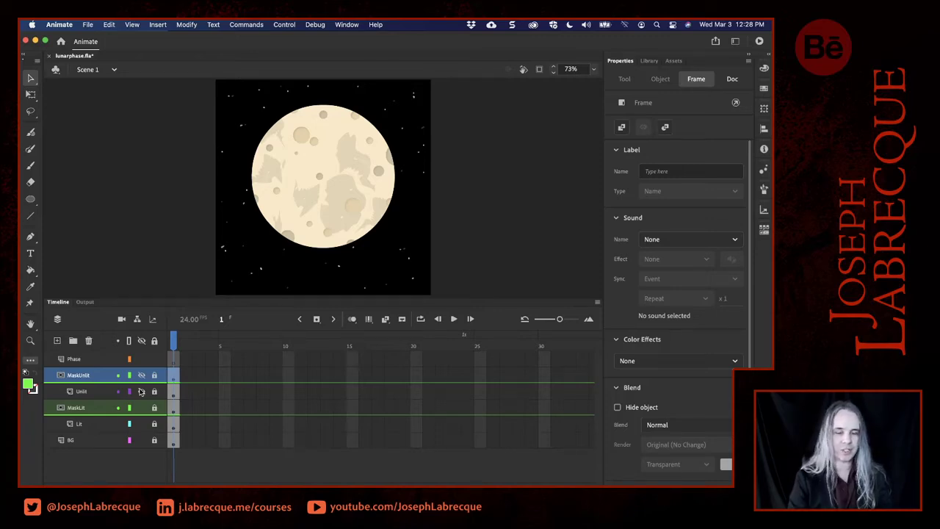
# Select the first frame of the Phase layer, activate the Text tool, and open the text fill color choices.
pyautogui.click(172, 359)
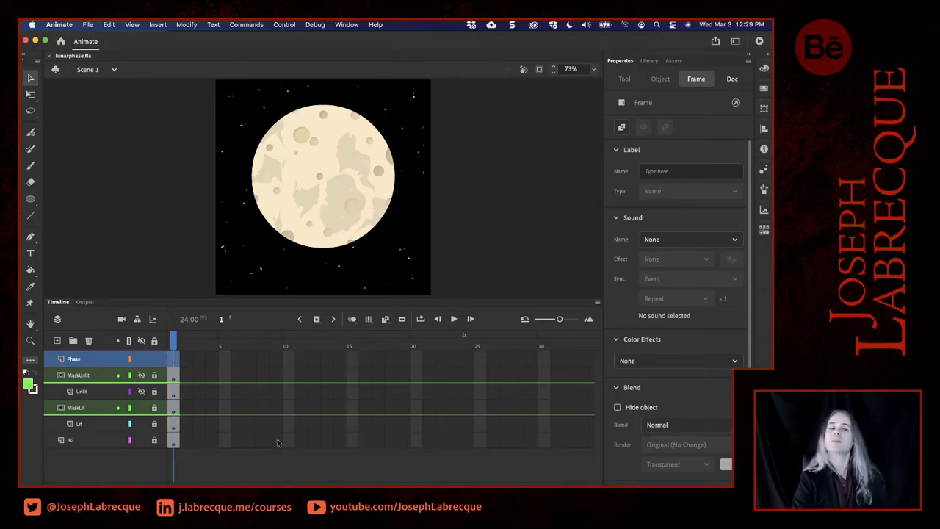
pyautogui.click(31, 254)
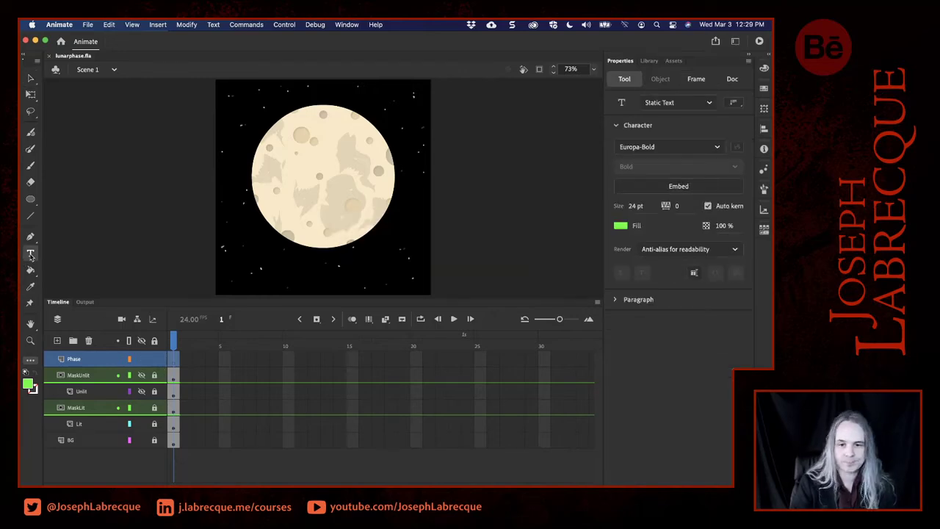
pyautogui.click(620, 226)
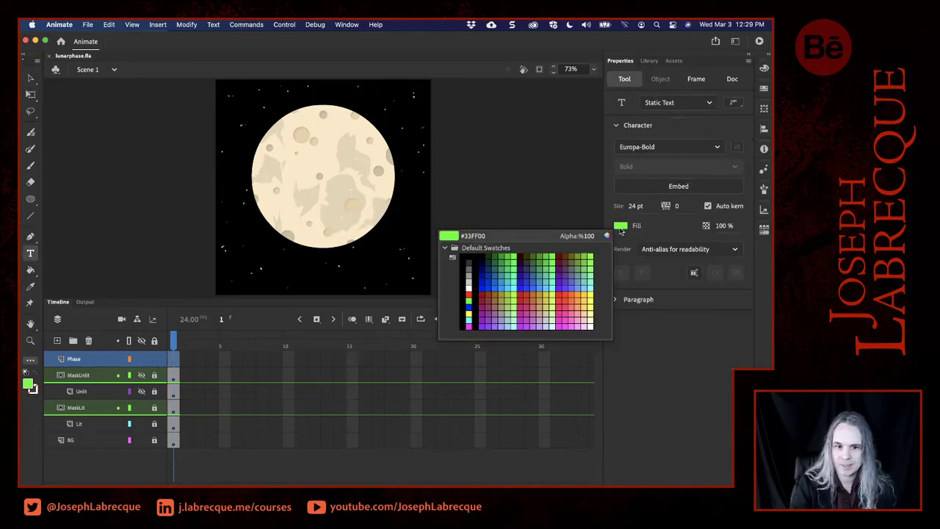
# Set the text fill colour to white and look through the available fonts, keeping Europa-Bold.
pyautogui.click(470, 285)
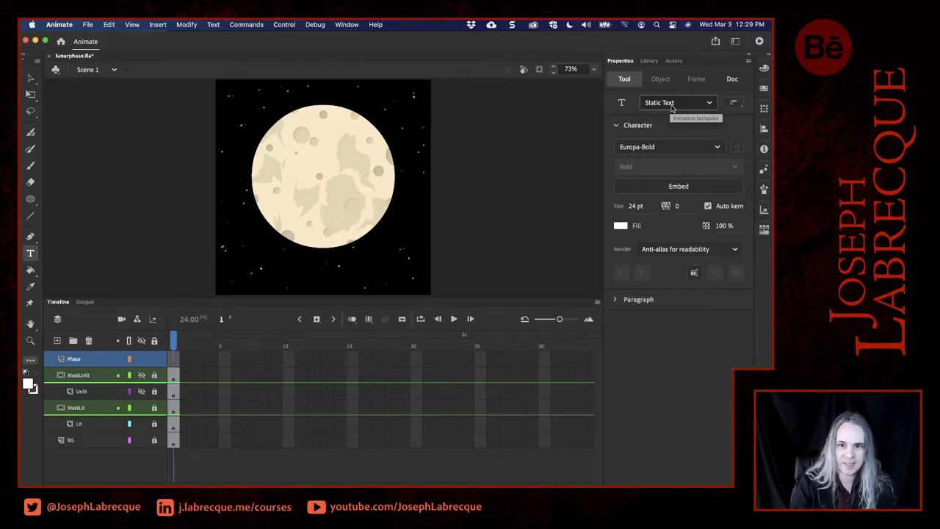
pyautogui.click(718, 148)
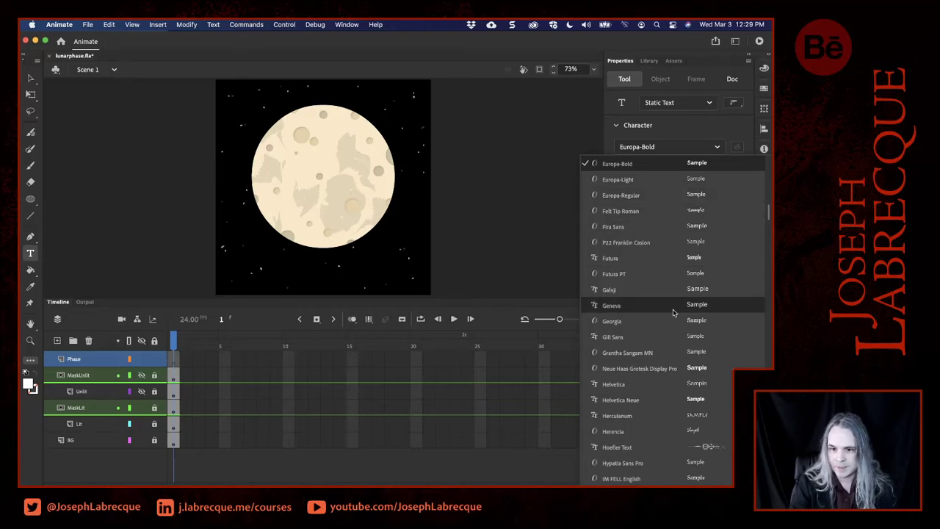
pyautogui.scroll(-5, 672, 311)
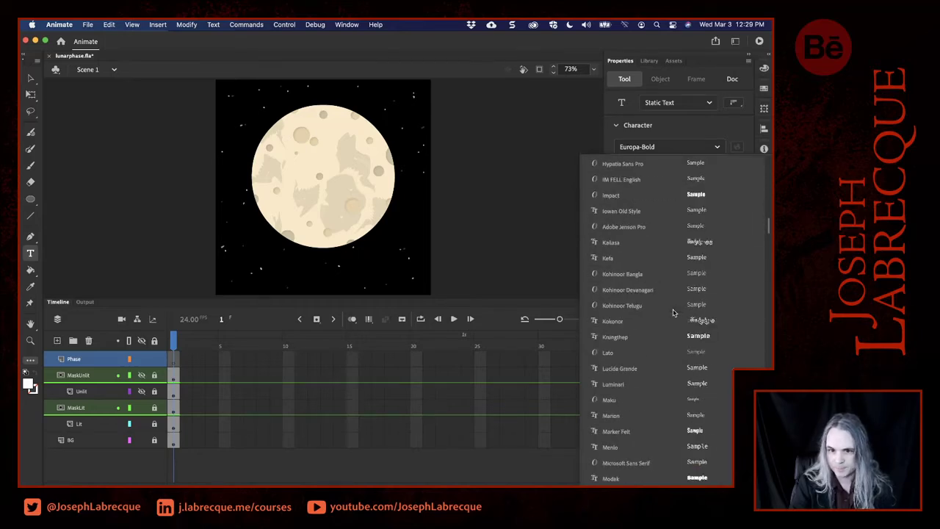
pyautogui.scroll(6, 672, 313)
pyautogui.scroll(5, 672, 313)
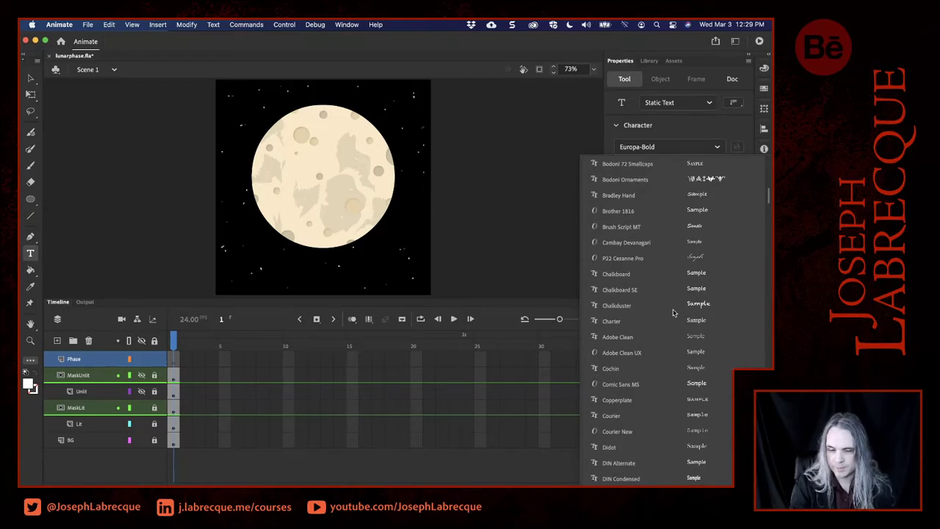
pyautogui.scroll(-6, 673, 313)
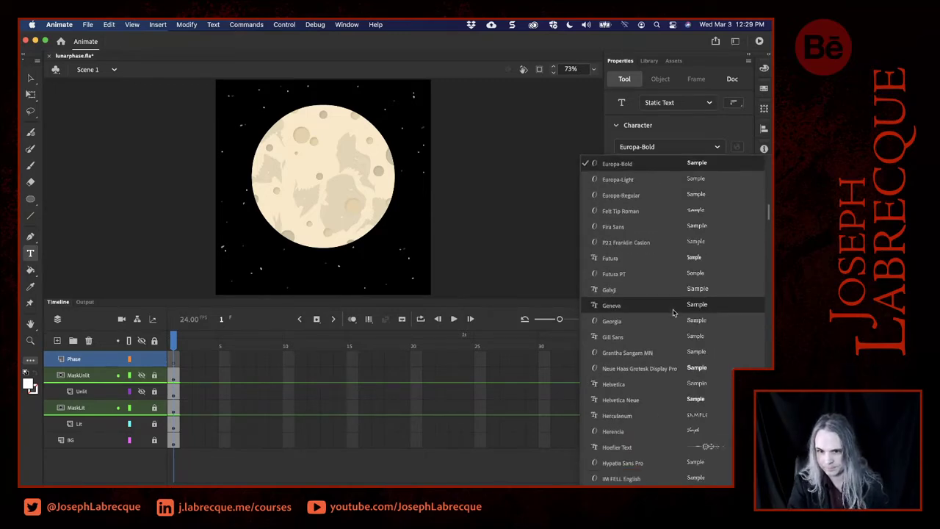
pyautogui.scroll(6, 673, 313)
pyautogui.scroll(3, 672, 313)
pyautogui.scroll(5, 673, 313)
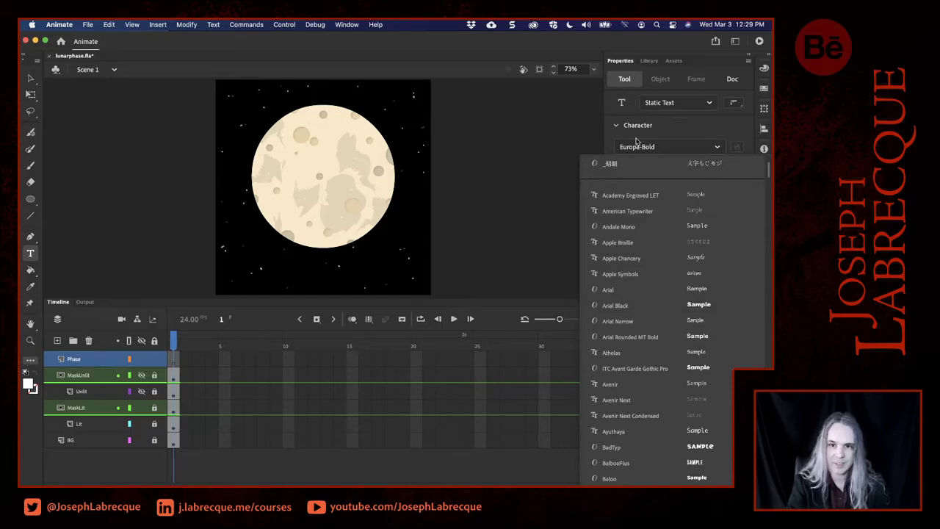
pyautogui.press('Escape')
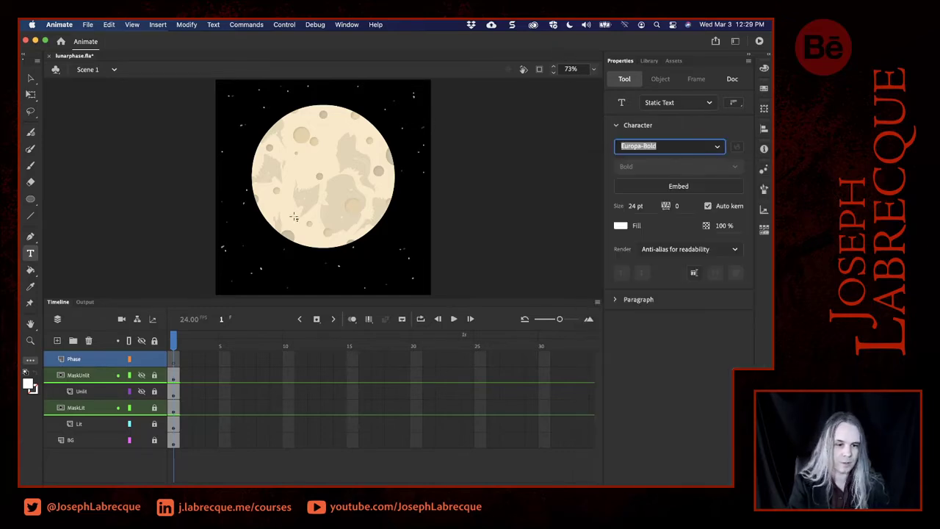
# Try to add the static text "Waxing Gibbous" in a text box about 514 px wide below the moon.
pyautogui.click(235, 257)
pyautogui.moveTo(270, 269); pyautogui.dragTo(417, 301)
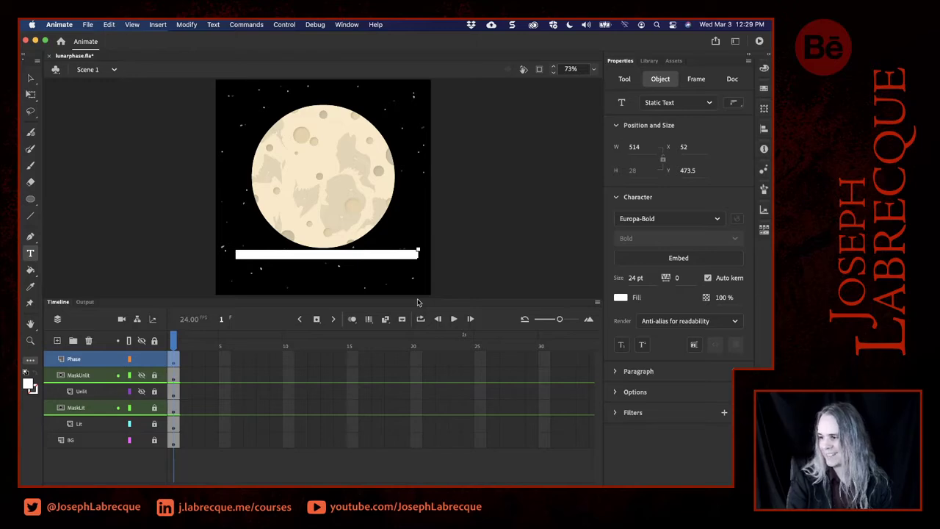
pyautogui.write('Waxing G')
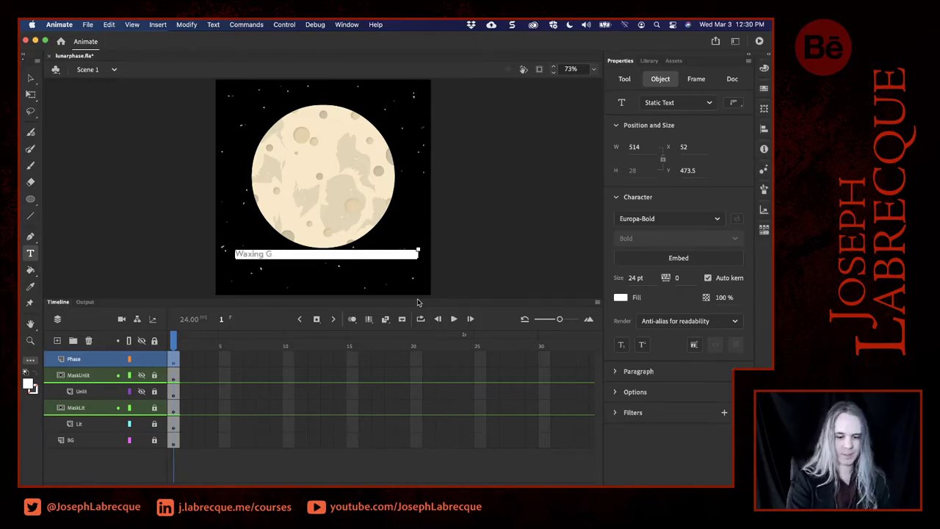
pyautogui.write('ibb')
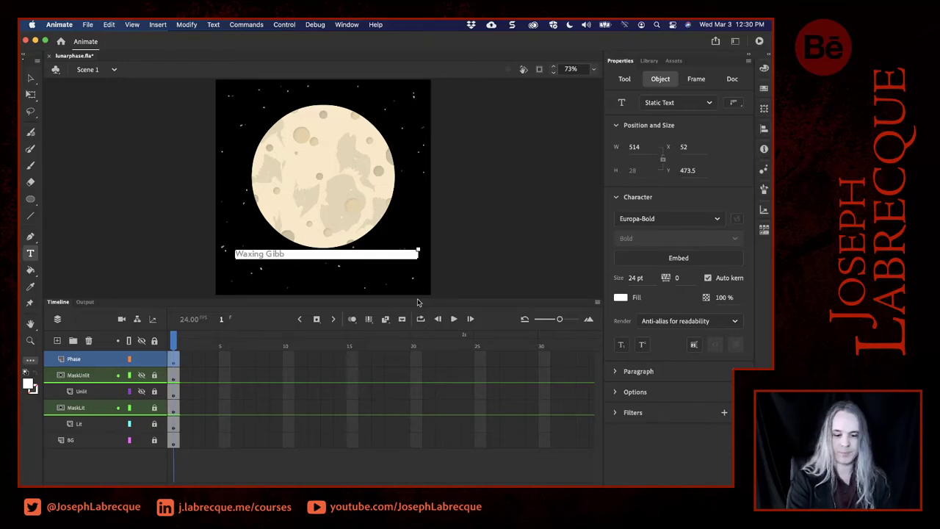
pyautogui.write('o')
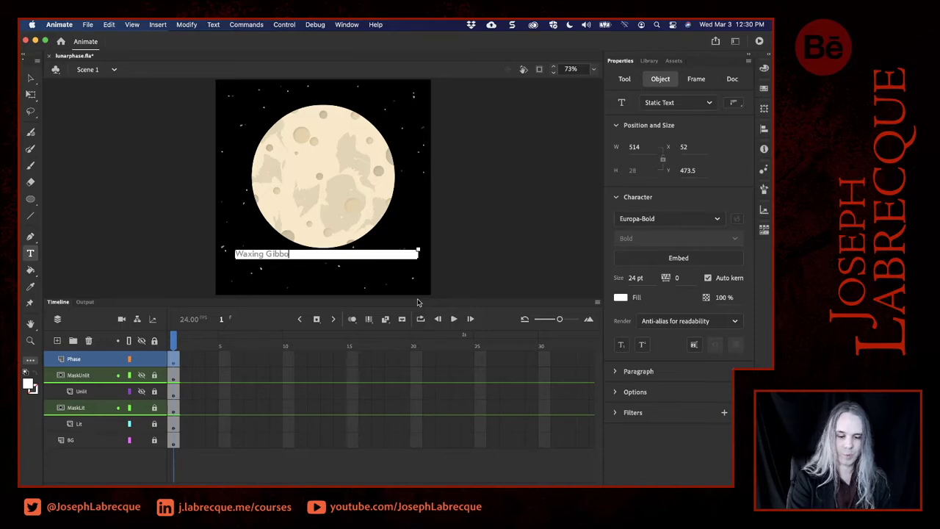
pyautogui.write('us')
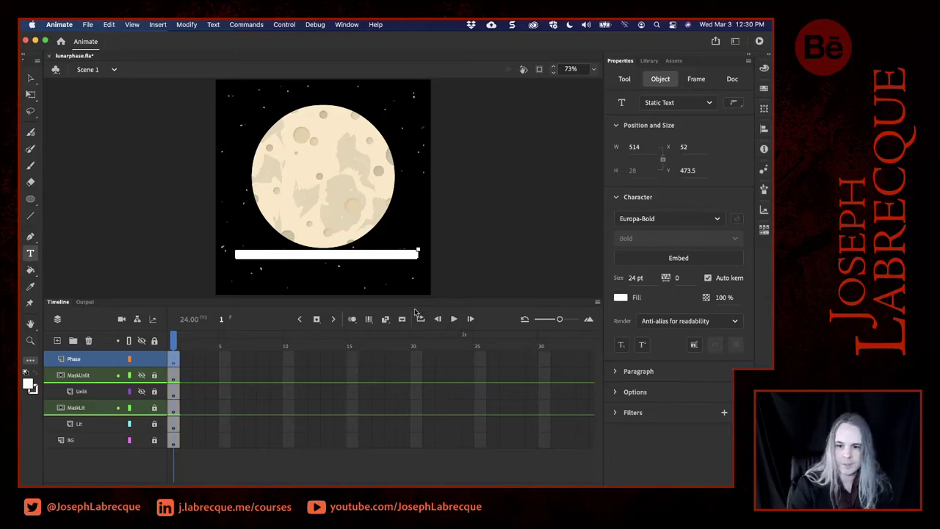
pyautogui.click(30, 78)
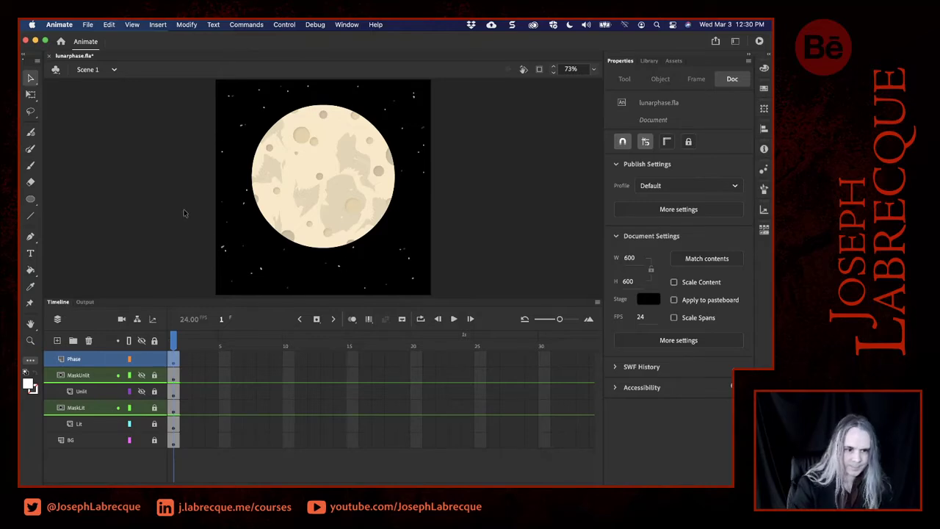
pyautogui.click(173, 360)
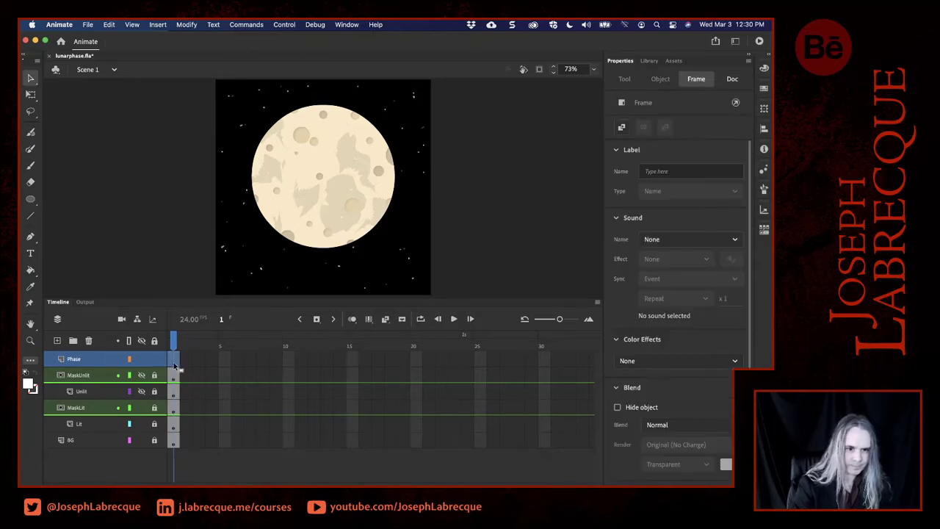
pyautogui.click(540, 187)
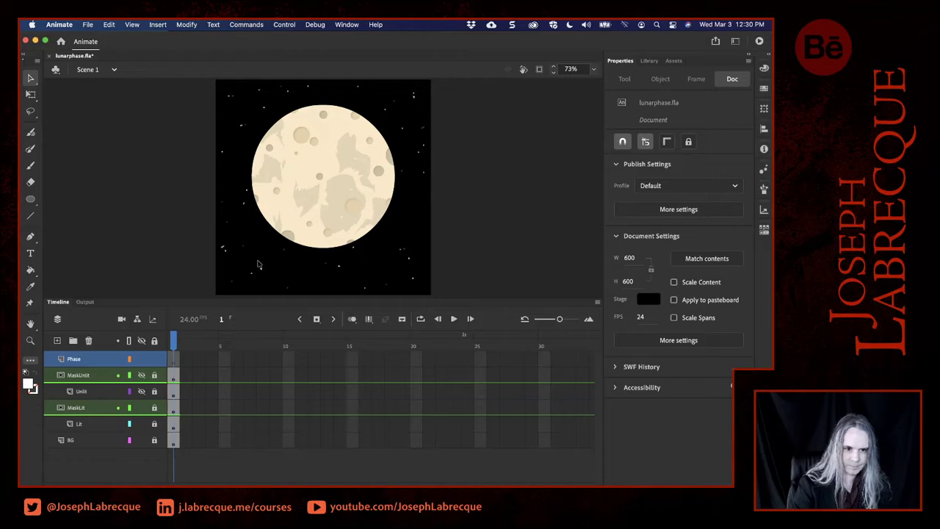
pyautogui.moveTo(186, 204); pyautogui.dragTo(477, 296)
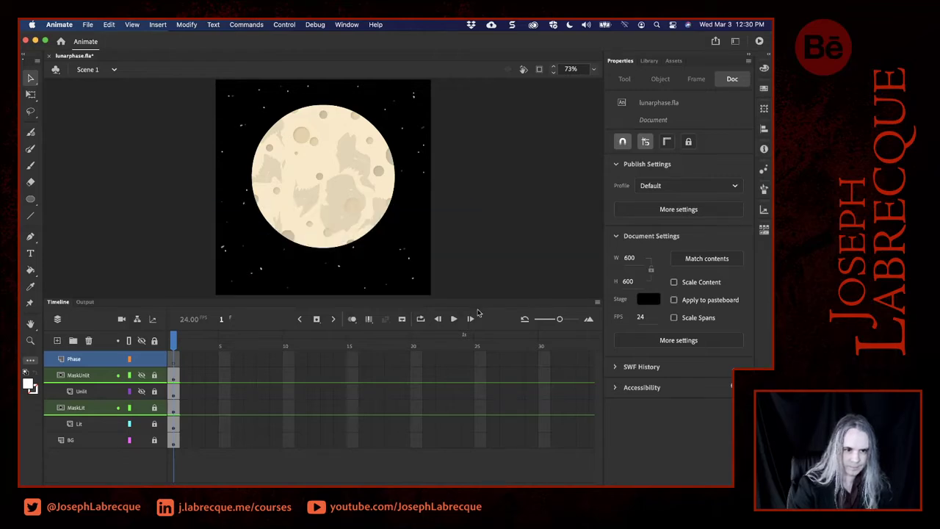
pyautogui.moveTo(127, 364)
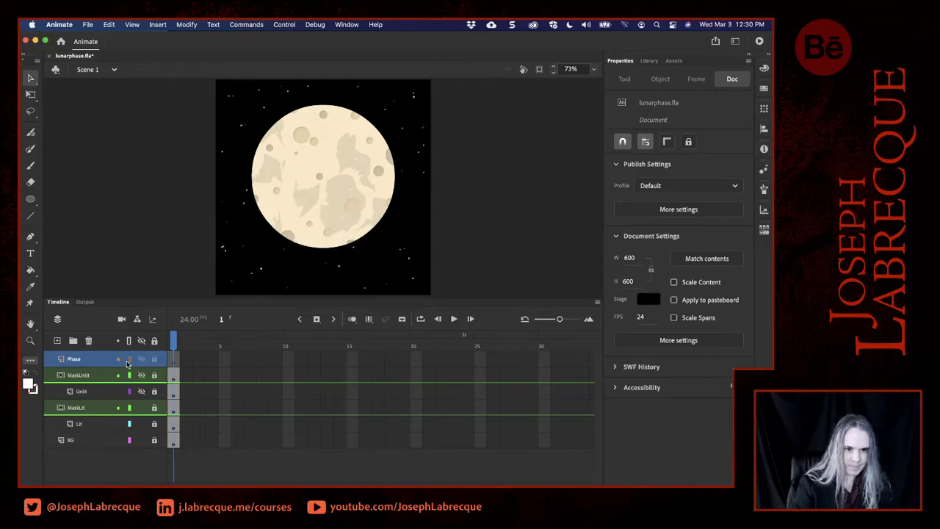
# Add the static text "Waxing Gibbous" below the moon on the Phase layer's first frame.
pyautogui.click(177, 362)
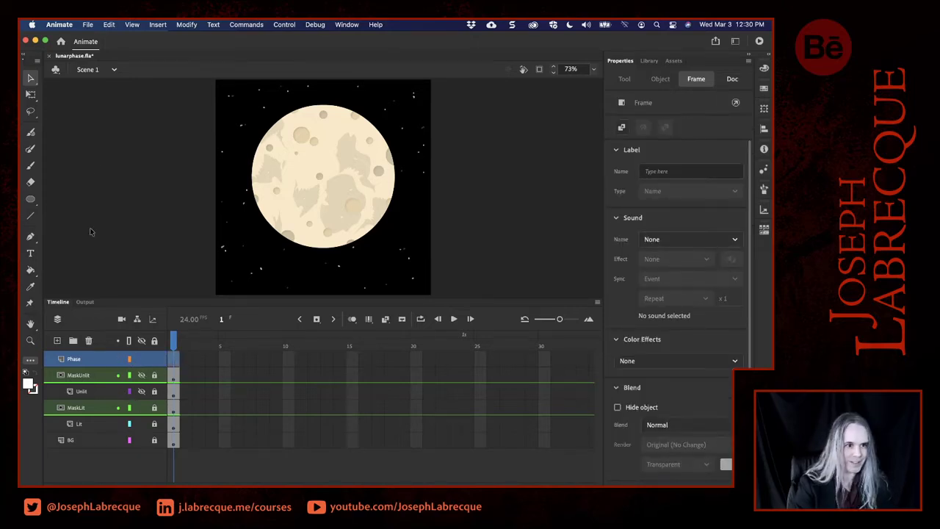
pyautogui.click(31, 255)
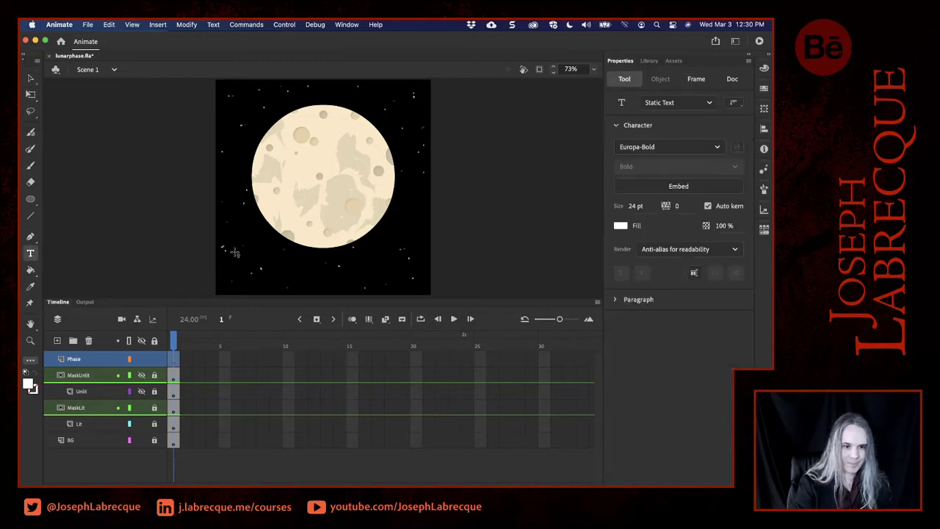
pyautogui.click(302, 268)
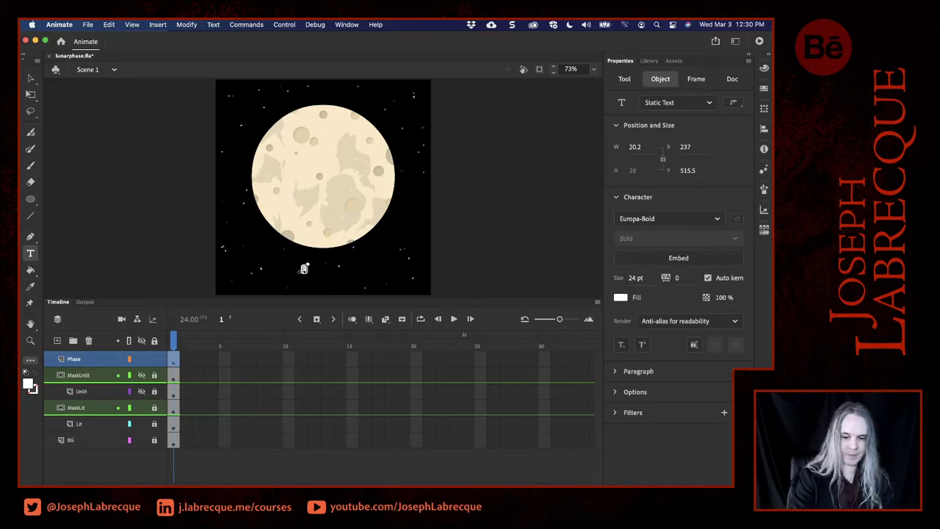
pyautogui.write('Waxing Gibbous')
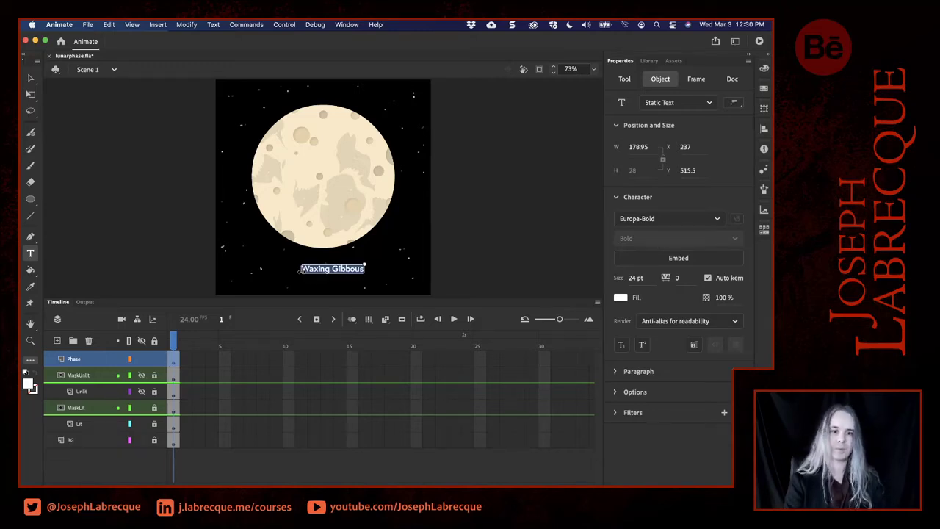
# Set the "Waxing Gibbous" text size to 48 pt and center-align its paragraph.
pyautogui.click(639, 278)
pyautogui.write('26')
pyautogui.press('Return')
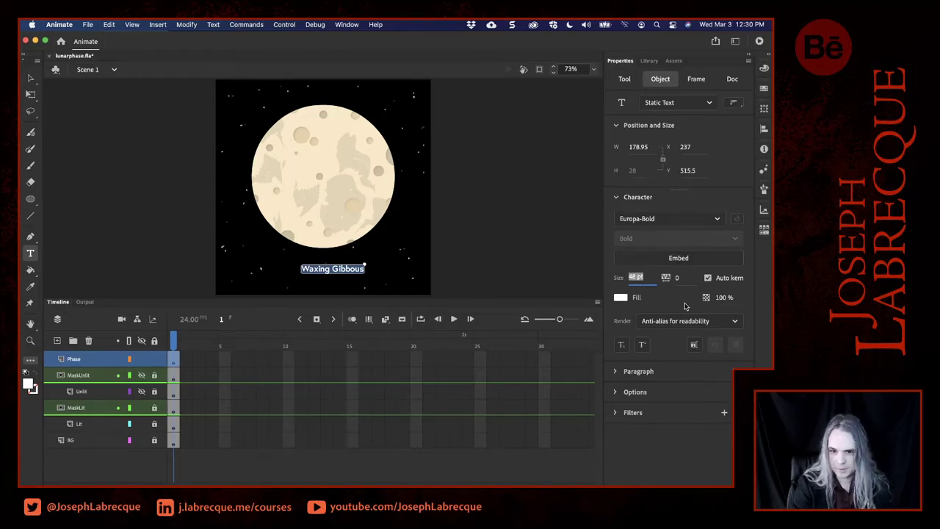
pyautogui.click(617, 373)
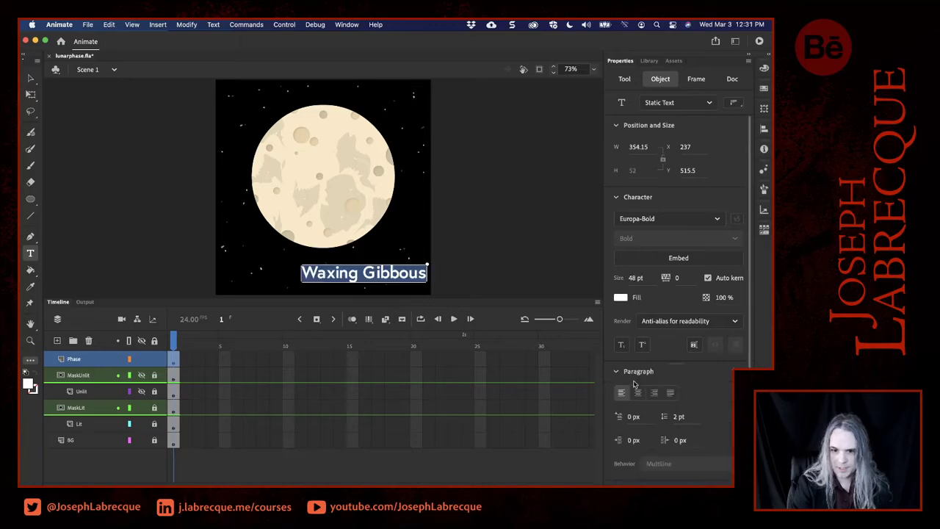
pyautogui.click(637, 397)
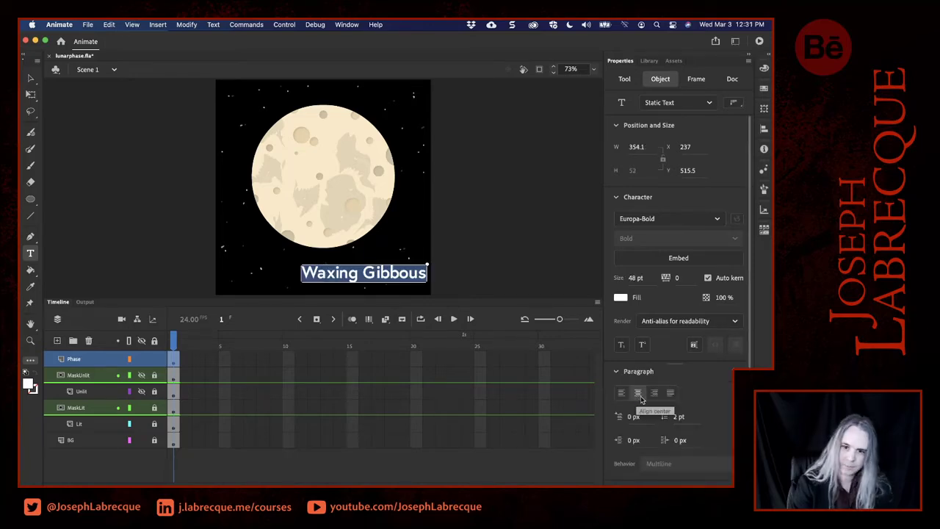
# Enlarge the "Waxing Gibbous" text to 52 pt.
pyautogui.click(633, 278)
pyautogui.press('Up')
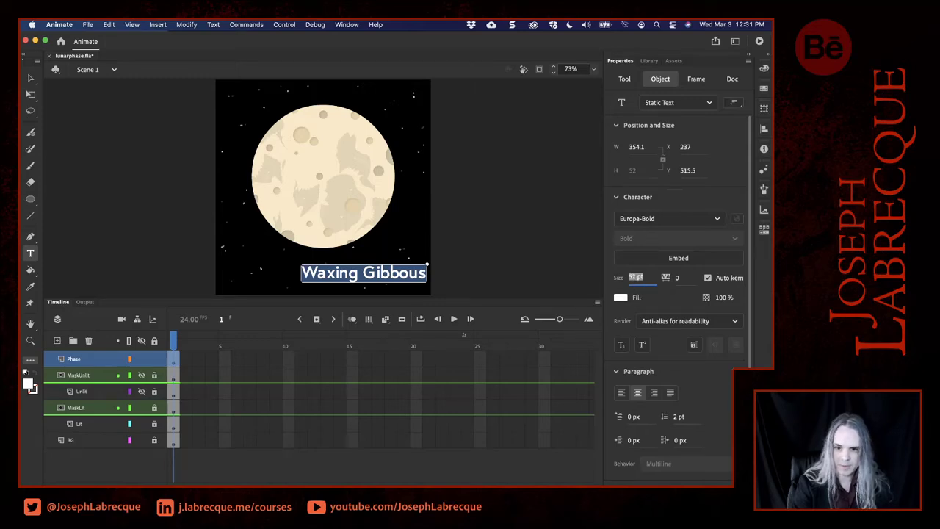
pyautogui.click(720, 407)
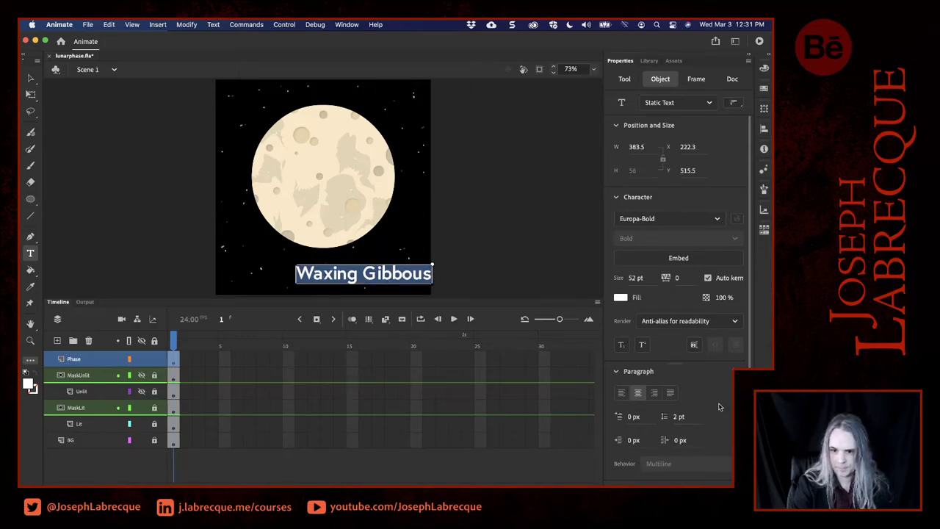
pyautogui.scroll(-1, 719, 407)
pyautogui.scroll(1, 720, 407)
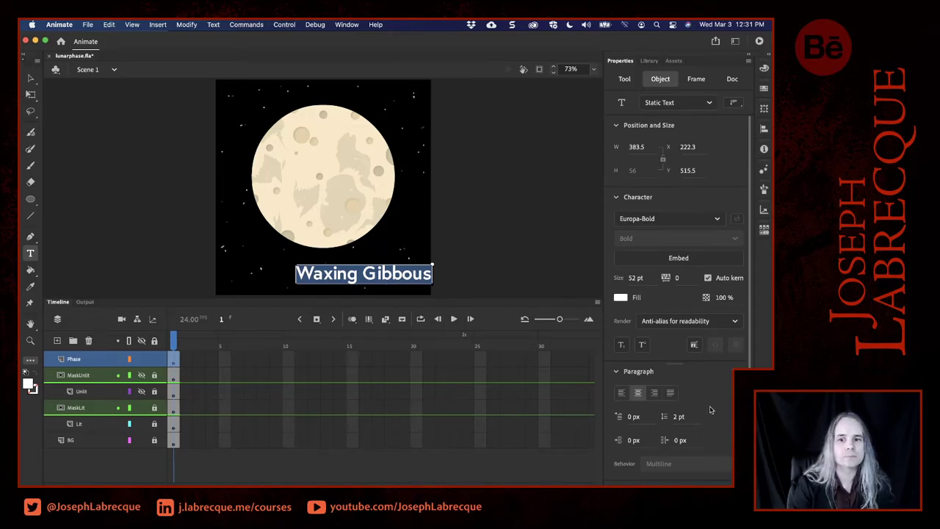
# Align the text object to the vertical and horizontal center of the stage.
pyautogui.click(31, 78)
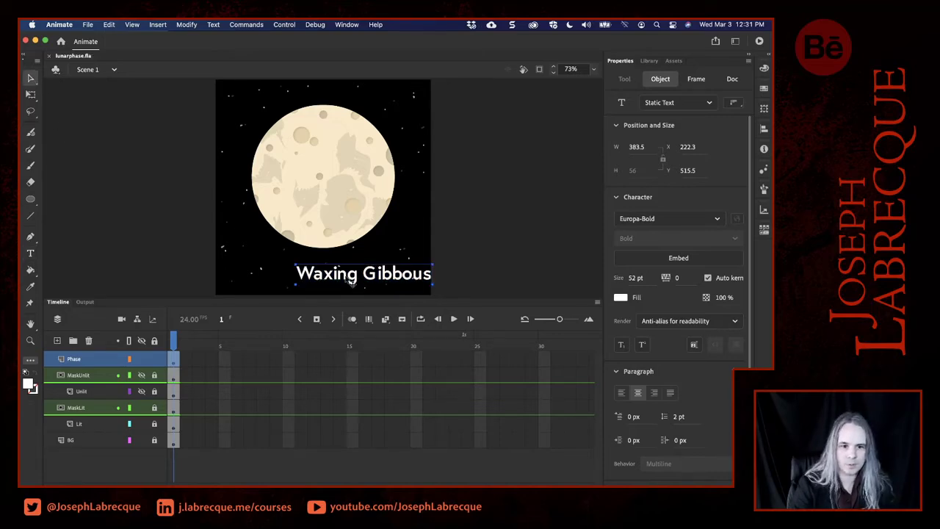
pyautogui.click(764, 128)
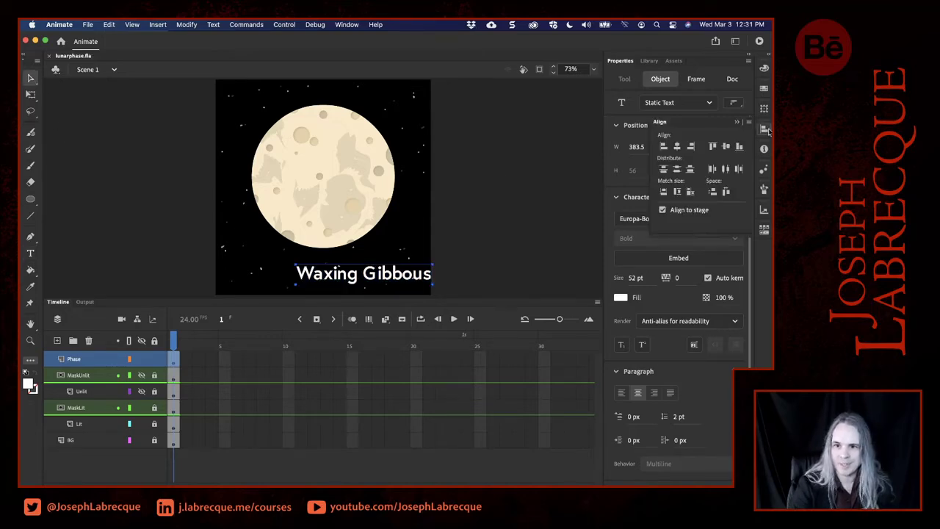
pyautogui.click(727, 147)
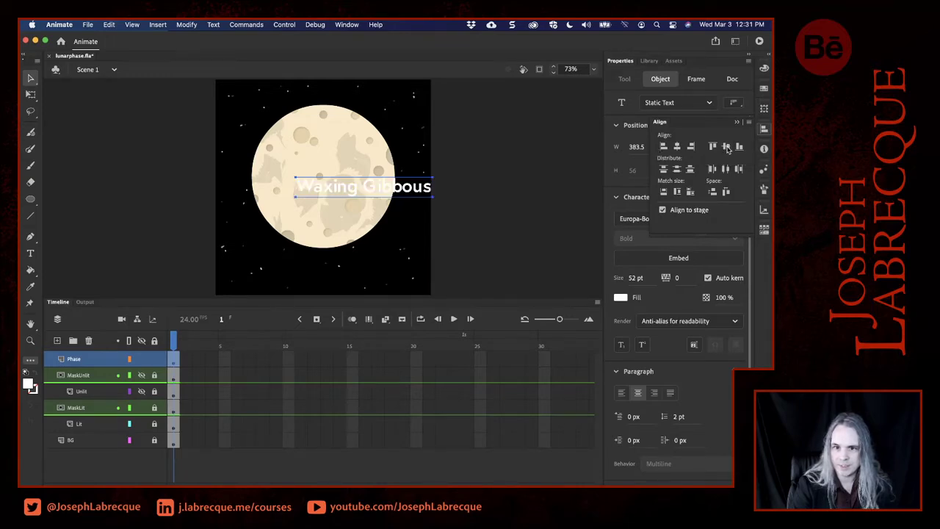
pyautogui.click(677, 146)
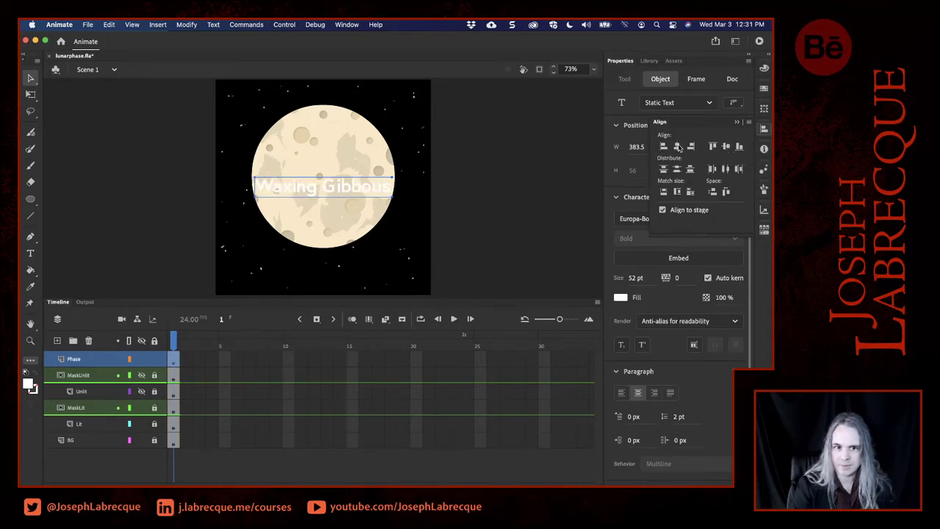
# Nudge the centered text straight down beneath the moon to a Y position of about 522.
pyautogui.click(357, 188)
pyautogui.hotkey('shift', 'Down')
pyautogui.hotkey('shift', 'Down')
pyautogui.hotkey('shift', 'Down')
pyautogui.hotkey('shift', 'Down')
pyautogui.hotkey('shift', 'Down')
pyautogui.hotkey('shift', 'Down')
pyautogui.hotkey('shift', 'Down')
pyautogui.hotkey('shift', 'Down')
pyautogui.hotkey('shift', 'Down')
pyautogui.hotkey('shift', 'Down')
pyautogui.hotkey('shift', 'Down')
pyautogui.hotkey('shift', 'Down')
pyautogui.hotkey('shift', 'Down')
pyautogui.hotkey('shift', 'Down')
pyautogui.hotkey('shift', 'Down')
pyautogui.hotkey('shift', 'Down')
pyautogui.hotkey('shift', 'Down')
pyautogui.hotkey('shift', 'Down')
pyautogui.hotkey('shift', 'Down')
pyautogui.hotkey('shift', 'Down')
pyautogui.hotkey('shift', 'Down')
pyautogui.hotkey('shift', 'Down')
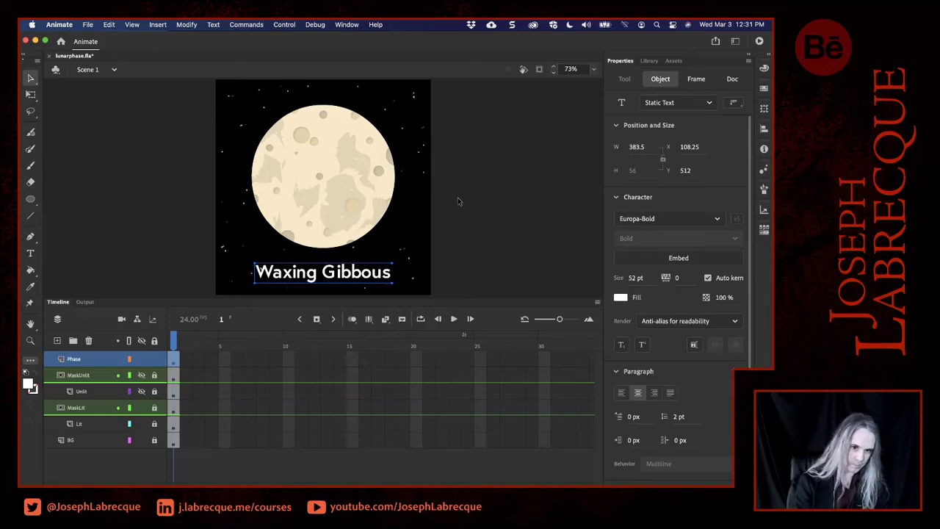
pyautogui.press('Down')
pyautogui.press('Down')
pyautogui.press('Down')
pyautogui.press('Down')
pyautogui.press('Down')
pyautogui.press('Down')
pyautogui.press('Down')
pyautogui.press('Down')
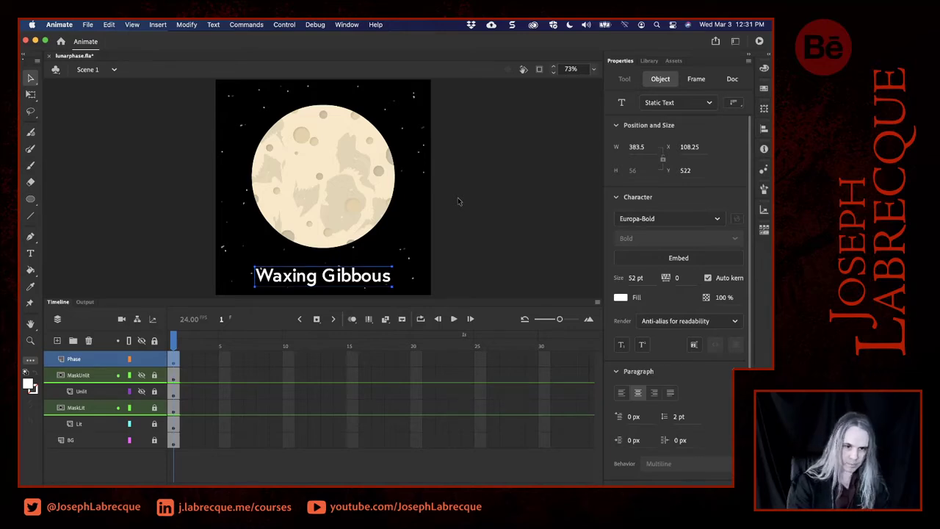
# Deselect the text and test the movie to preview the moon with its phase label.
pyautogui.click(458, 197)
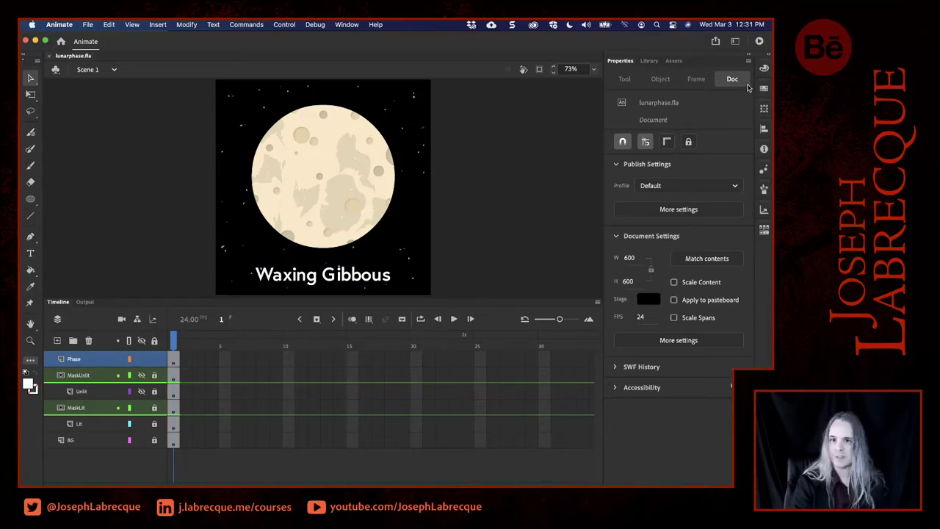
pyautogui.click(759, 44)
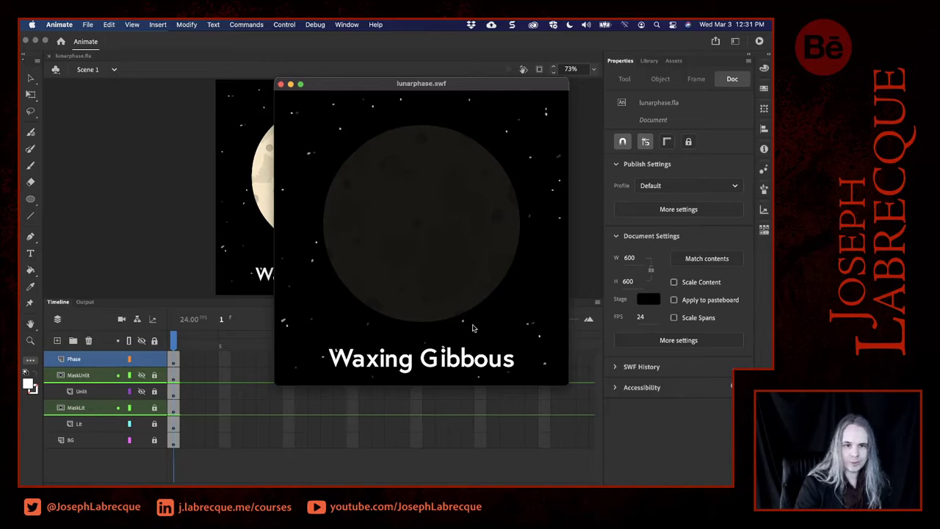
# Close the test movie window, show the Unlit layer to check the dark moon, and hide it again.
pyautogui.moveTo(335, 88); pyautogui.dragTo(435, 116)
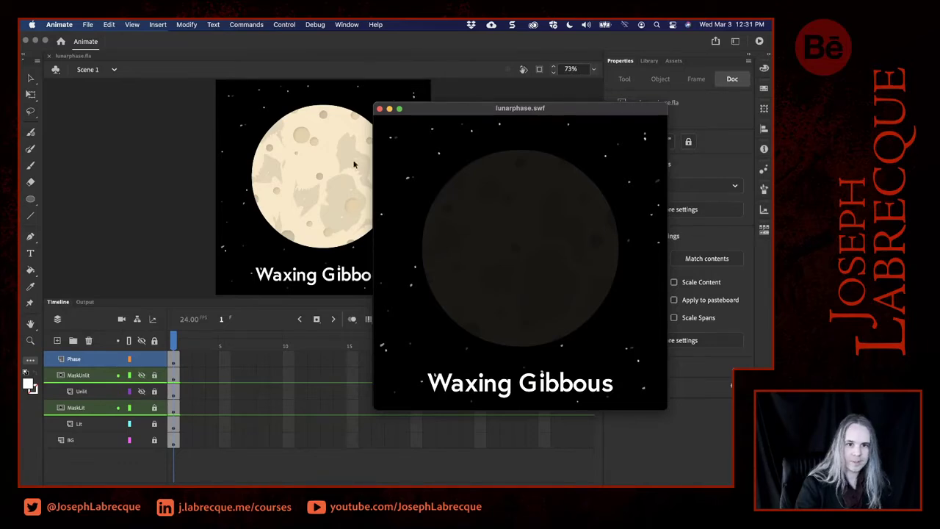
pyautogui.click(379, 109)
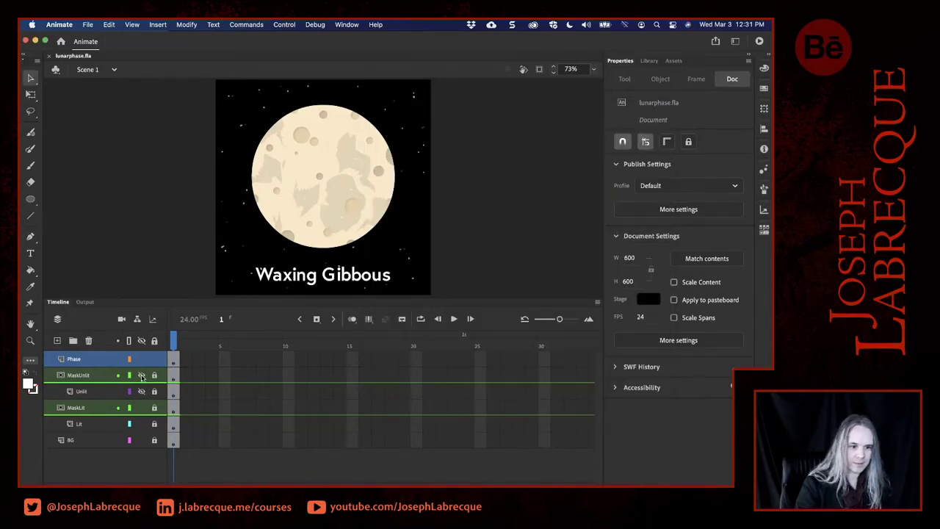
pyautogui.click(142, 391)
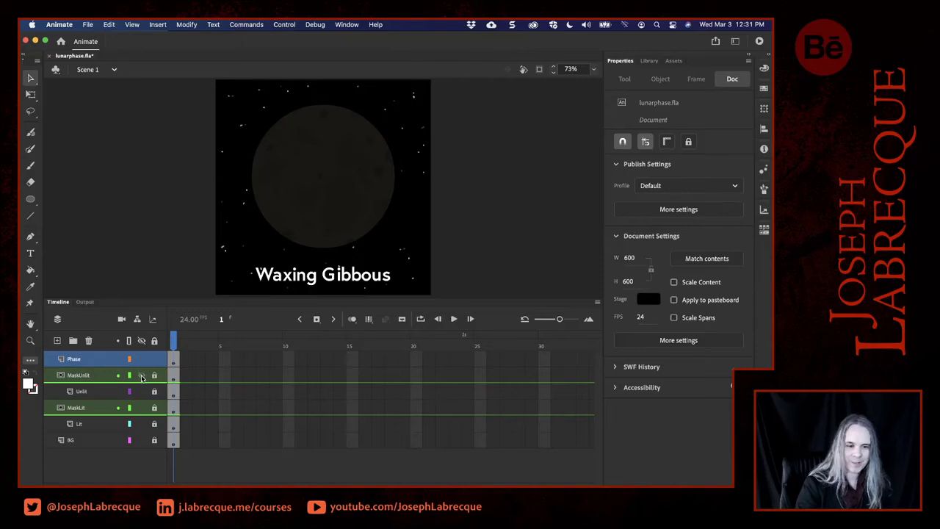
pyautogui.click(142, 391)
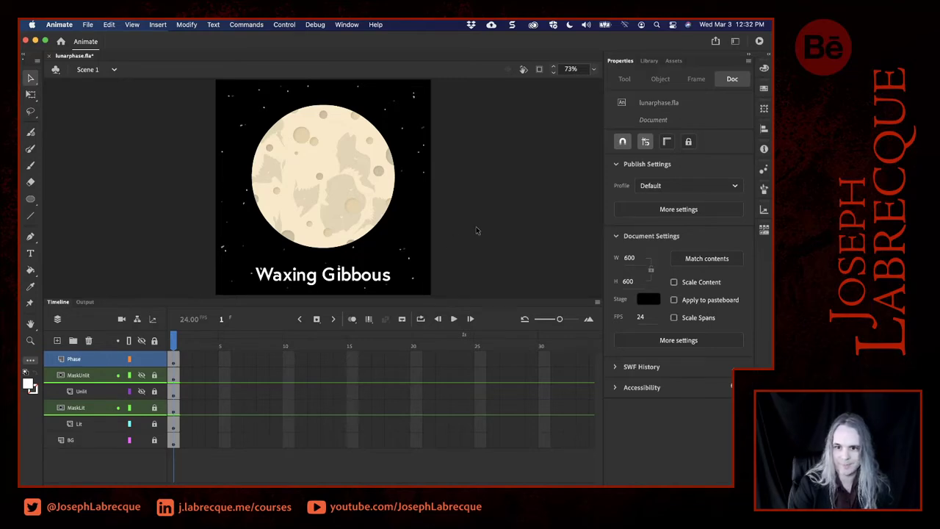
# Try letter spacing values of 5 and 3 on the "Waxing Gibbous" text.
pyautogui.click(310, 281)
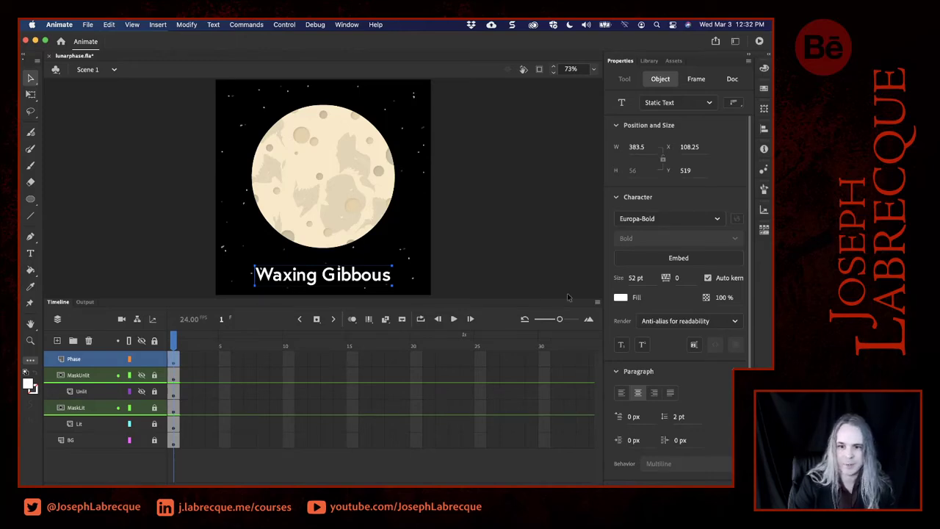
pyautogui.click(677, 279)
pyautogui.write('2')
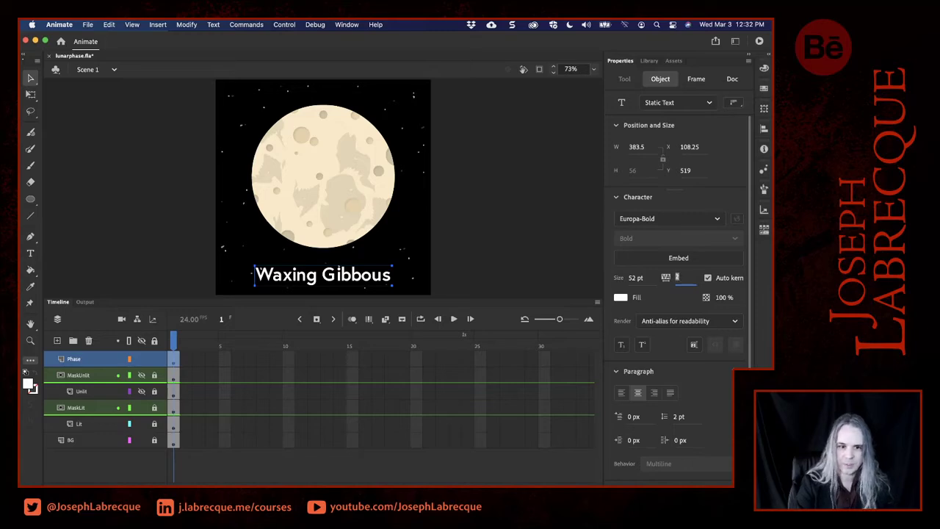
pyautogui.click(541, 254)
pyautogui.click(390, 282)
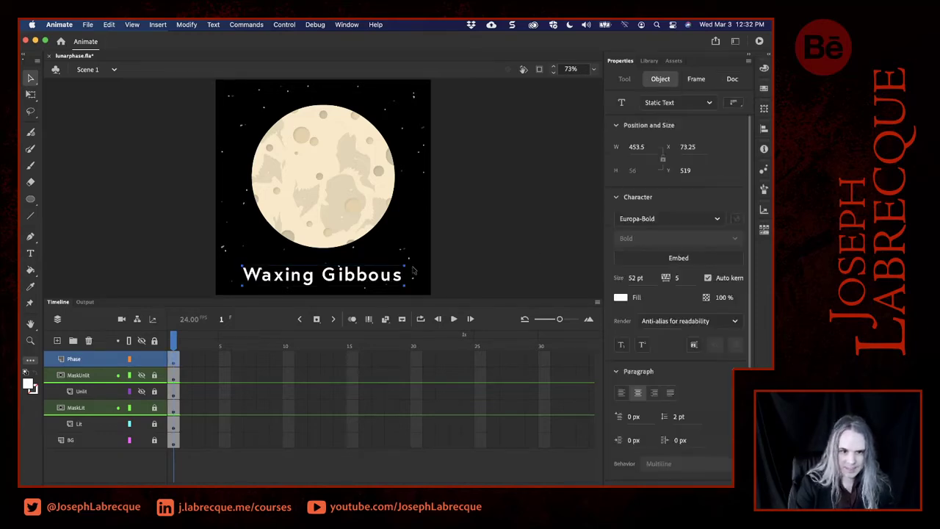
pyautogui.click(678, 279)
pyautogui.write('3')
pyautogui.press('Return')
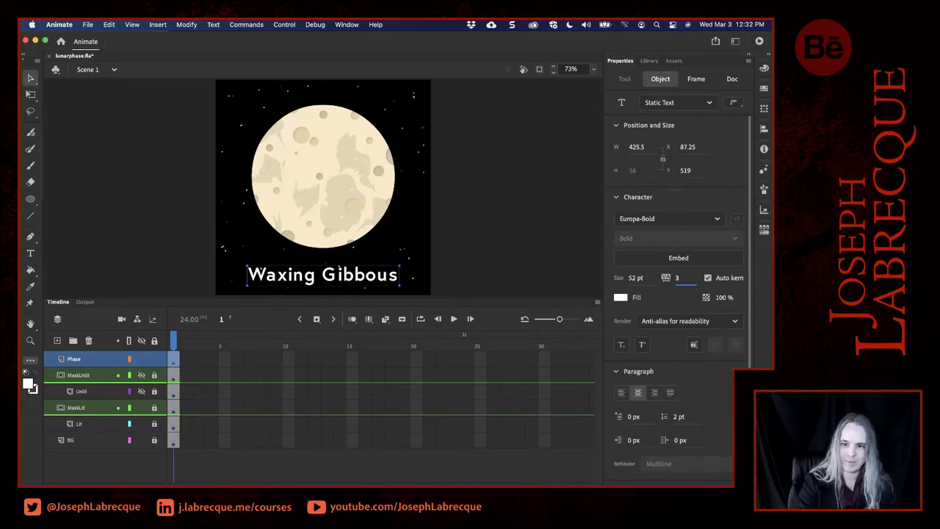
pyautogui.click(447, 249)
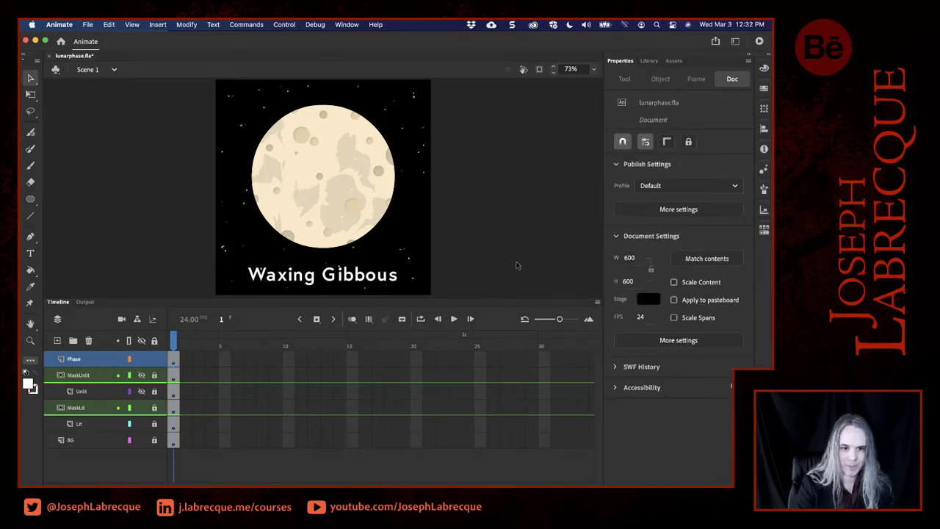
# Set the "Waxing Gibbous" text's letter spacing to 2 and center it horizontally on the stage.
pyautogui.click(358, 284)
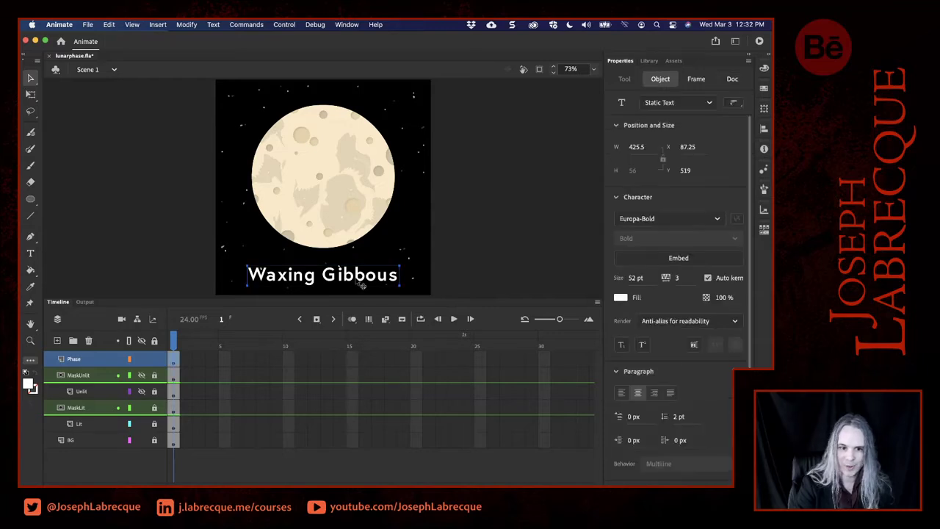
pyautogui.click(679, 278)
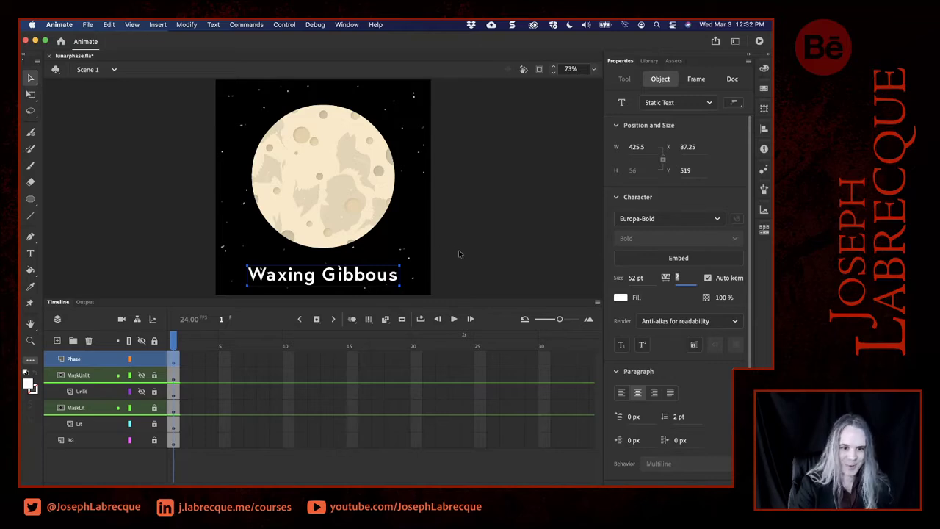
pyautogui.click(481, 269)
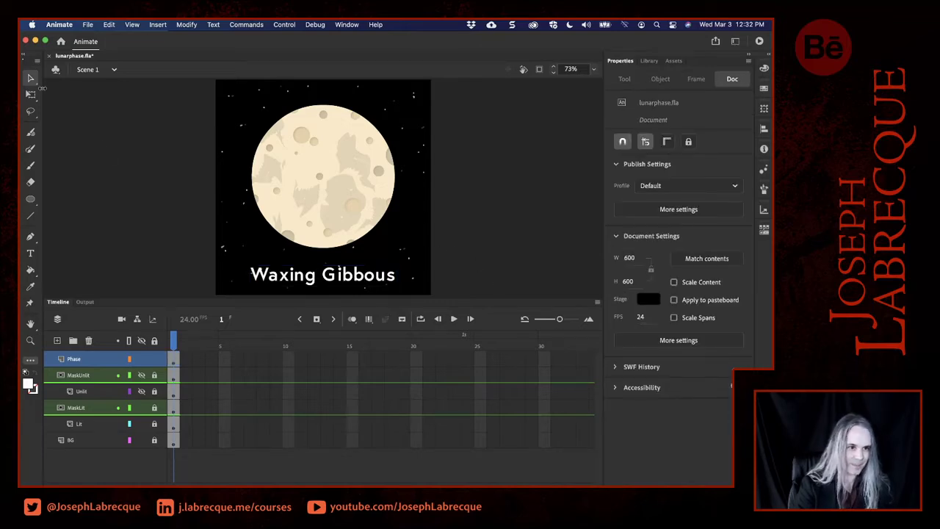
pyautogui.click(356, 283)
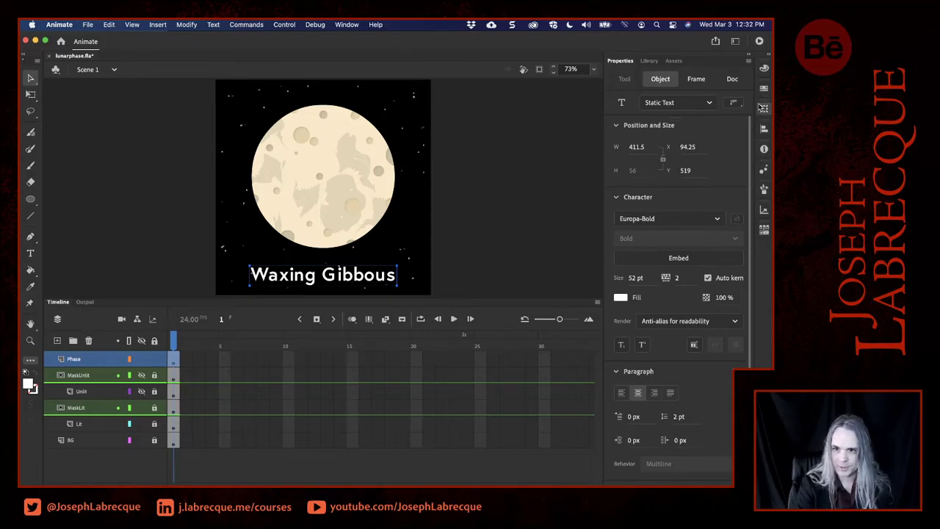
pyautogui.click(764, 129)
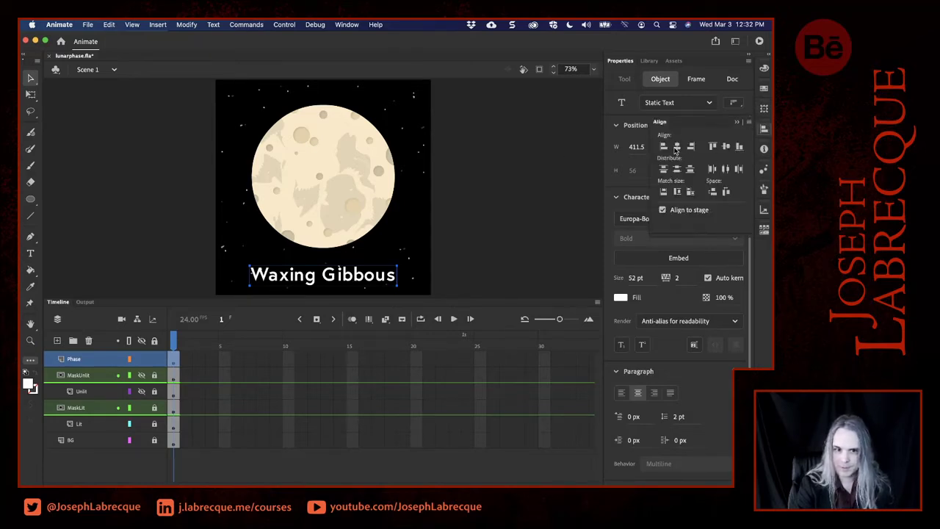
pyautogui.click(540, 196)
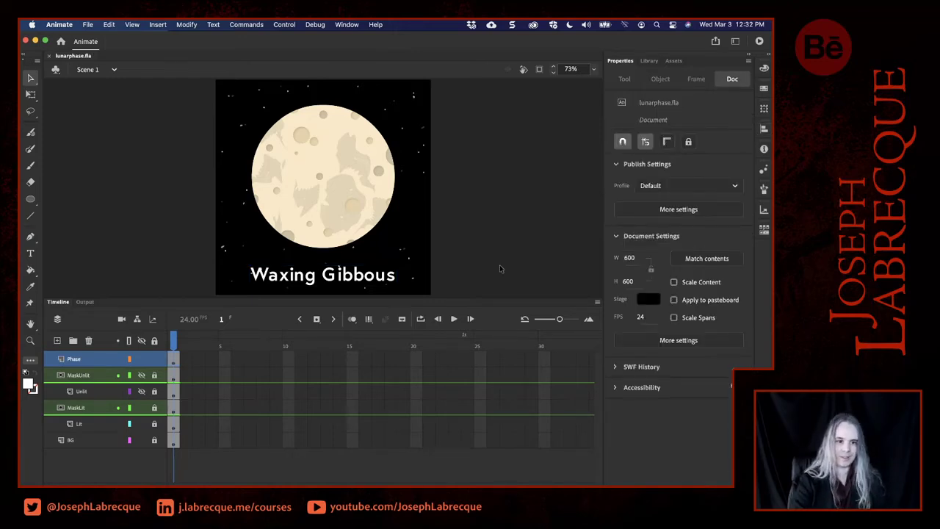
# Reduce the height of the timeline area to give the stage more room.
pyautogui.moveTo(469, 299); pyautogui.dragTo(470, 333)
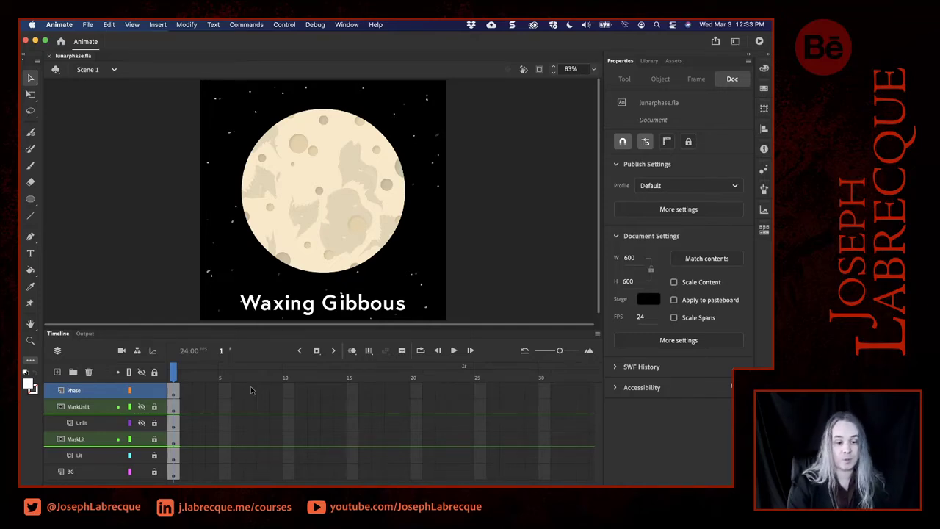
pyautogui.click(174, 394)
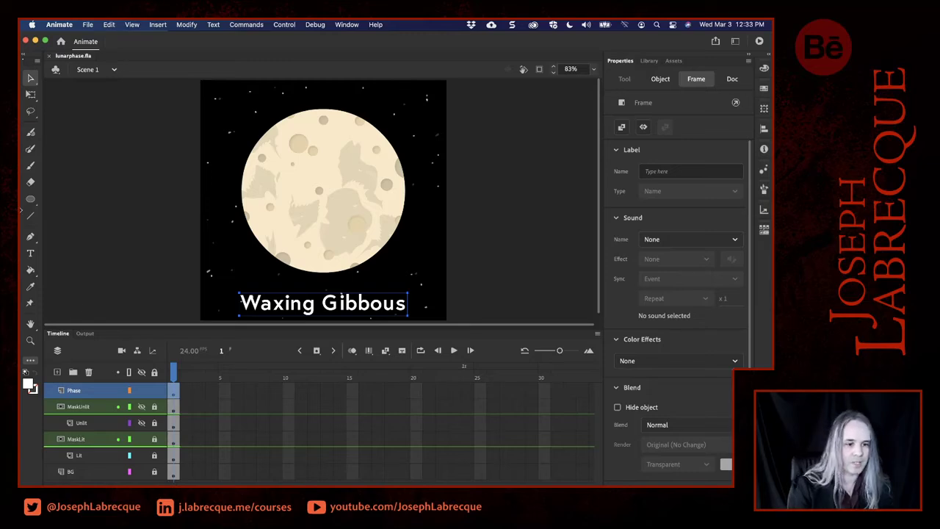
pyautogui.click(544, 243)
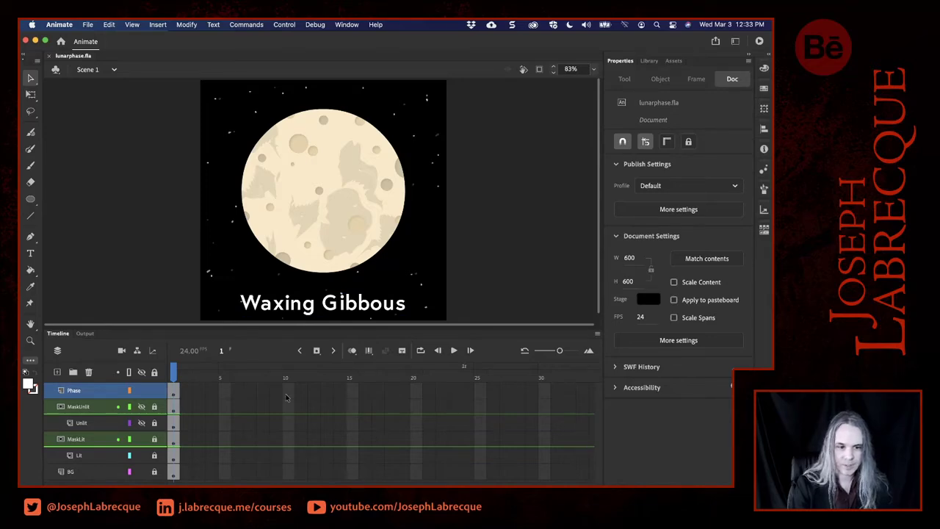
# Examine the order of the moon phases in the reference image moon-phases-explained.png in Finder and return to Animate.
pyautogui.press('space')
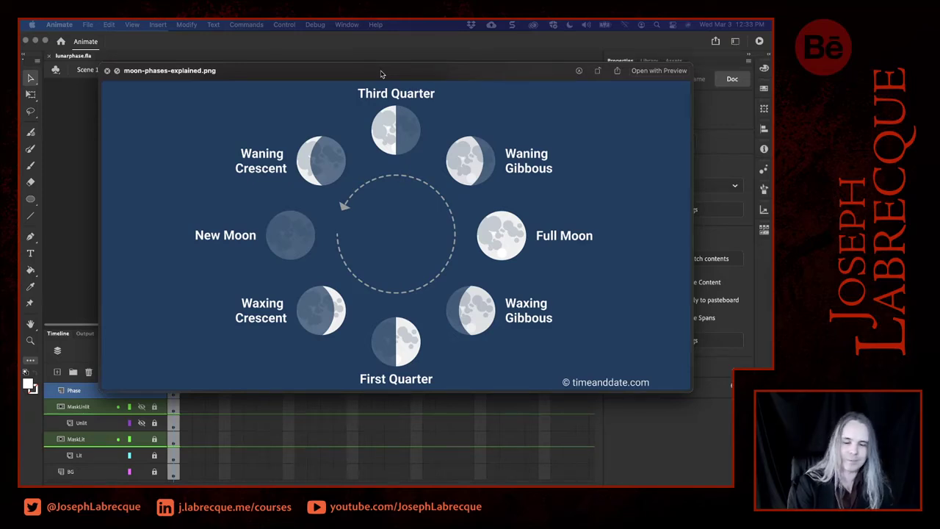
pyautogui.click(381, 73)
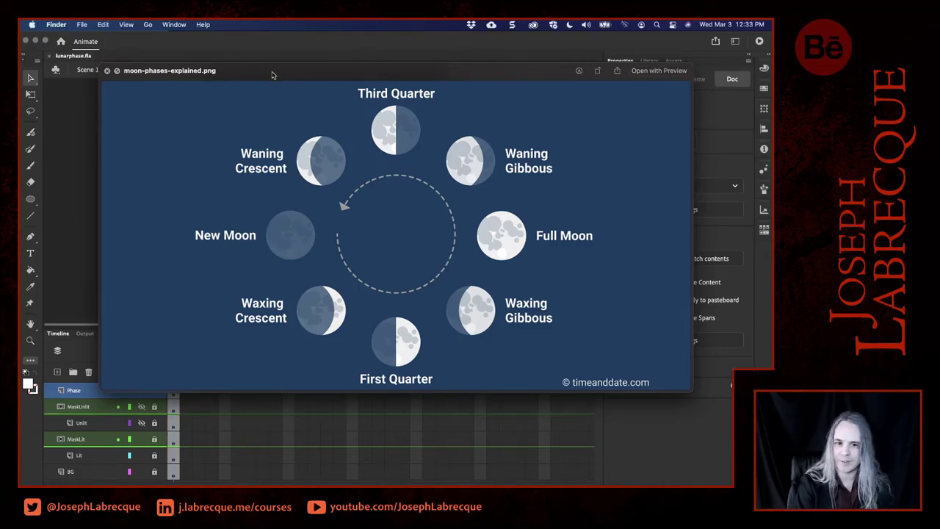
pyautogui.press('space')
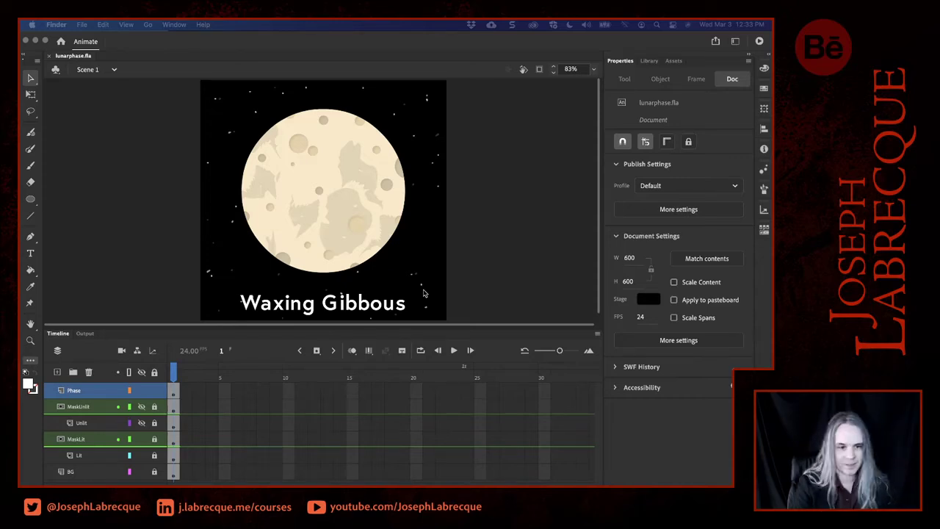
pyautogui.click(135, 259)
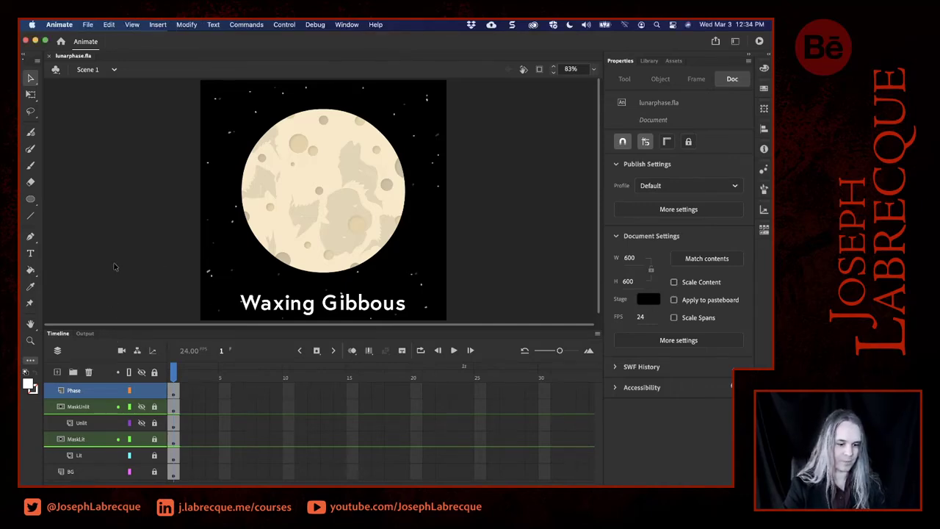
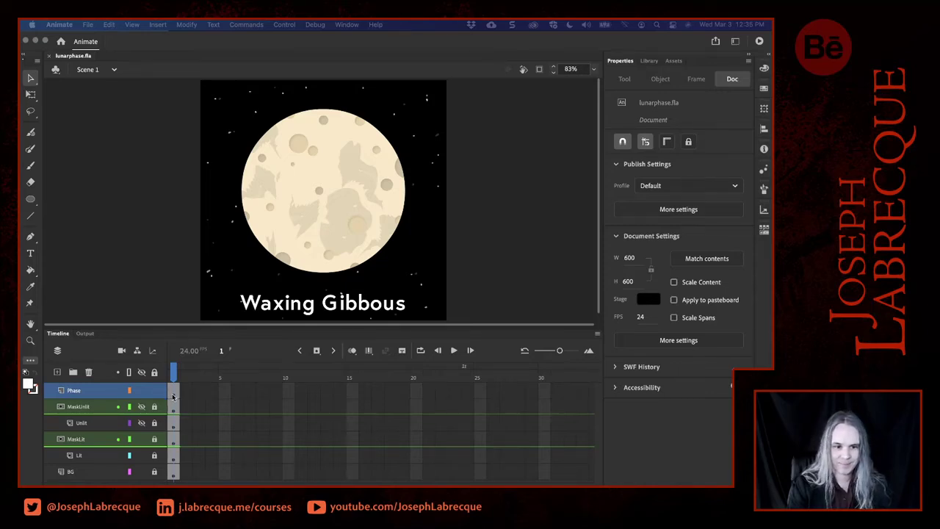
# Nudge the "Waxing Gibbous" text straight up to a Y position of 512 and deselect it.
pyautogui.click(336, 315)
pyautogui.click(336, 314)
pyautogui.press('Up')
pyautogui.press('Up')
pyautogui.press('Up')
pyautogui.press('Up')
pyautogui.press('Up')
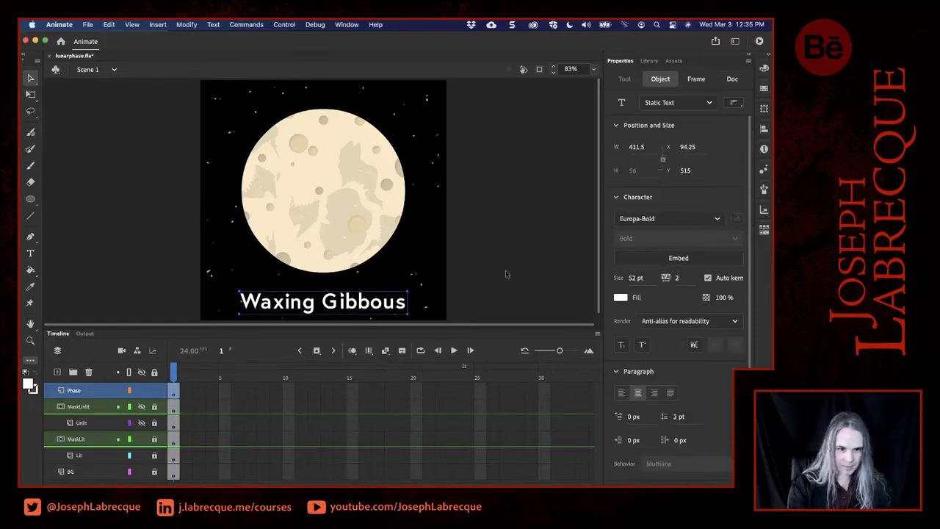
pyautogui.click(505, 271)
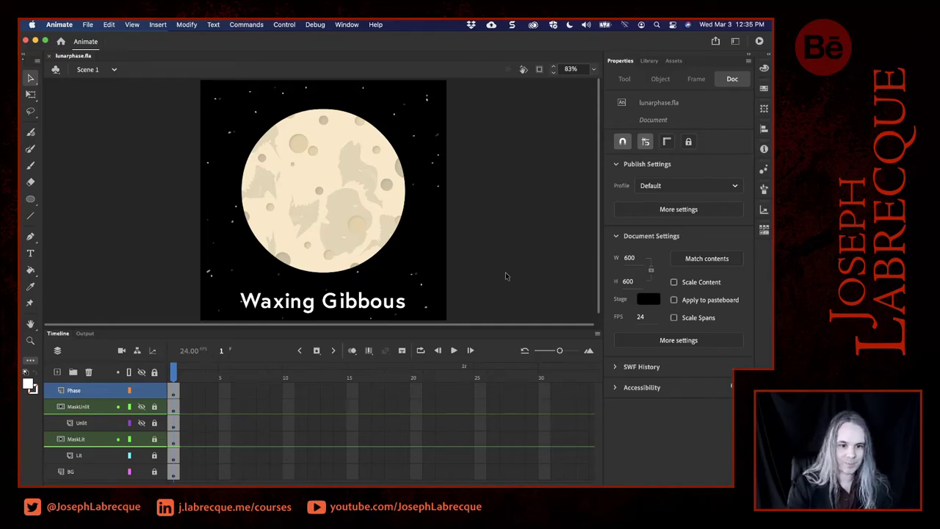
pyautogui.click(336, 311)
pyautogui.press('Up')
pyautogui.press('Up')
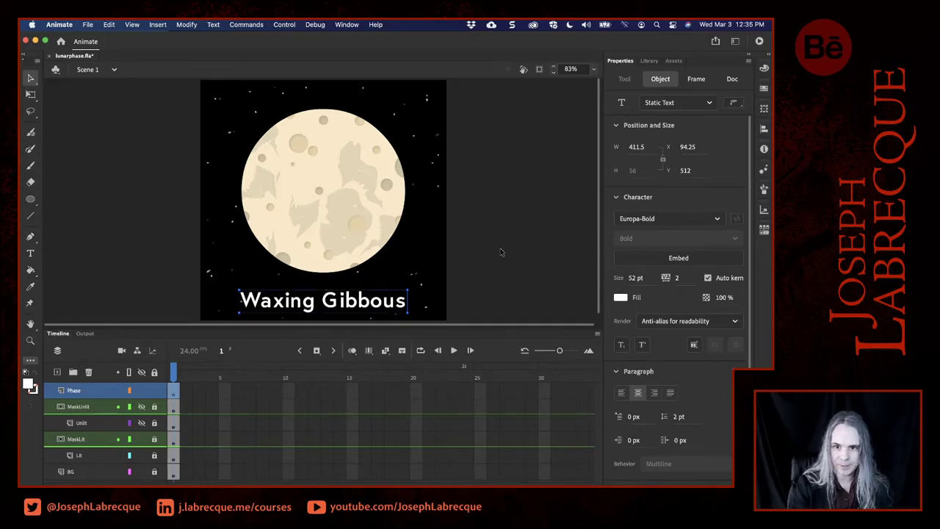
pyautogui.click(687, 146)
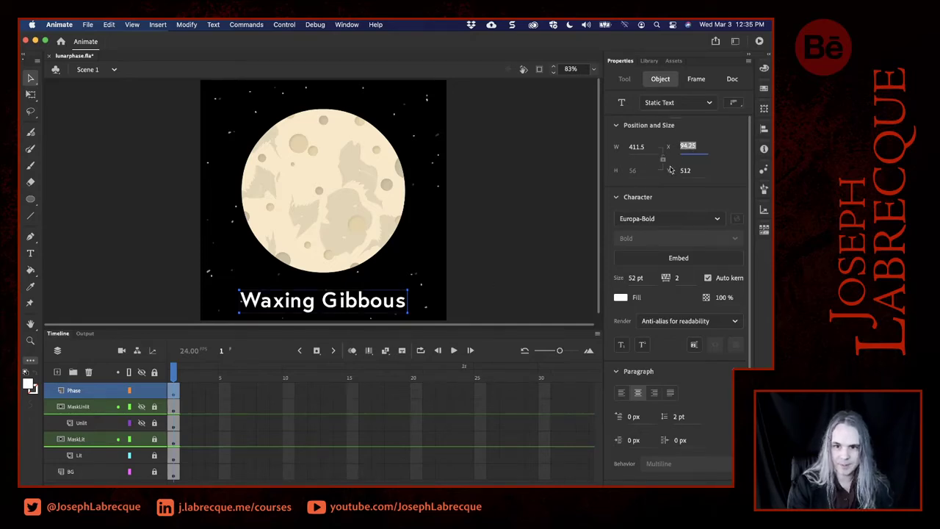
pyautogui.click(527, 266)
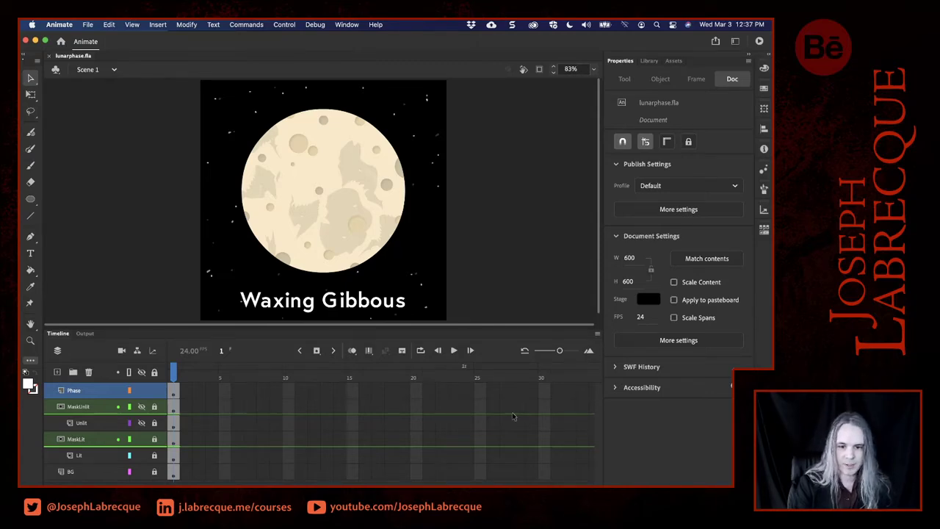
# Insert frames at frame 24 across all layers, from Phase down to BG, to extend the timeline.
pyautogui.moveTo(466, 391); pyautogui.dragTo(464, 476)
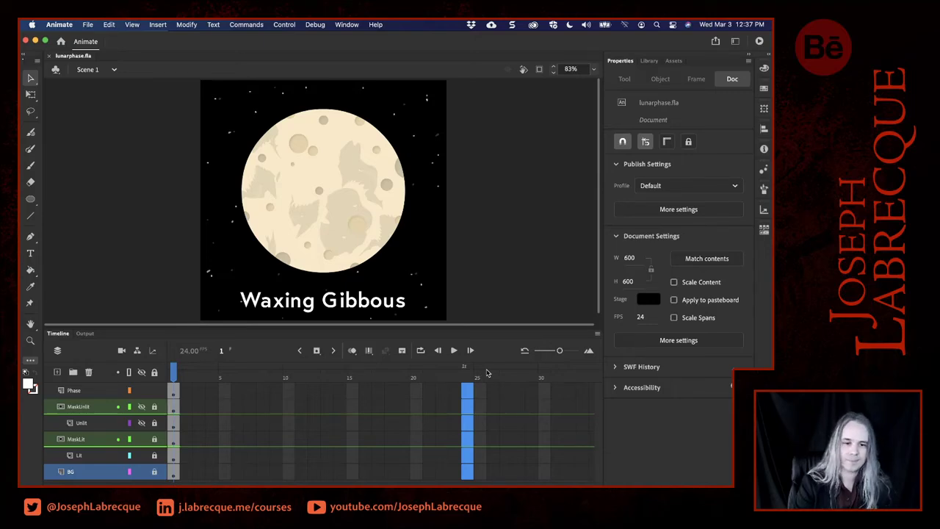
pyautogui.click(316, 351)
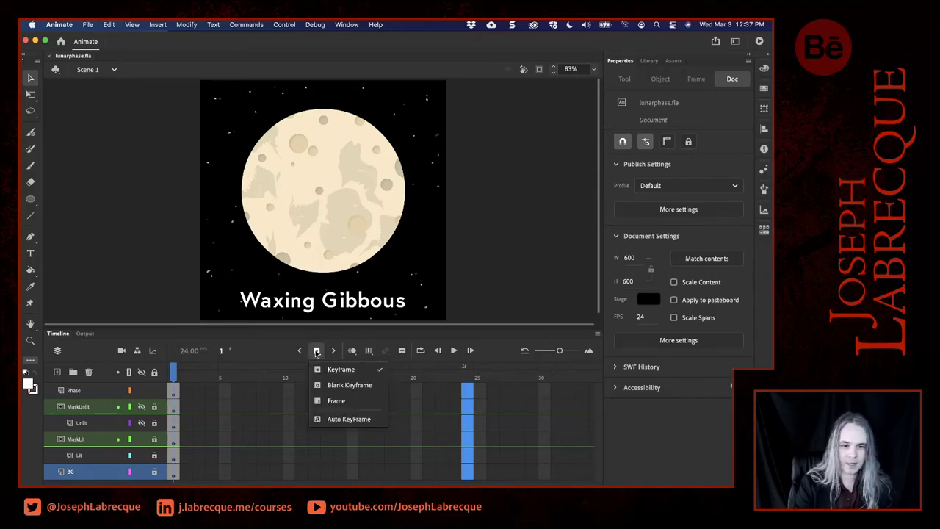
pyautogui.click(327, 400)
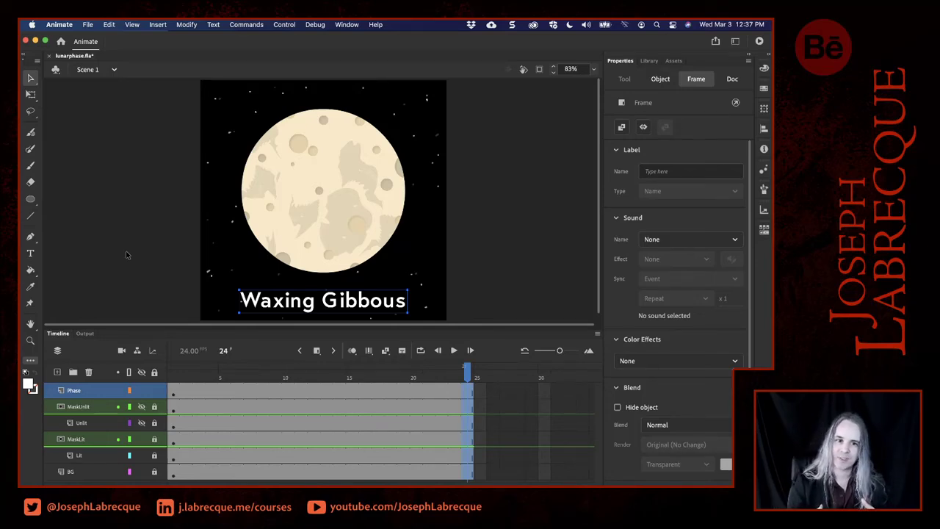
pyautogui.press('Return')
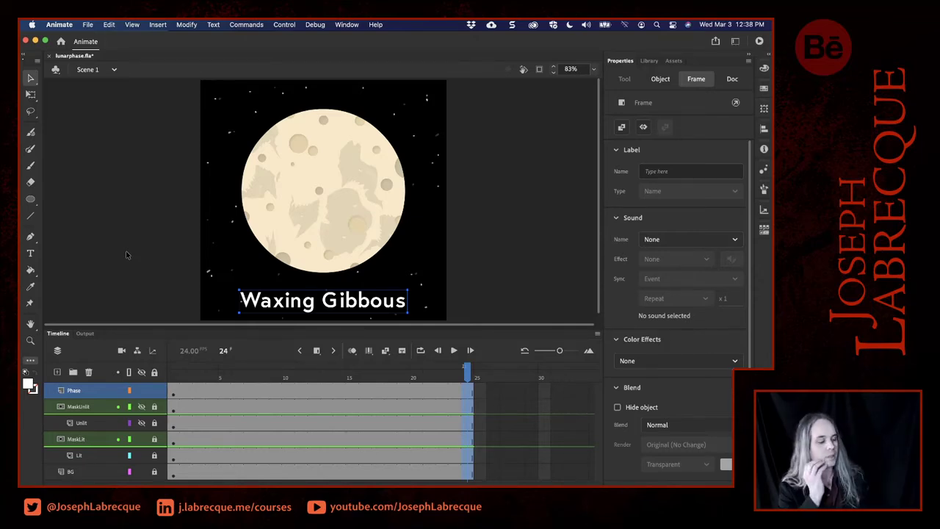
pyautogui.click(95, 122)
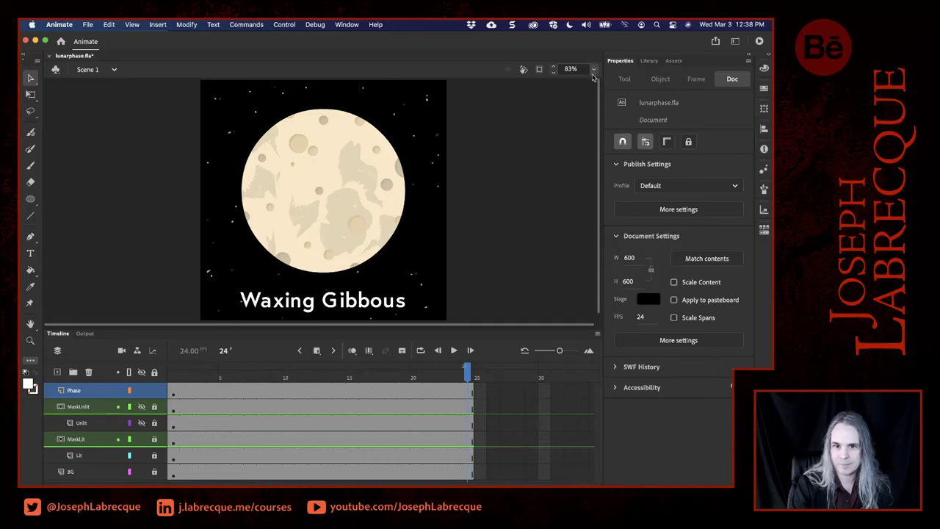
pyautogui.click(593, 69)
pyautogui.click(573, 49)
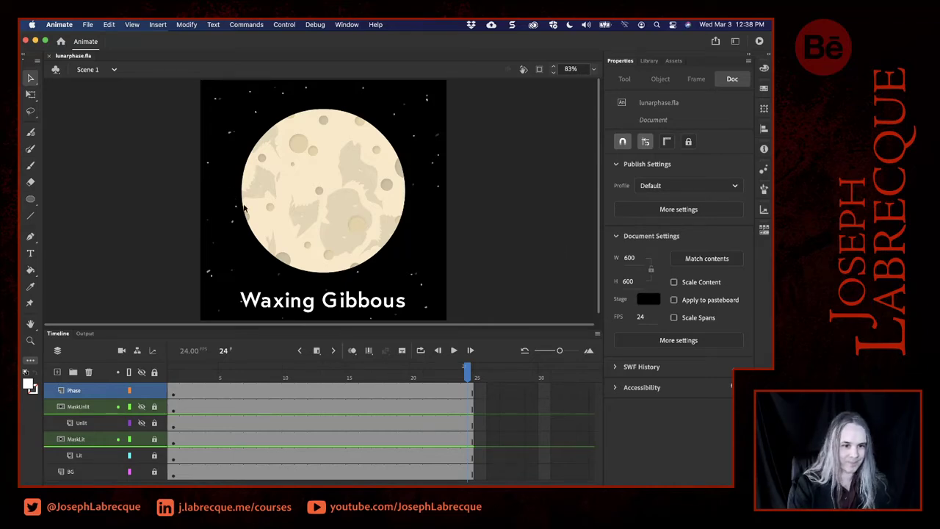
# Unlock the Lit layer and hide the MaskLit layer so the moon artwork can be edited.
pyautogui.click(93, 458)
pyautogui.click(154, 456)
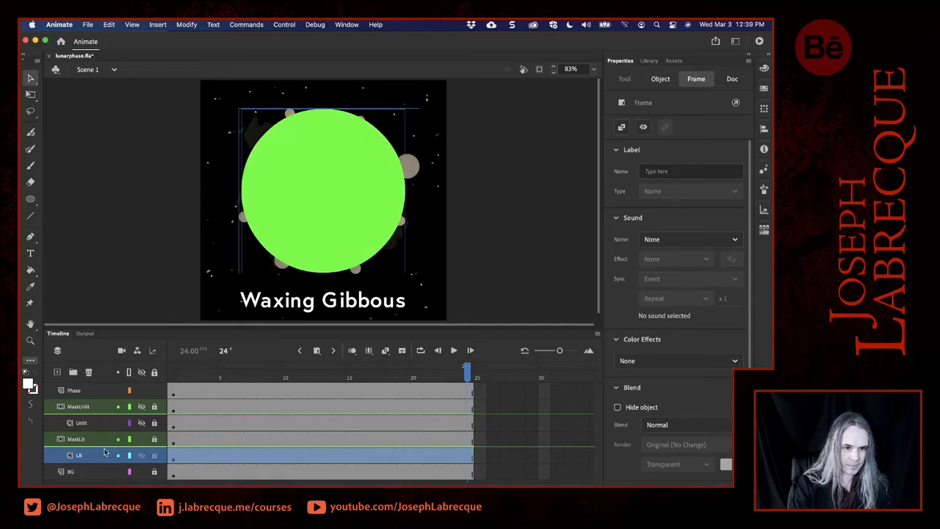
pyautogui.click(141, 439)
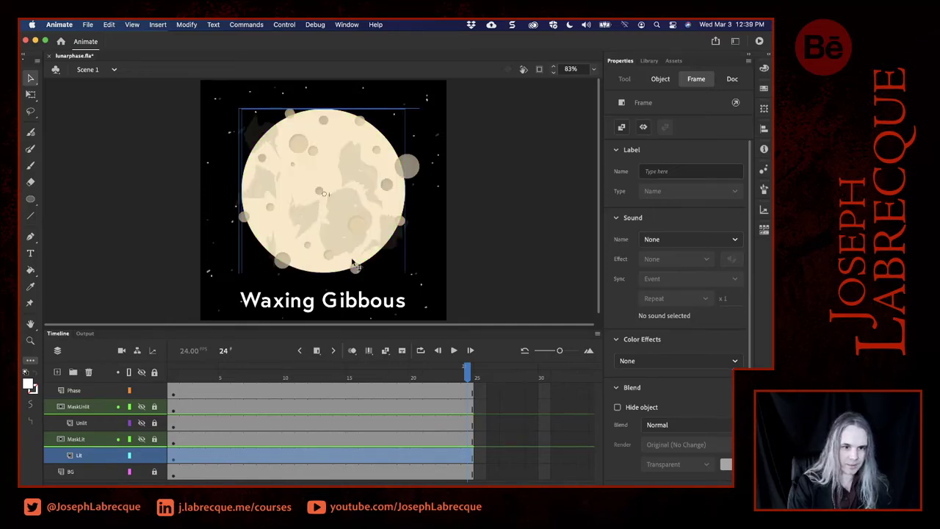
pyautogui.click(522, 243)
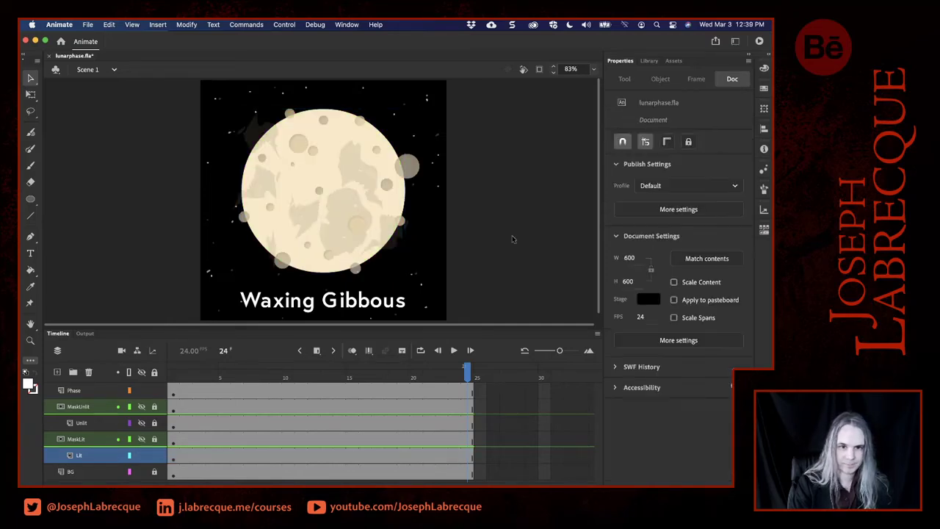
# Select the CratersOceans instance on the Lit layer and nudge it horizontally to an X position of 394.
pyautogui.click(371, 216)
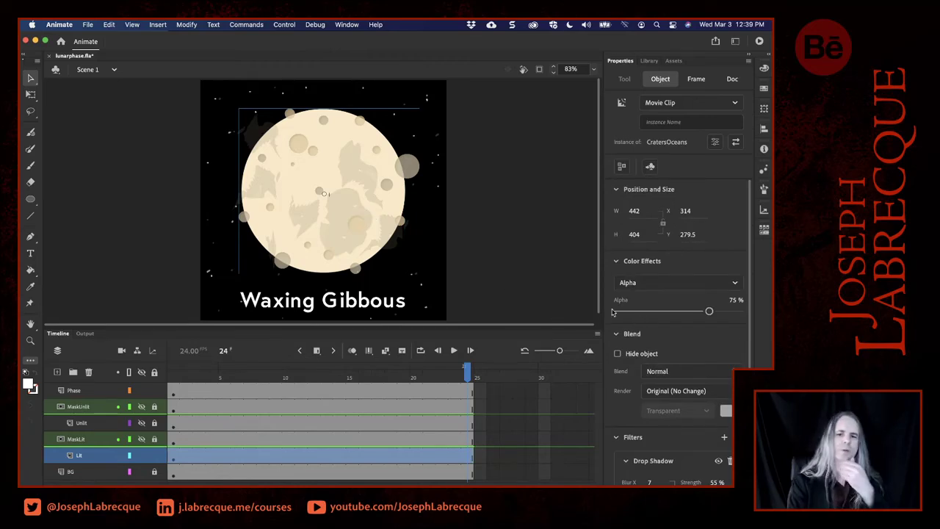
pyautogui.click(618, 334)
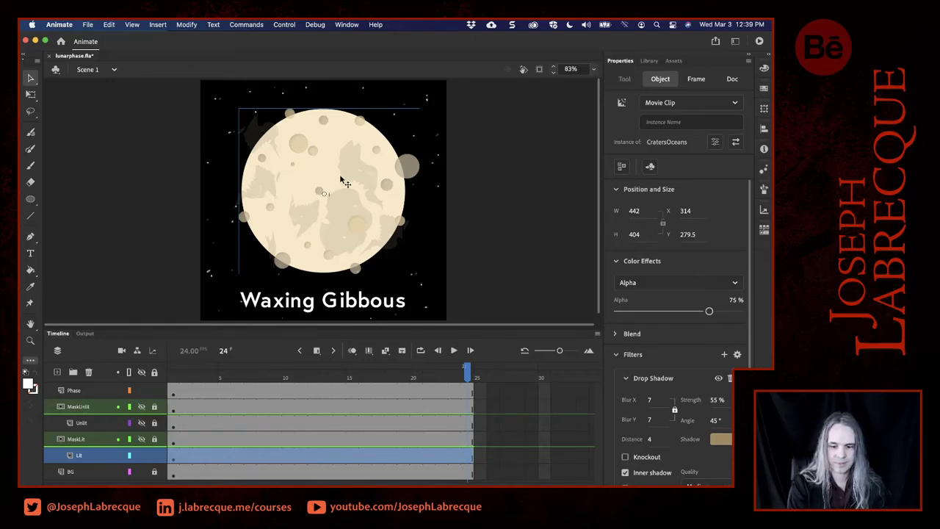
pyautogui.hotkey('shift', 'Right')
pyautogui.hotkey('shift', 'Right')
pyautogui.hotkey('shift', 'Right')
pyautogui.hotkey('shift', 'Right')
pyautogui.hotkey('shift', 'Right')
pyautogui.hotkey('shift', 'Right')
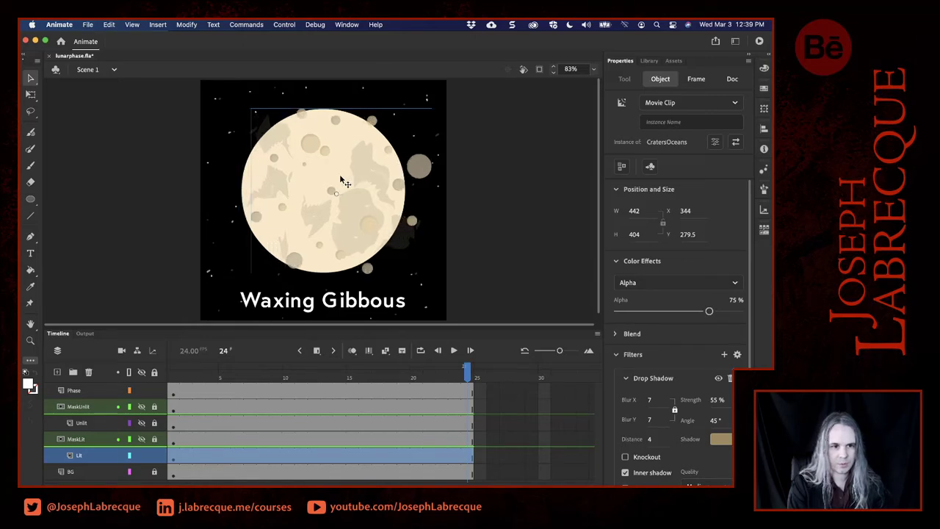
pyautogui.hotkey('shift', 'Right')
pyautogui.hotkey('shift', 'Right')
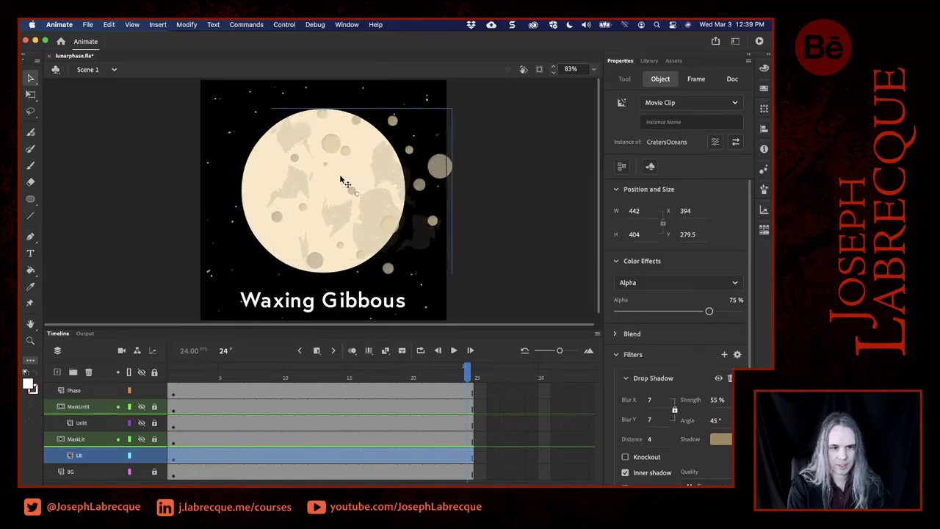
# Convert the cream moon circle on the Lit layer into a movie clip symbol named MoonDisc.
pyautogui.click(259, 183)
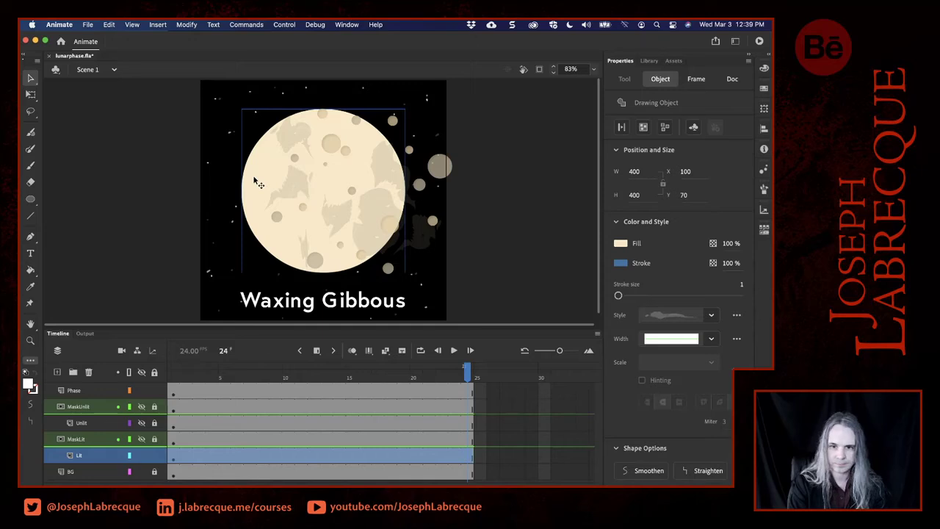
pyautogui.rightClick(255, 181)
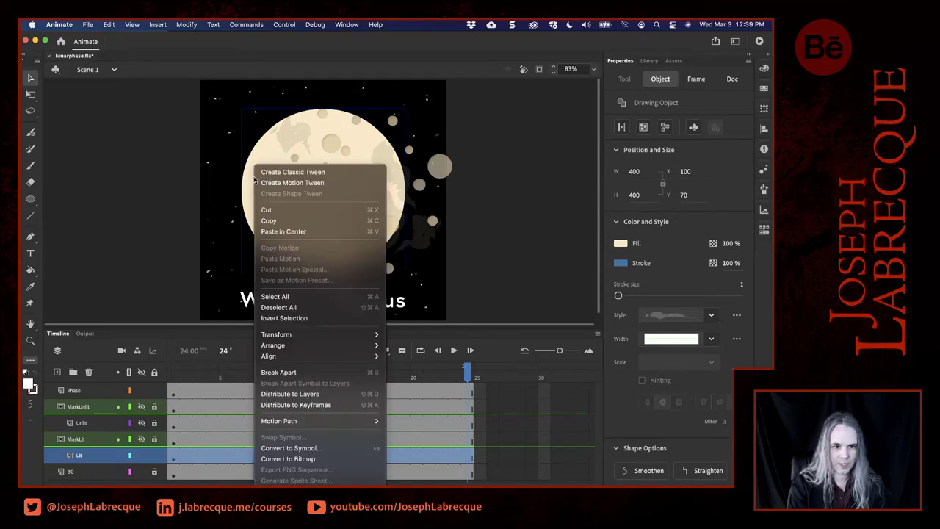
pyautogui.click(301, 448)
pyautogui.write('MoonDisc')
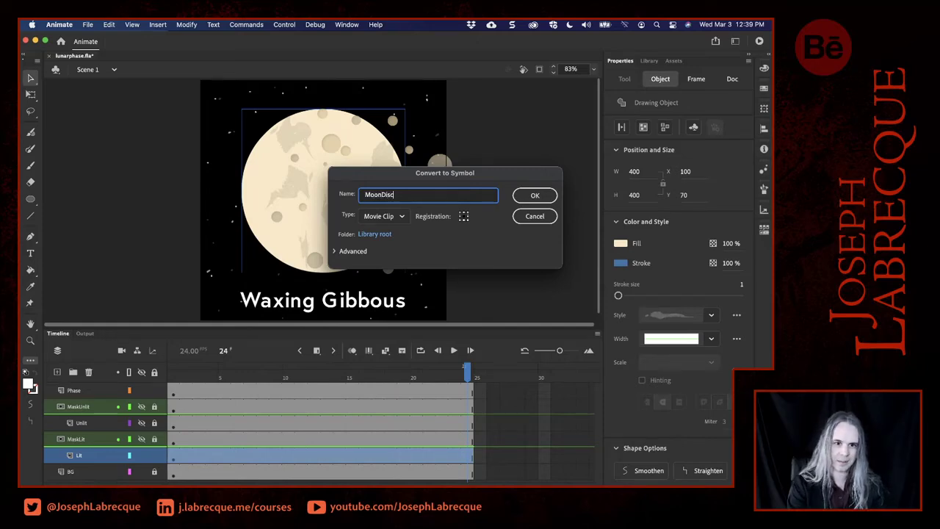
pyautogui.click(535, 196)
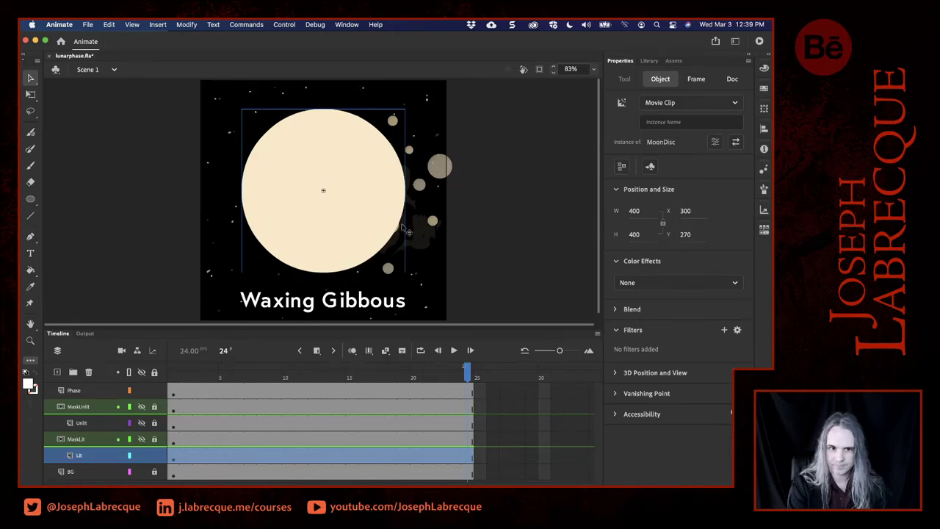
# Send the MoonDisc instance to the back, behind the craters and oceans.
pyautogui.rightClick(343, 200)
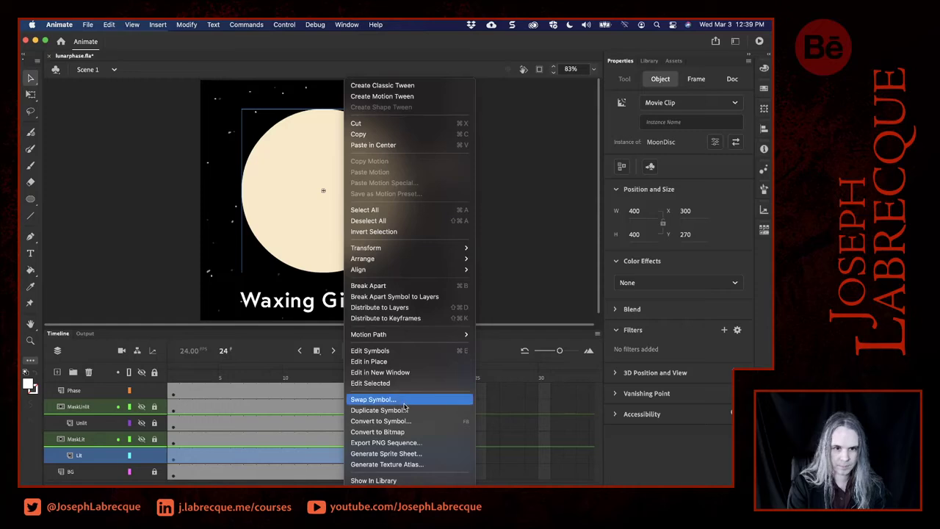
pyautogui.moveTo(413, 259)
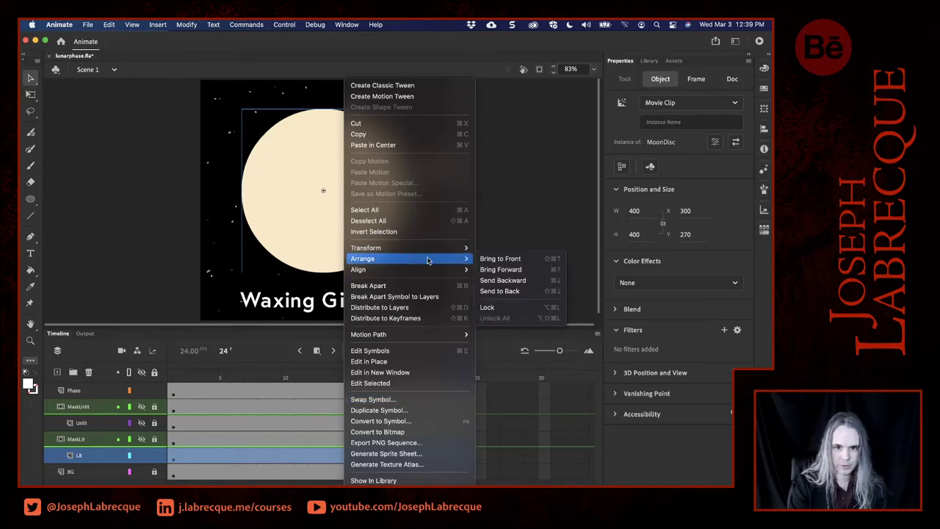
pyautogui.click(498, 291)
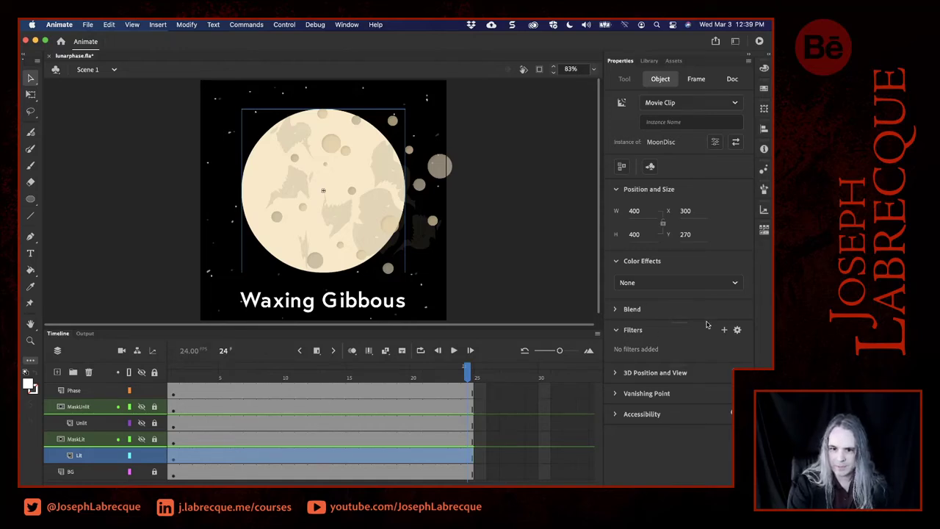
# Add a Glow filter to the MoonDisc instance with Medium quality and a blur of 98 in both directions.
pyautogui.click(725, 330)
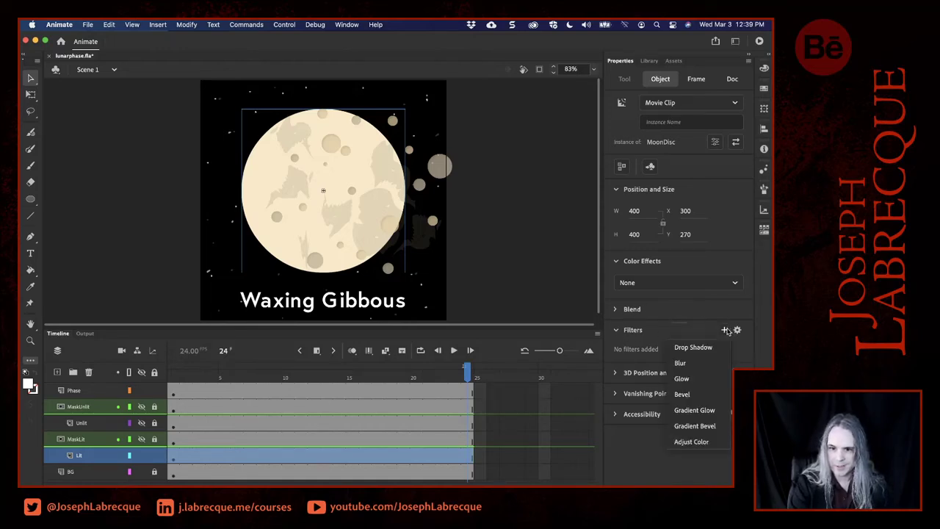
pyautogui.click(693, 379)
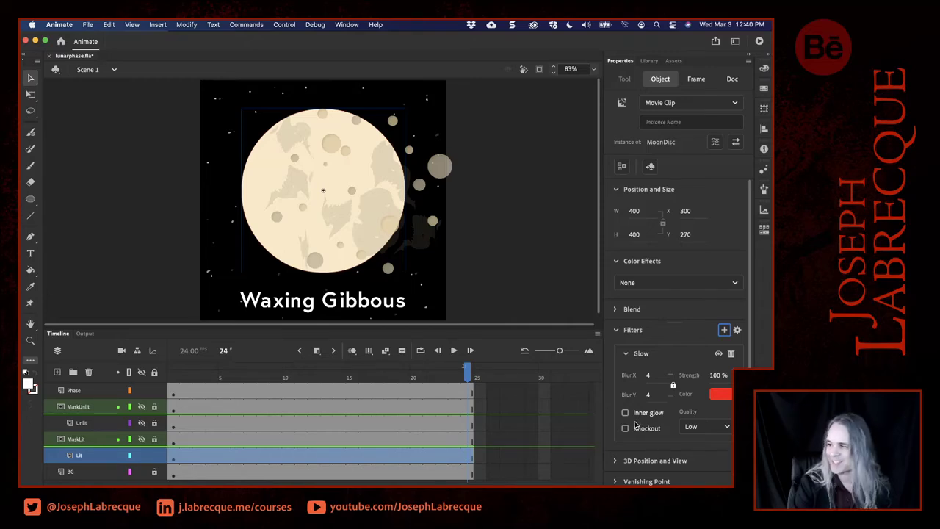
pyautogui.click(705, 426)
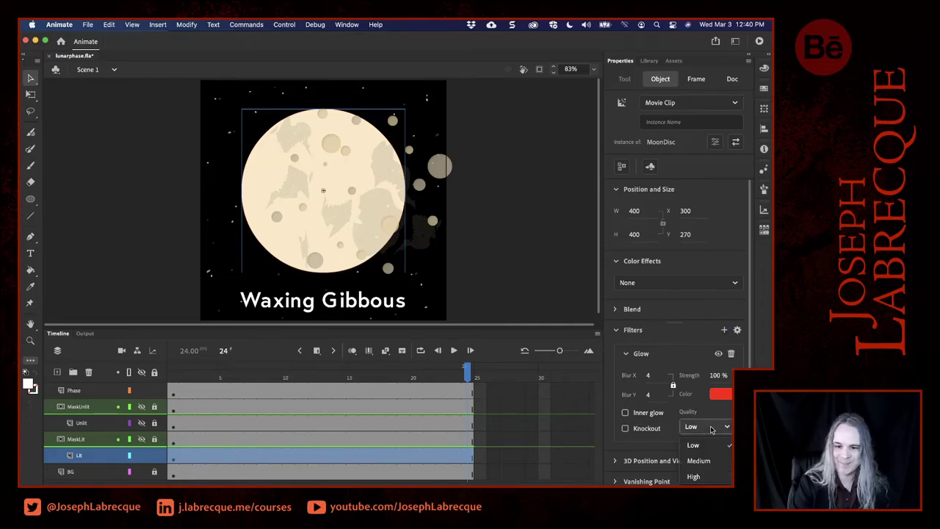
pyautogui.click(714, 462)
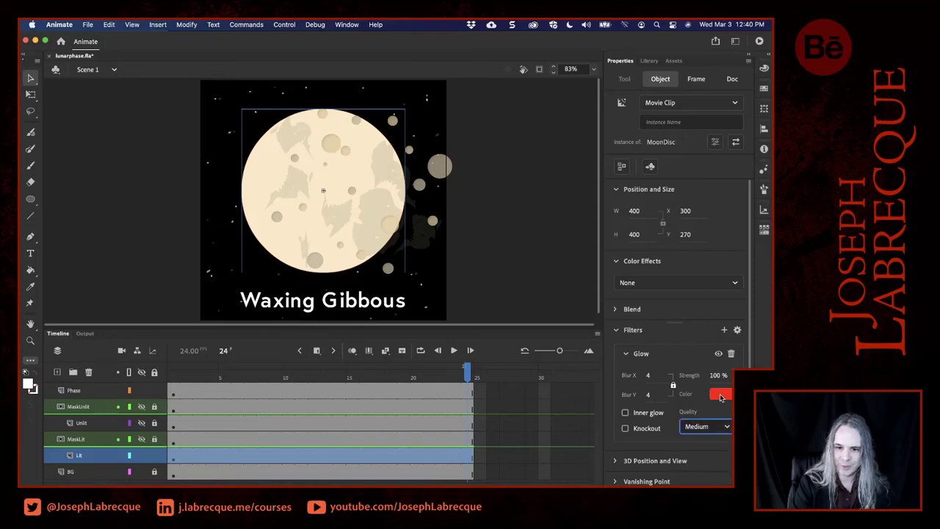
pyautogui.moveTo(647, 377); pyautogui.dragTo(670, 384)
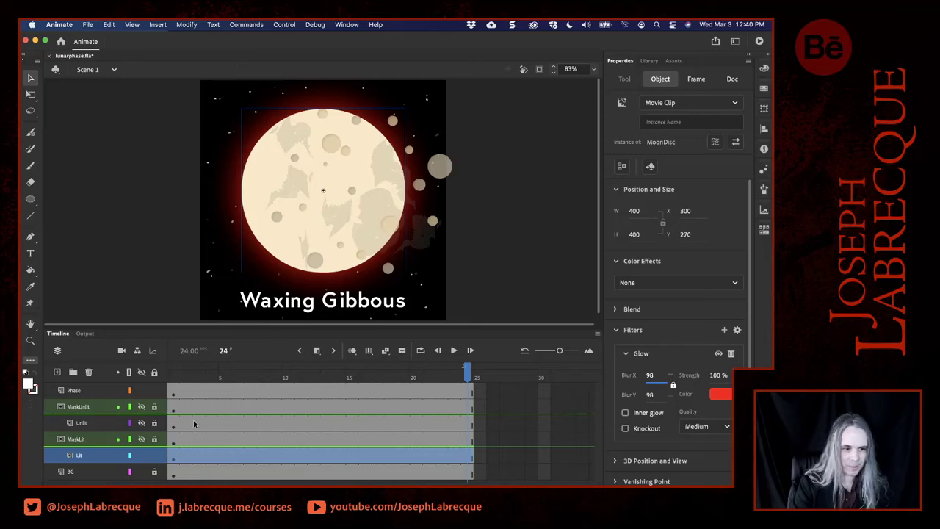
# Preview the masked glow by showing MaskLit and locking Lit, and return both layers to their editing state.
pyautogui.click(142, 439)
pyautogui.click(155, 456)
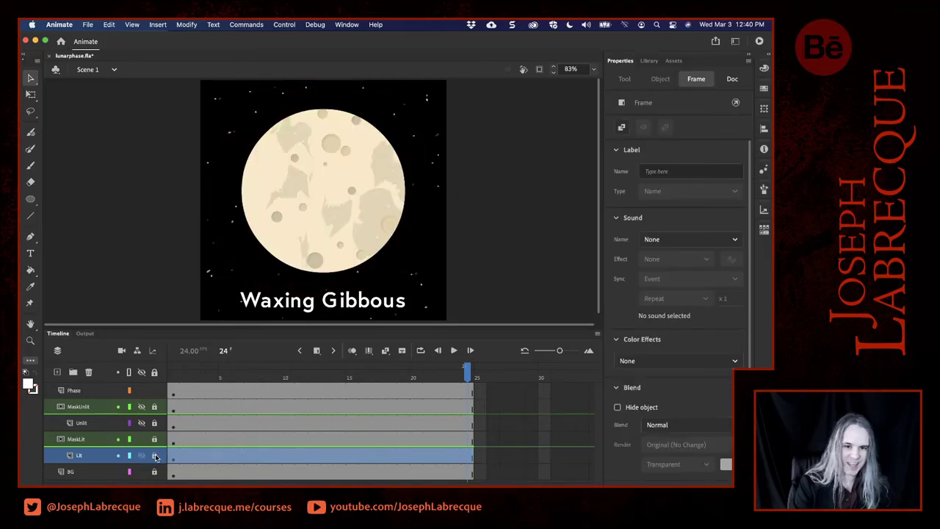
pyautogui.click(154, 456)
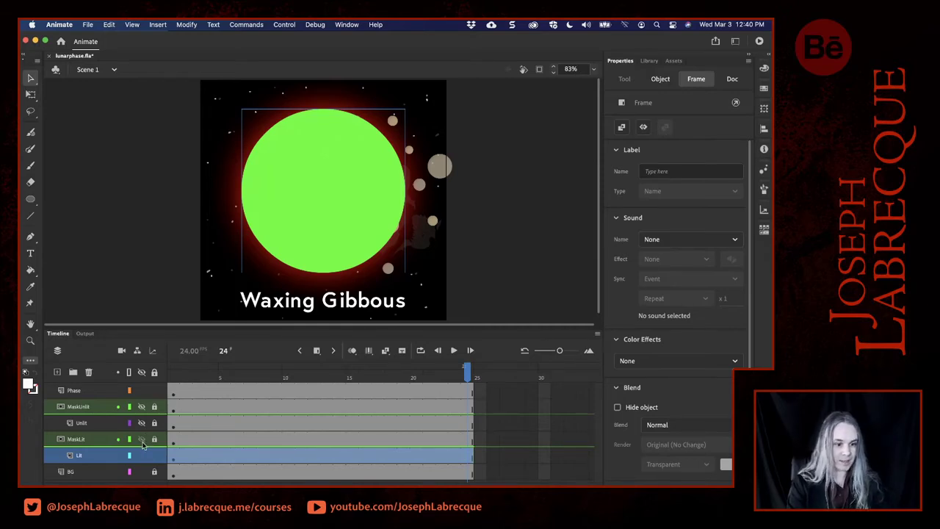
pyautogui.click(143, 440)
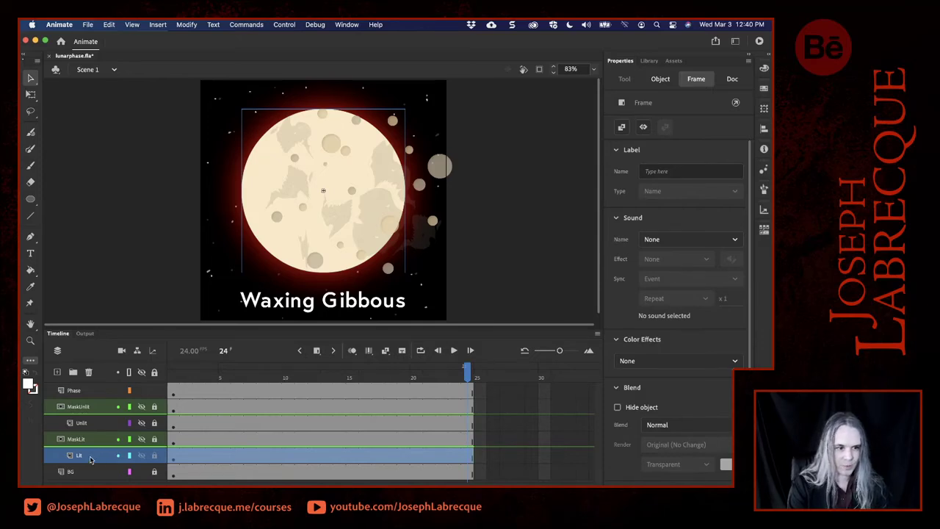
# Add a layer directly above BG and name it Glow.
pyautogui.click(82, 440)
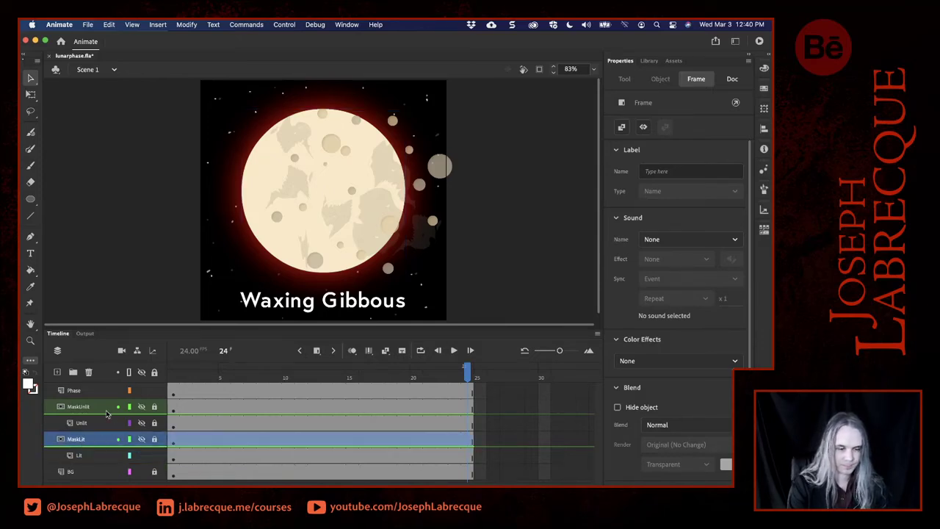
pyautogui.click(88, 471)
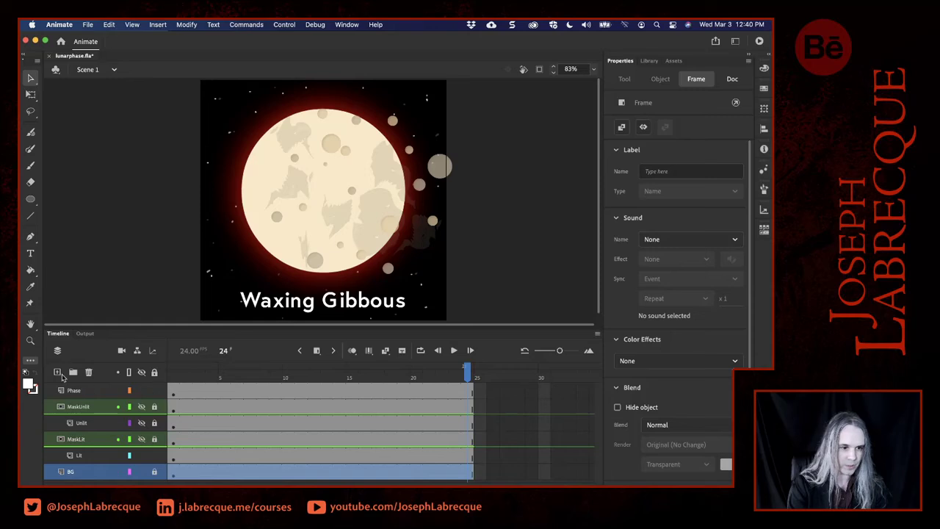
pyautogui.click(58, 372)
pyautogui.doubleClick(76, 471)
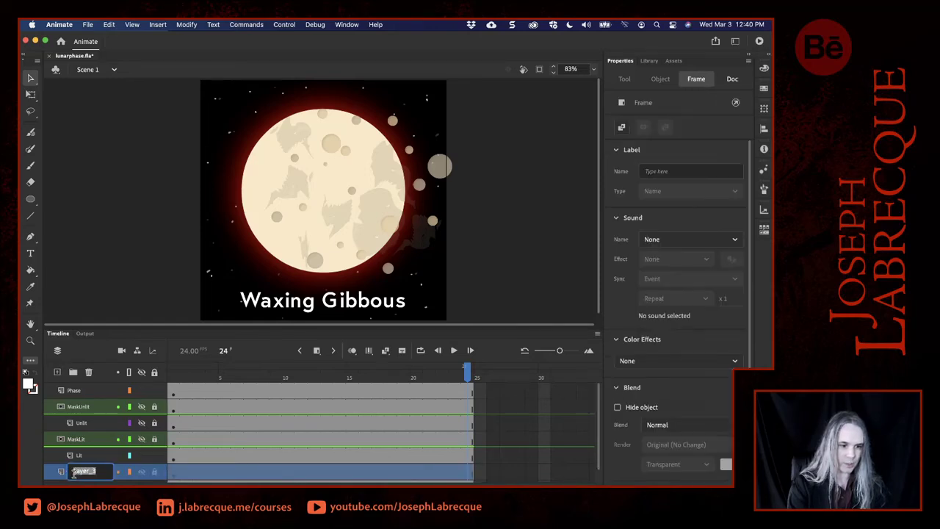
pyautogui.write('Glow')
# Copy the glowing MoonDisc instance from the Lit layer and paste it in place on the Glow layer.
pyautogui.click(92, 455)
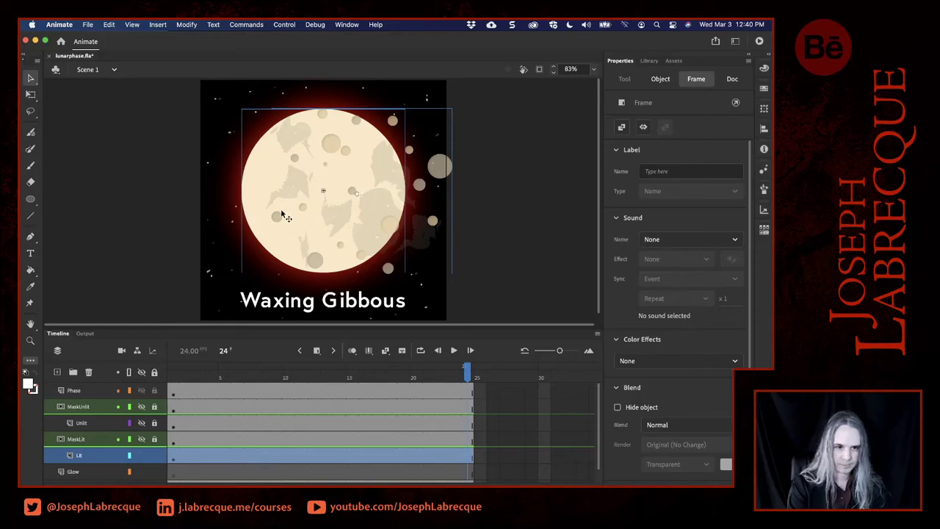
pyautogui.click(99, 228)
pyautogui.click(249, 213)
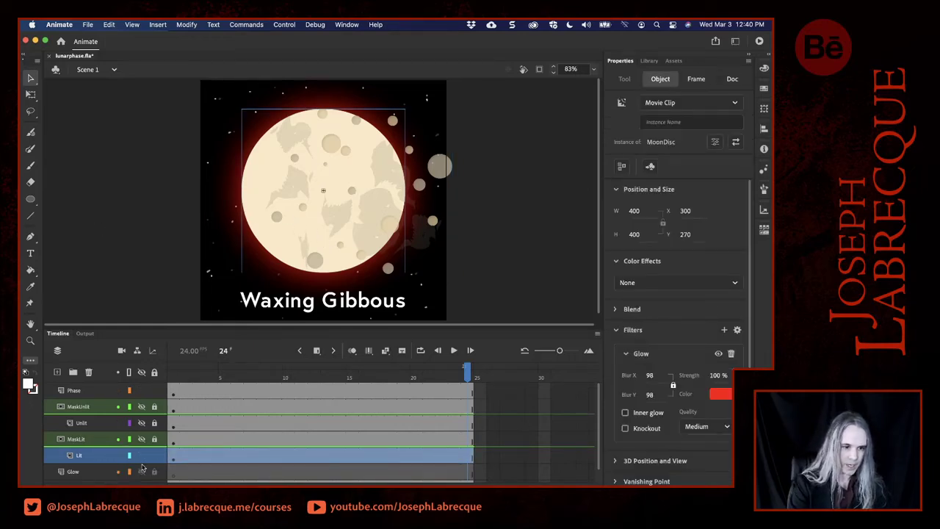
pyautogui.click(83, 471)
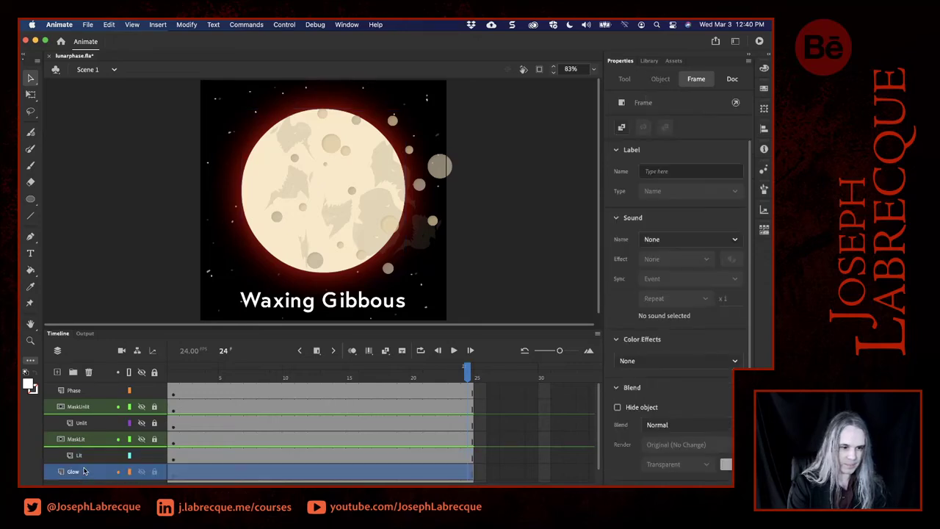
pyautogui.rightClick(111, 235)
pyautogui.click(144, 271)
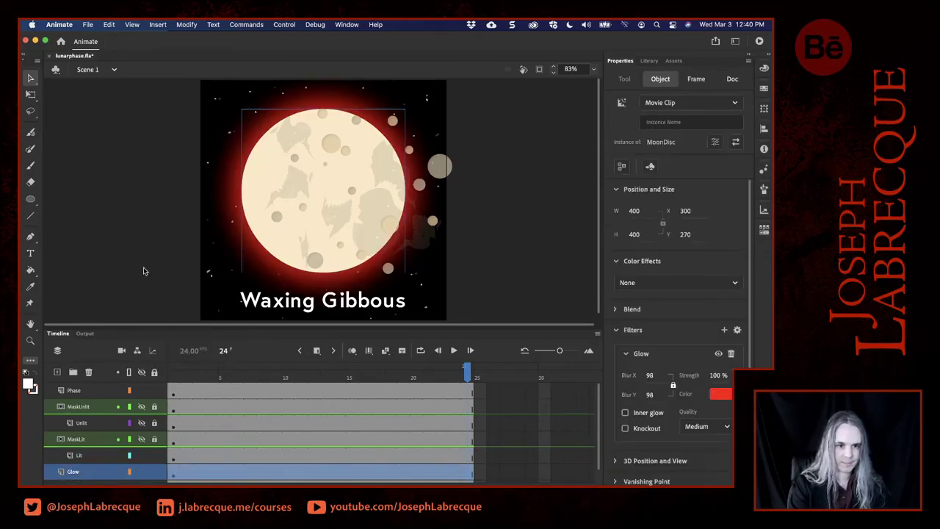
# Remove the Glow filter from the MoonDisc instance on the Lit layer.
pyautogui.click(90, 456)
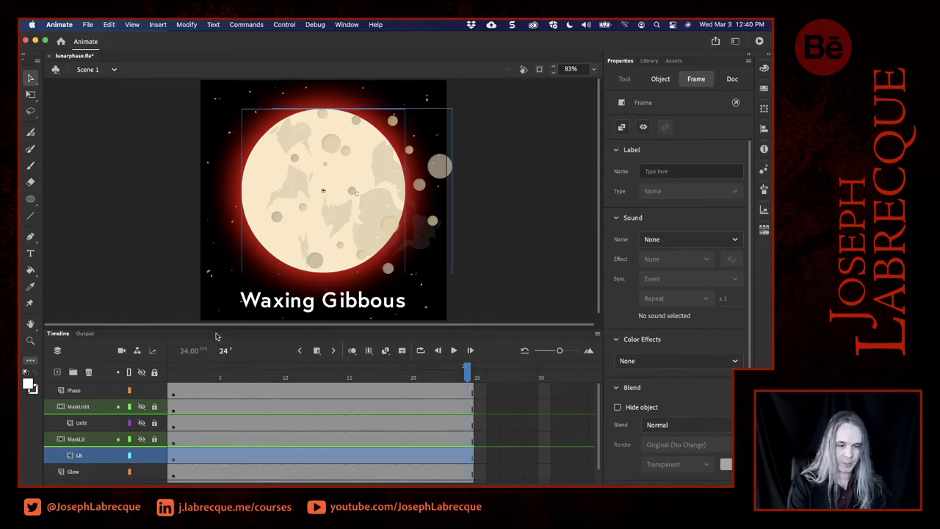
pyautogui.click(162, 230)
pyautogui.click(252, 222)
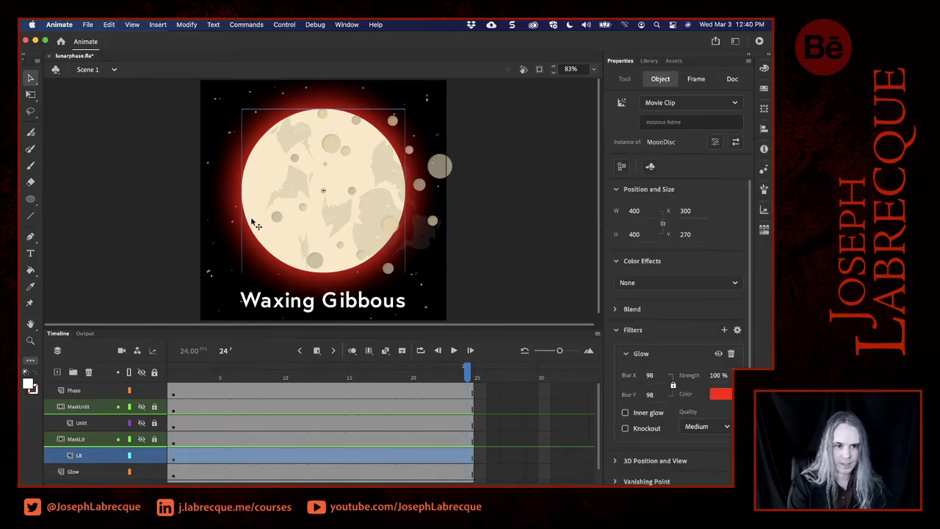
pyautogui.click(731, 354)
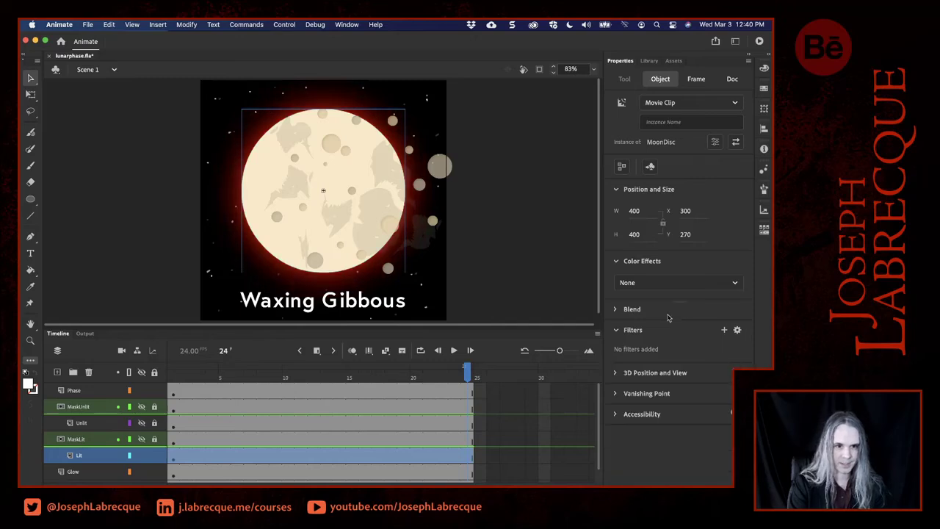
# Nudge the CratersOceans instance on the Lit layer back to an X position of 314.
pyautogui.click(436, 174)
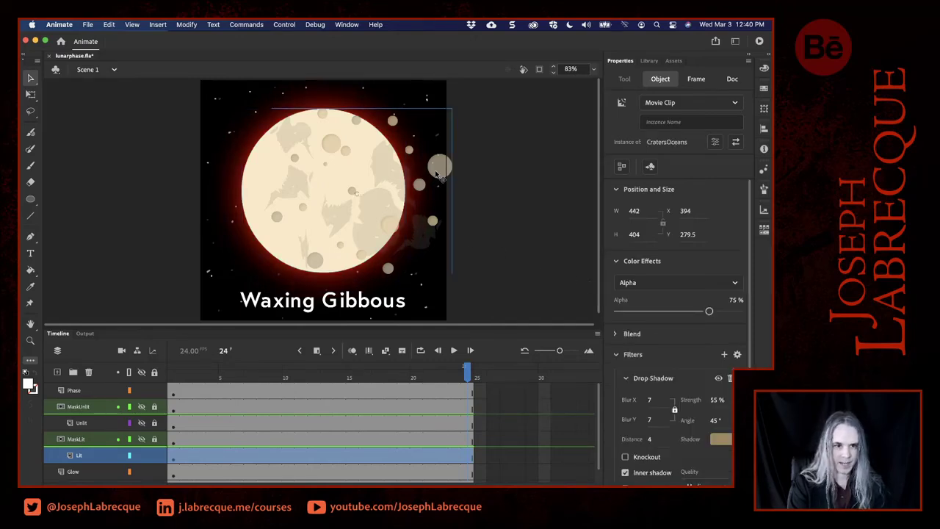
pyautogui.hotkey('shift', 'Left')
pyautogui.hotkey('shift', 'Left')
pyautogui.hotkey('shift', 'Left')
pyautogui.hotkey('shift', 'Left')
pyautogui.hotkey('shift', 'Left')
pyautogui.hotkey('shift', 'Left')
pyautogui.hotkey('shift', 'Left')
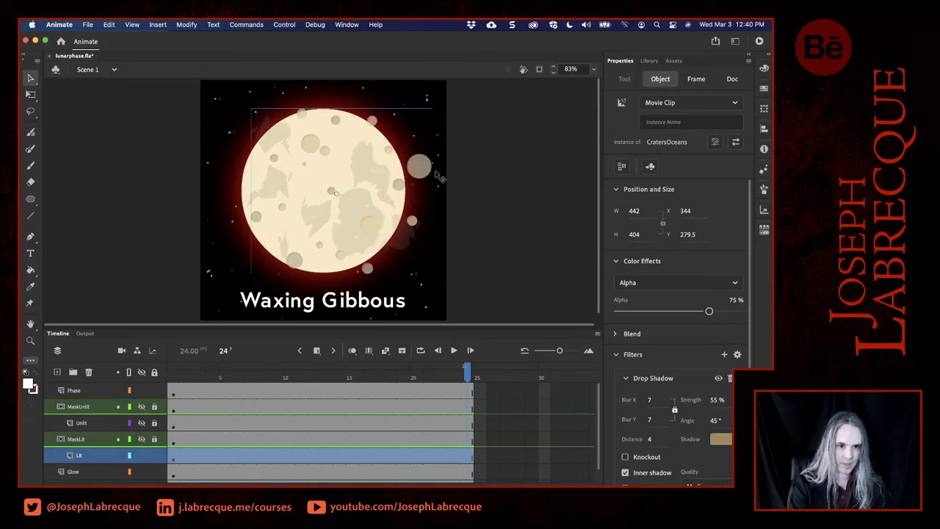
pyautogui.hotkey('shift', 'Left')
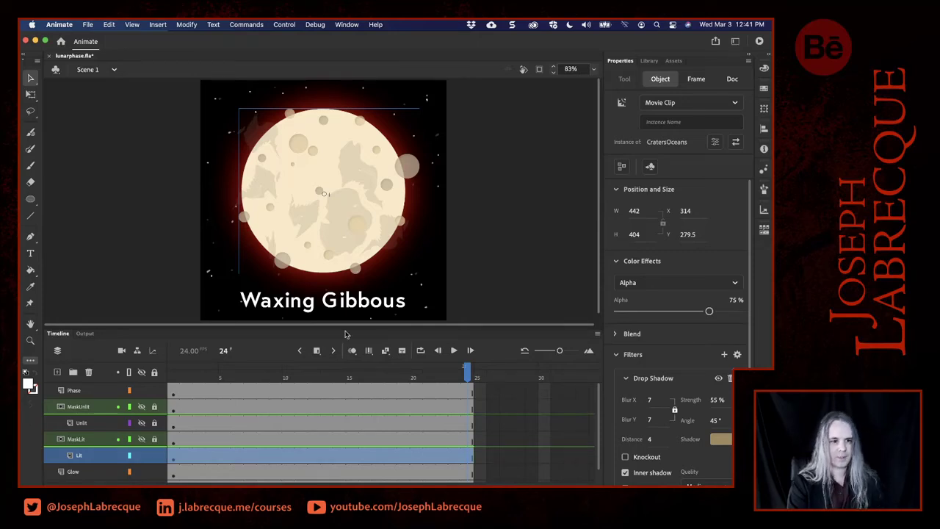
# Show the MaskLit layer and lock the Lit layer so that the mask takes effect.
pyautogui.click(143, 439)
pyautogui.click(154, 456)
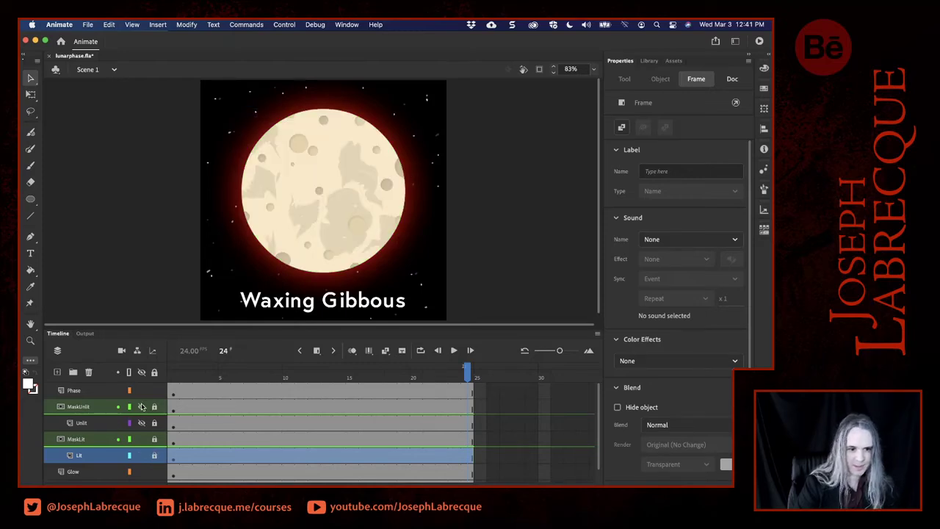
# Temporarily show the MaskUnlit and Unlit layers to check the dark disc against the glow, and hide both again.
pyautogui.click(141, 423)
pyautogui.click(141, 425)
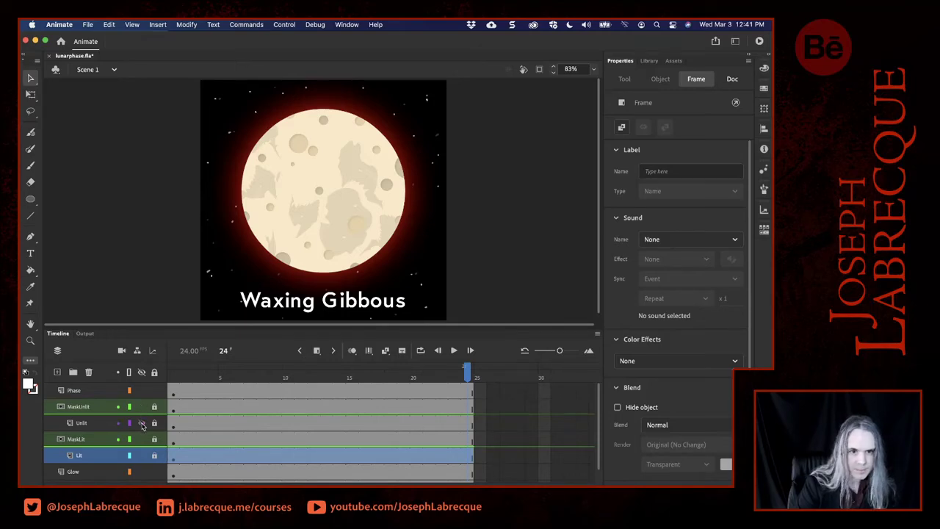
pyautogui.click(141, 424)
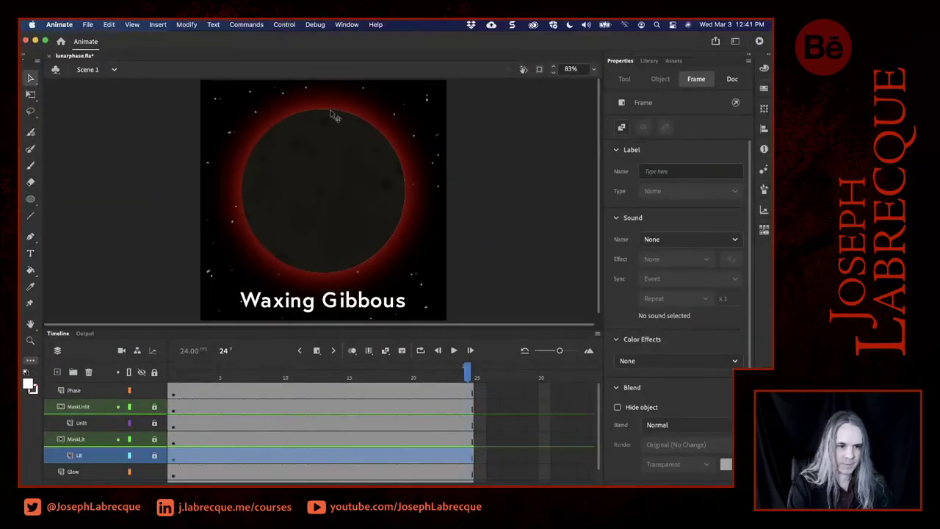
pyautogui.click(141, 406)
pyautogui.click(142, 422)
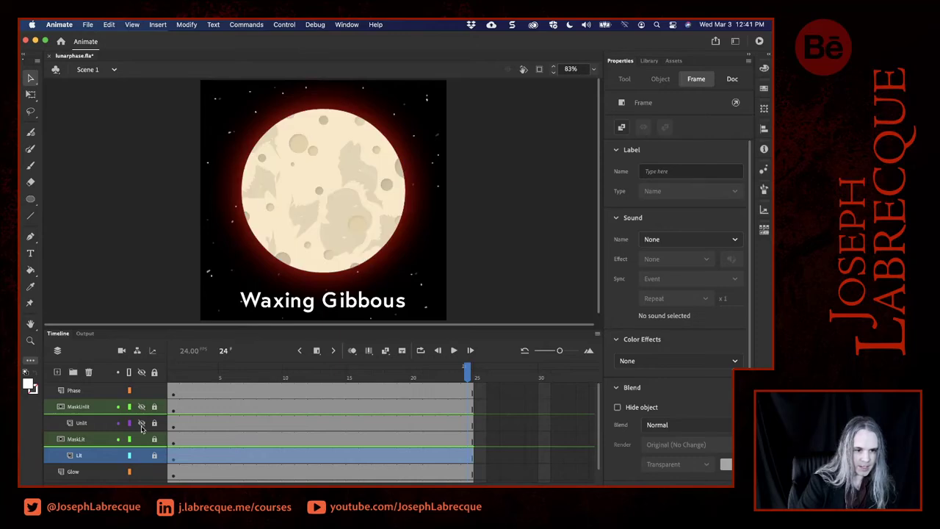
pyautogui.click(98, 476)
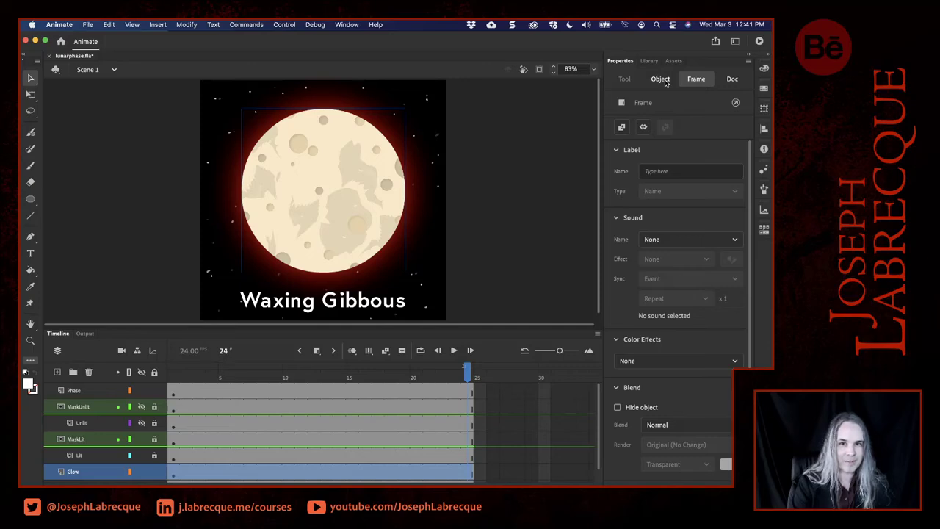
pyautogui.click(661, 361)
pyautogui.click(651, 420)
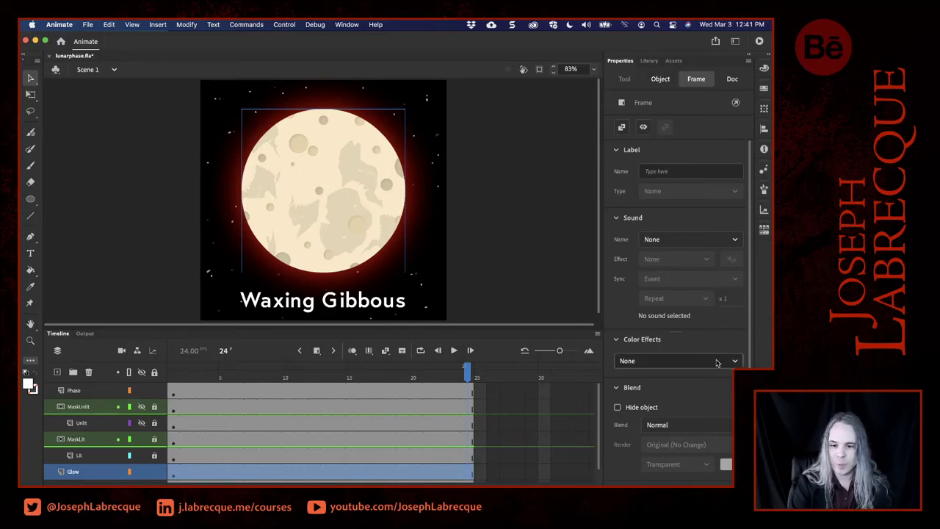
pyautogui.click(651, 361)
pyautogui.click(652, 378)
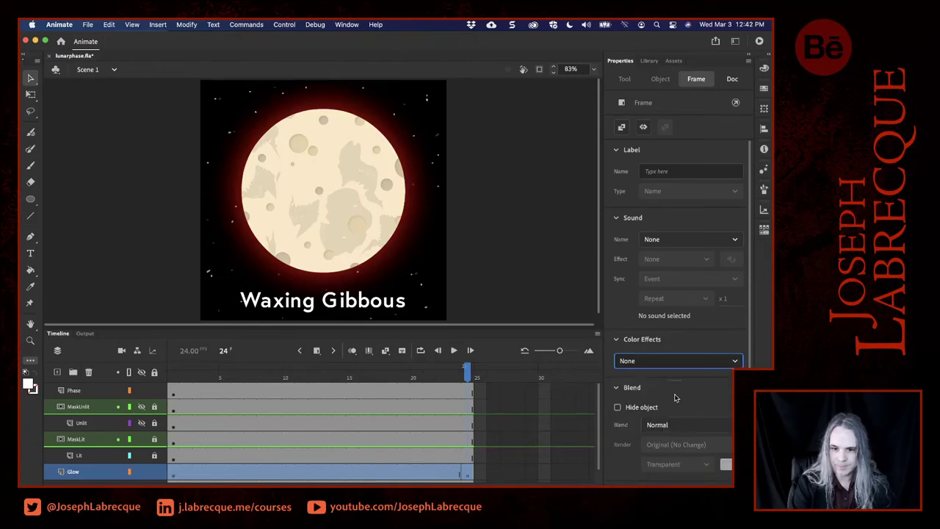
pyautogui.click(616, 339)
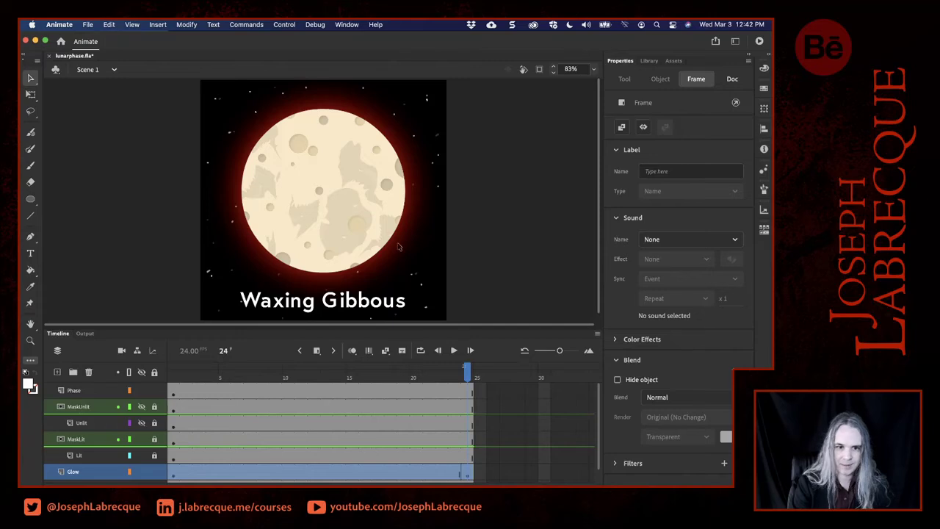
pyautogui.click(275, 268)
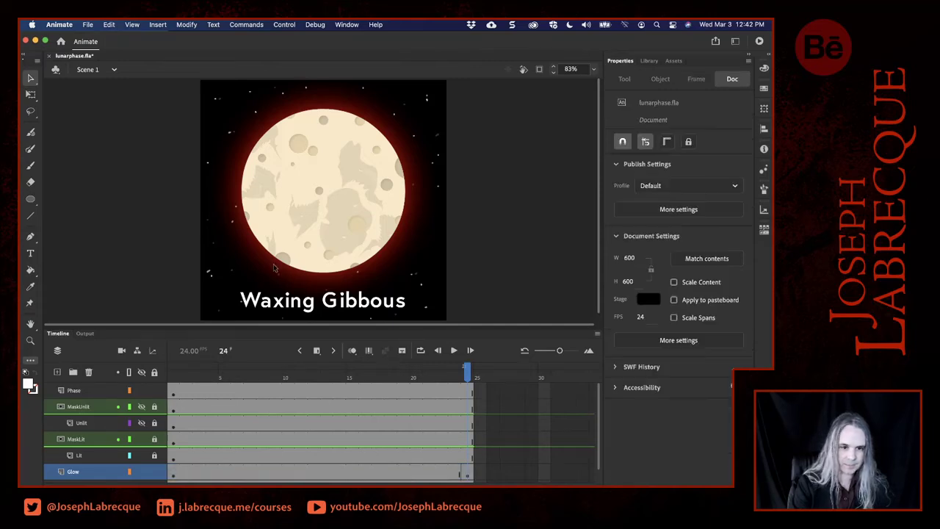
# Clear the extra keyframe at frame 24 of the Glow layer.
pyautogui.click(173, 475)
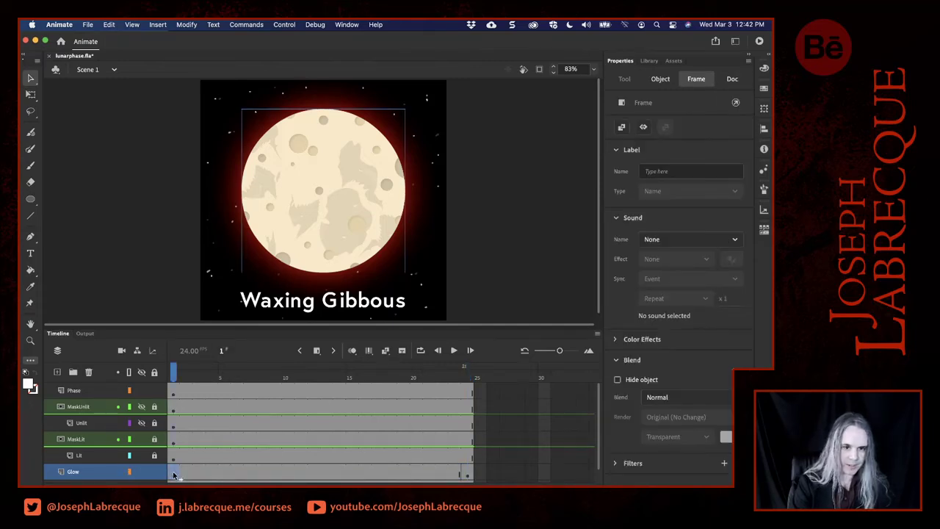
pyautogui.click(467, 474)
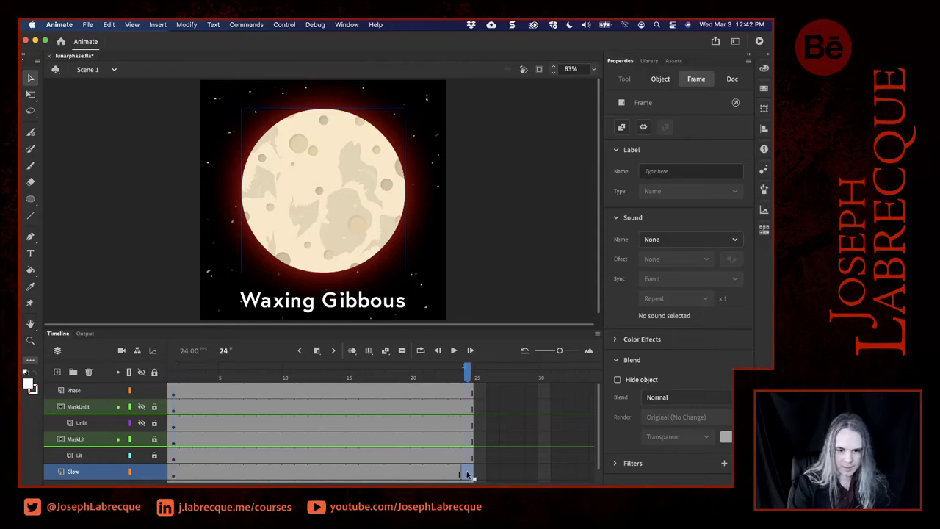
pyautogui.rightClick(467, 474)
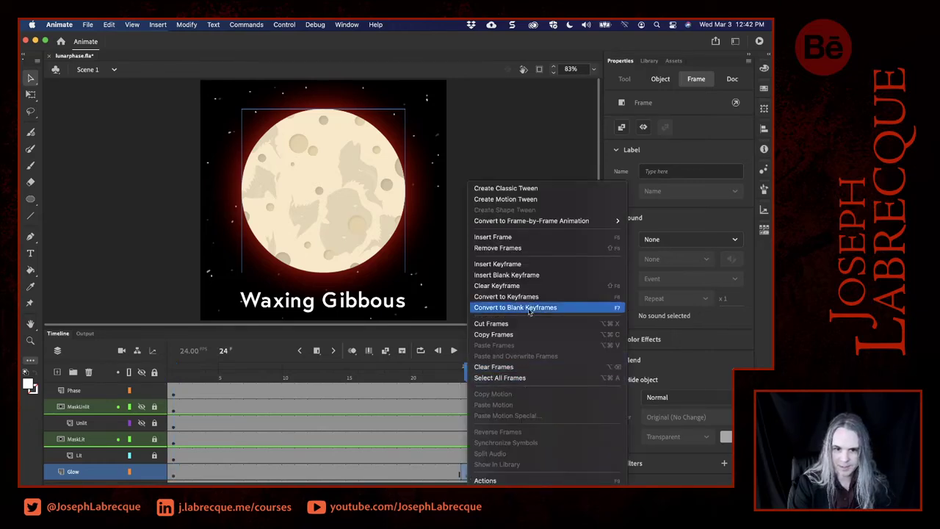
pyautogui.click(530, 286)
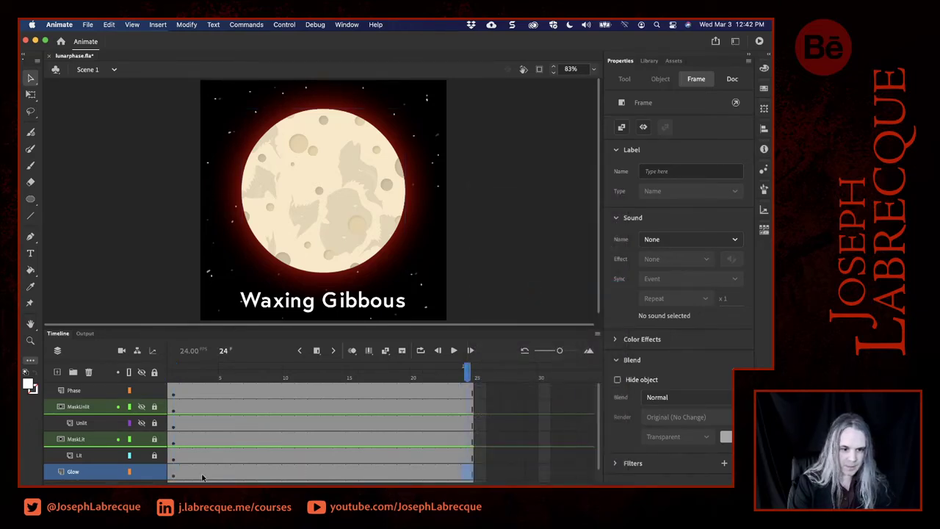
# Set the Glow filter color of the Glow layer's MoonDisc instance to the cream color sampled from the moon.
pyautogui.click(176, 475)
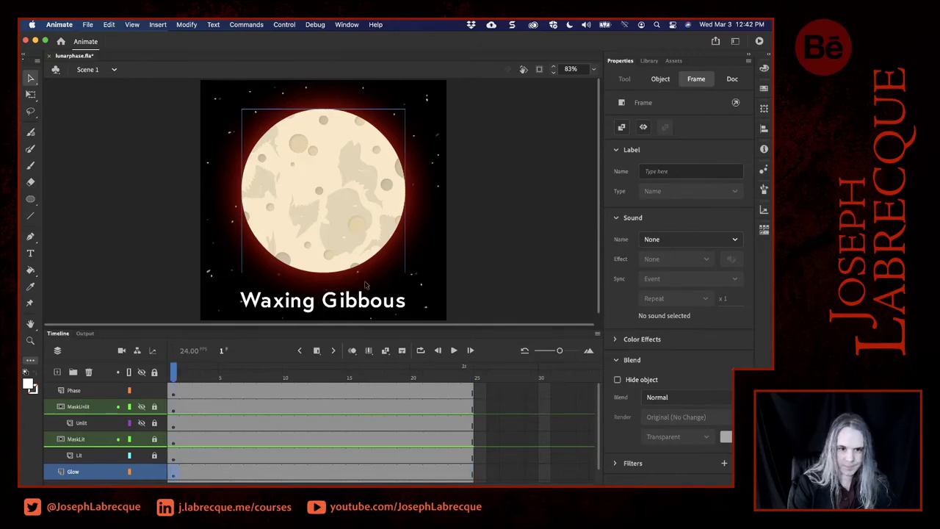
pyautogui.click(661, 81)
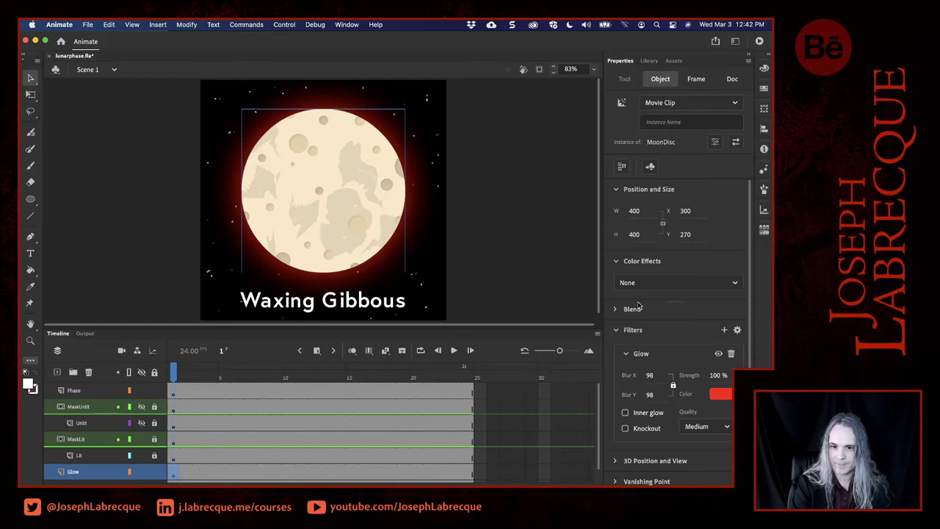
pyautogui.click(623, 189)
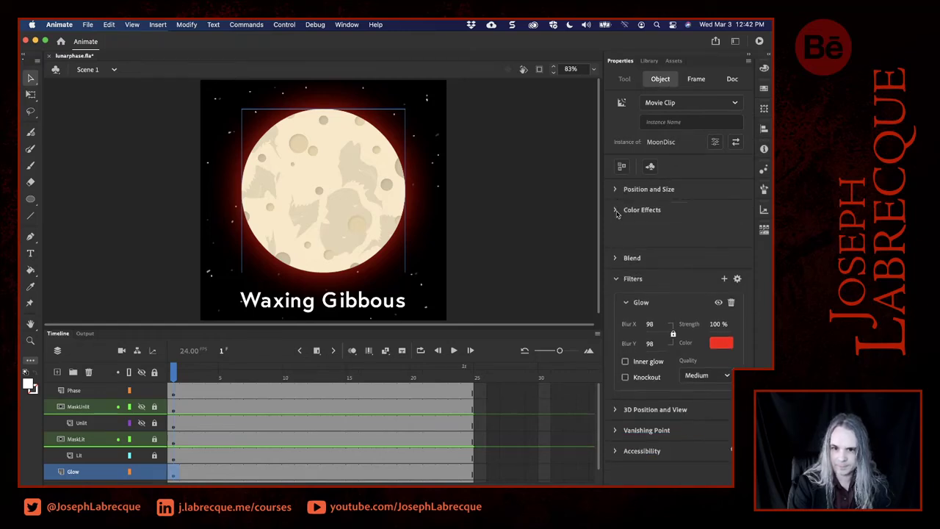
pyautogui.click(617, 210)
pyautogui.click(718, 316)
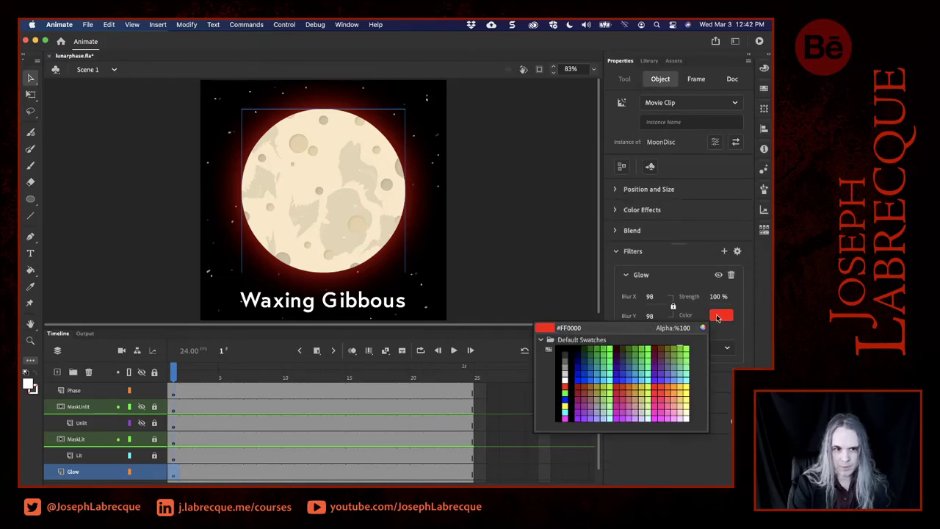
pyautogui.click(332, 170)
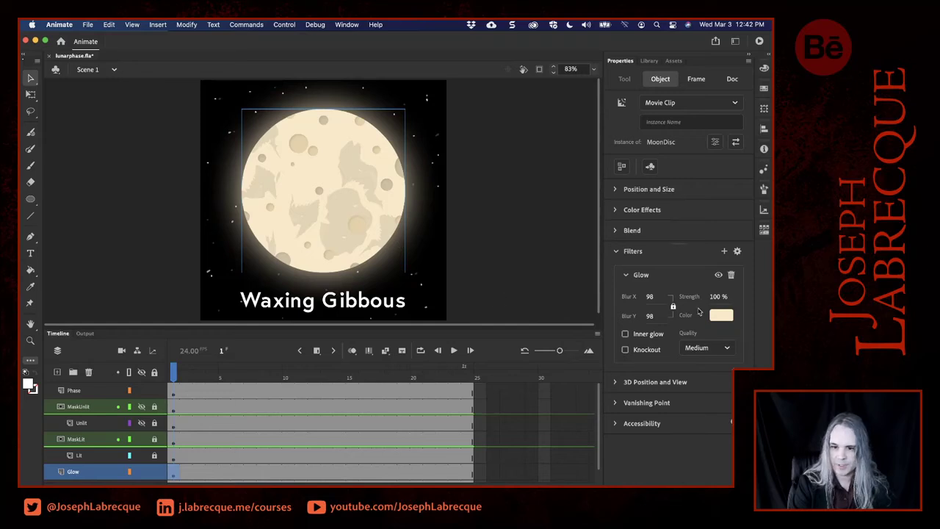
# Set the MoonDisc Glow filter's blur to 100 and its strength to 60%, and save the document.
pyautogui.moveTo(717, 296); pyautogui.dragTo(690, 297)
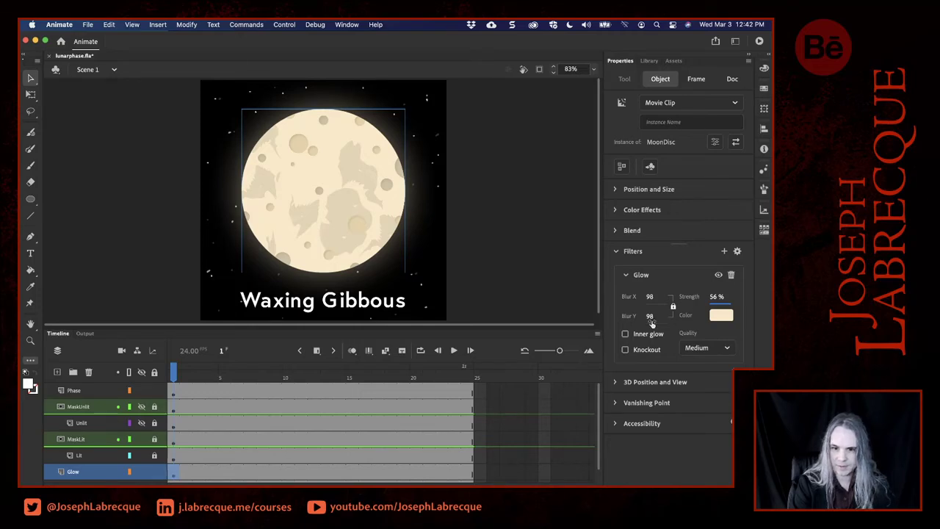
pyautogui.click(651, 297)
pyautogui.press('Up')
pyautogui.press('Up')
pyautogui.click(715, 297)
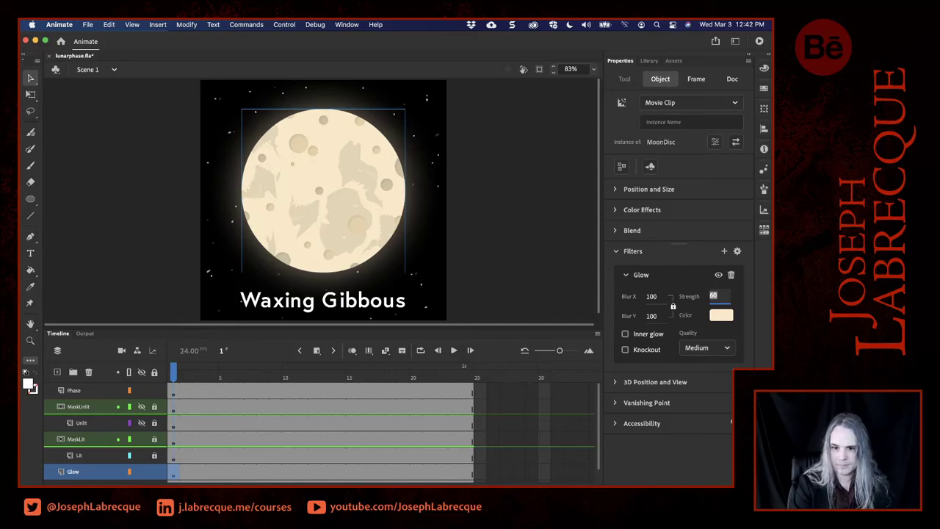
pyautogui.click(532, 267)
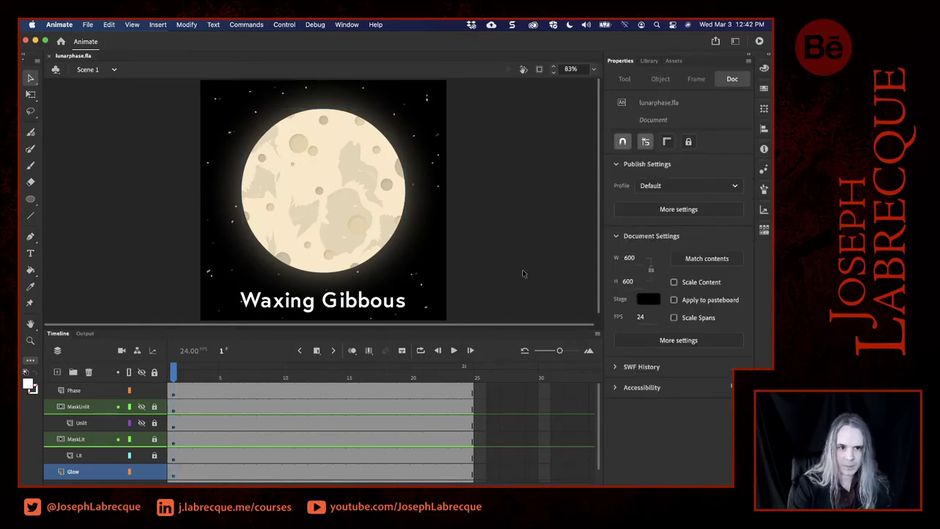
# Test the movie to check the cream glow around the unlit moon, and close the preview.
pyautogui.click(759, 41)
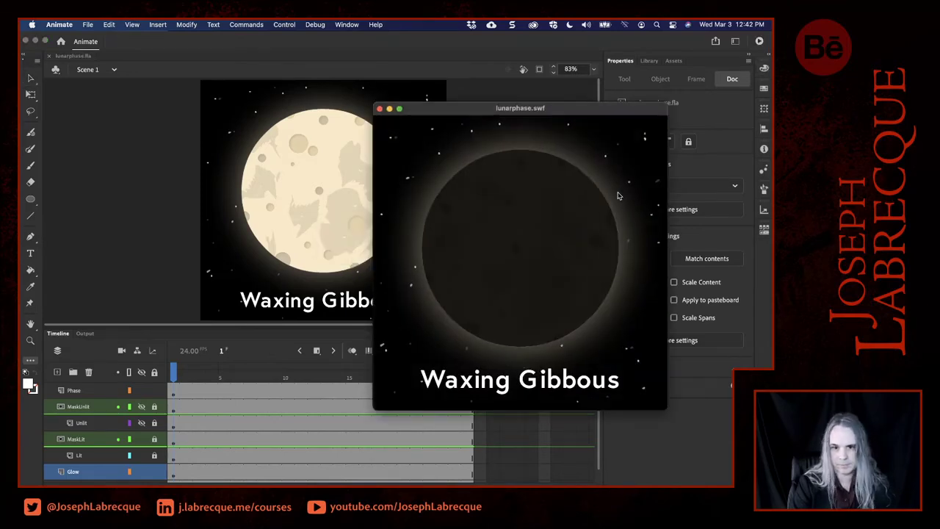
pyautogui.click(379, 110)
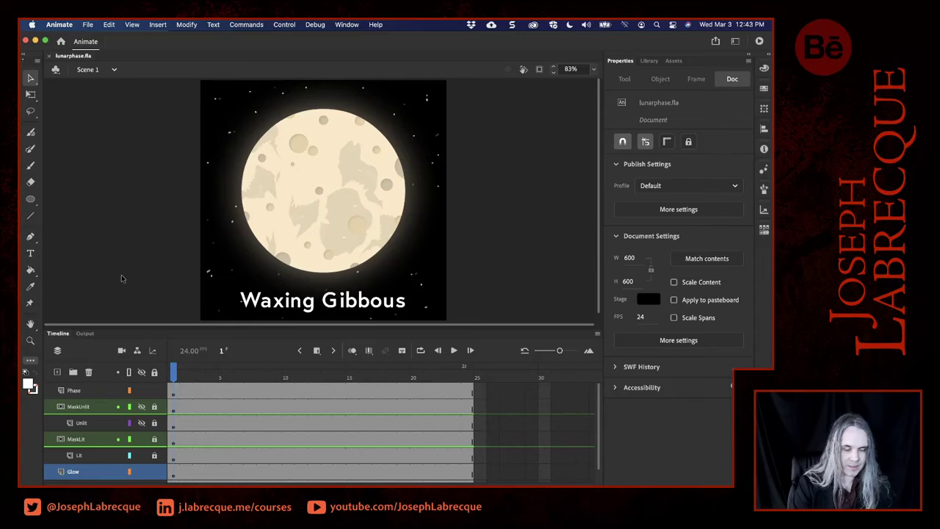
# Lock the Glow layer, hide it after comparing the moon with and without it, and save the document.
pyautogui.scroll(-1, 123, 441)
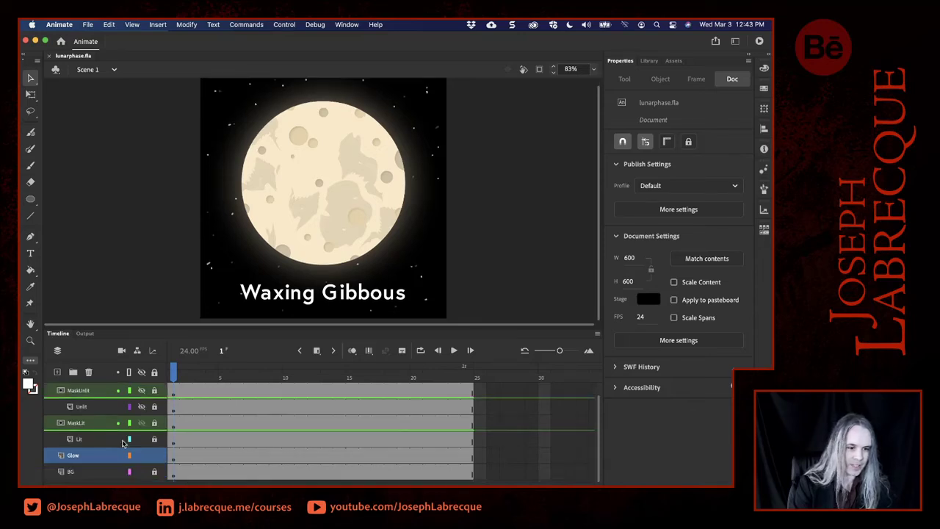
pyautogui.click(154, 456)
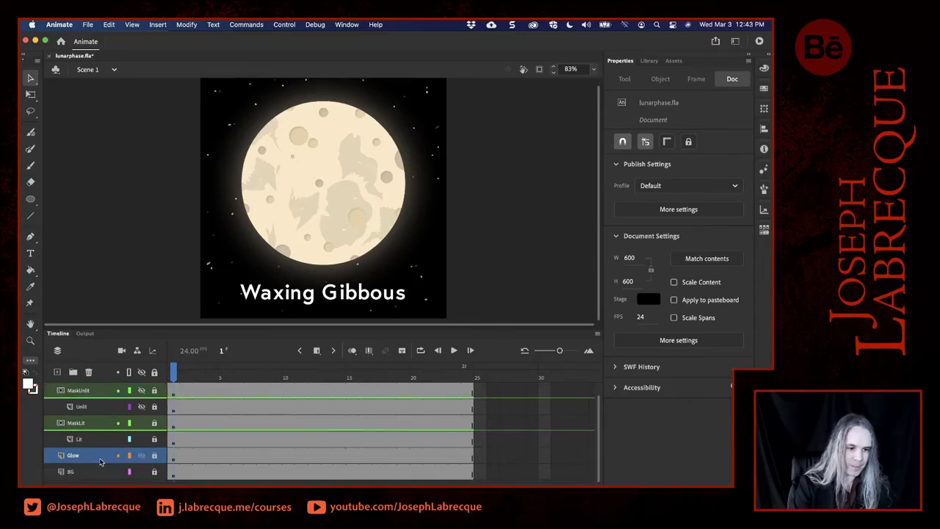
pyautogui.click(141, 456)
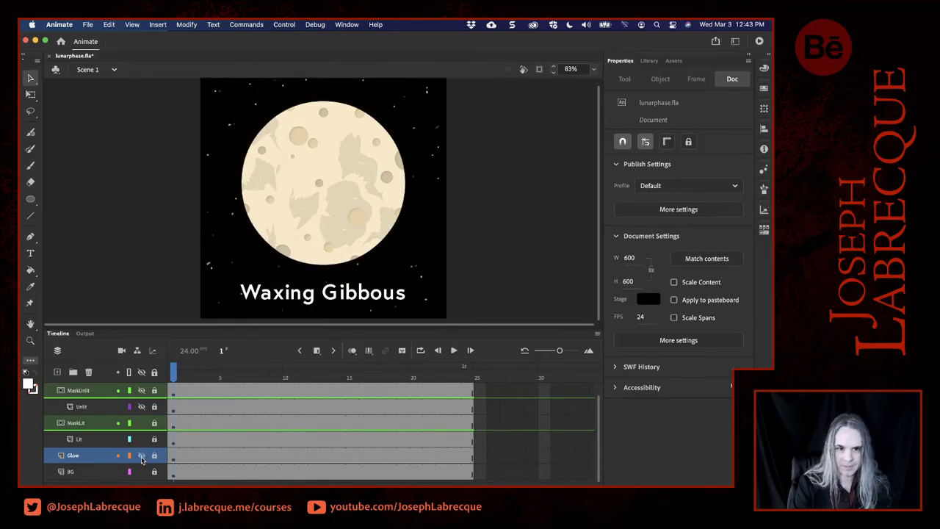
pyautogui.click(142, 459)
pyautogui.click(142, 458)
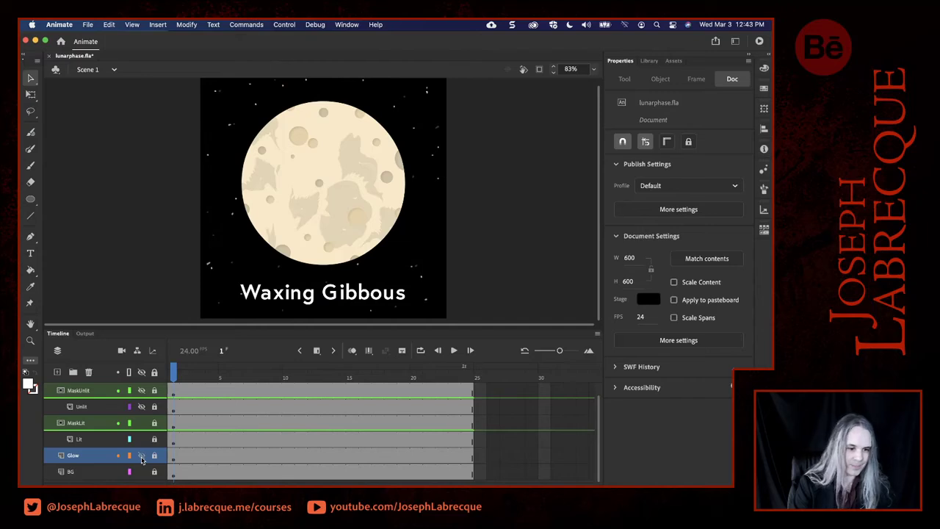
pyautogui.click(142, 459)
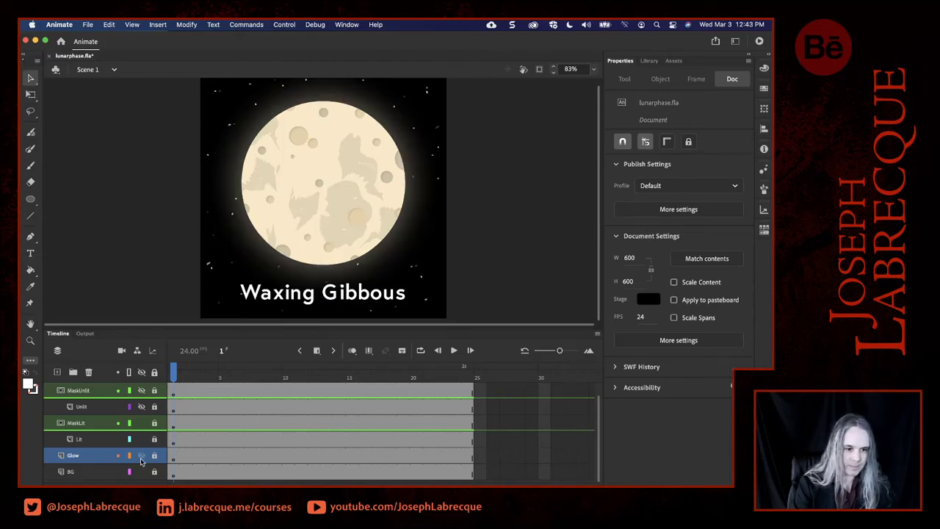
pyautogui.click(142, 459)
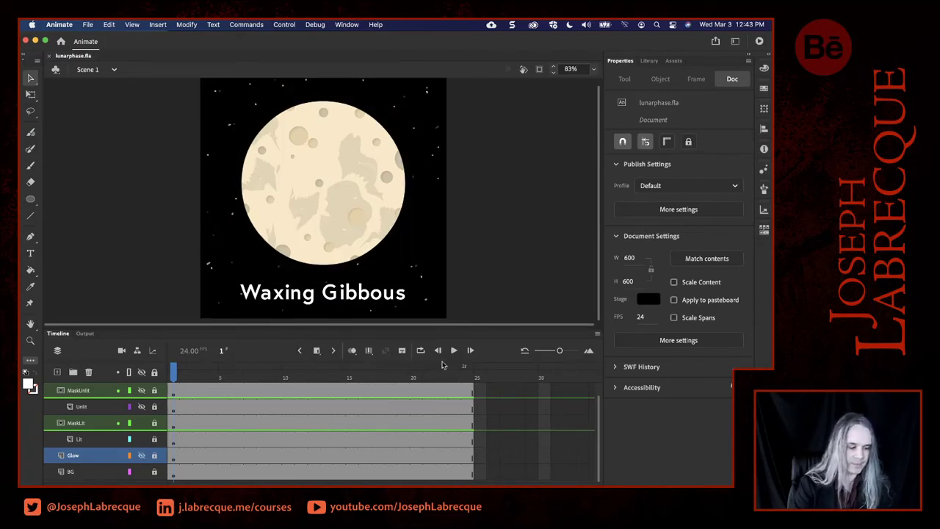
# Insert a keyframe at frame 48 of the Phase layer.
pyautogui.scroll(1, 343, 400)
pyautogui.hscroll(2, 343, 400)
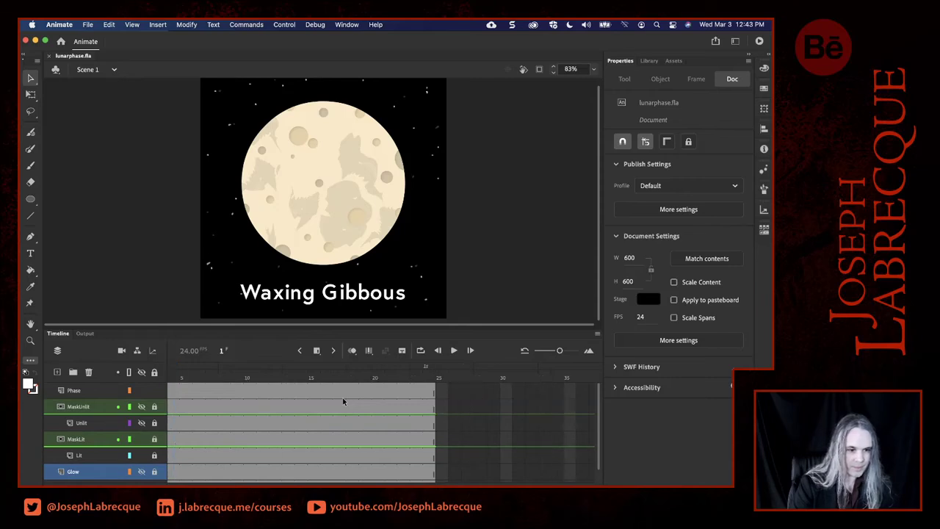
pyautogui.hscroll(-2, 343, 401)
pyautogui.scroll(-1, 343, 401)
pyautogui.scroll(1, 343, 401)
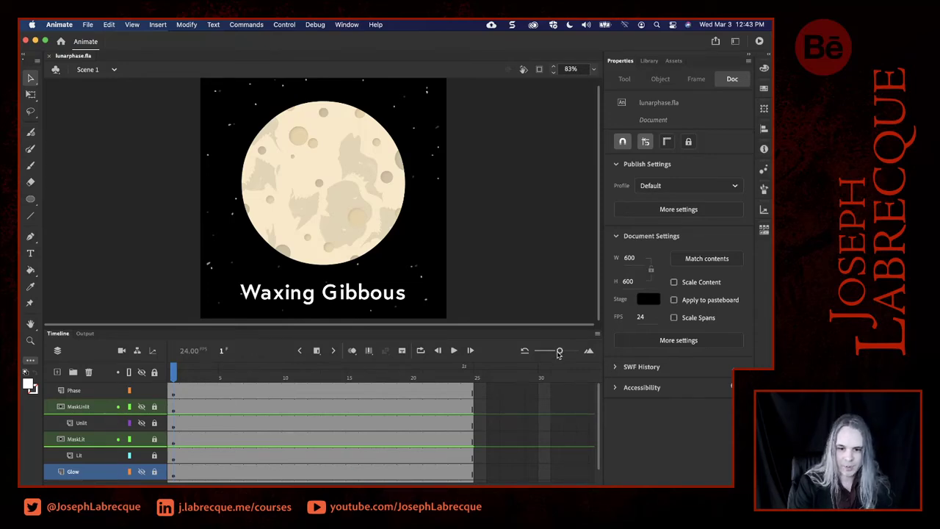
pyautogui.moveTo(559, 353); pyautogui.dragTo(546, 353)
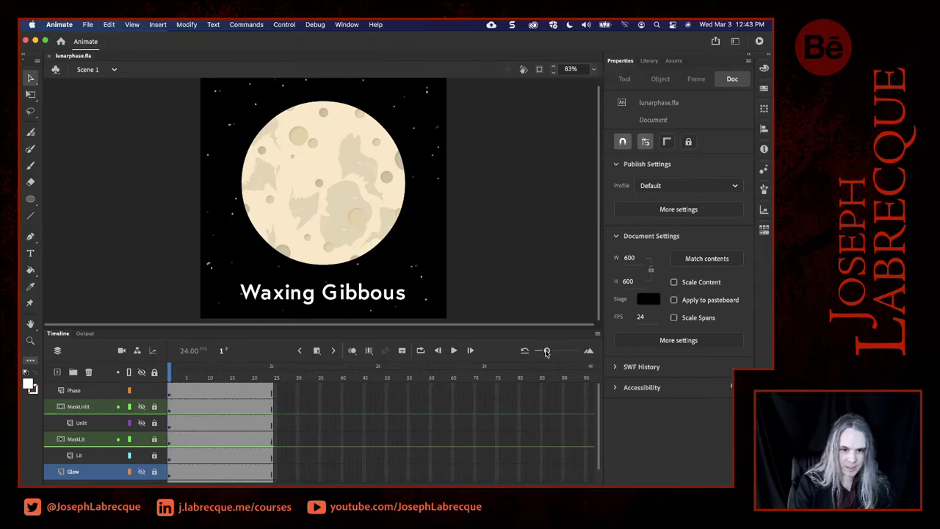
pyautogui.click(377, 394)
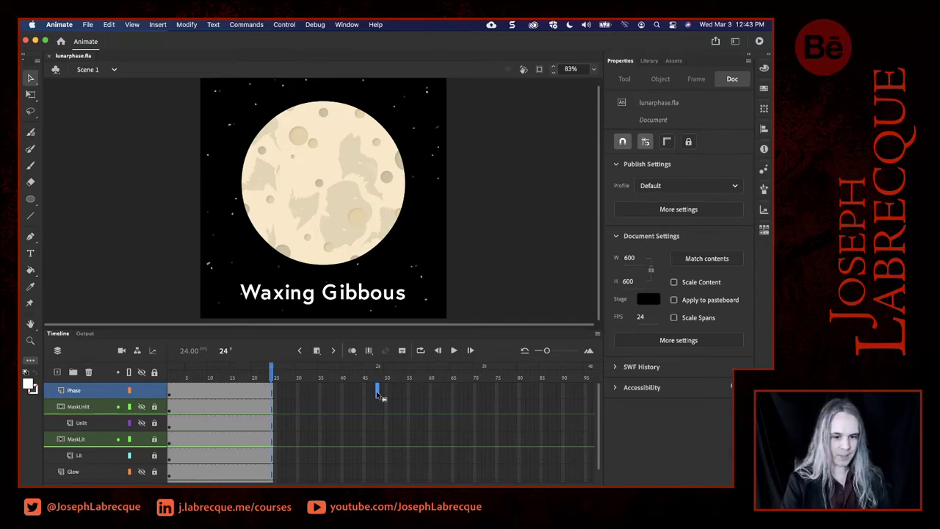
pyautogui.click(316, 351)
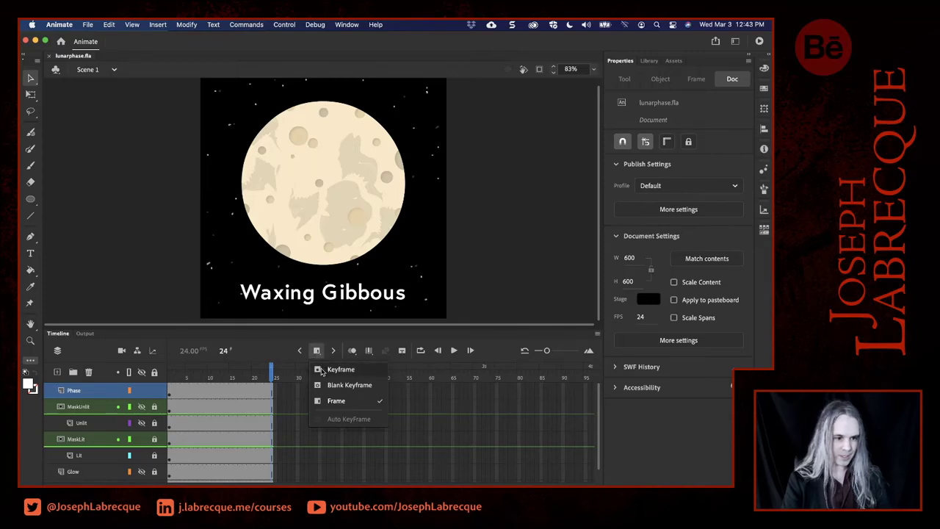
pyautogui.click(321, 373)
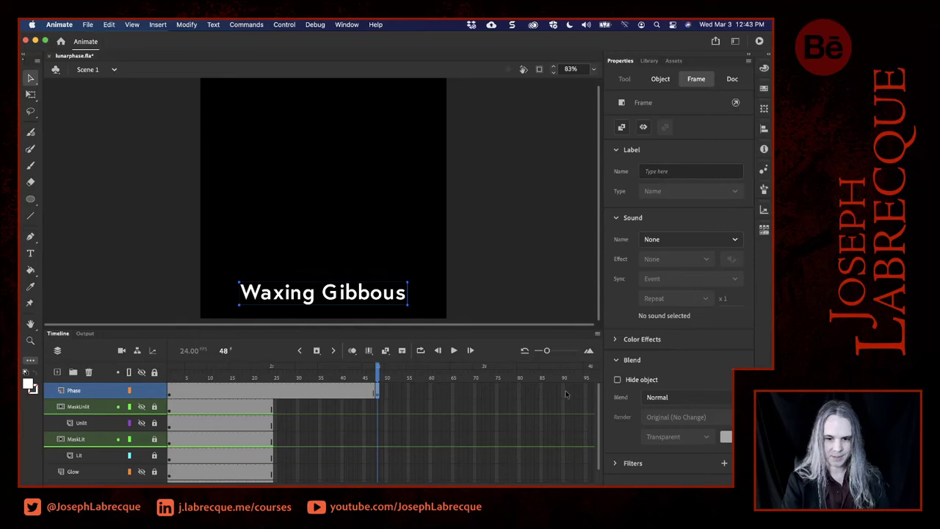
# Insert a keyframe at frame 96 of the Phase layer, and check the order of phases in the moon-phases-explained.png reference image.
pyautogui.click(591, 396)
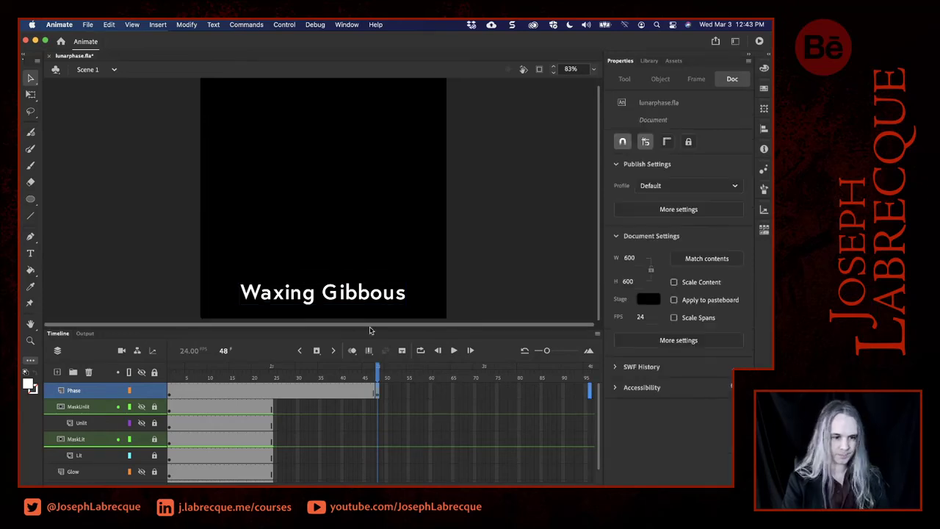
pyautogui.click(316, 350)
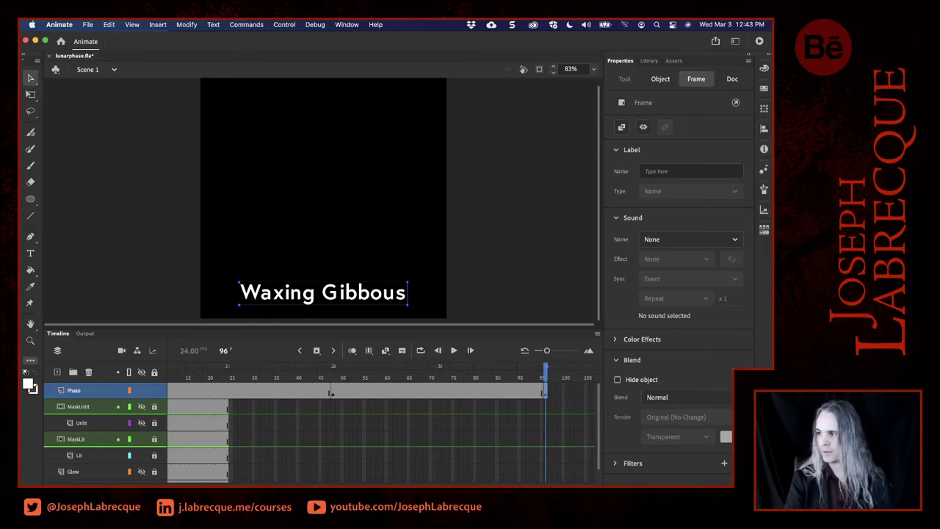
pyautogui.press('space')
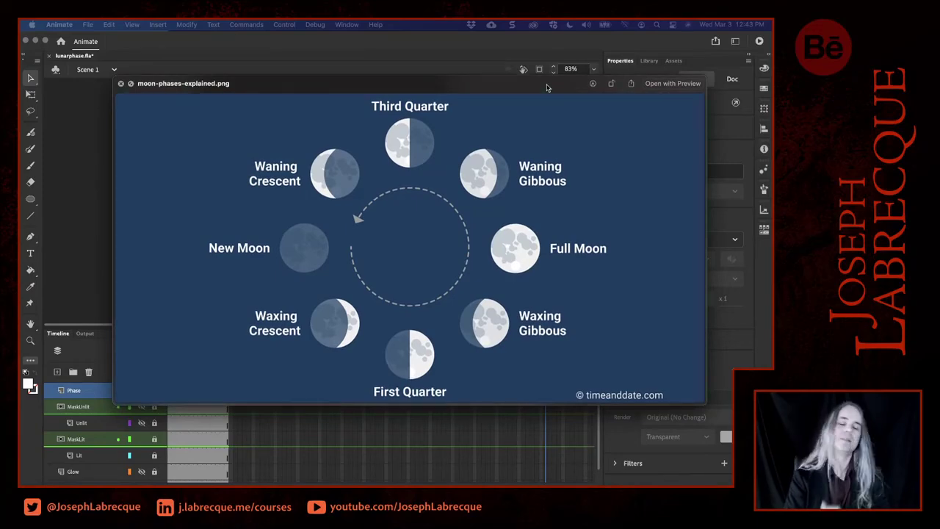
pyautogui.press('space')
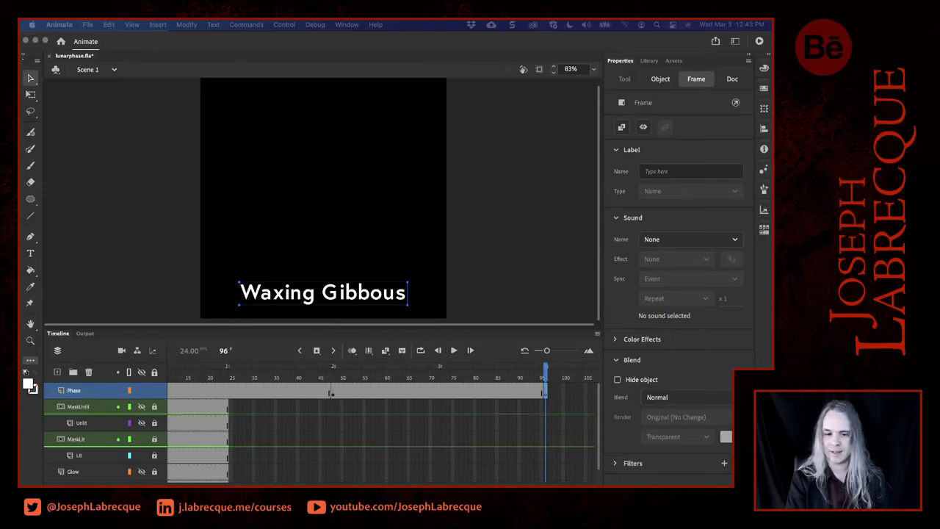
# Insert keyframes at frames 144, 192 and 240 of the Phase layer.
pyautogui.hscroll(-3, 494, 409)
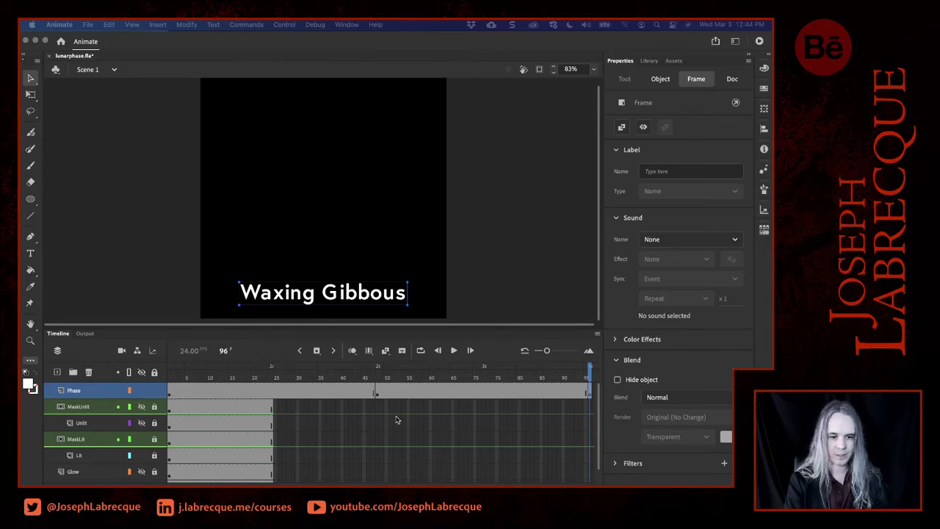
pyautogui.hscroll(5, 396, 420)
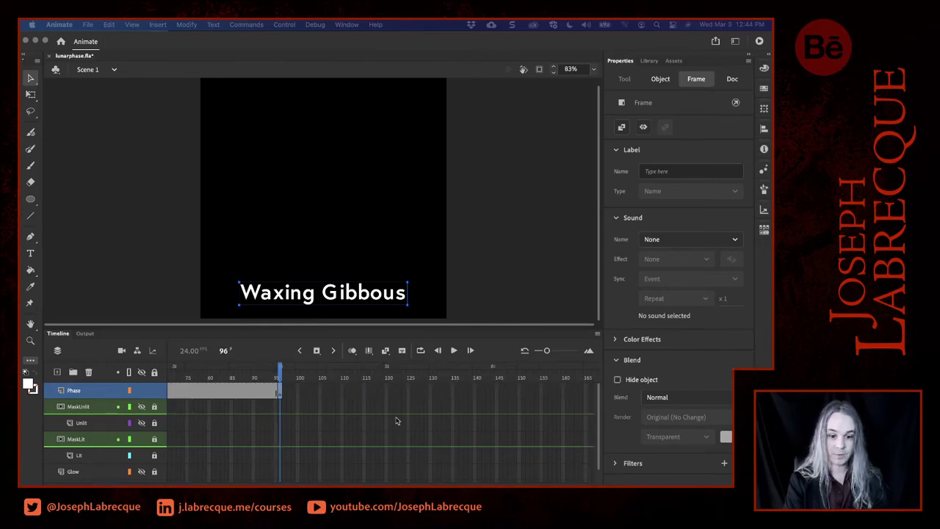
pyautogui.click(493, 396)
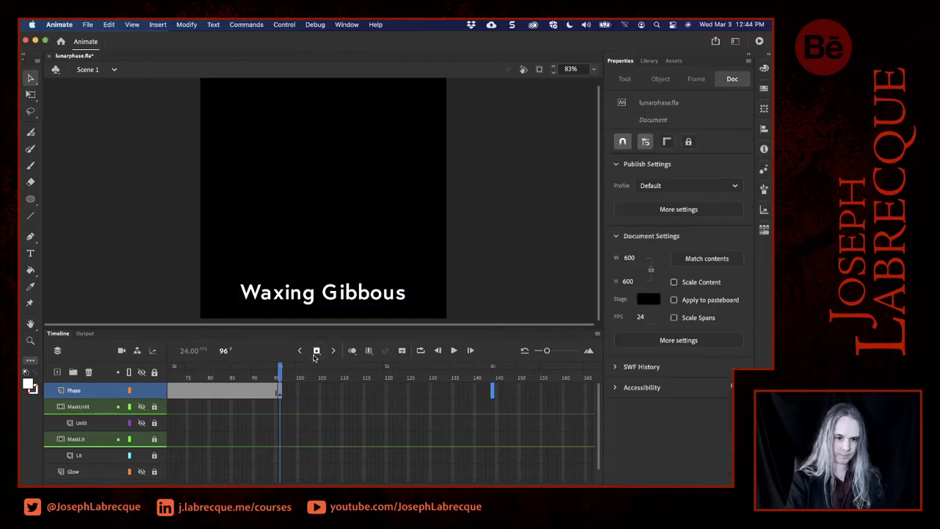
pyautogui.press('F5')
pyautogui.hscroll(5, 515, 419)
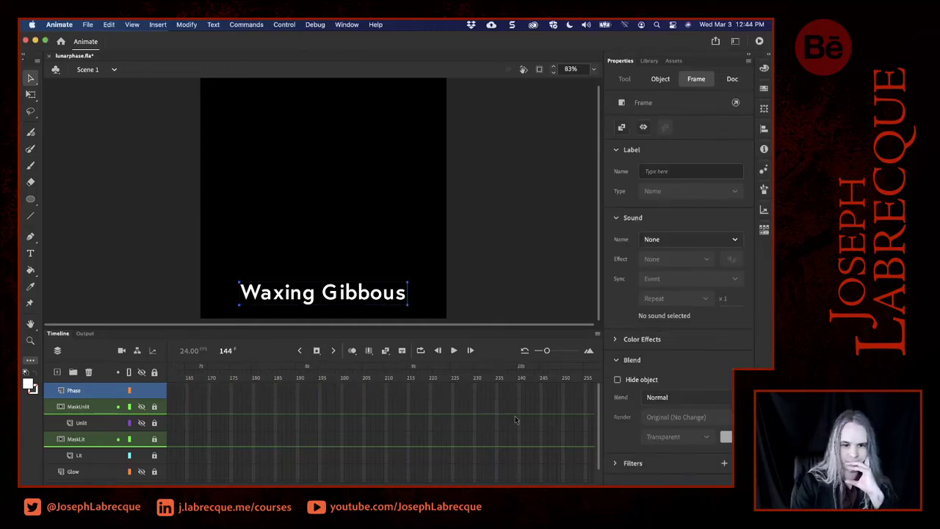
pyautogui.click(307, 390)
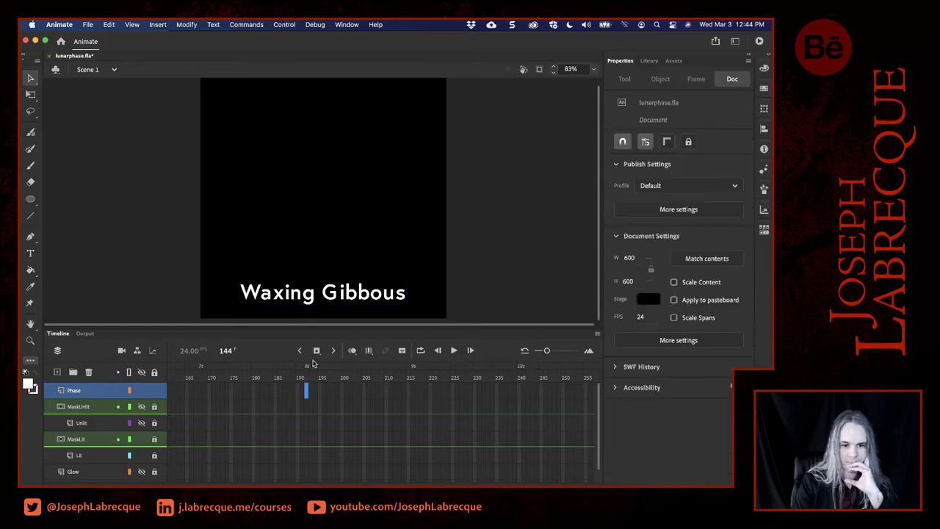
pyautogui.press('F5')
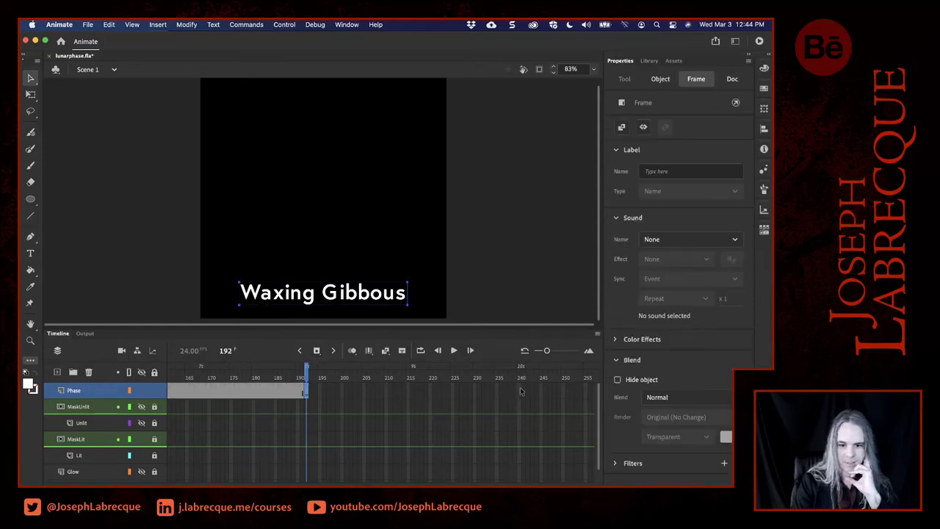
pyautogui.click(520, 392)
pyautogui.press('F5')
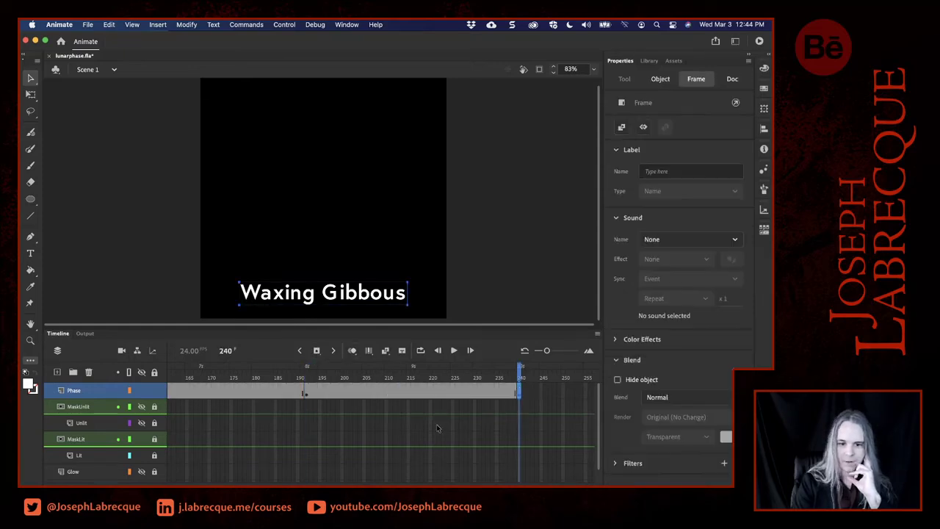
# Zoom out the timeline to review the Phase layer's keyframes, and collapse the properties area to make the timeline wider.
pyautogui.moveTo(547, 350); pyautogui.dragTo(537, 351)
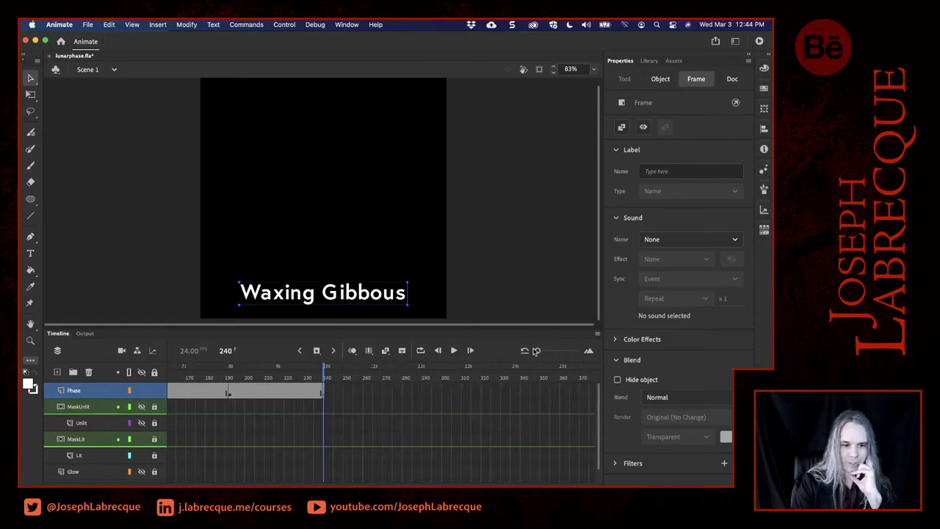
pyautogui.hscroll(-5, 400, 417)
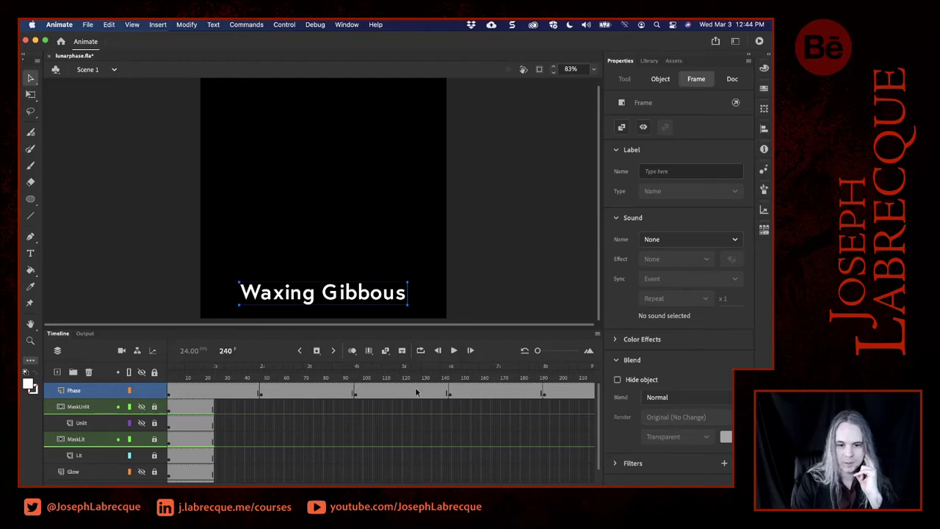
pyautogui.hscroll(2, 546, 409)
pyautogui.hscroll(2, 545, 409)
pyautogui.hscroll(-4, 546, 409)
pyautogui.scroll(-1, 546, 409)
pyautogui.scroll(1, 546, 409)
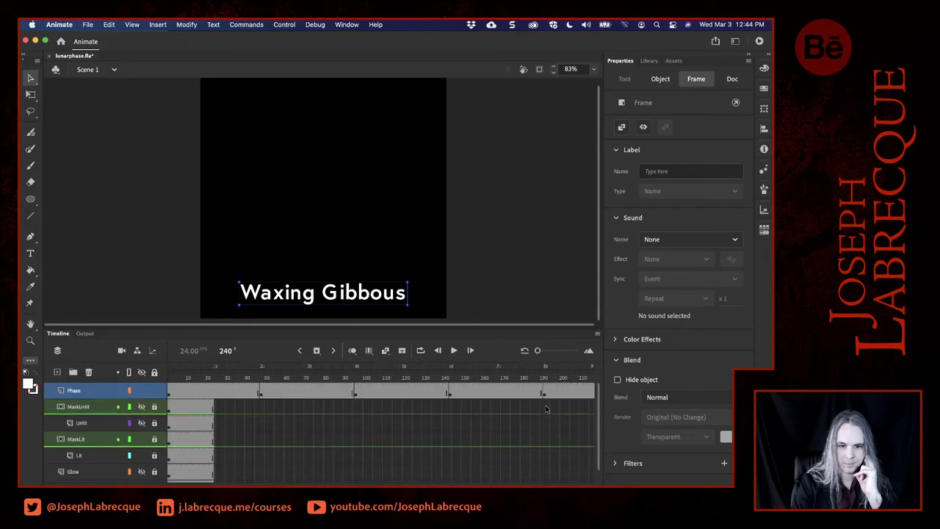
pyautogui.click(749, 56)
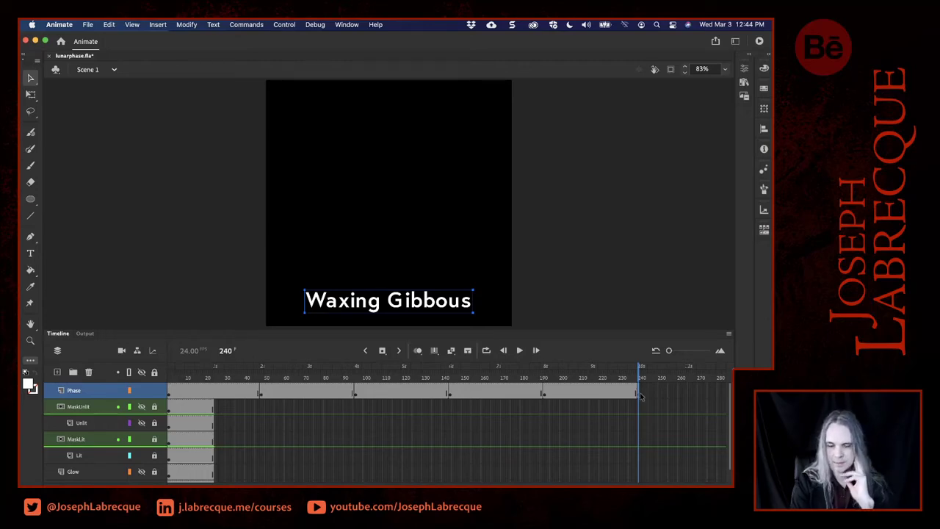
# Insert a keyframe at frame 288 of the Phase layer, replacing the misplaced one at frame 289.
pyautogui.hscroll(5, 617, 409)
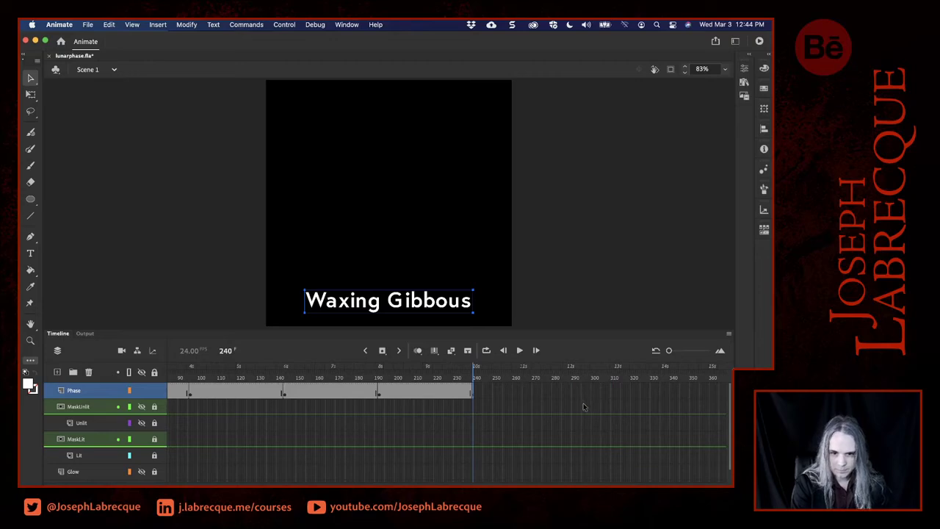
pyautogui.click(569, 393)
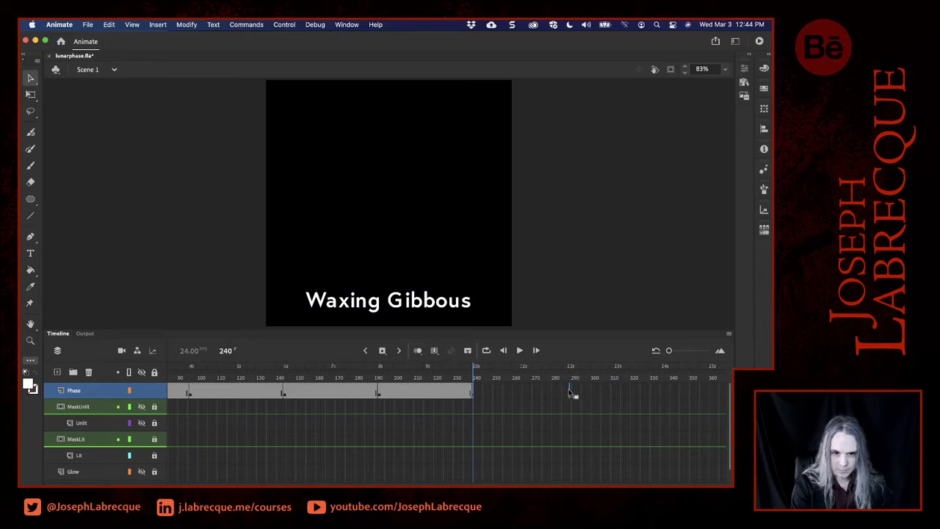
pyautogui.click(720, 351)
pyautogui.click(720, 351)
pyautogui.hscroll(5, 611, 424)
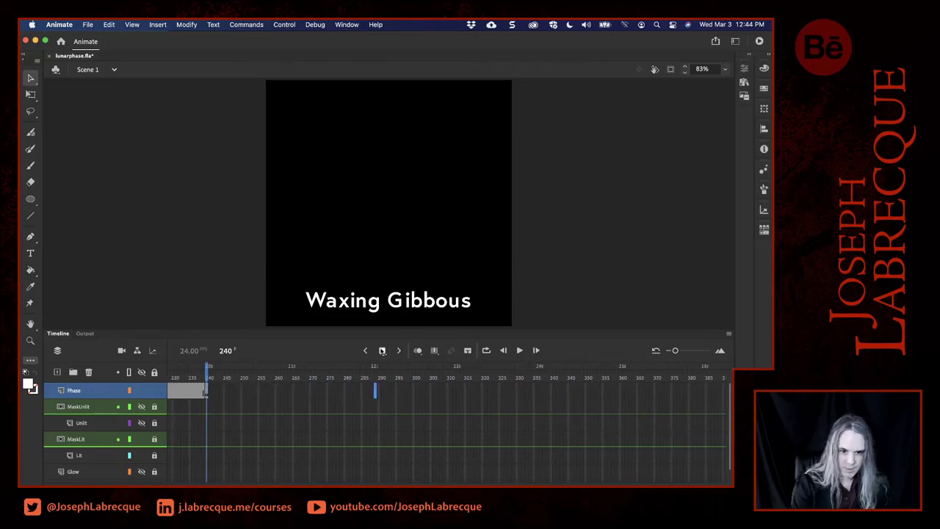
pyautogui.press('F5')
pyautogui.click(541, 391)
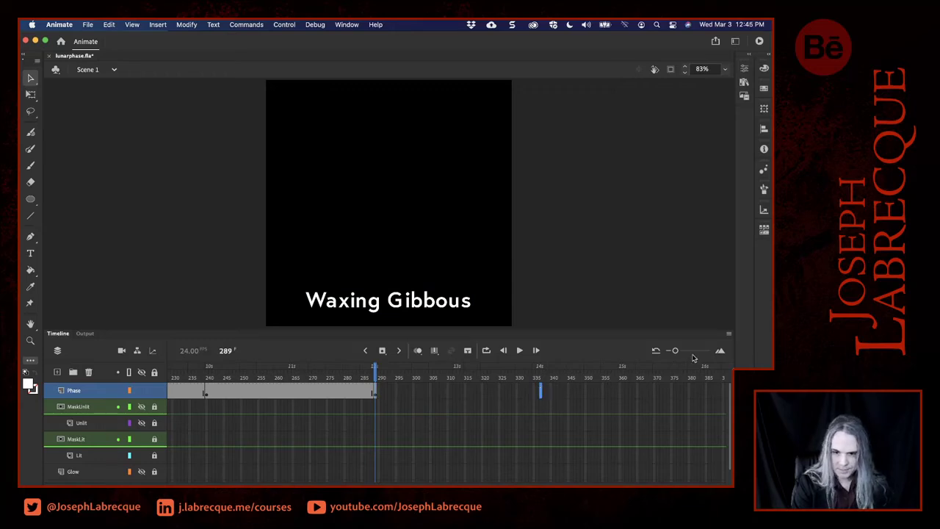
pyautogui.moveTo(675, 353); pyautogui.dragTo(683, 351)
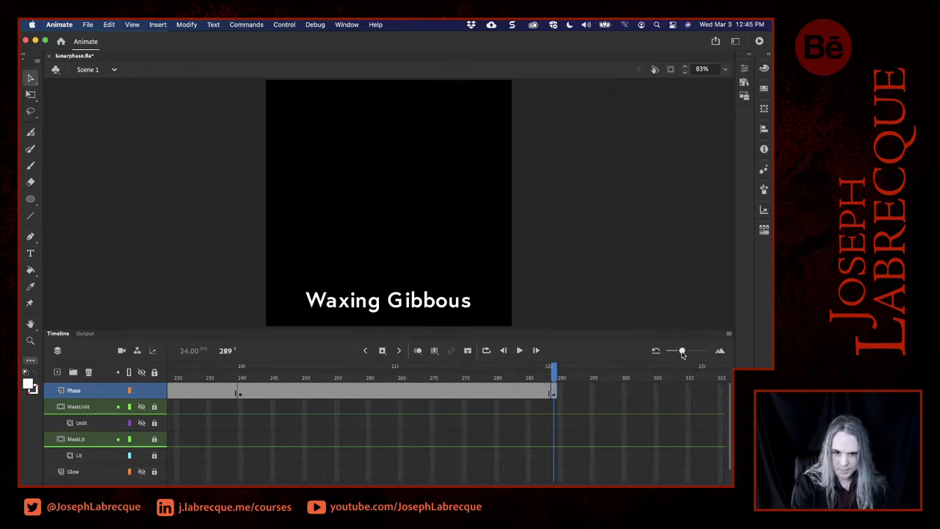
pyautogui.click(556, 395)
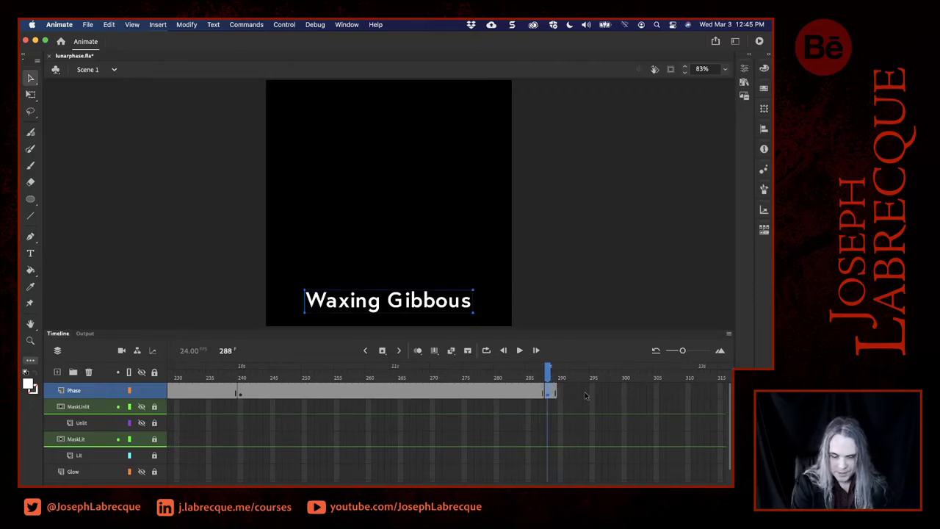
# Insert keyframes at frames 336 and 383 of the Phase layer.
pyautogui.hscroll(5, 586, 396)
pyautogui.hscroll(-3, 585, 397)
pyautogui.click(630, 392)
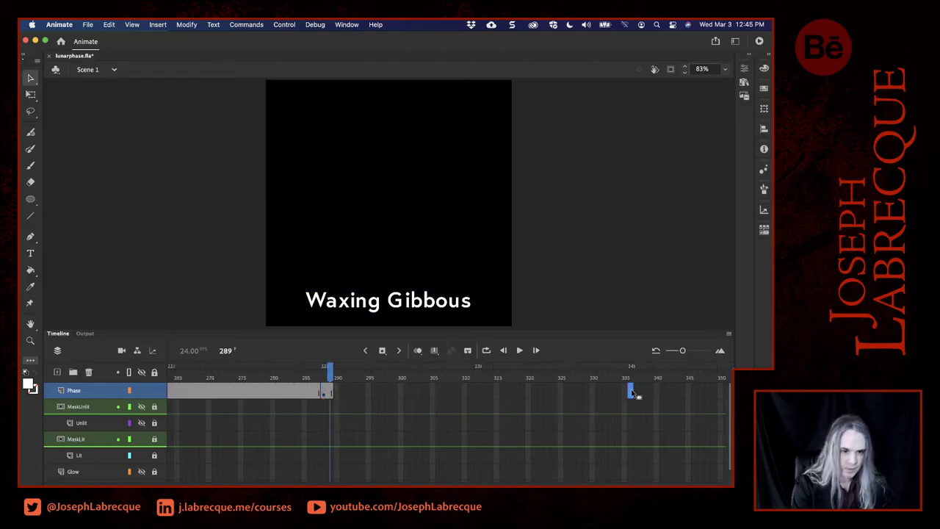
pyautogui.click(383, 351)
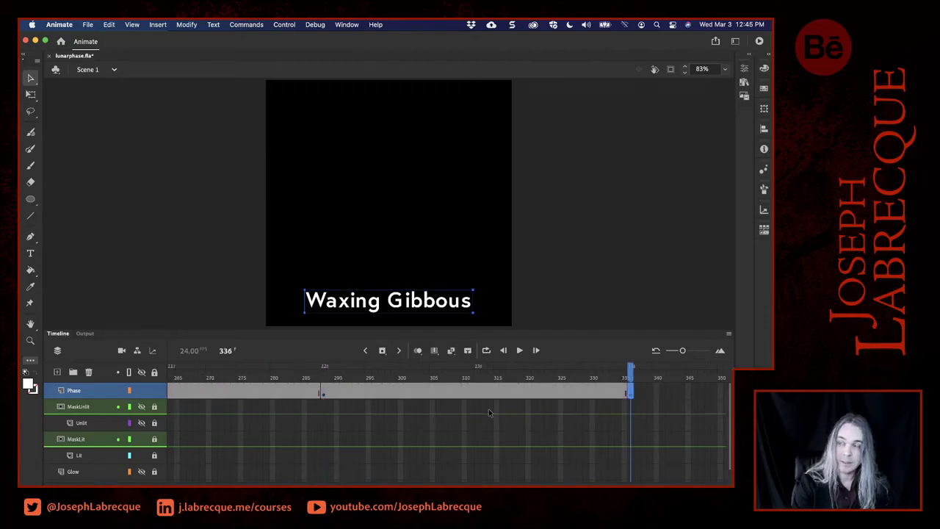
pyautogui.hscroll(5, 490, 413)
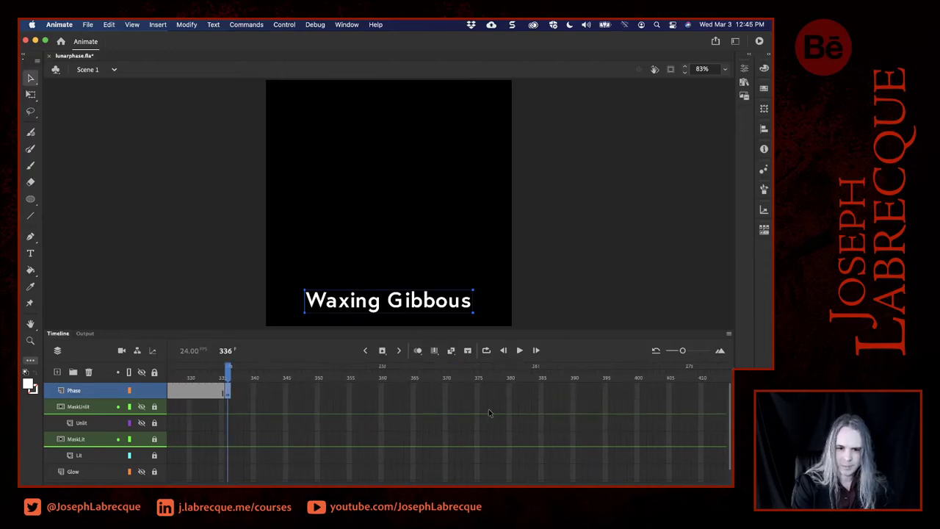
pyautogui.click(534, 392)
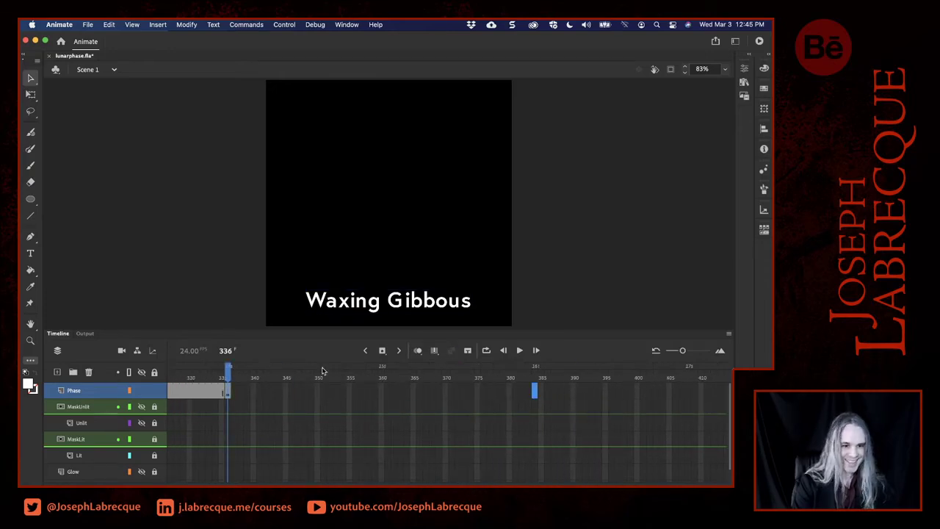
pyautogui.click(528, 393)
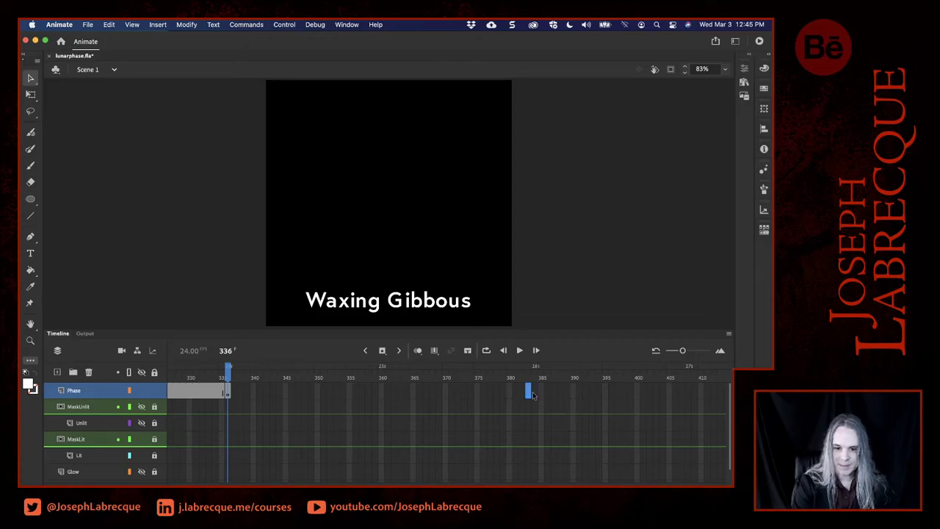
pyautogui.click(382, 350)
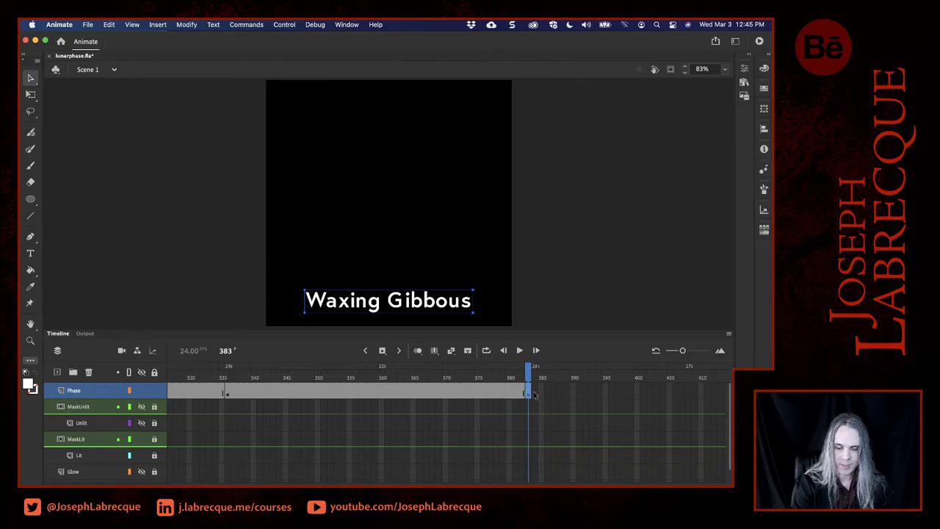
# Save the document, and extend all layers from MaskUnlit down to BG with frames up to frame 383.
pyautogui.hscroll(-15, 534, 396)
pyautogui.scroll(-1, 533, 395)
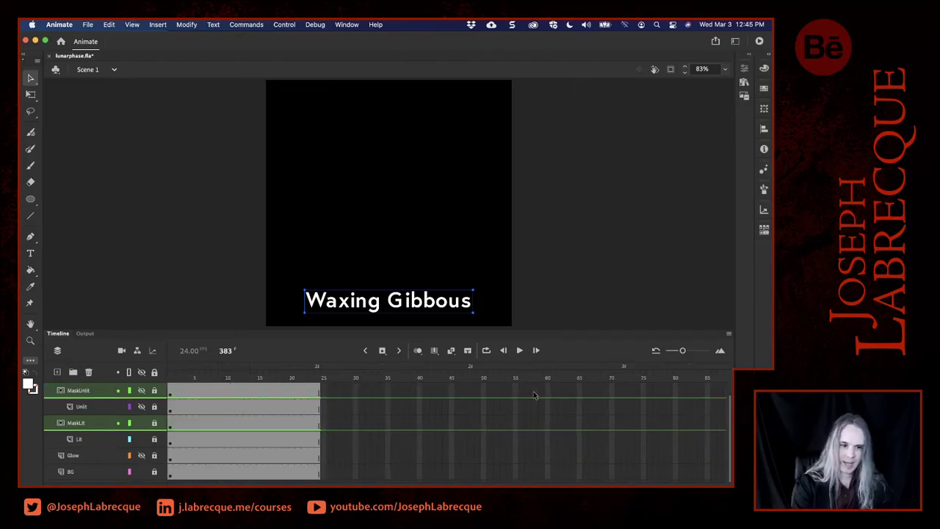
pyautogui.scroll(1, 533, 394)
pyautogui.hscroll(12, 532, 394)
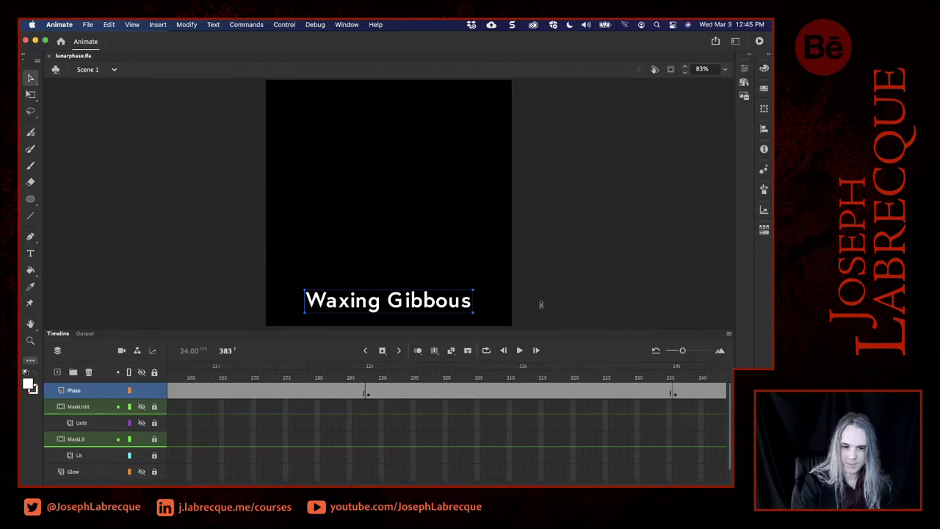
pyautogui.moveTo(542, 316); pyautogui.dragTo(537, 269)
pyautogui.hscroll(4, 637, 360)
pyautogui.moveTo(245, 349); pyautogui.dragTo(247, 436)
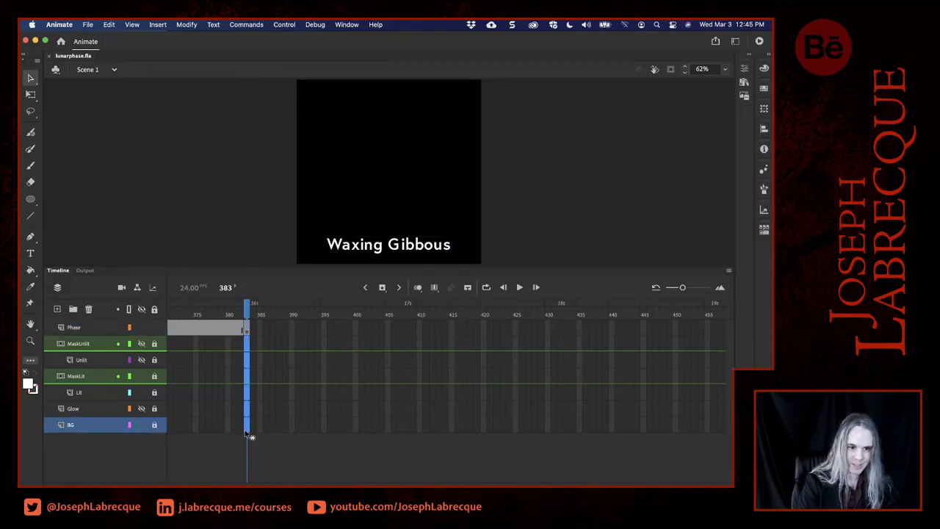
pyautogui.click(382, 288)
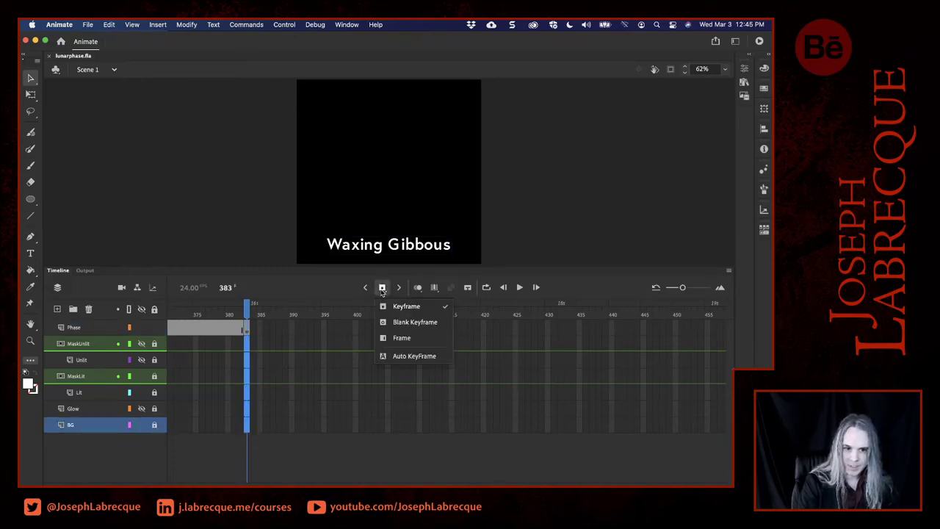
pyautogui.click(402, 339)
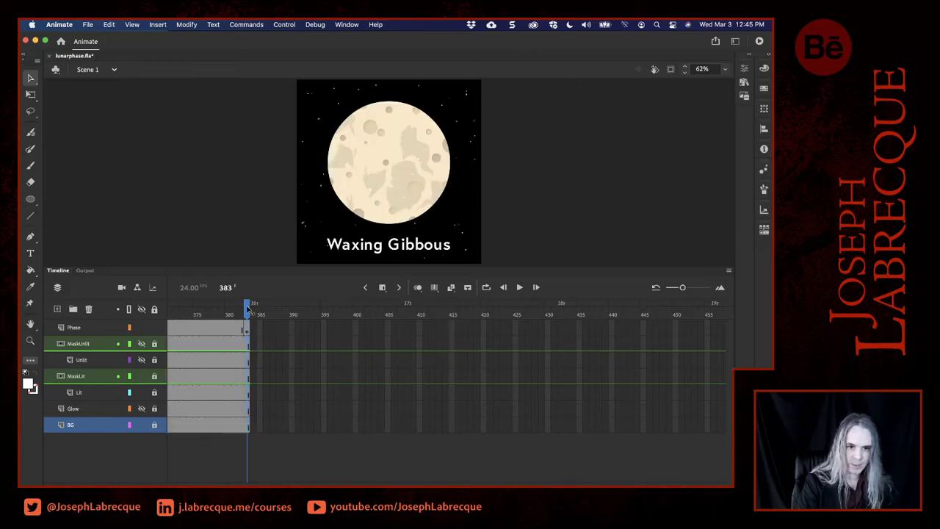
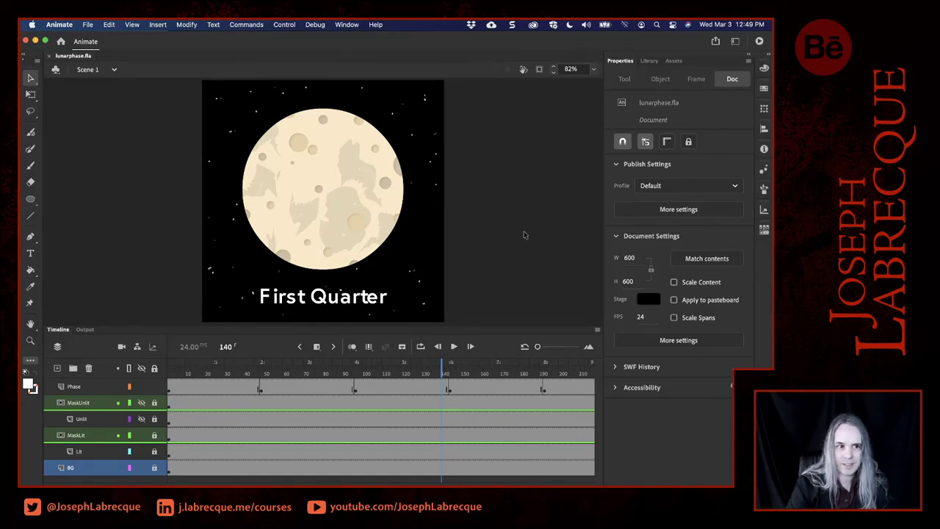
# Switch the workspace layout from Essentials to Classic.
pyautogui.click(736, 42)
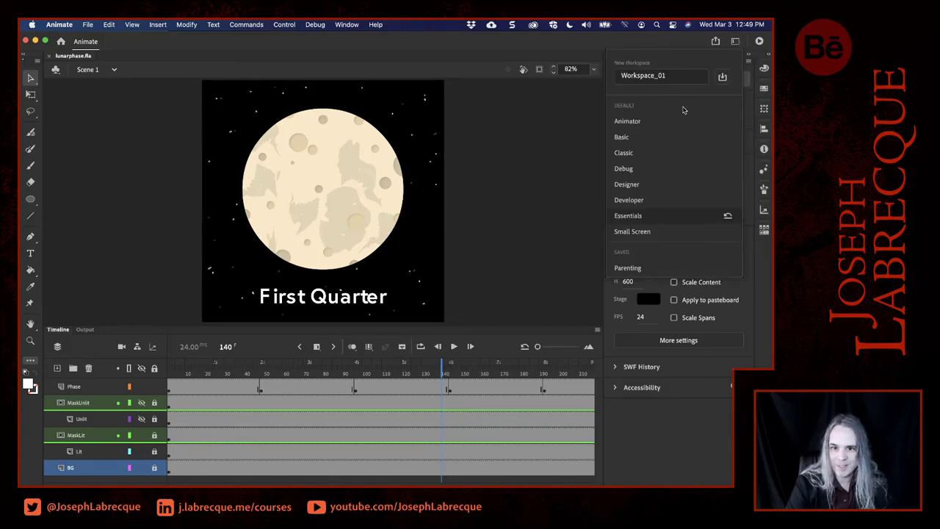
pyautogui.click(644, 155)
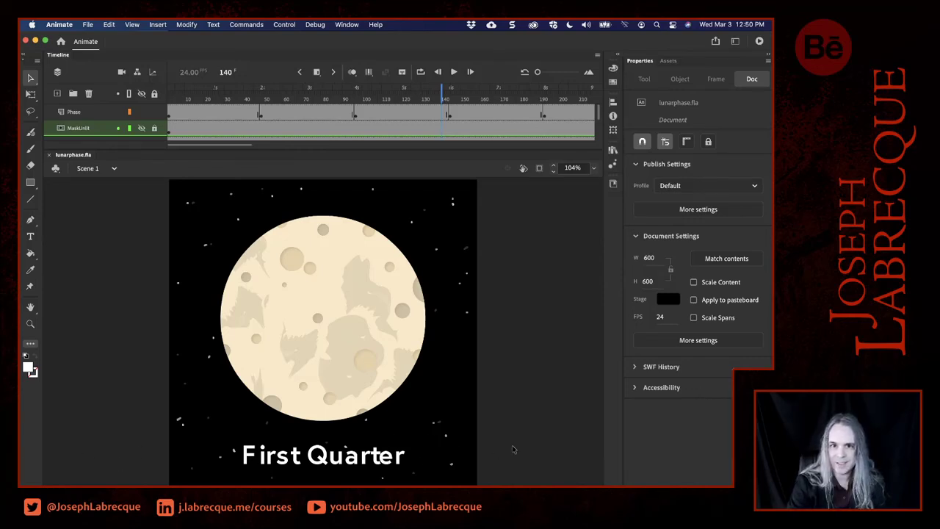
# Try docking the Properties panel beneath the stage, and switch the workspace back to Essentials.
pyautogui.moveTo(639, 63); pyautogui.dragTo(89, 476)
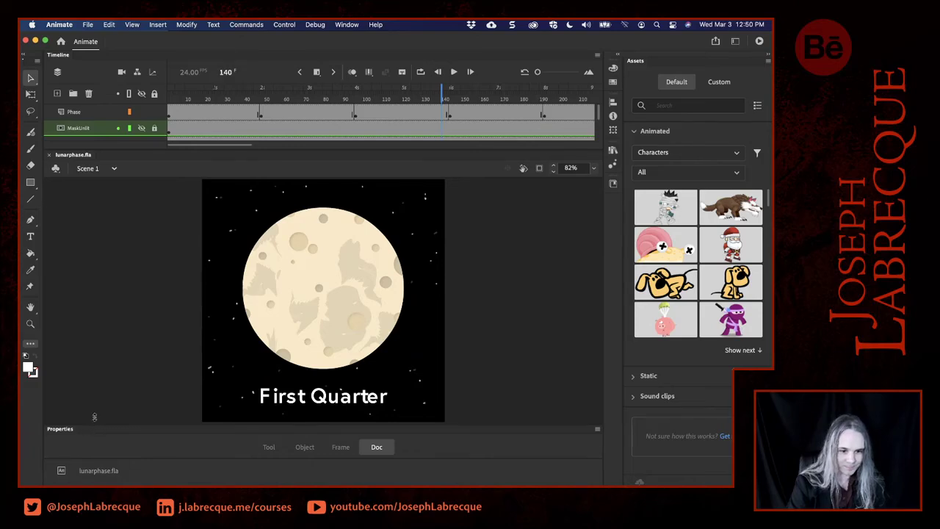
pyautogui.moveTo(94, 417); pyautogui.dragTo(95, 398)
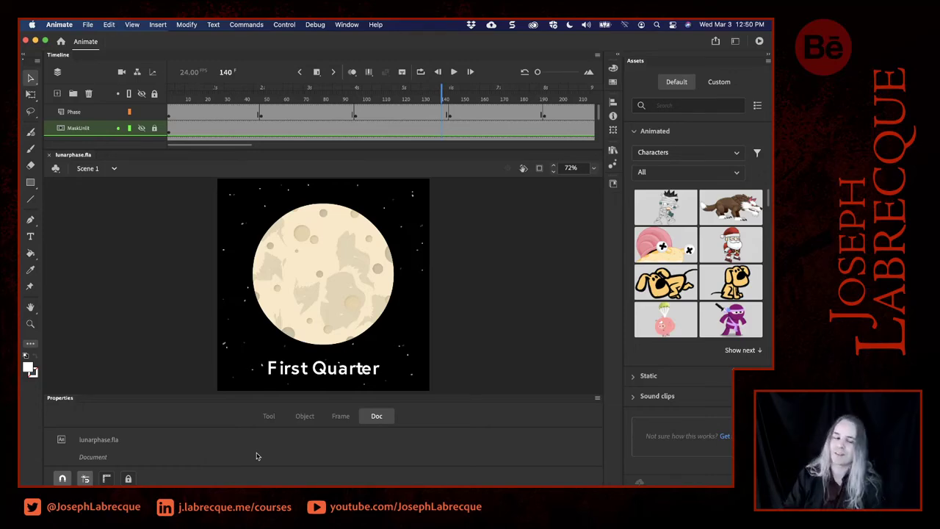
pyautogui.click(735, 42)
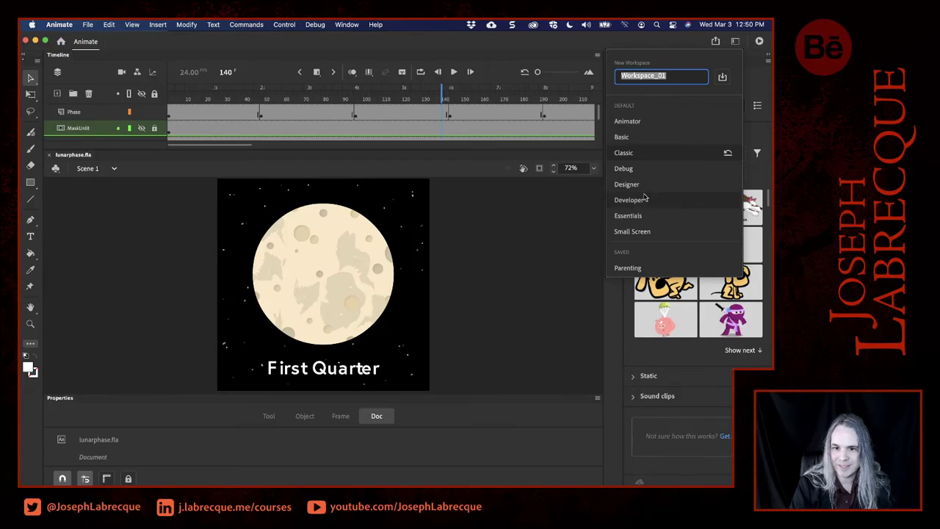
pyautogui.click(628, 215)
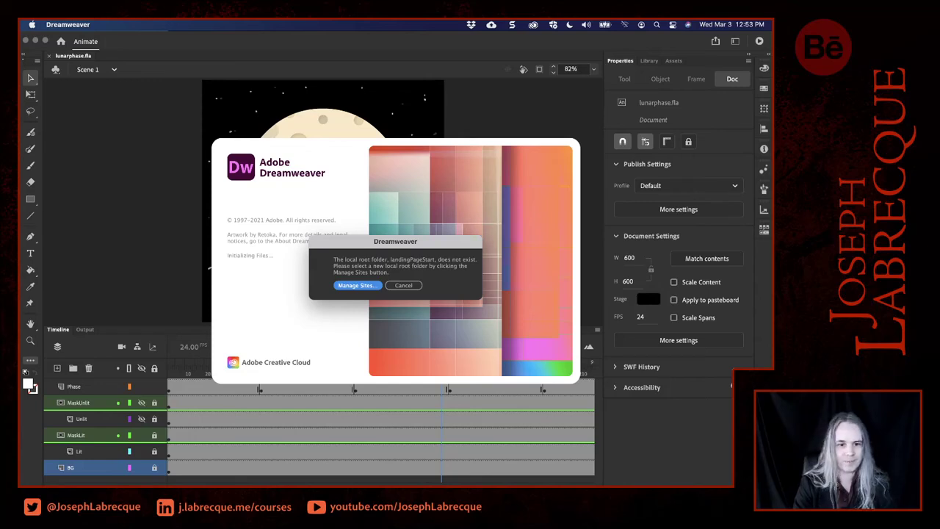
# Dismiss Dreamweaver's missing site folder dialog, check its open documents, and switch back to Animate.
pyautogui.click(408, 288)
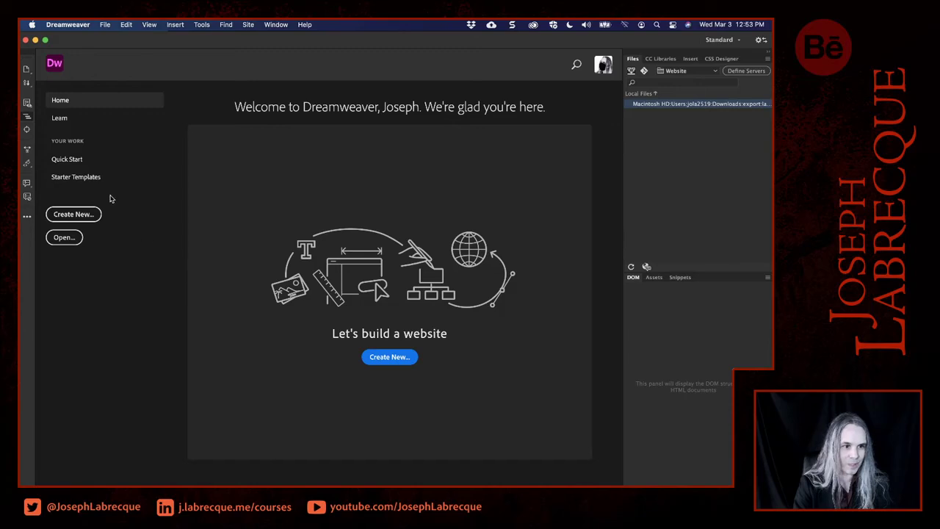
pyautogui.click(27, 70)
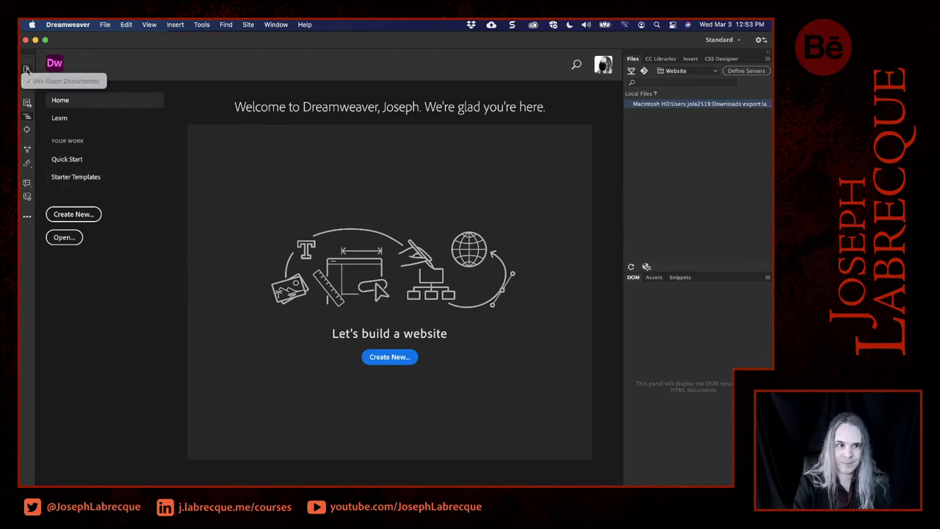
pyautogui.click(166, 65)
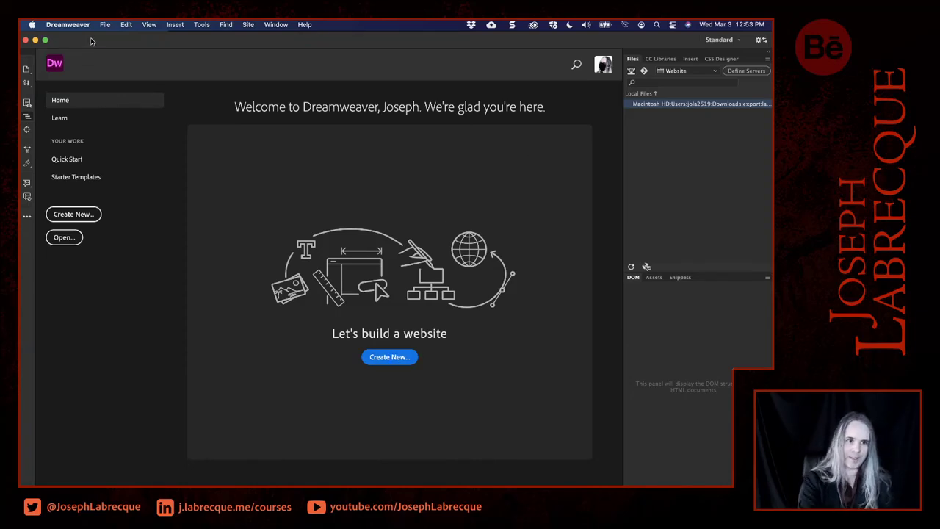
pyautogui.press('super+Tab')
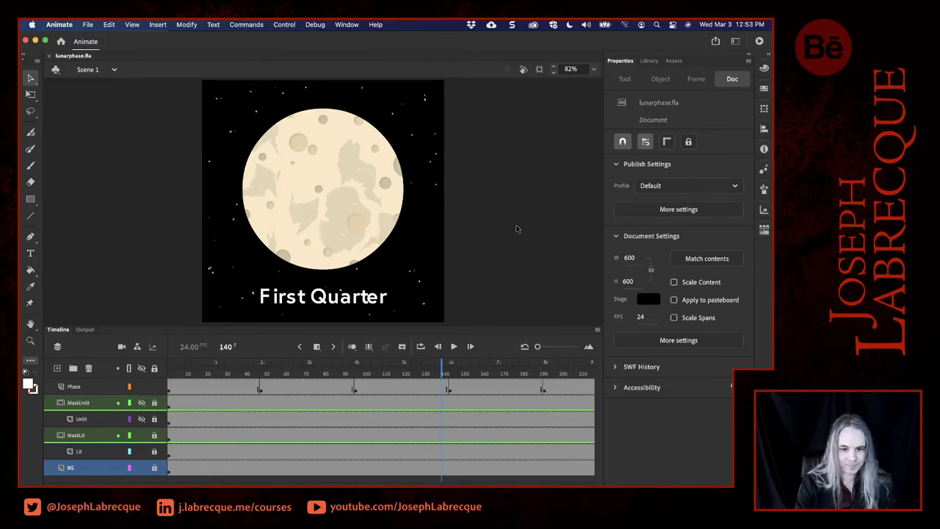
# Enlarge the timeline scale, play the animation from frame 1 through the phase labels, and return to the first frame.
pyautogui.click(546, 348)
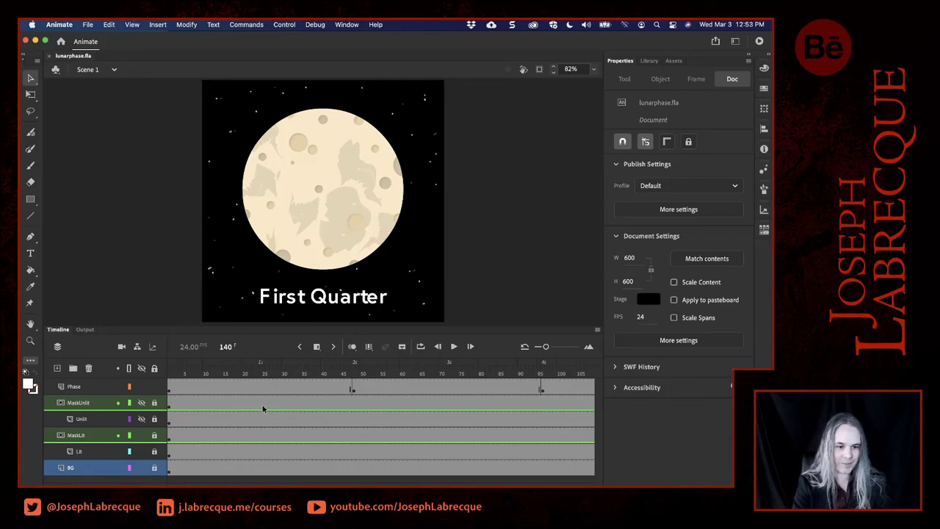
pyautogui.click(169, 375)
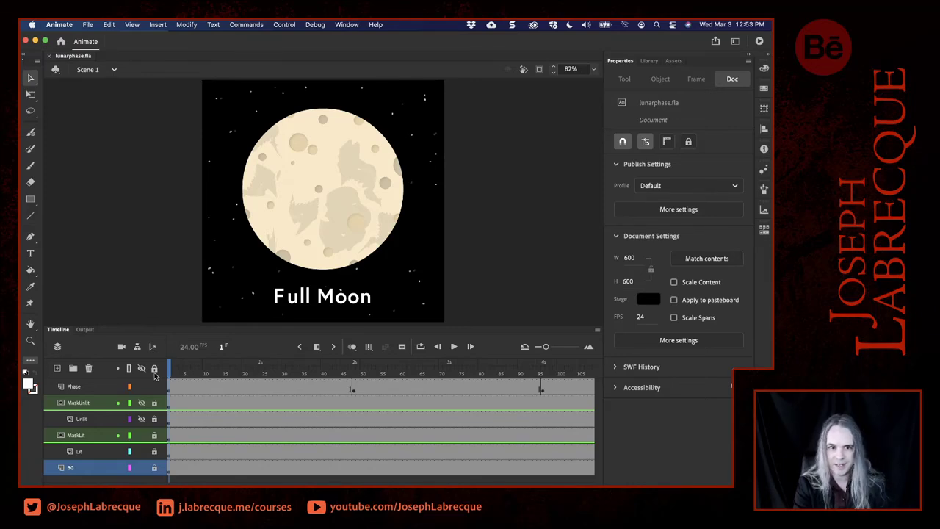
pyautogui.press('Return')
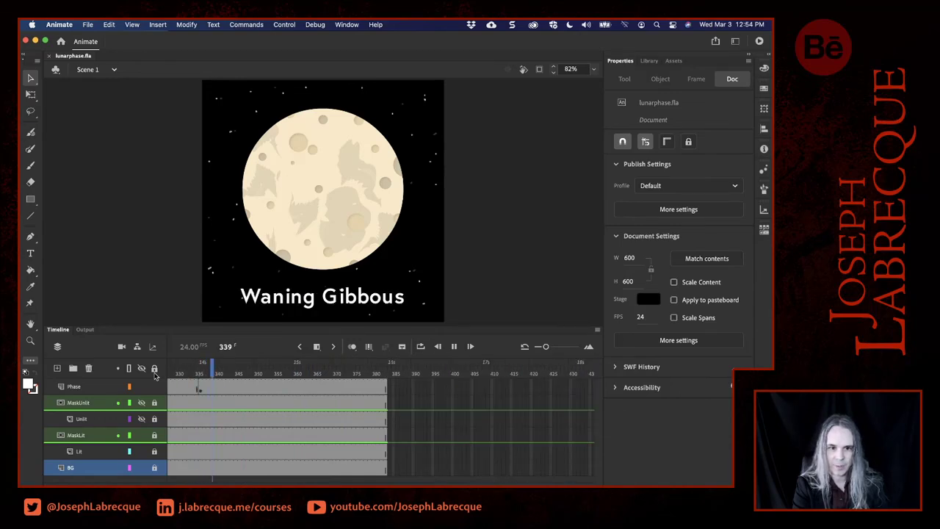
pyautogui.press('Return')
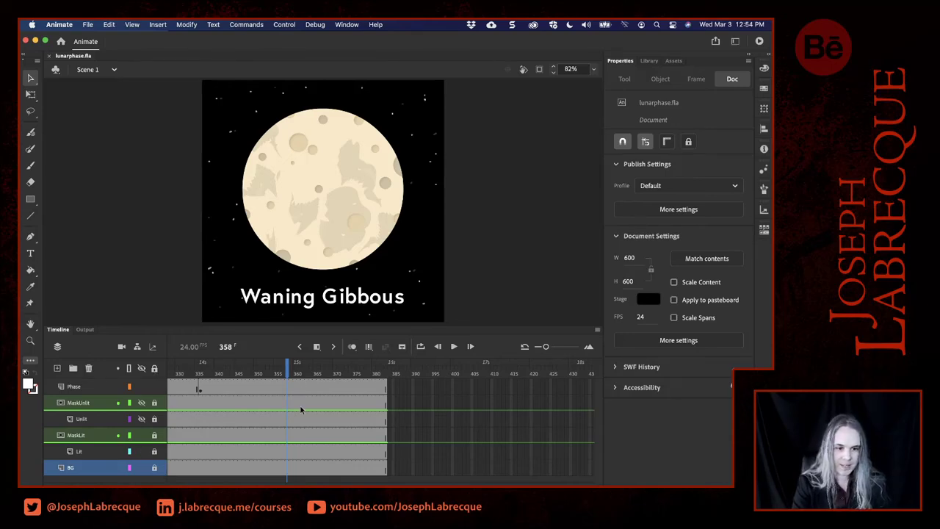
pyautogui.hscroll(-15, 301, 410)
pyautogui.hotkey('shift', ',')
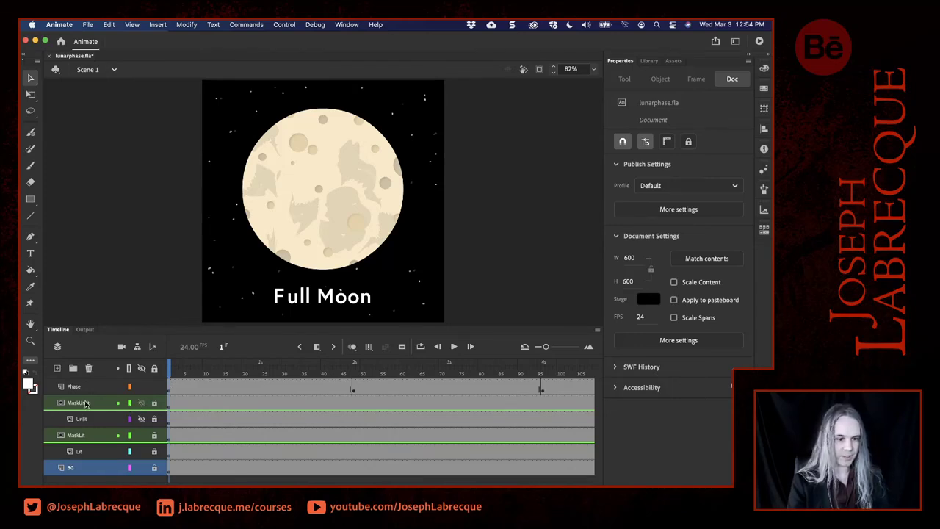
# Show the MaskUnlit and Unlit layers, check the dark moon at frame 196, and return to frame 1.
pyautogui.click(141, 419)
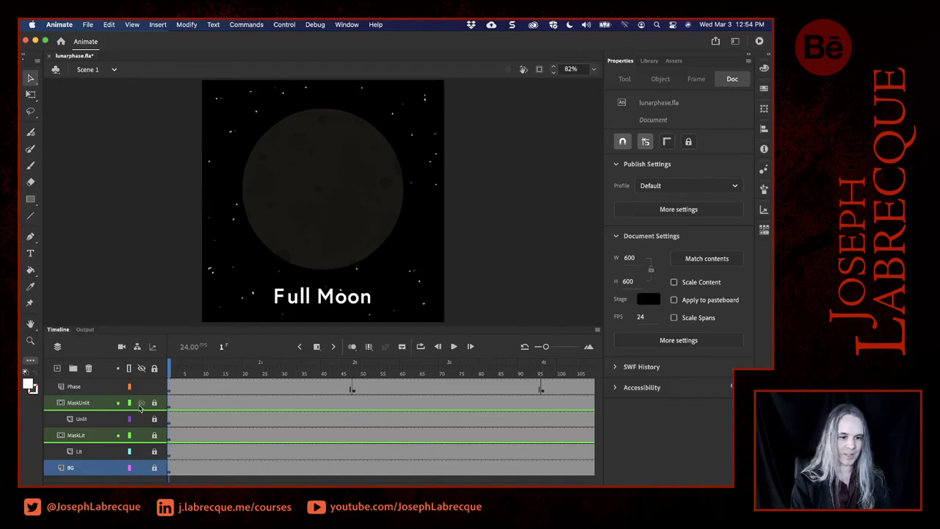
pyautogui.moveTo(571, 373); pyautogui.dragTo(543, 369)
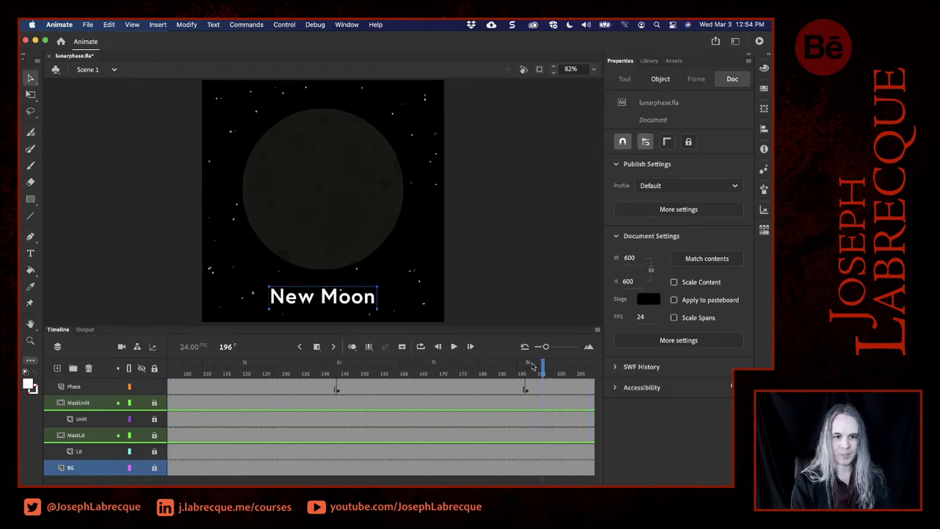
pyautogui.click(520, 222)
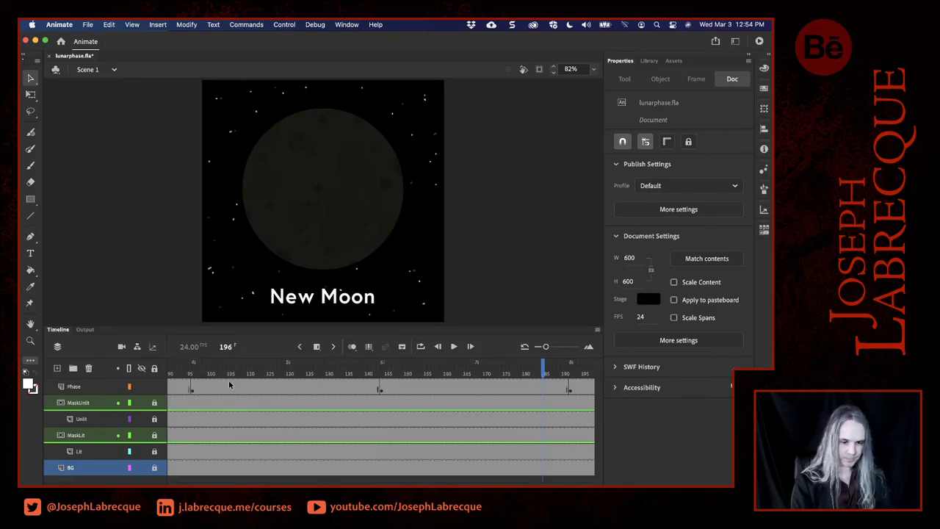
pyautogui.hscroll(-10, 229, 380)
pyautogui.click(172, 374)
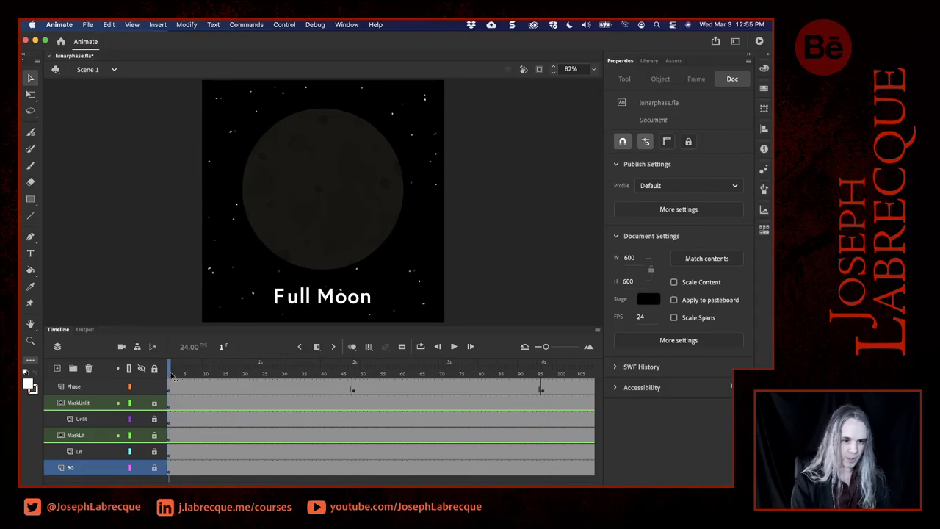
# Unlock the MaskUnlit layer, move its circle to about X 226, Y 119, and relock the layer to preview the mask.
pyautogui.click(155, 419)
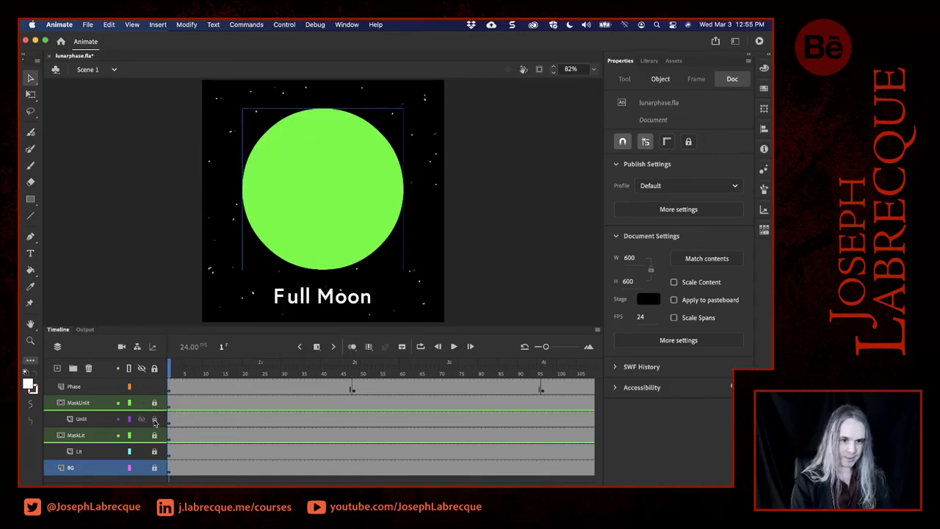
pyautogui.click(154, 418)
pyautogui.click(155, 403)
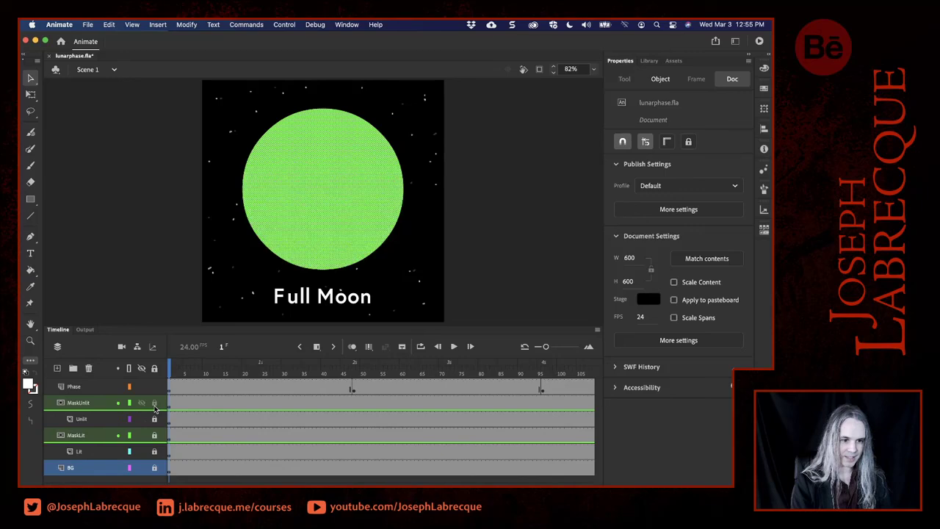
pyautogui.click(346, 193)
pyautogui.moveTo(346, 193); pyautogui.dragTo(393, 210)
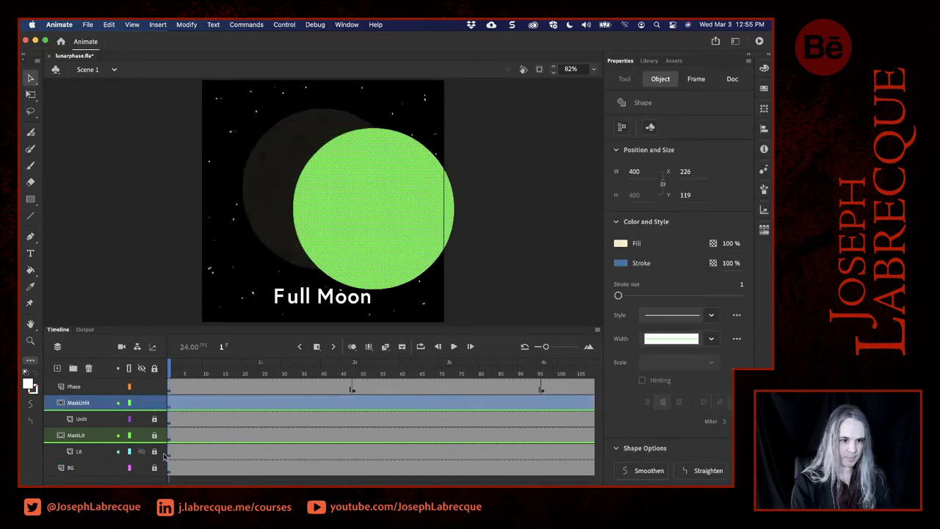
pyautogui.click(154, 402)
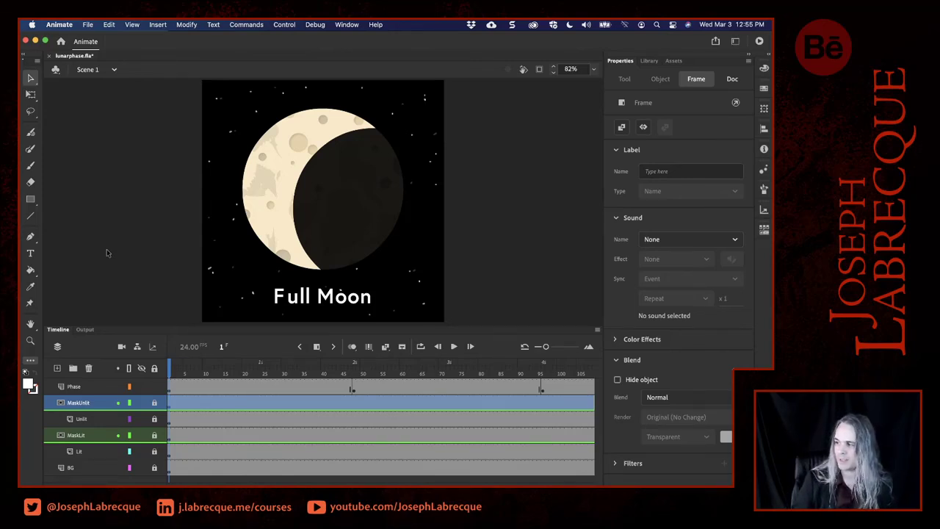
# Undo the mask circle's move, and leave the MaskUnlit and Unlit layers locked and hidden.
pyautogui.click(153, 403)
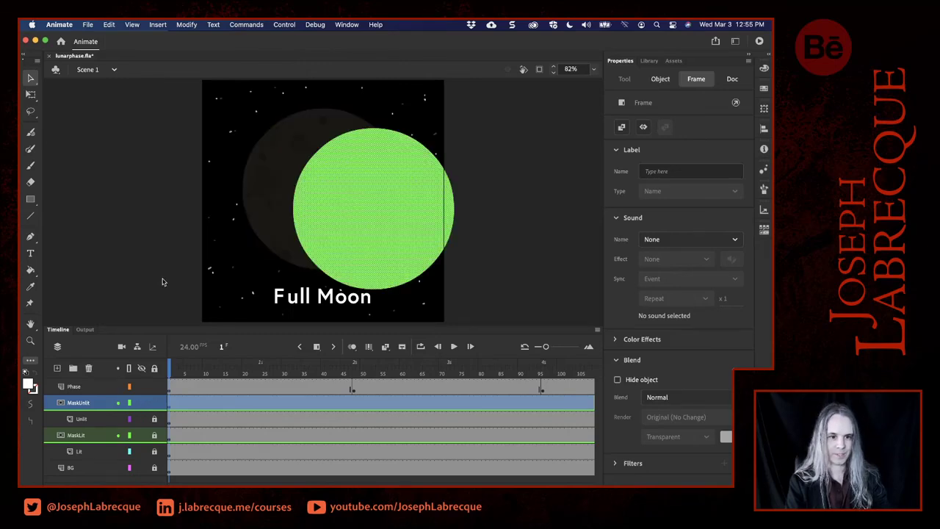
pyautogui.click(189, 400)
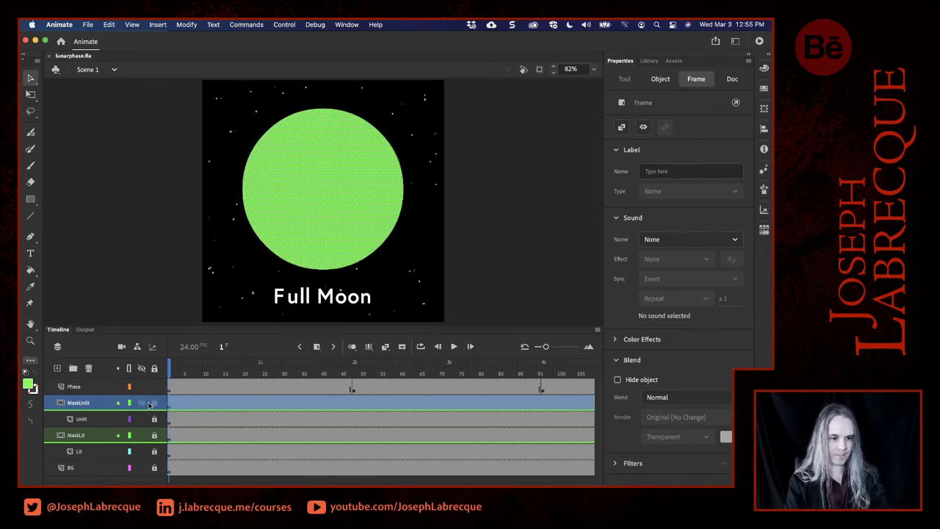
pyautogui.click(154, 402)
pyautogui.click(147, 271)
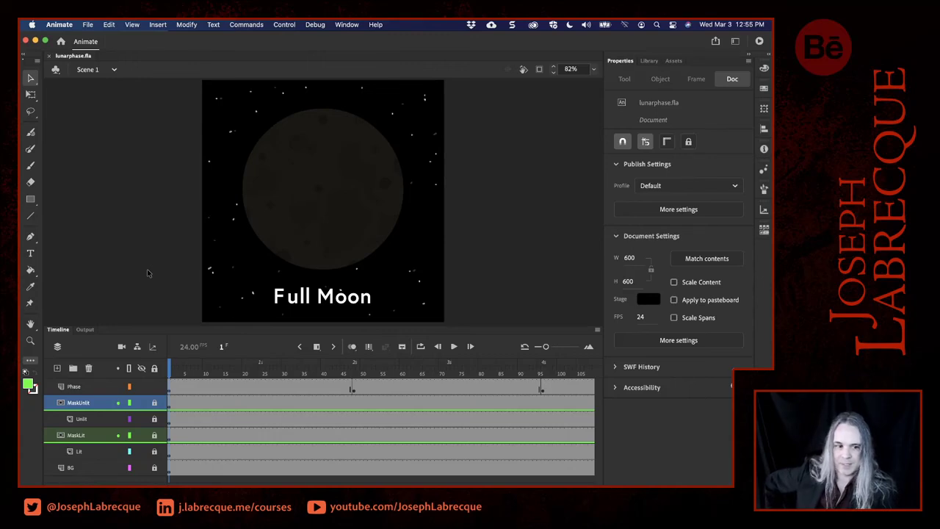
pyautogui.click(142, 417)
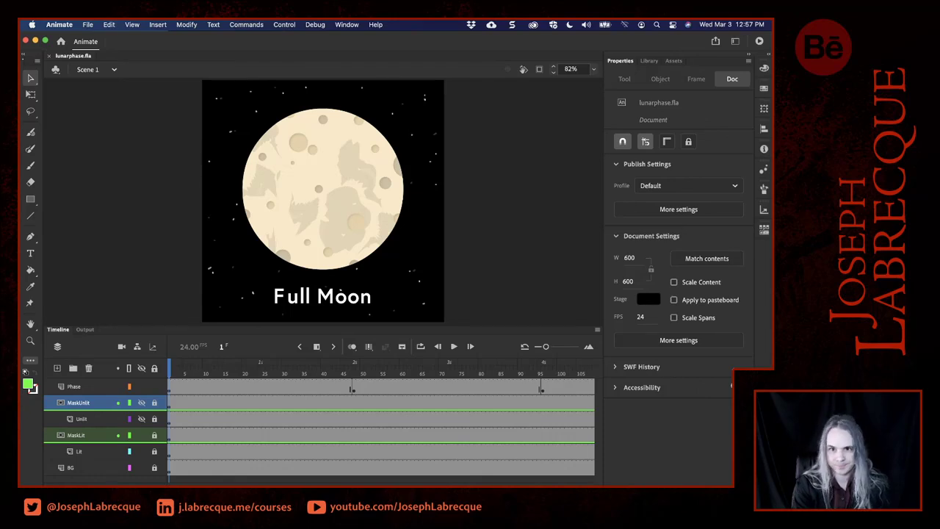
# Test the movie to review the lunar phases, and close the lunarphase.swf preview.
pyautogui.click(760, 42)
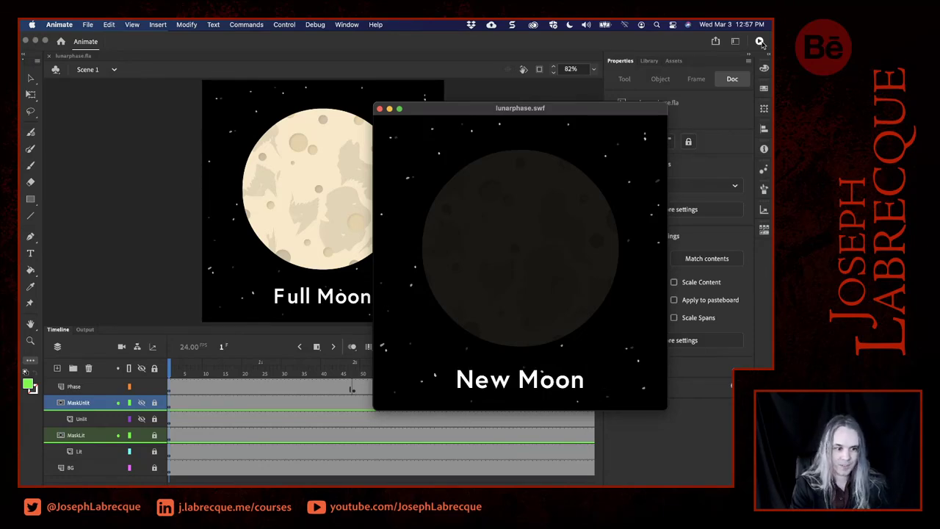
pyautogui.click(380, 109)
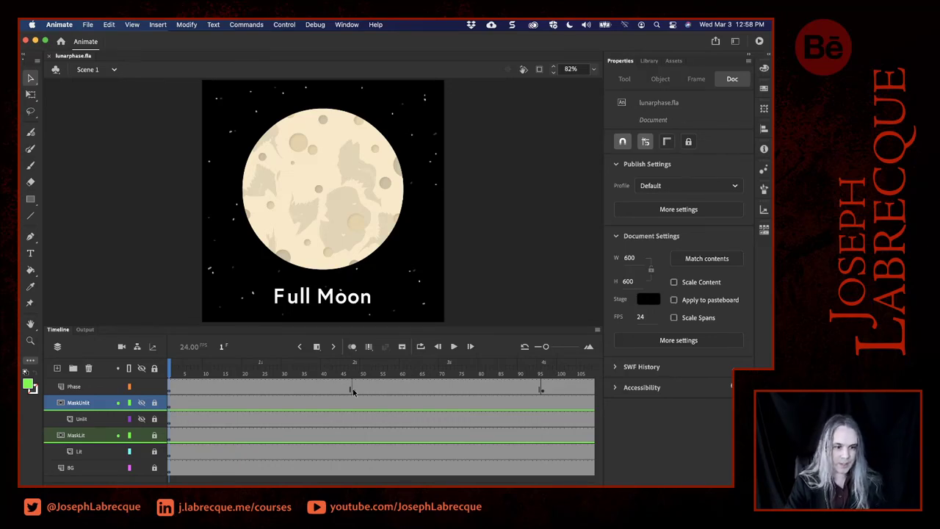
# Show and unlock the MaskUnlit layer to inspect its mask circle, and lock and hide the layer again.
pyautogui.click(144, 406)
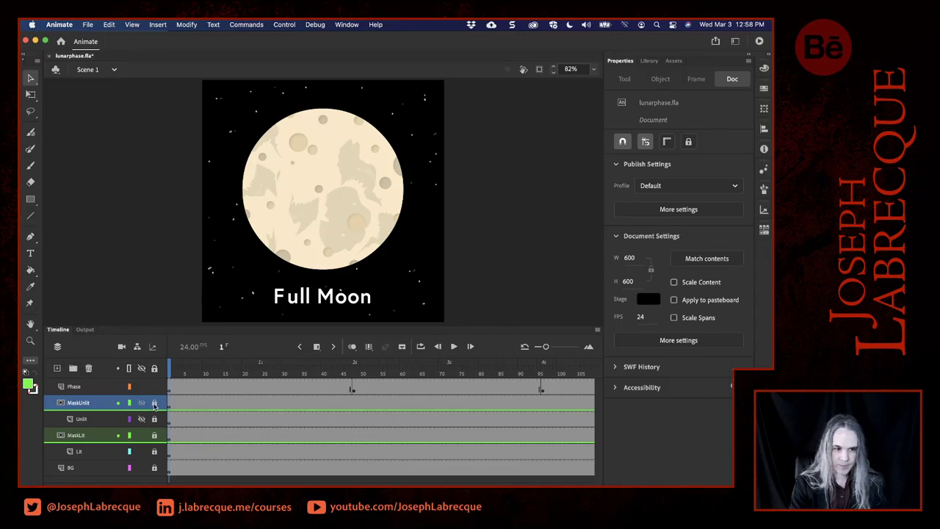
pyautogui.click(154, 403)
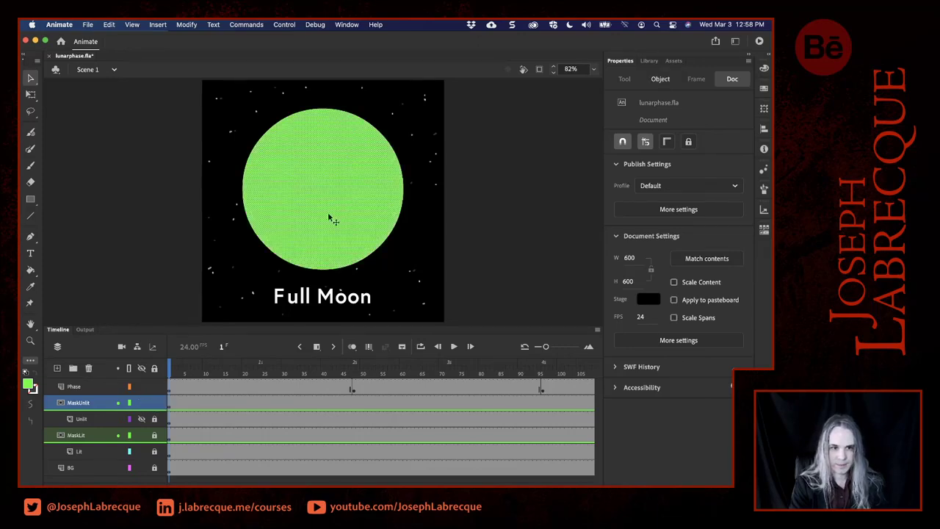
pyautogui.click(156, 403)
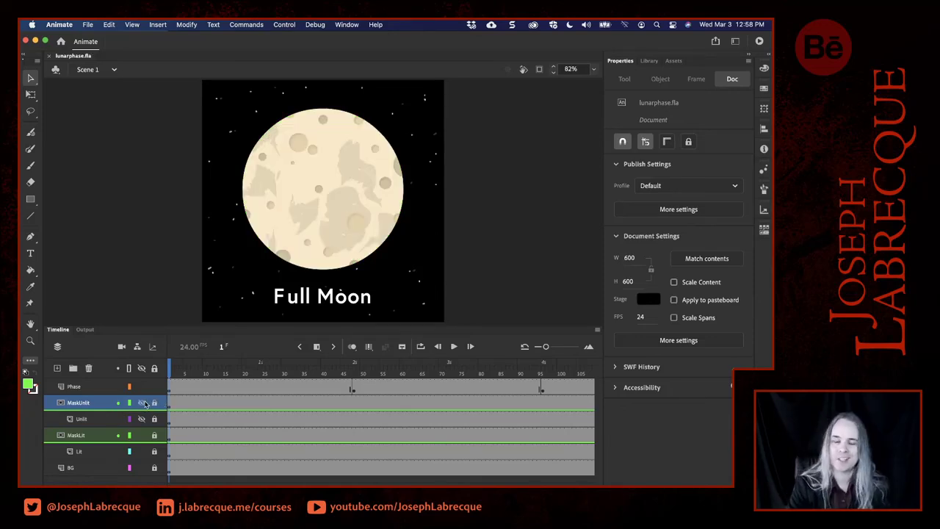
# Preview the reference image moon-phases-explained.png in Finder to examine the order and shape of the lunar phases.
pyautogui.moveTo(547, 485)
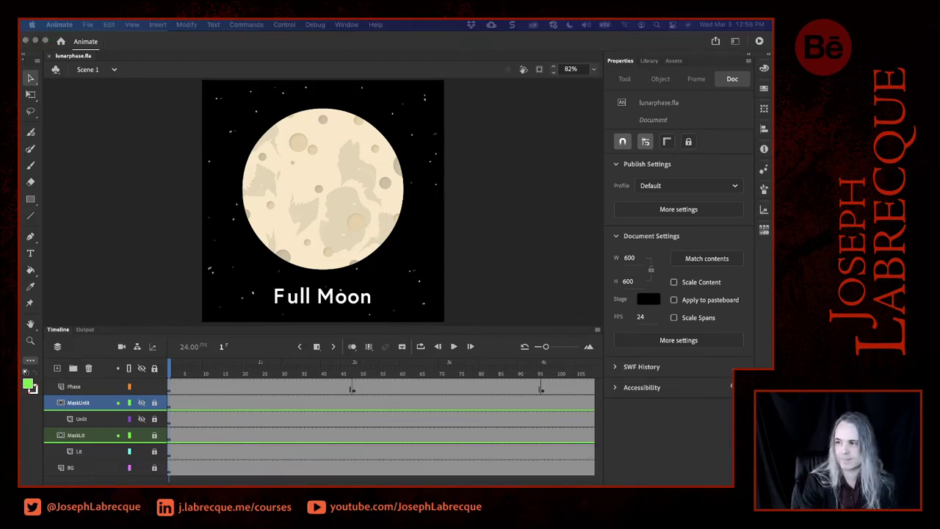
pyautogui.press('space')
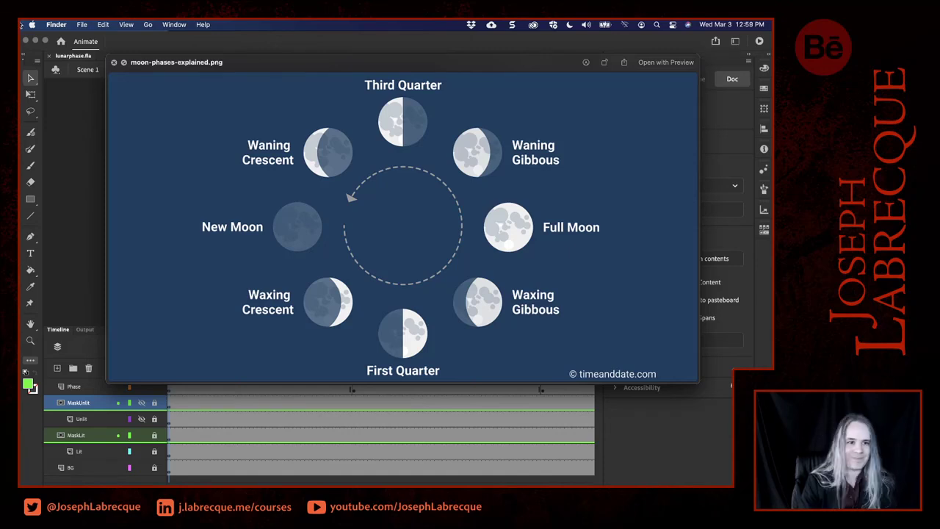
pyautogui.click(114, 64)
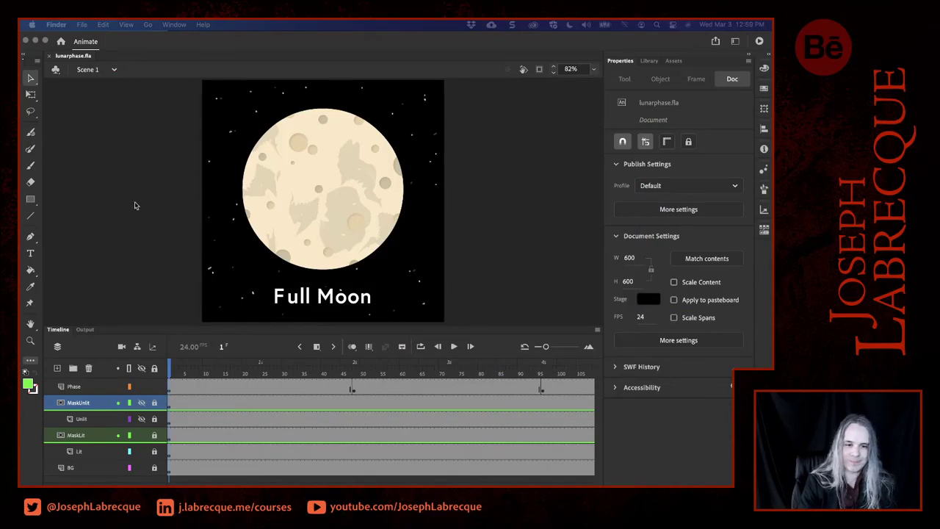